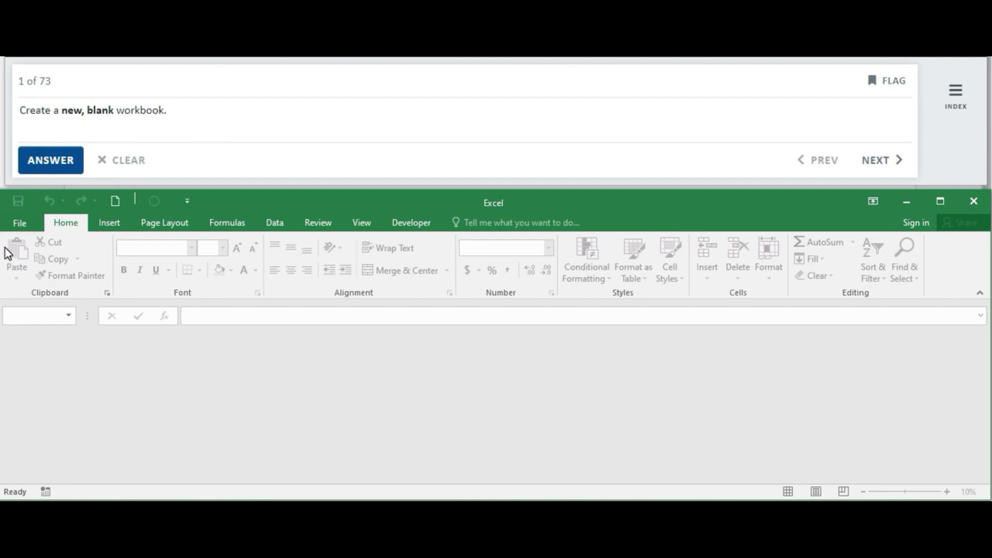
- Create a new blank workbook, select cell E6, and submit the answer
left_click(21, 224)
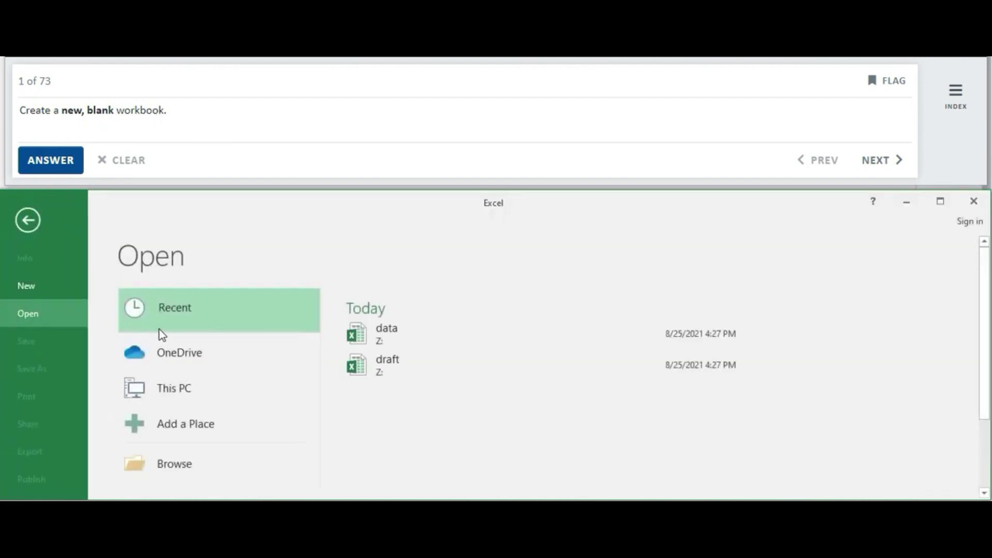
left_click(39, 284)
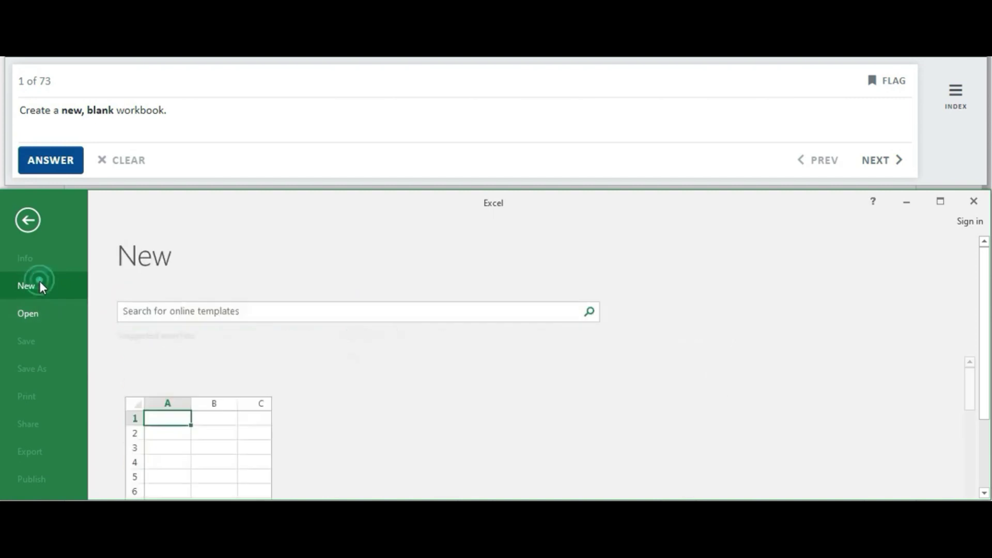
left_click(213, 434)
left_click(211, 427)
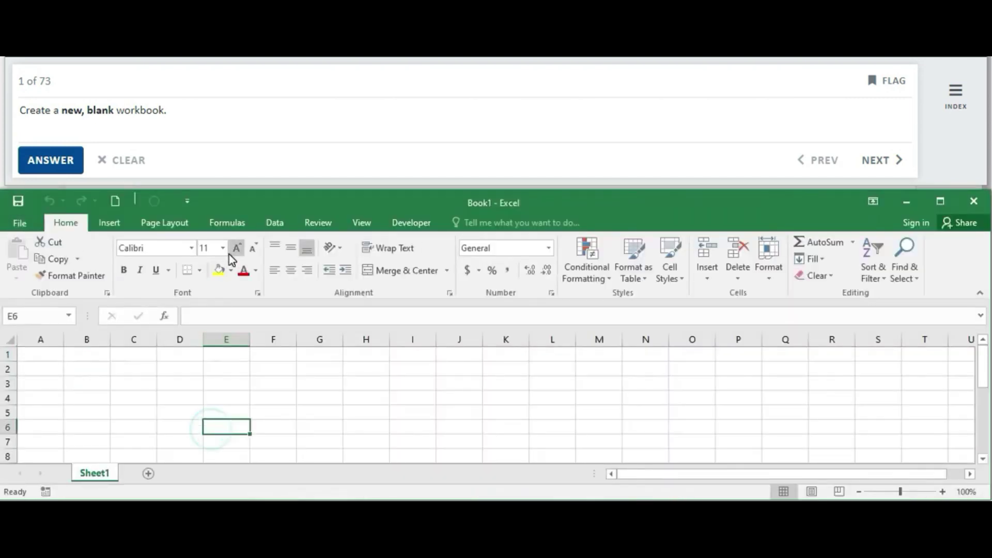
left_click(65, 165)
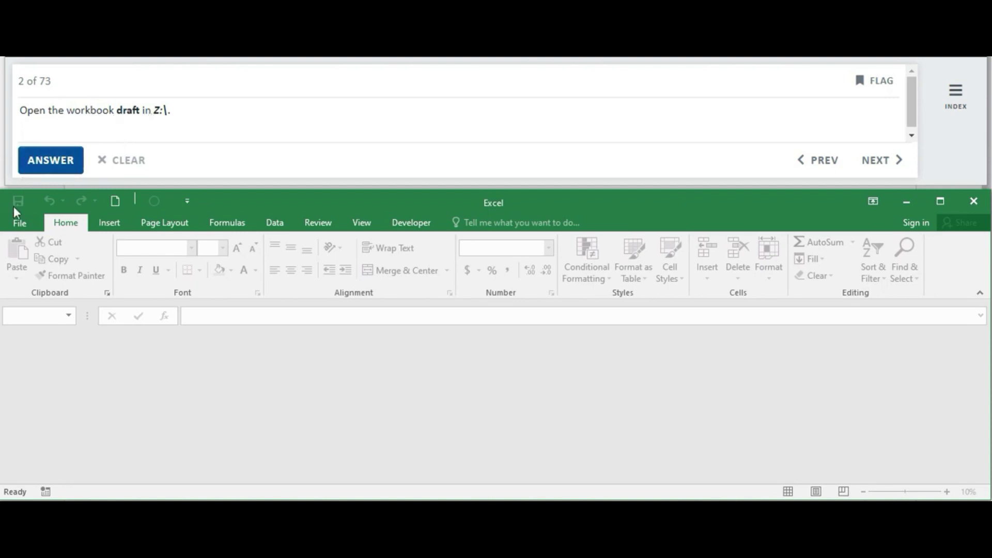
- Open the draft workbook from Local Disk (Z:) and submit the answer
left_click(17, 225)
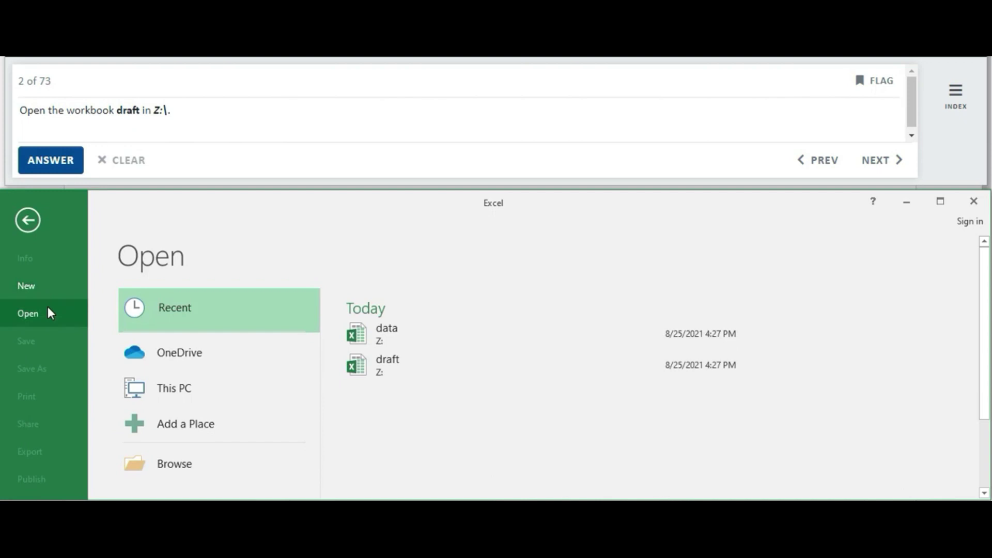
left_click(173, 465)
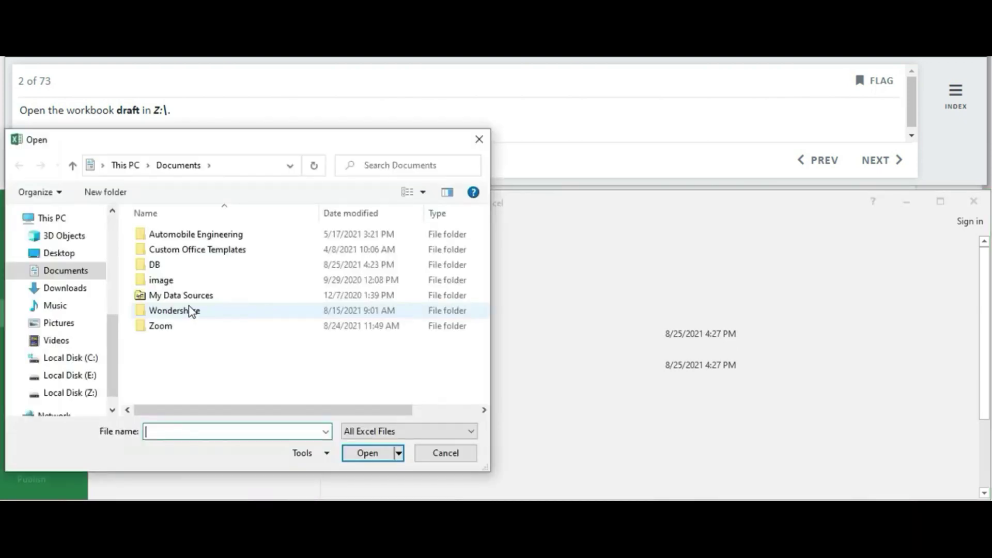
left_click(92, 396)
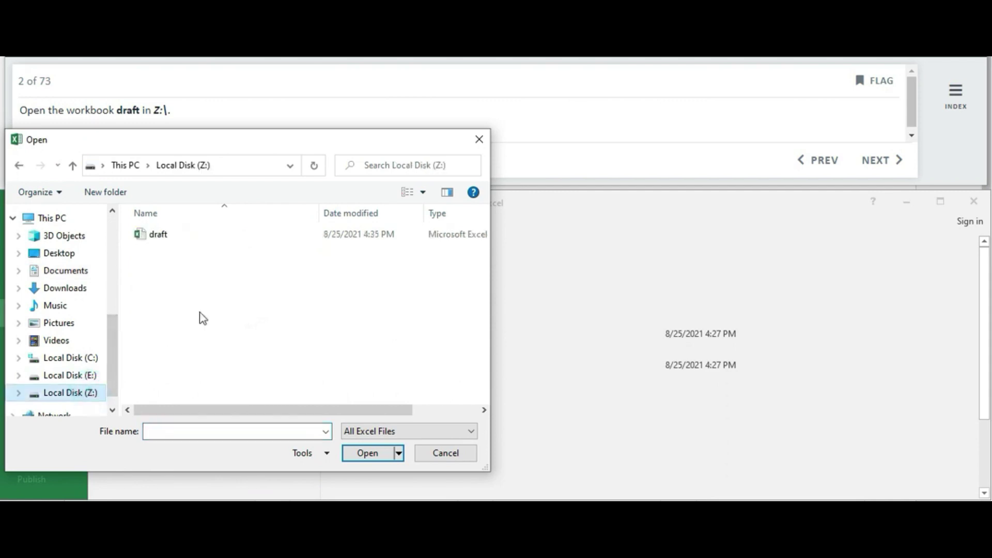
left_click(169, 237)
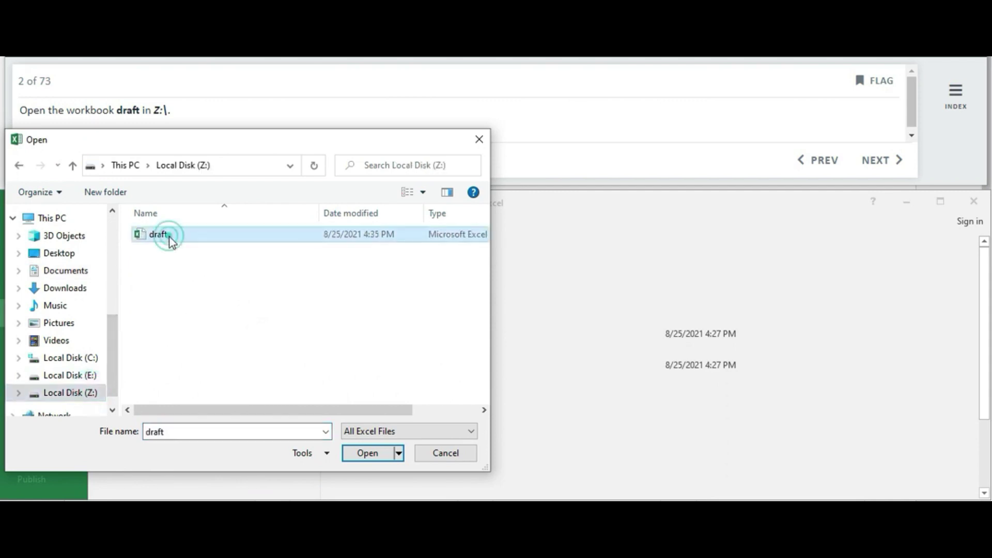
left_click(389, 453)
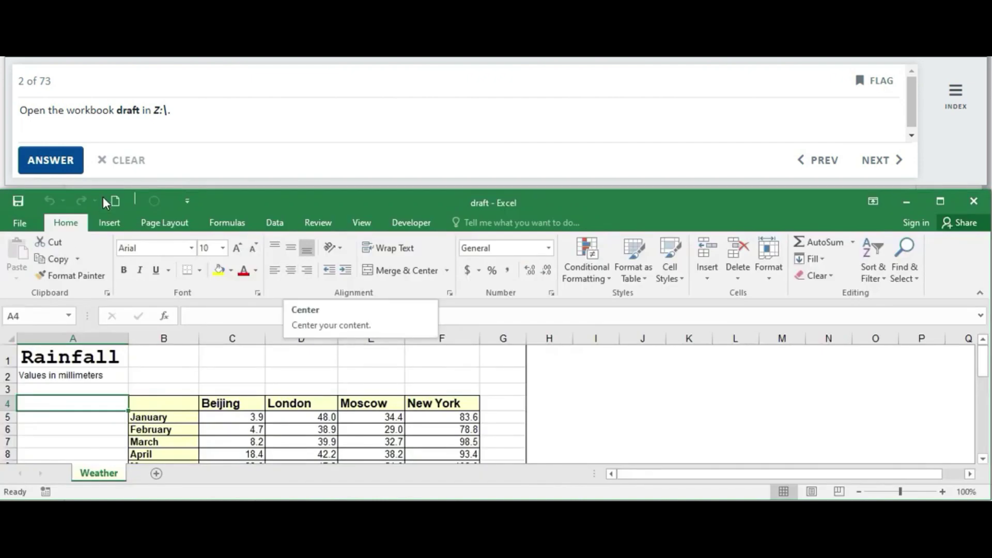
left_click(48, 161)
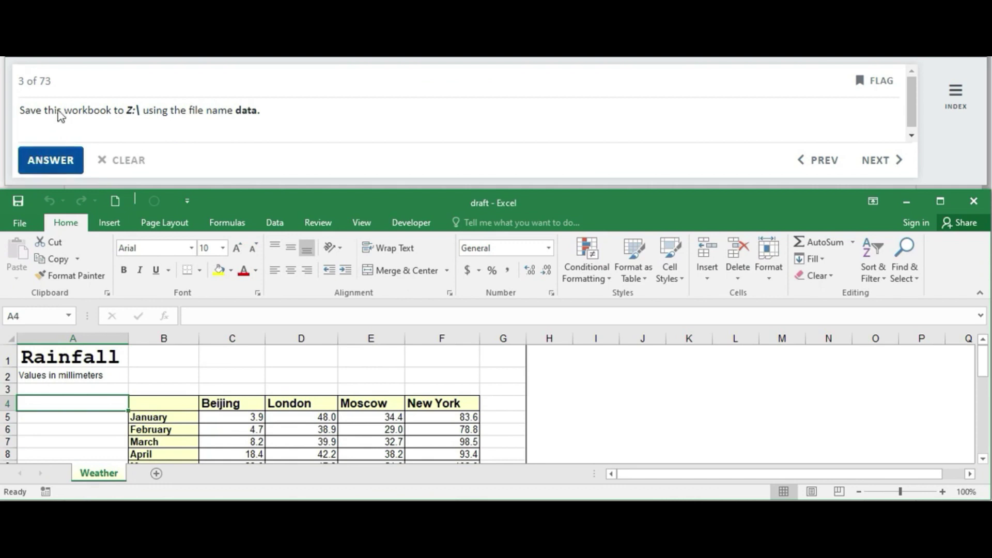
- Save the Rainfall workbook as 'data' on Local Disk (Z:) and submit the answer
left_click(19, 224)
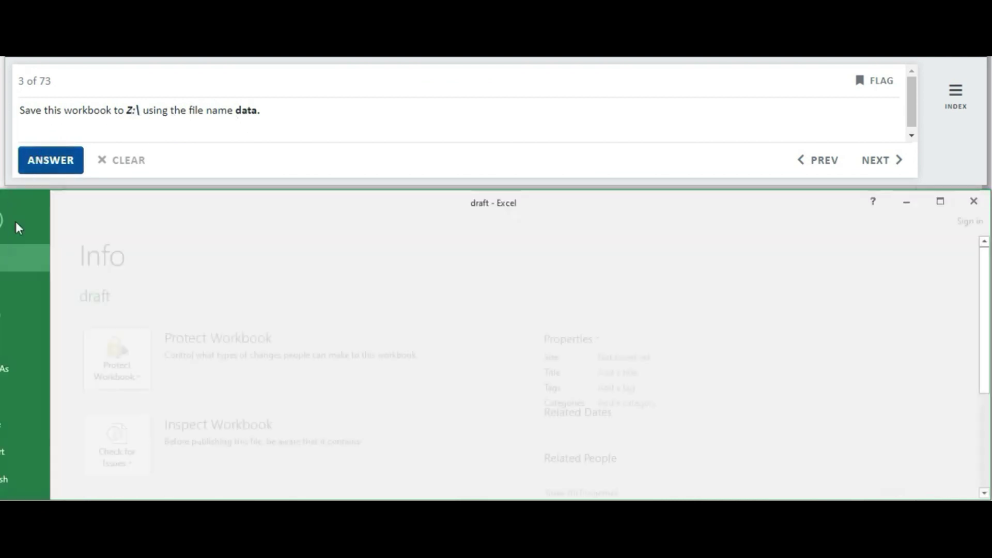
left_click(45, 367)
left_click(232, 404)
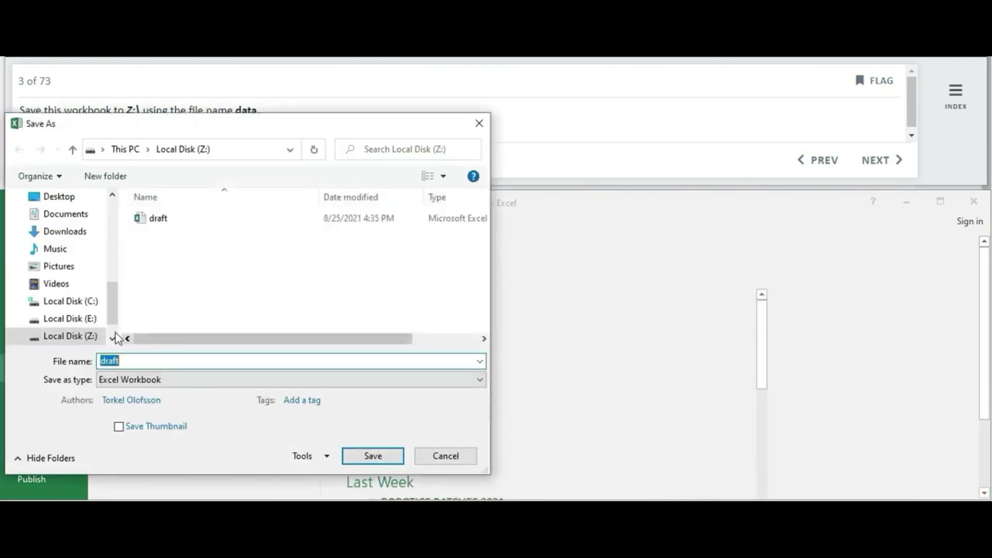
left_click(81, 338)
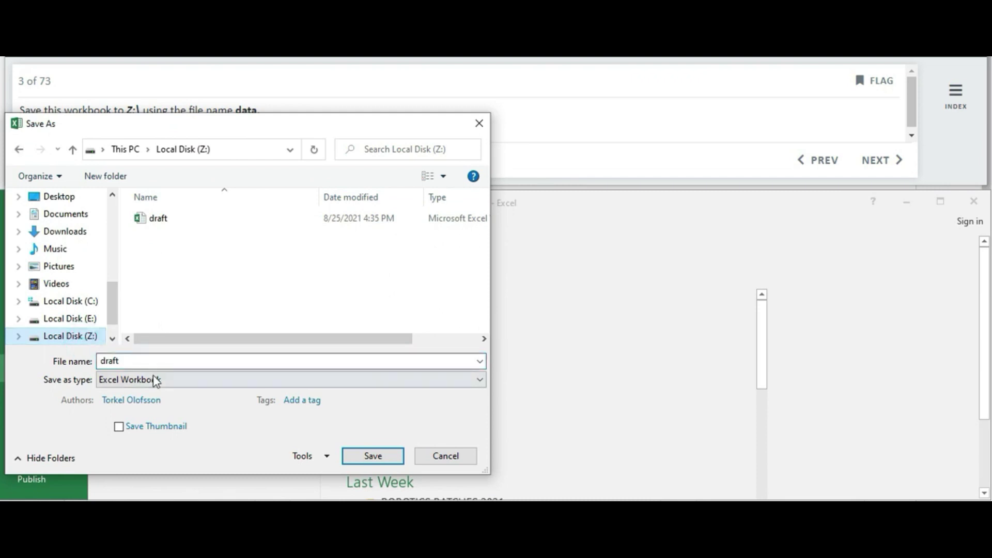
double_click(142, 359)
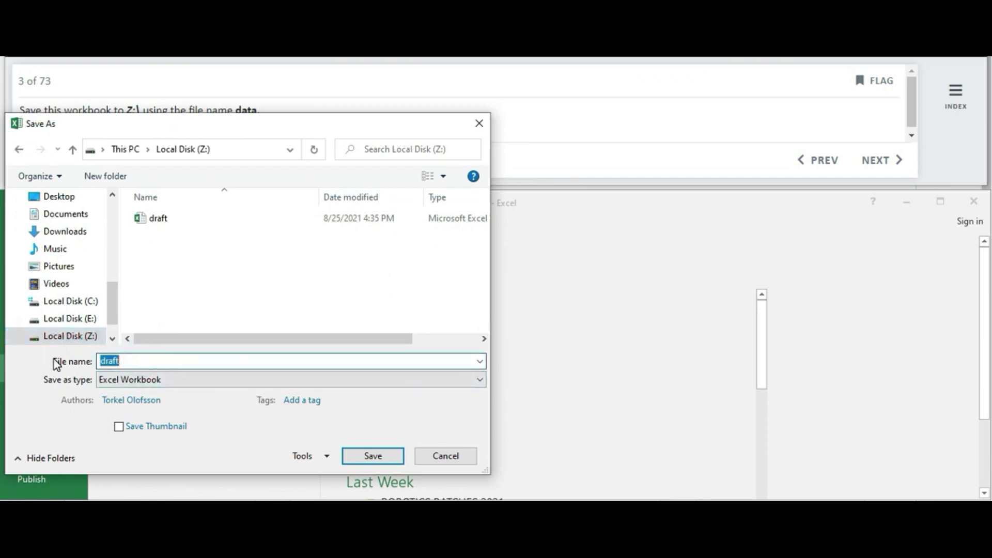
type("dat")
left_click(375, 457)
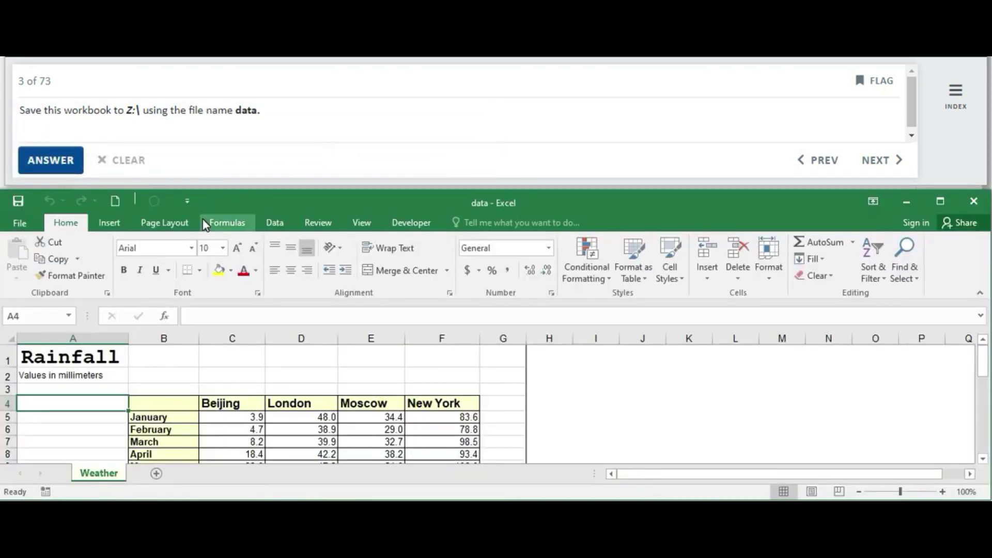
left_click(52, 165)
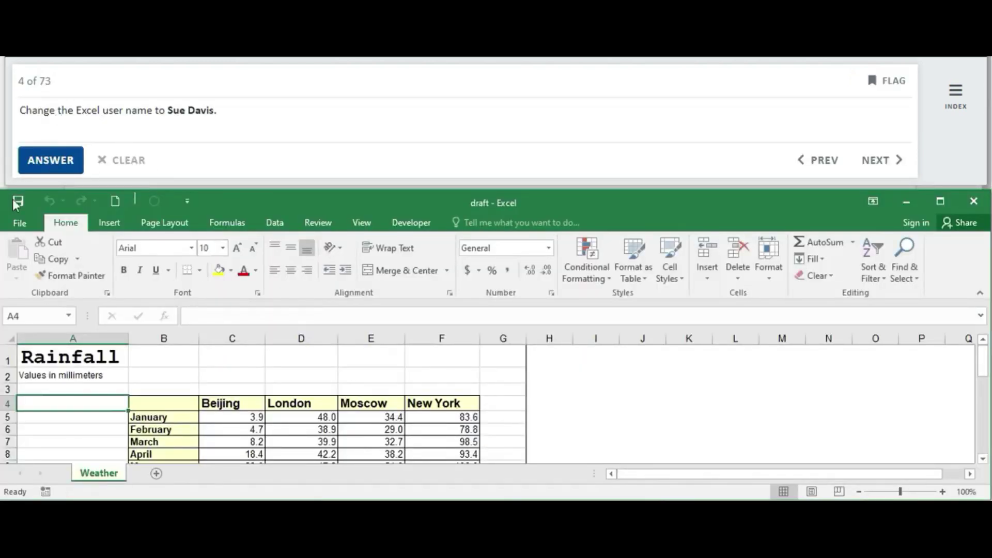
- Overwrite the User name field in Excel's General options with the requested name, then submit
left_click(16, 222)
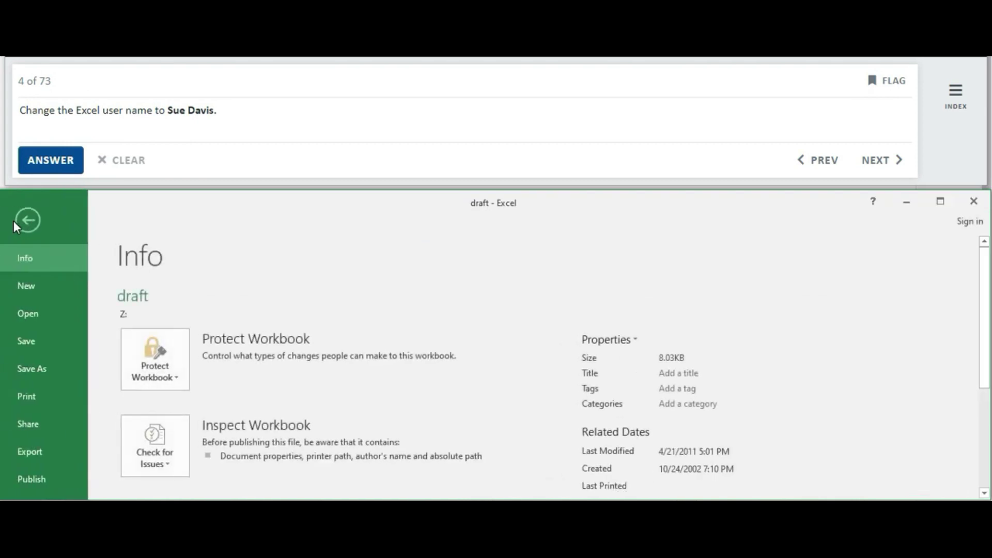
left_click_drag(987, 273, 988, 367)
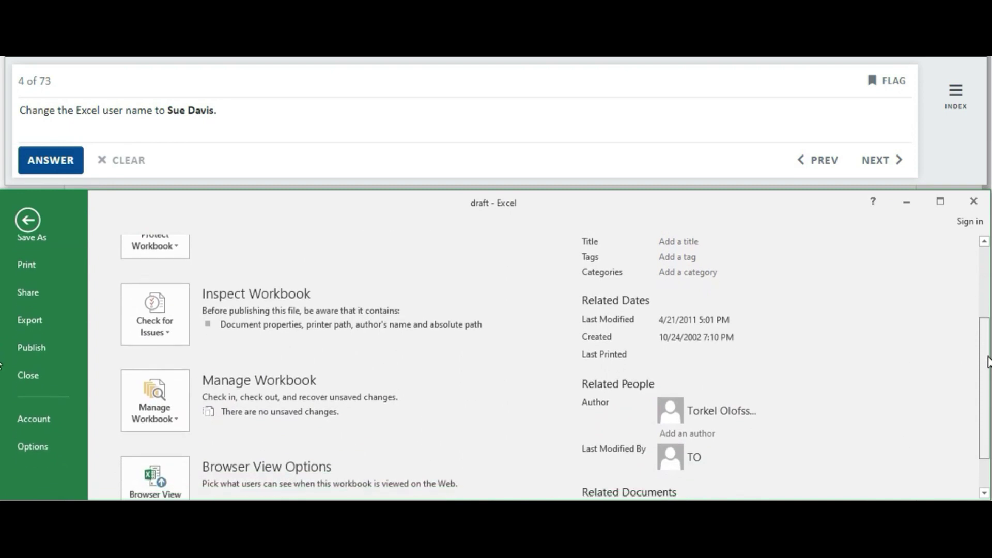
left_click(49, 448)
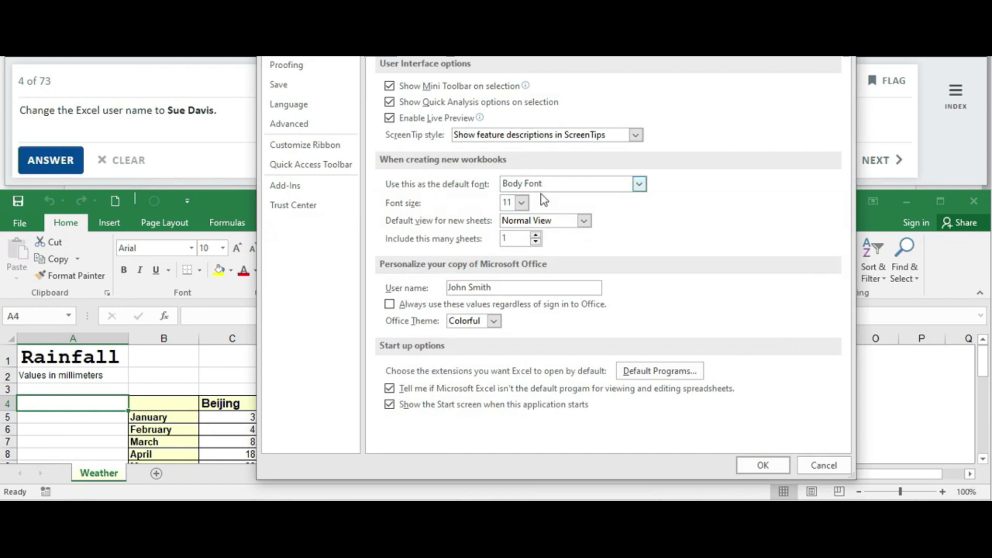
triple_click(502, 287)
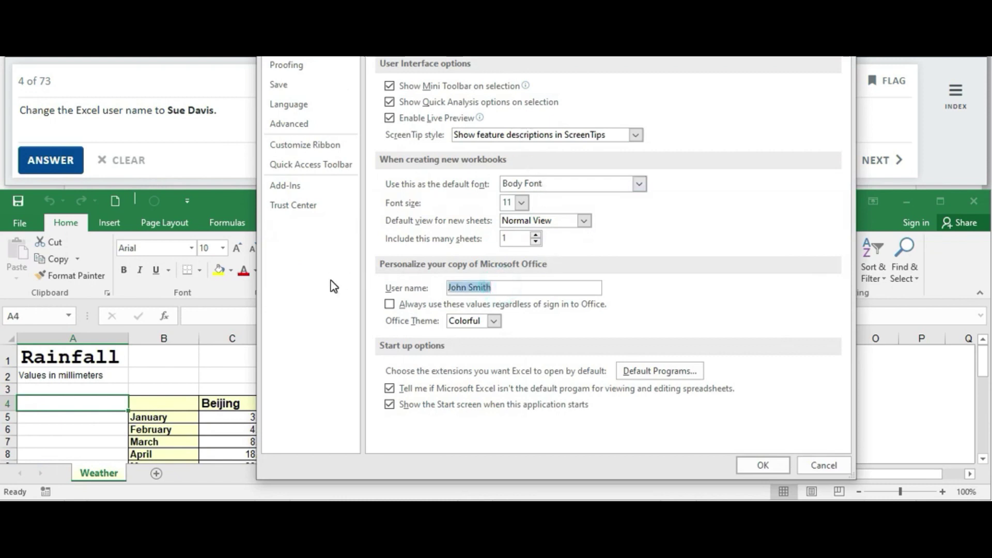
type("Sue Davis")
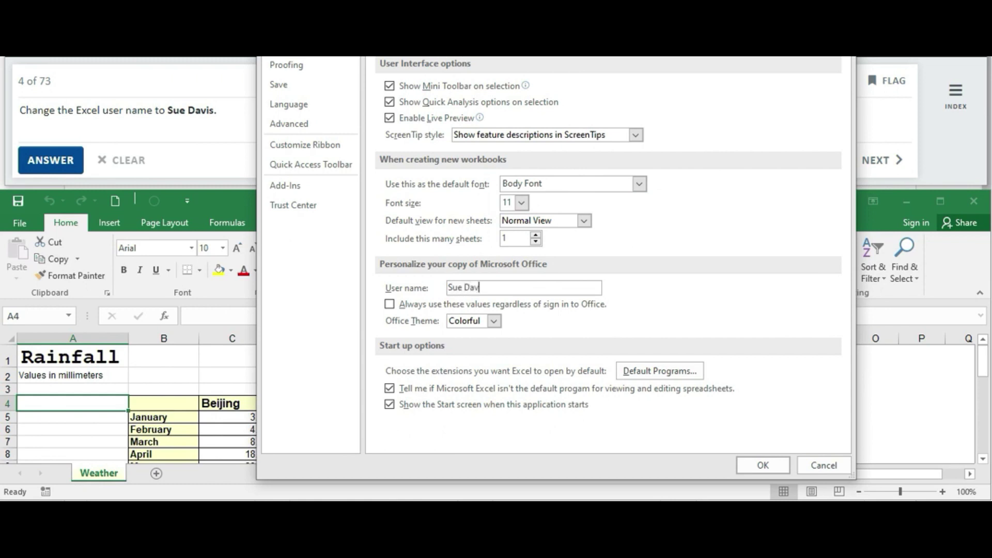
left_click(752, 468)
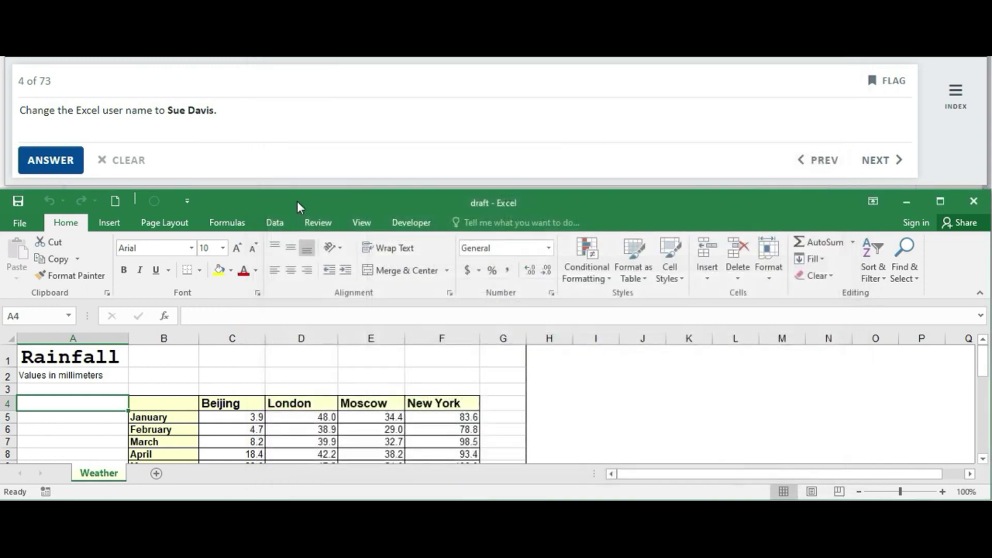
left_click(59, 161)
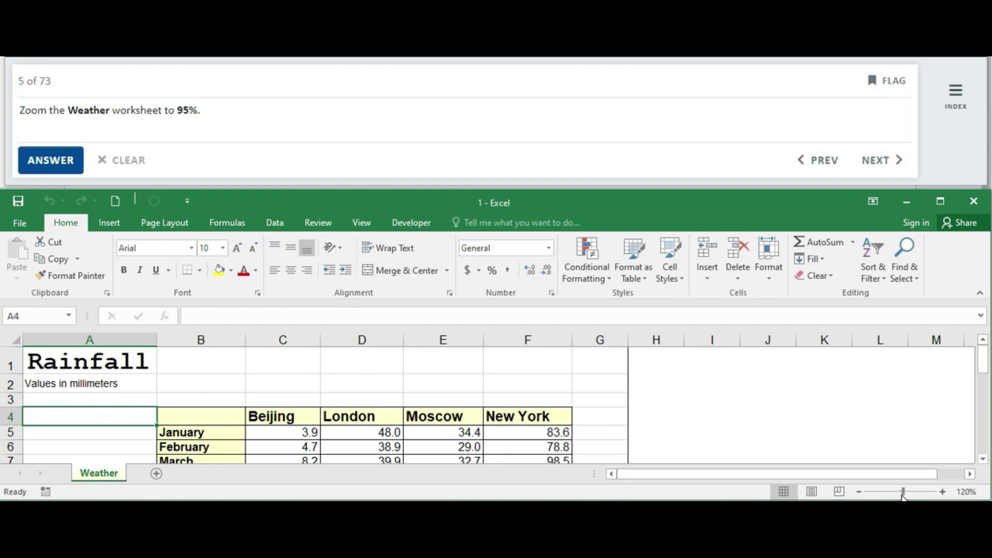
- Set the Weather sheet to a custom 95% zoom and submit the answer
left_click_drag(903, 491, 899, 491)
left_click(360, 229)
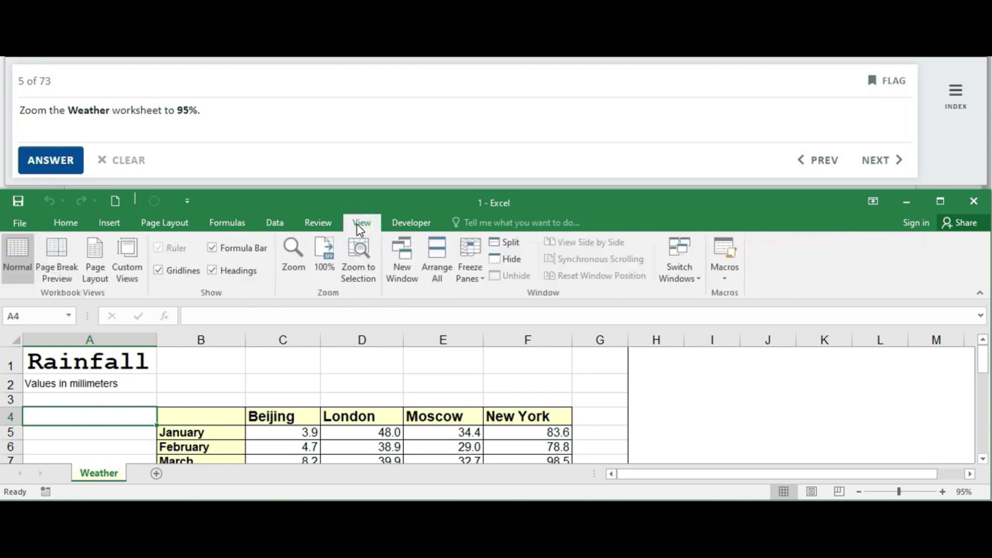
left_click(293, 253)
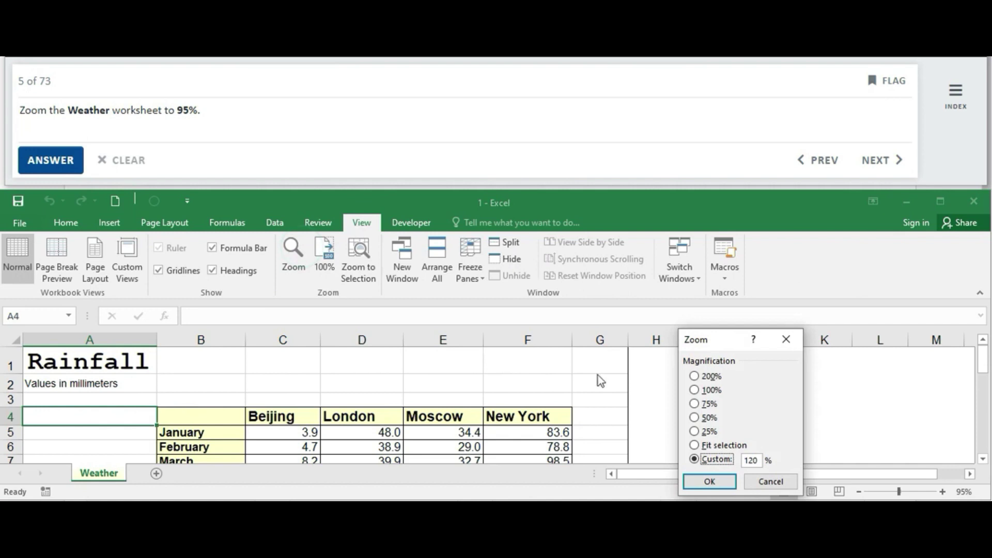
double_click(757, 463)
type("95")
left_click(726, 486)
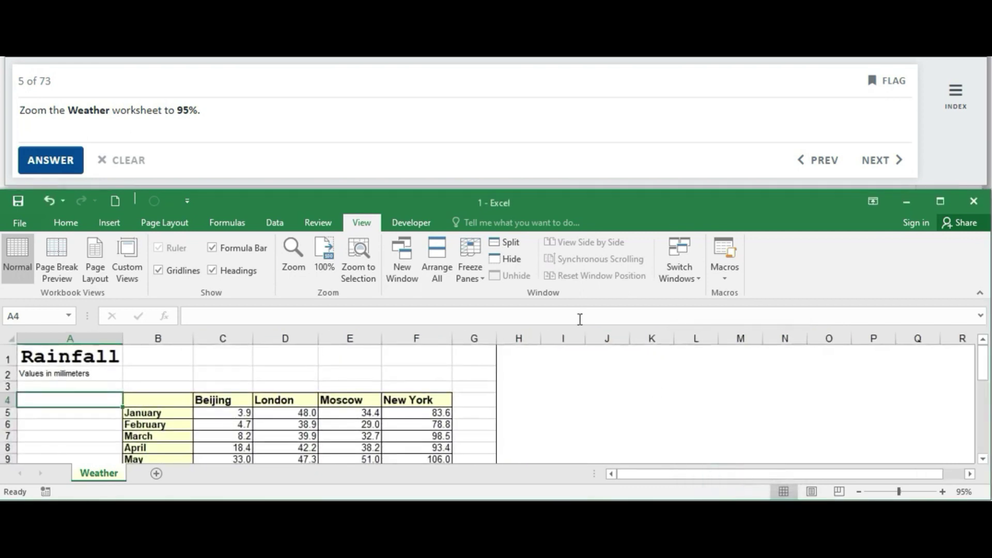
left_click(52, 160)
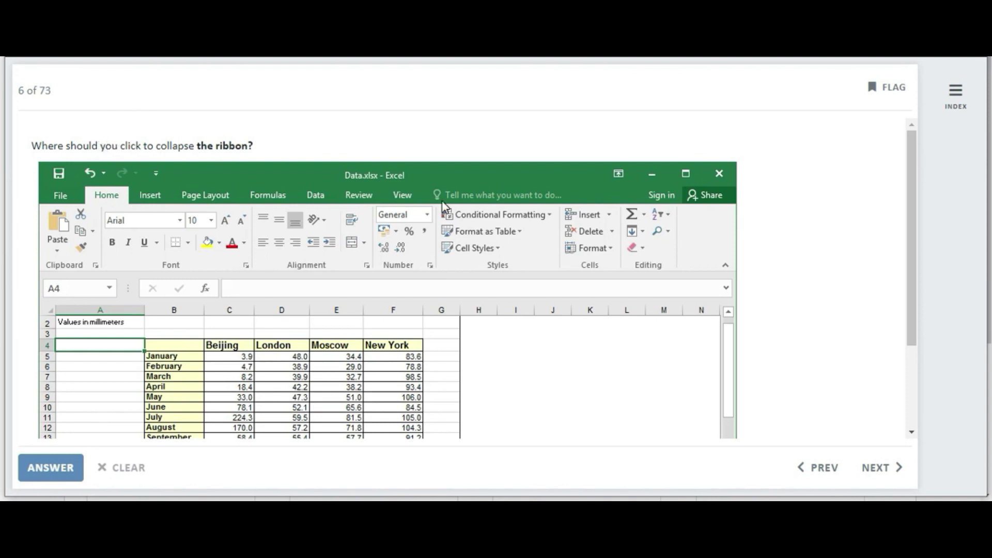
- Answer questions 6–8: mark the ribbon-collapse spot, pick Go to tool, locate Find & Select
left_click(619, 174)
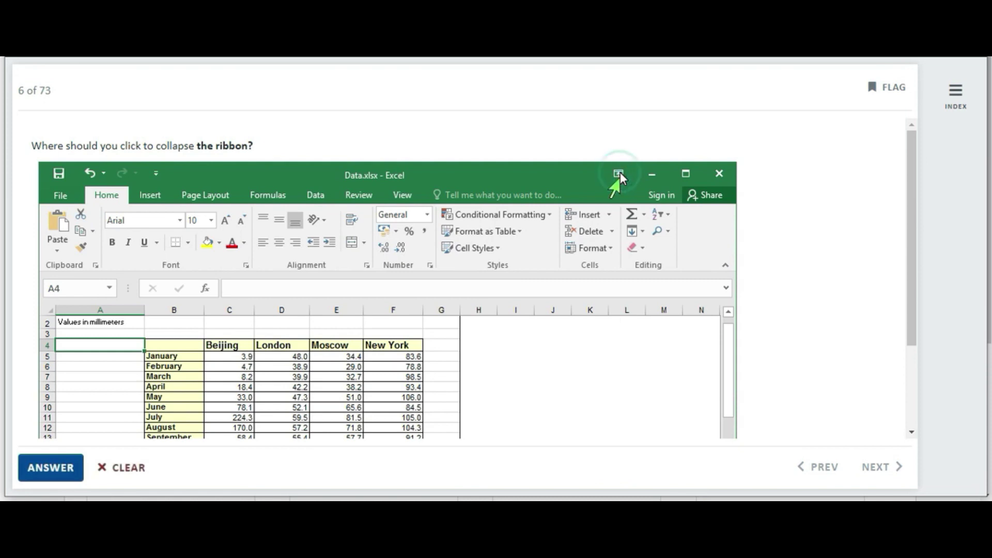
left_click(51, 473)
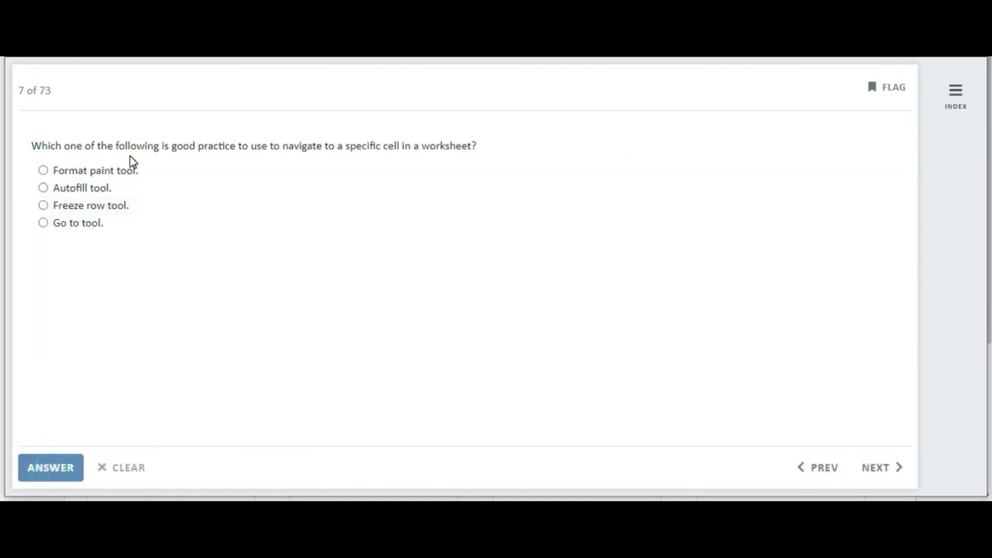
left_click(86, 224)
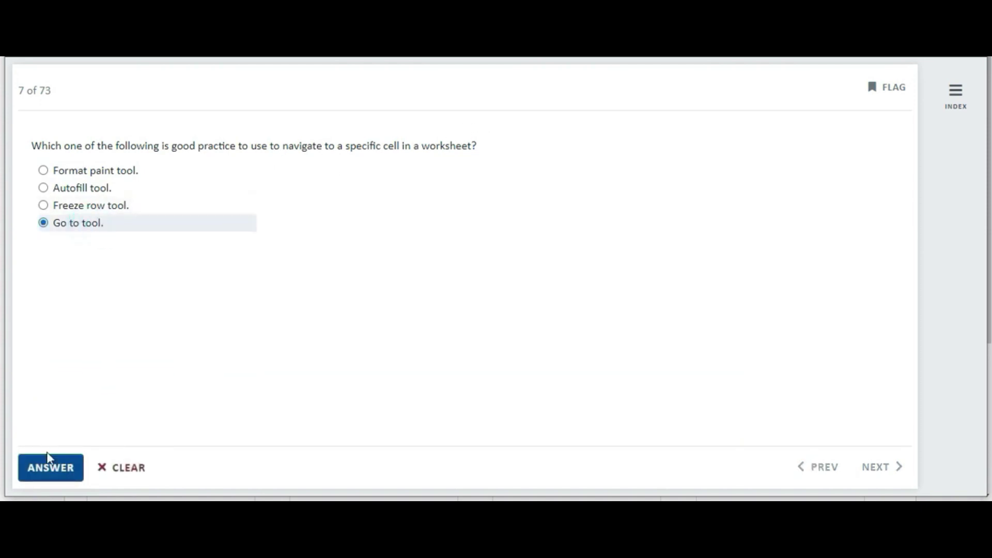
left_click(48, 466)
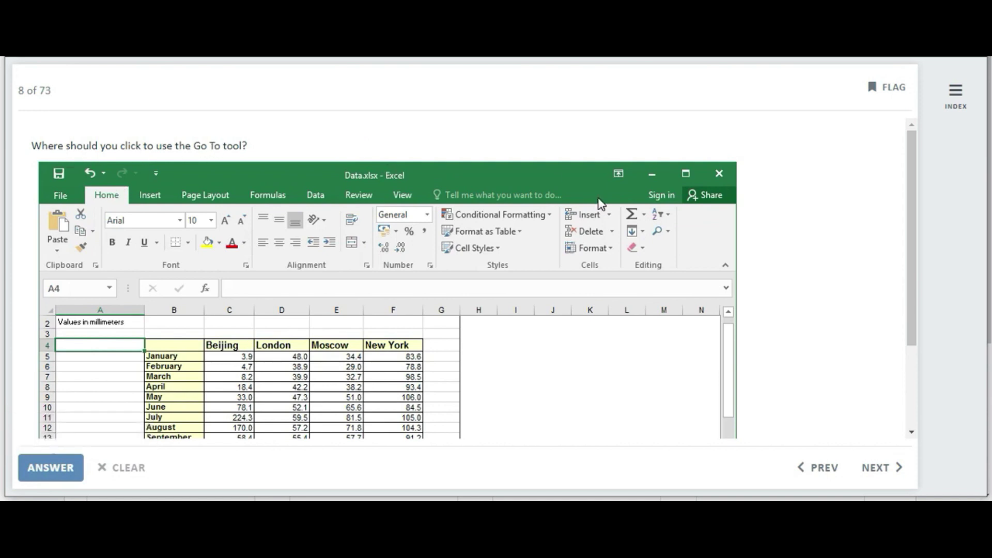
left_click(668, 231)
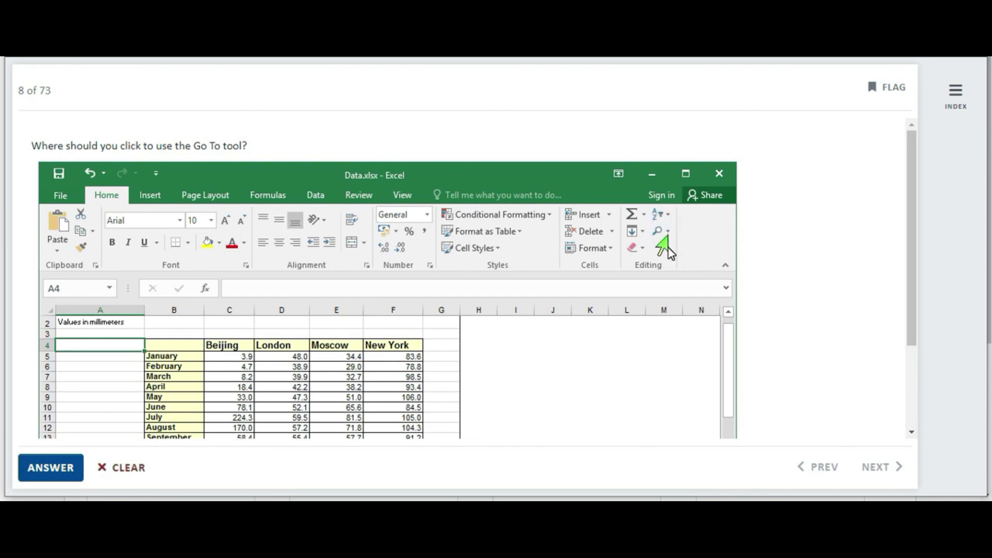
left_click(51, 469)
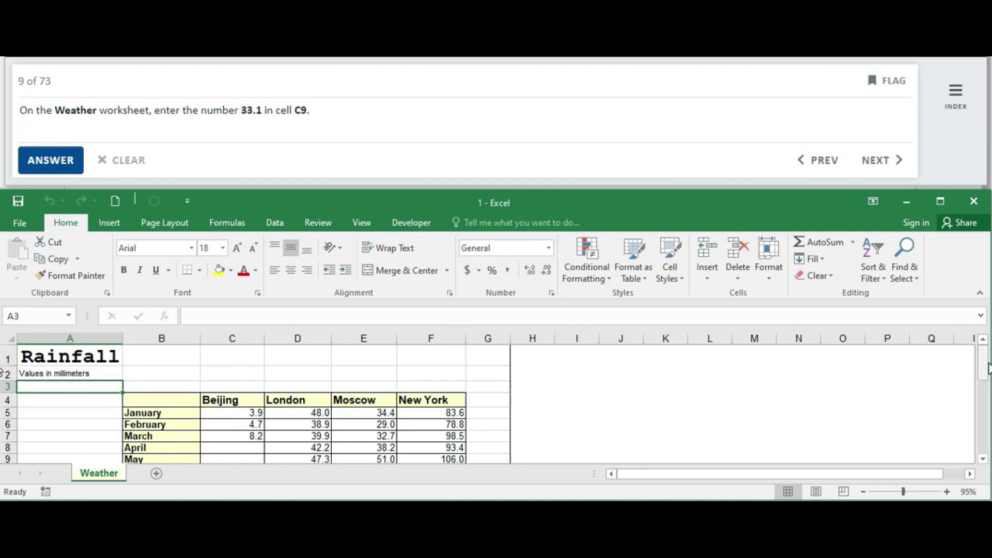
- Enter 33.1 in cell C9 (May, Beijing) on the Weather sheet and submit
left_click_drag(987, 370, 987, 376)
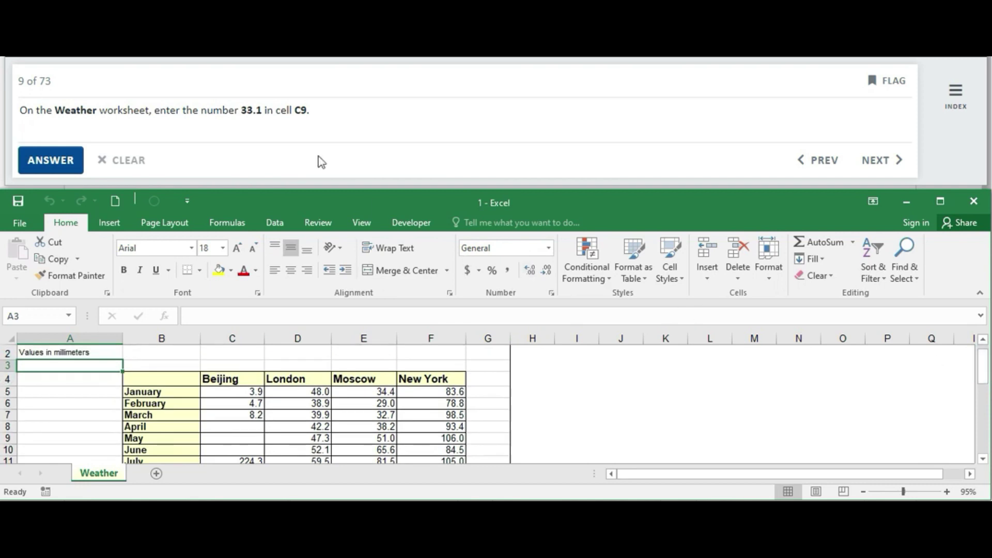
left_click(246, 440)
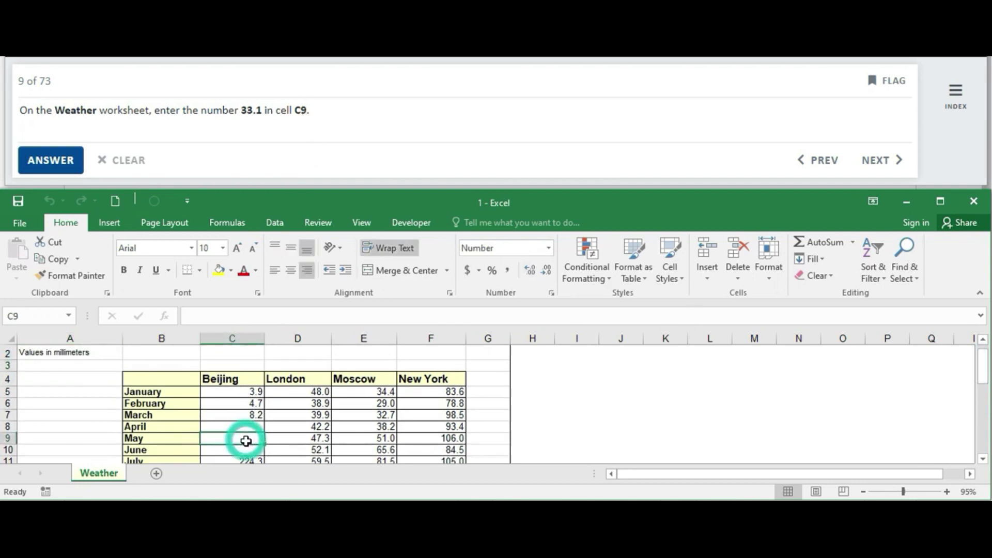
type("33.1")
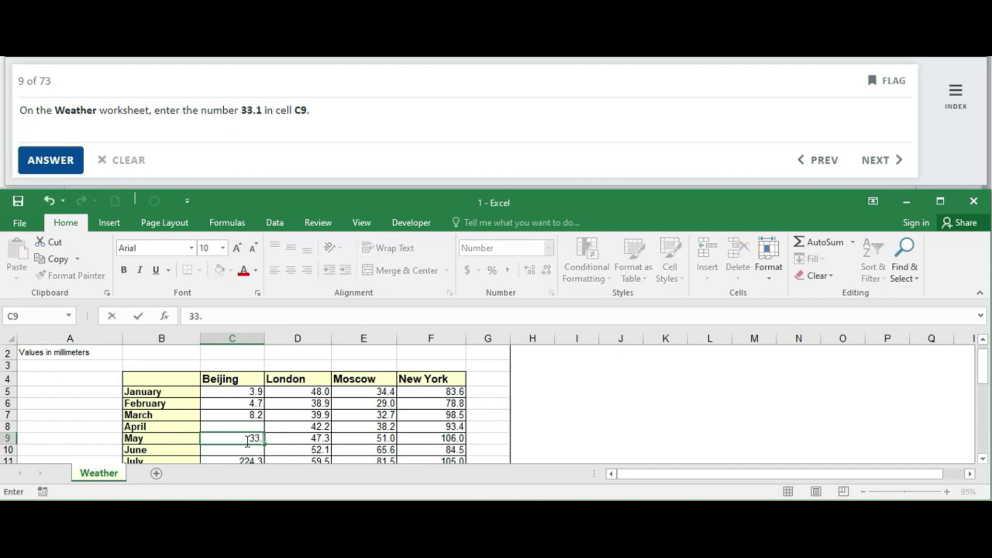
left_click(287, 438)
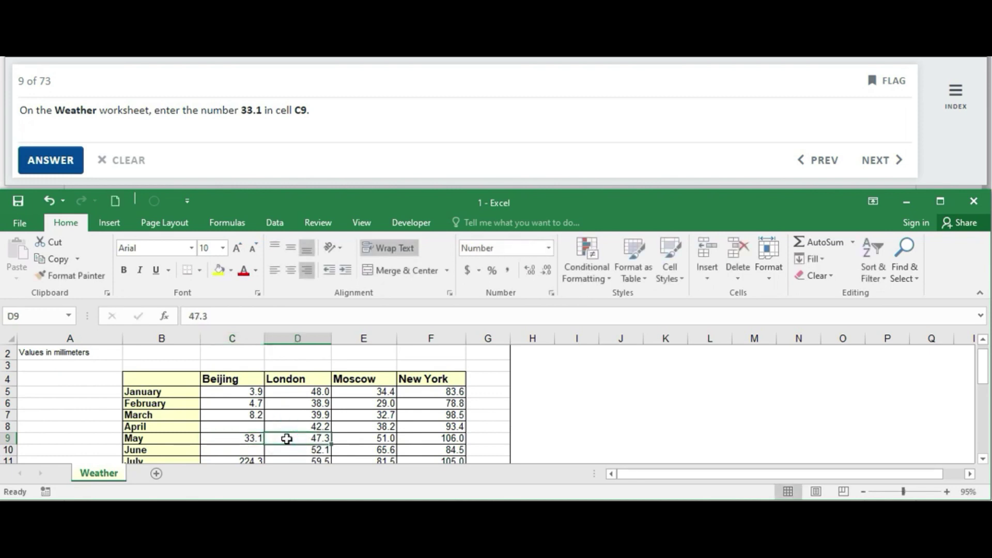
left_click(60, 162)
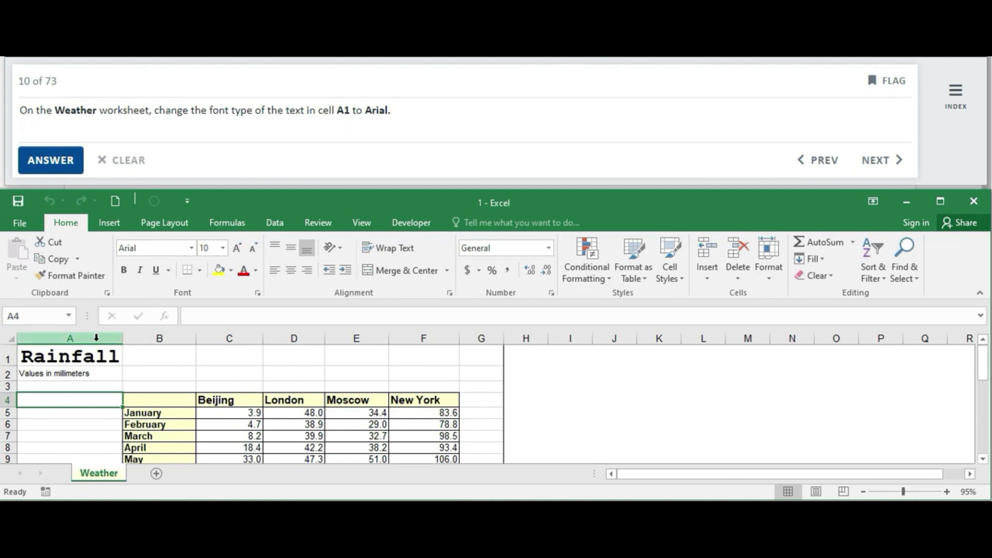
- Apply the Arial font to the Rainfall title in cell A1 and submit
left_click(76, 356)
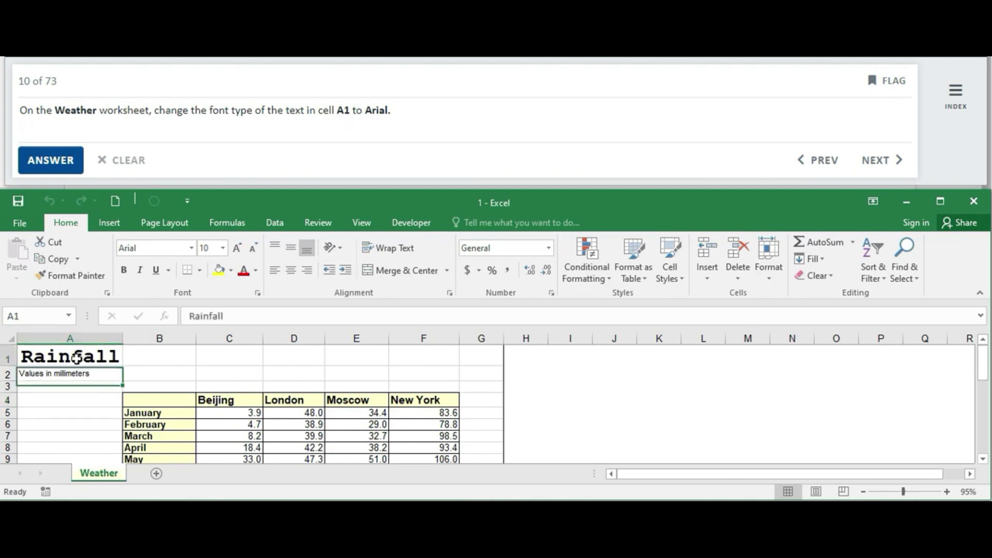
left_click(191, 248)
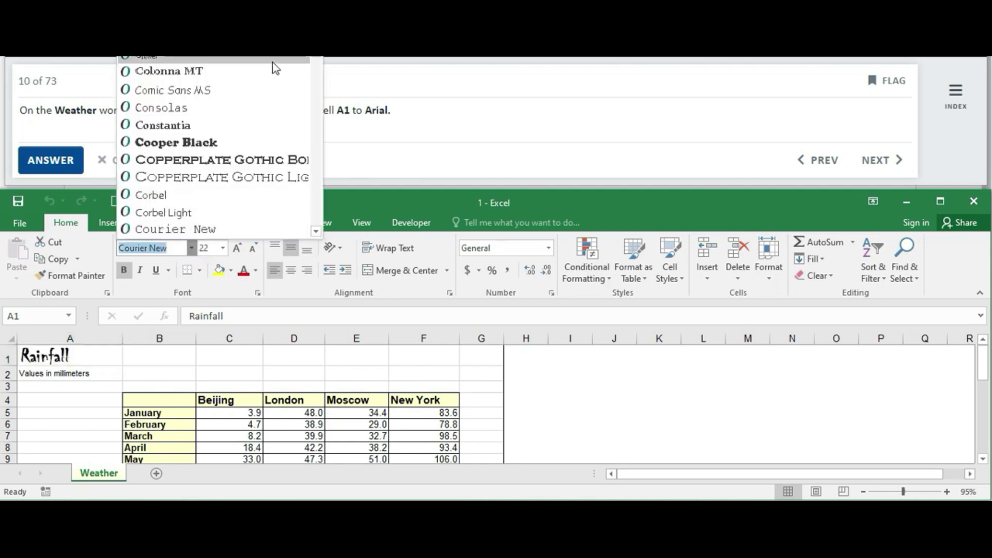
scroll(318, 58, "up", 3)
scroll(318, 58, "up", 7)
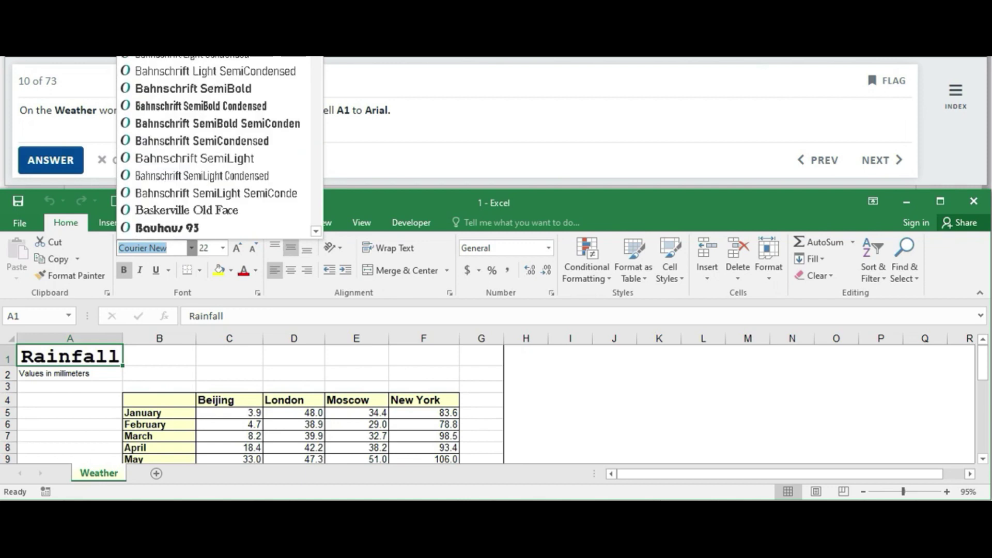
scroll(318, 58, "up", 4)
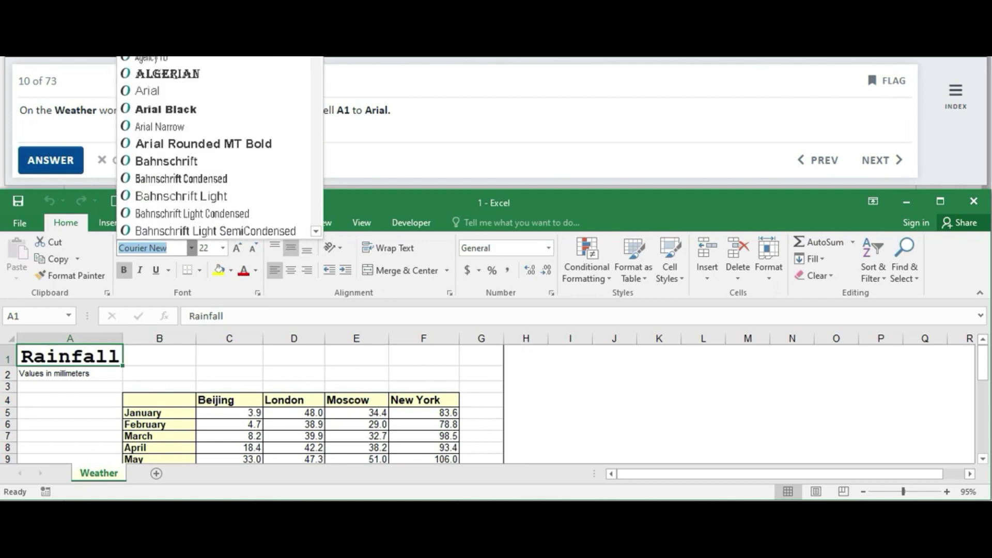
left_click(158, 95)
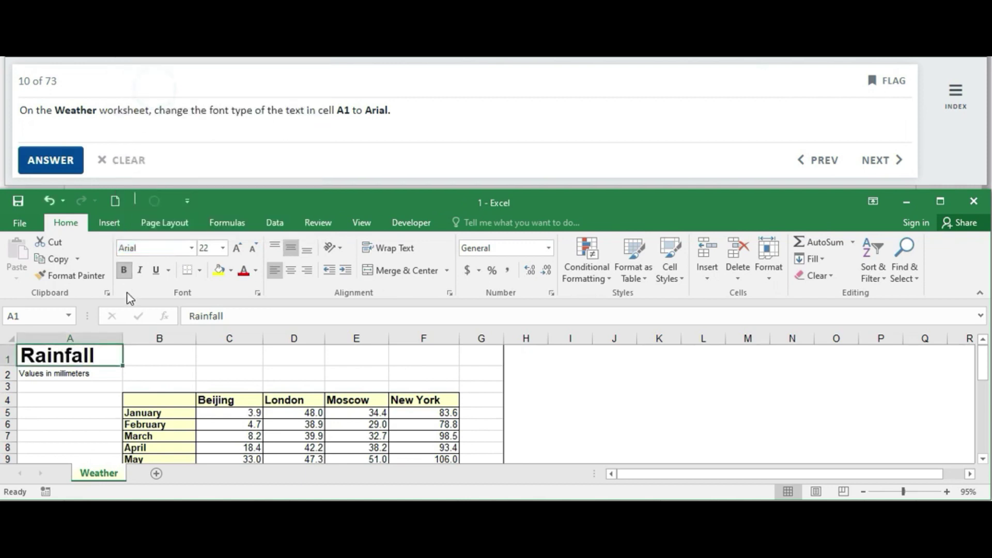
left_click(51, 160)
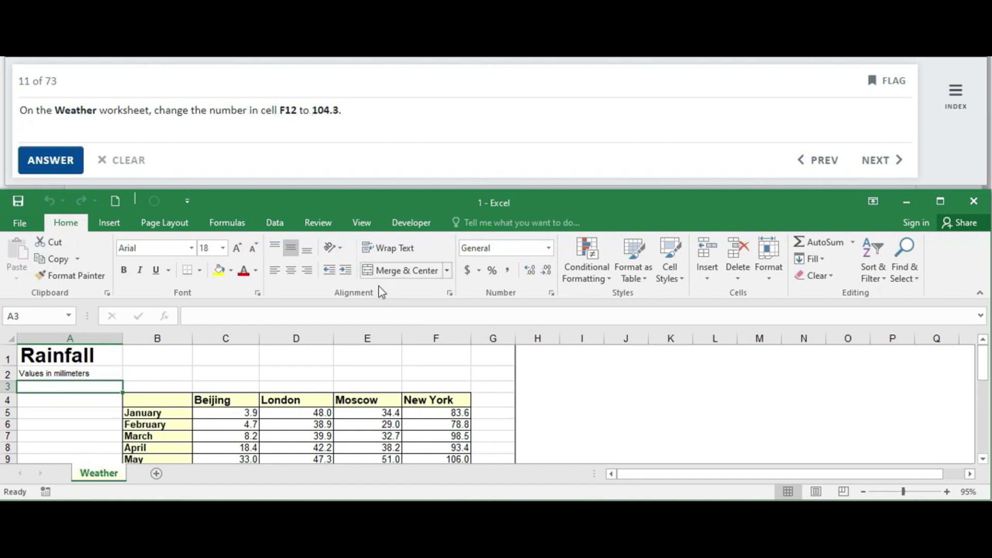
- Change cell F12 from 430.1 to 104.3 and submit the answer
left_click(430, 338)
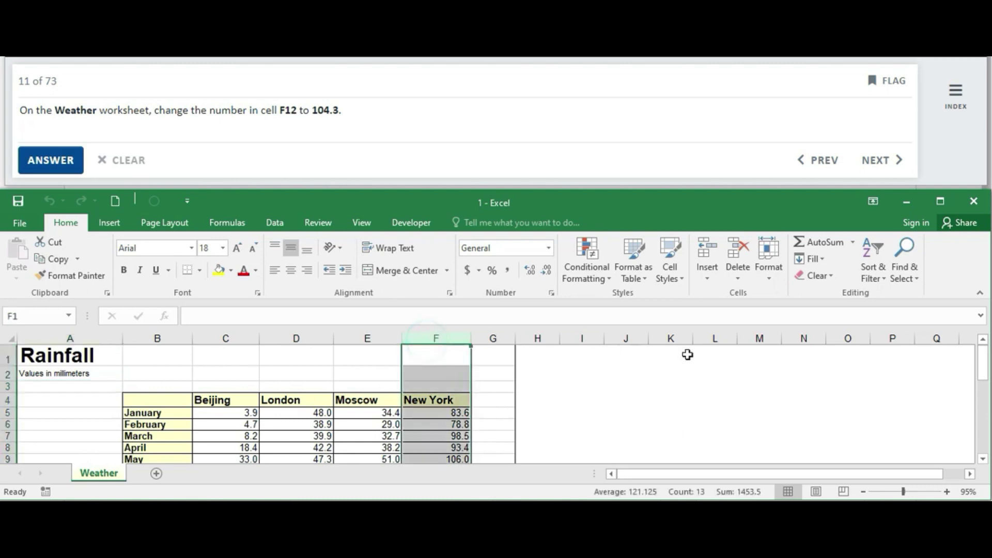
left_click_drag(982, 366, 983, 388)
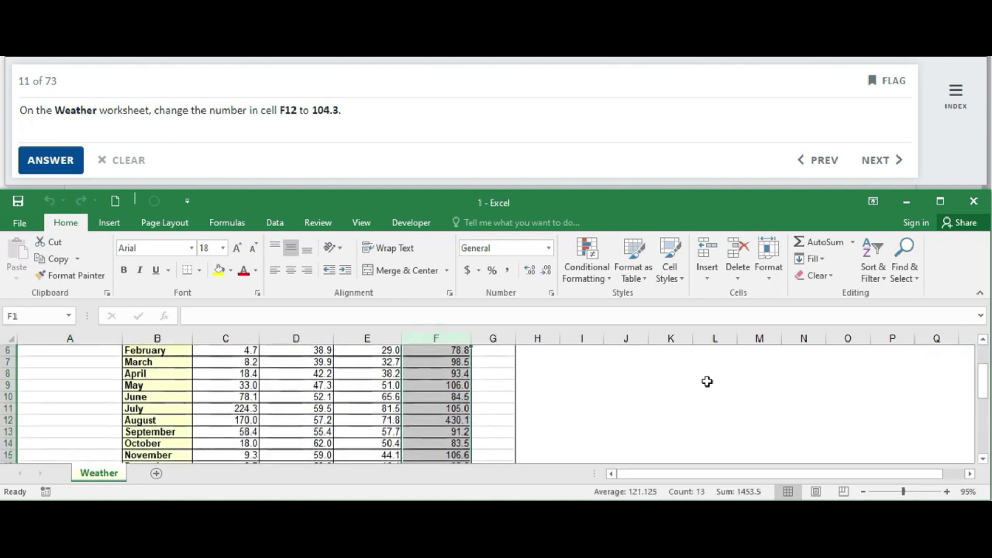
left_click(442, 420)
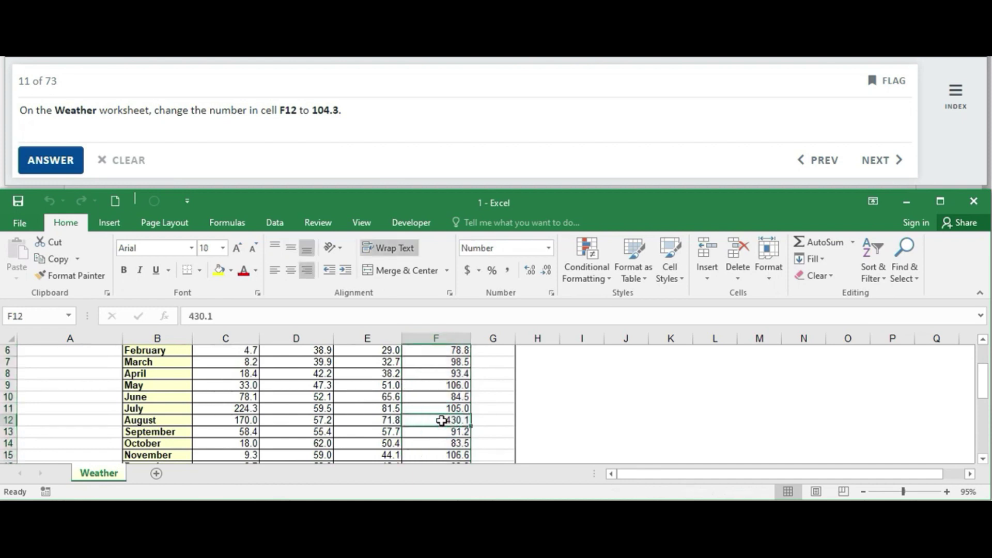
type("104")
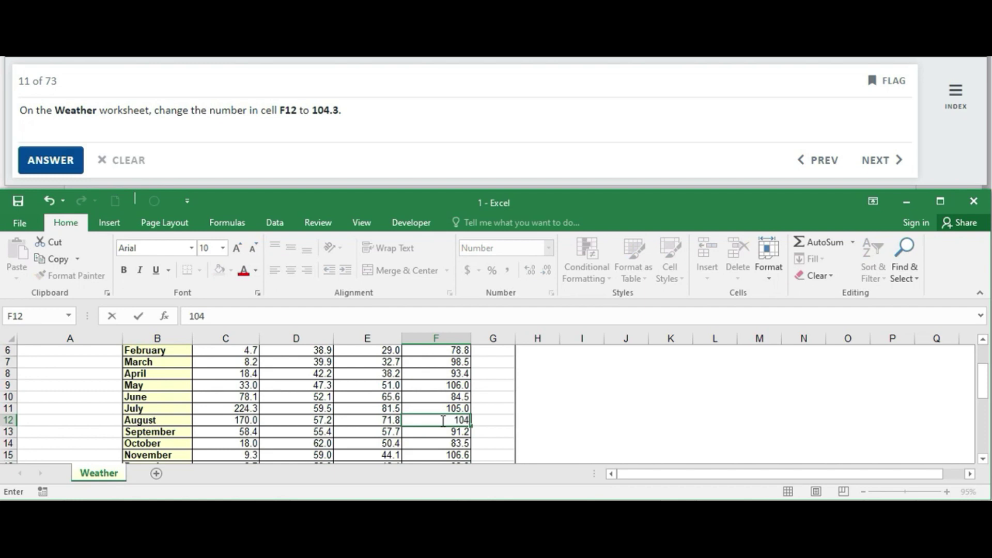
type(".3")
left_click(436, 431)
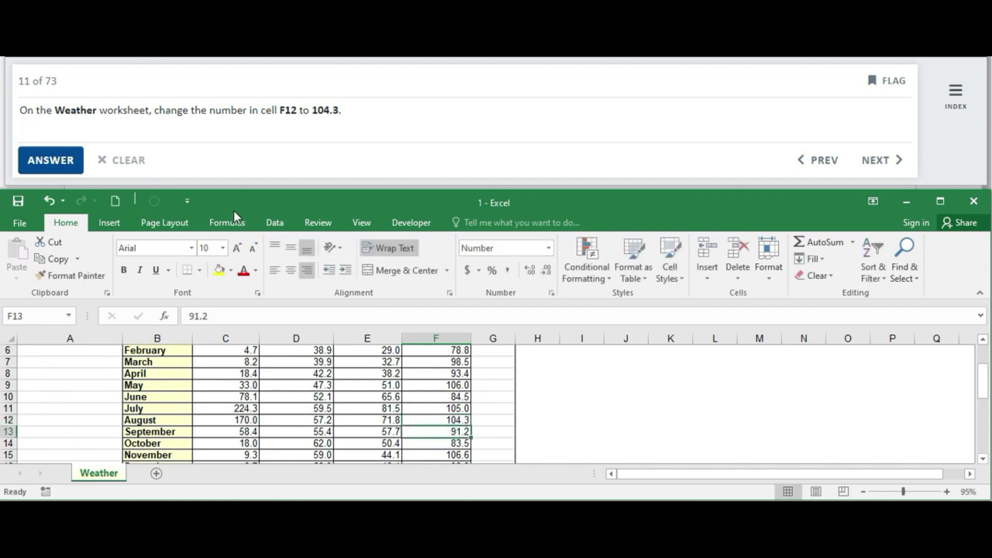
left_click(66, 160)
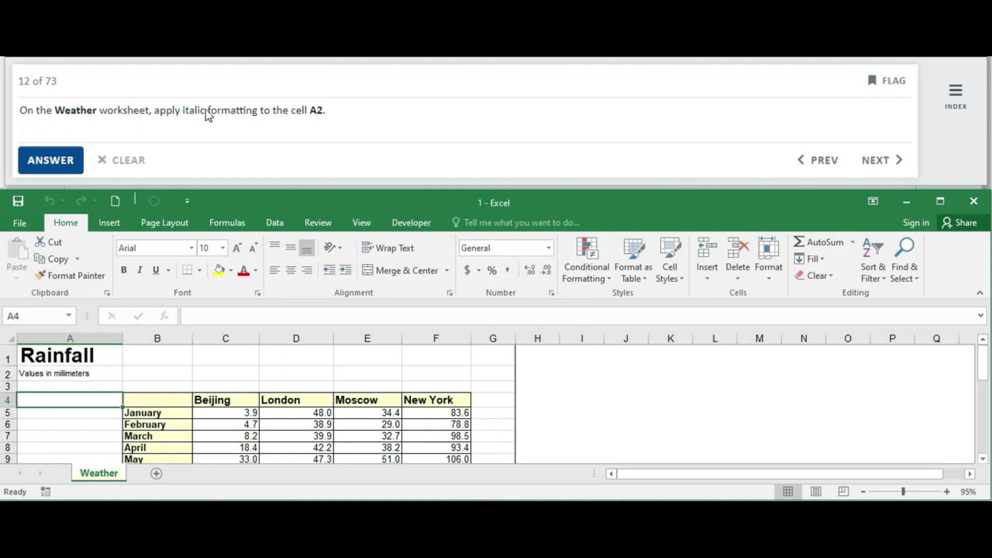
- Italicize the 'Values in millimeters' note in cell A2 and submit
left_click(54, 374)
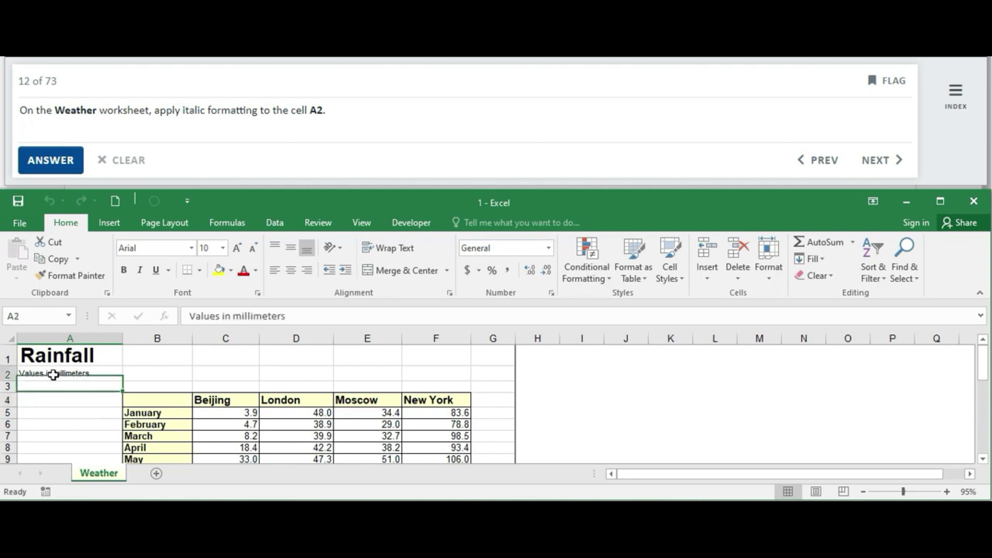
left_click(142, 278)
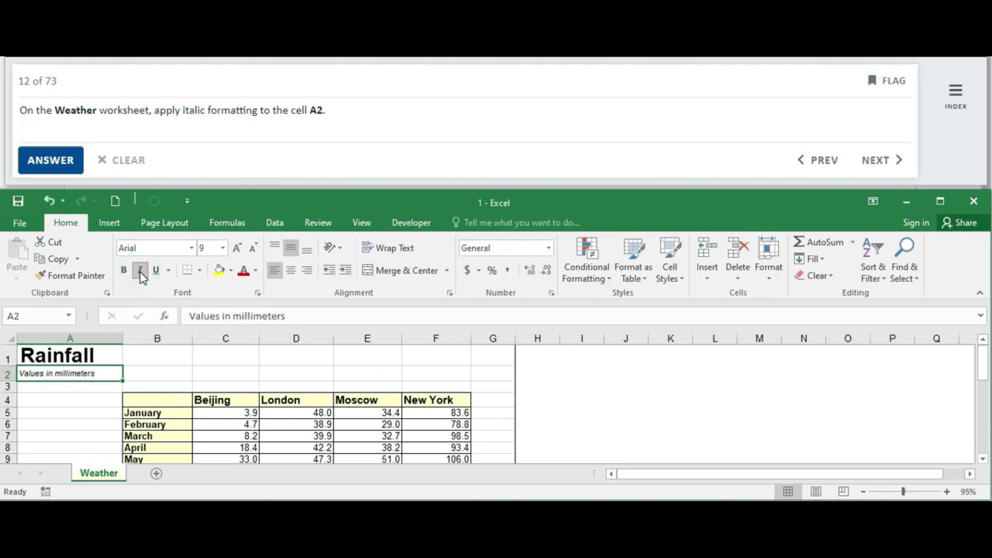
left_click(62, 160)
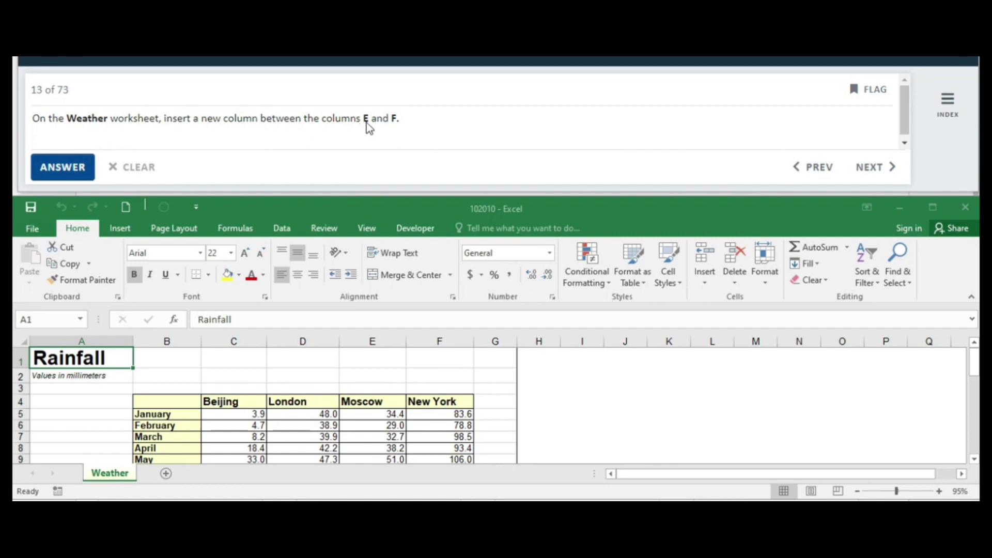
- Insert a blank column at F so New York moves to G, then submit
left_click(440, 342)
left_click(764, 263)
left_click(704, 286)
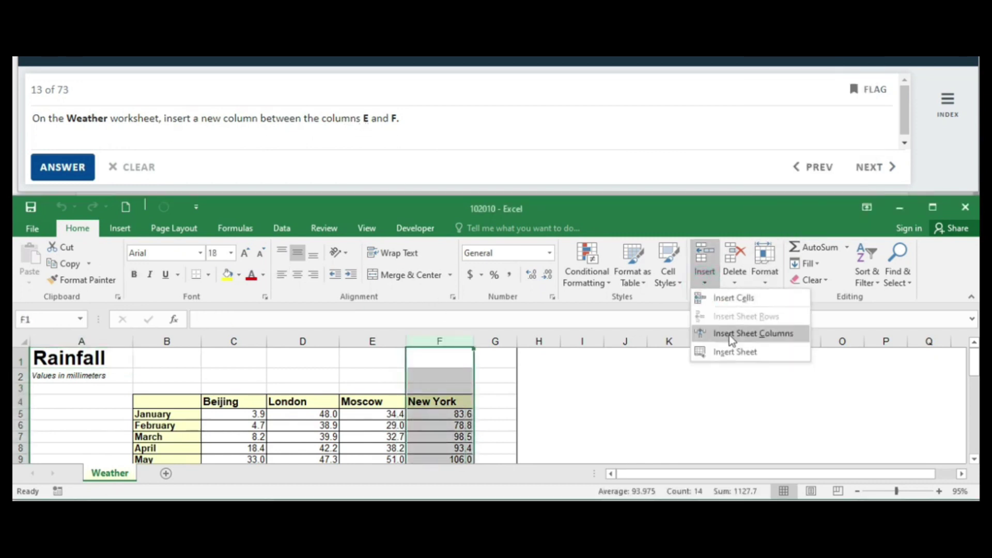
left_click(731, 334)
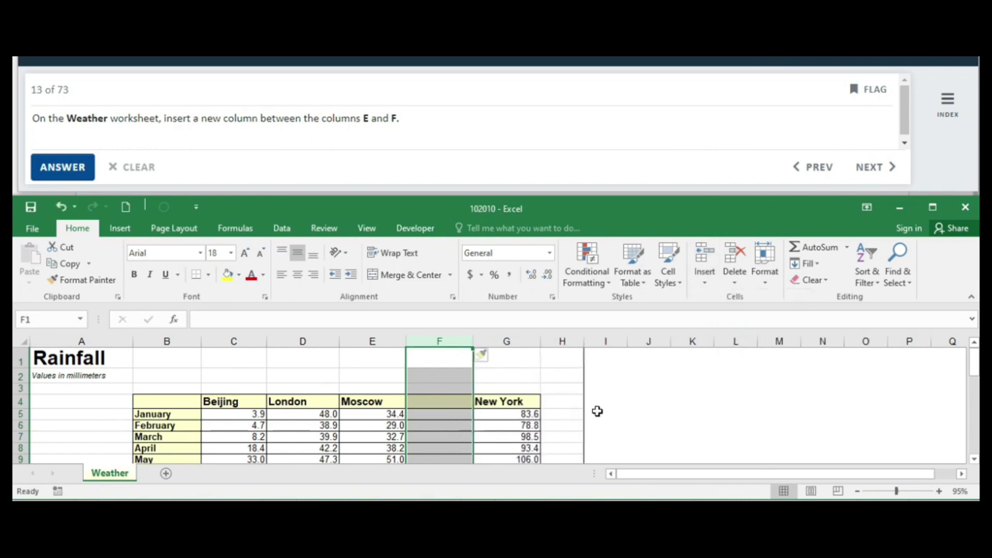
key("ctrl+z")
right_click(437, 341)
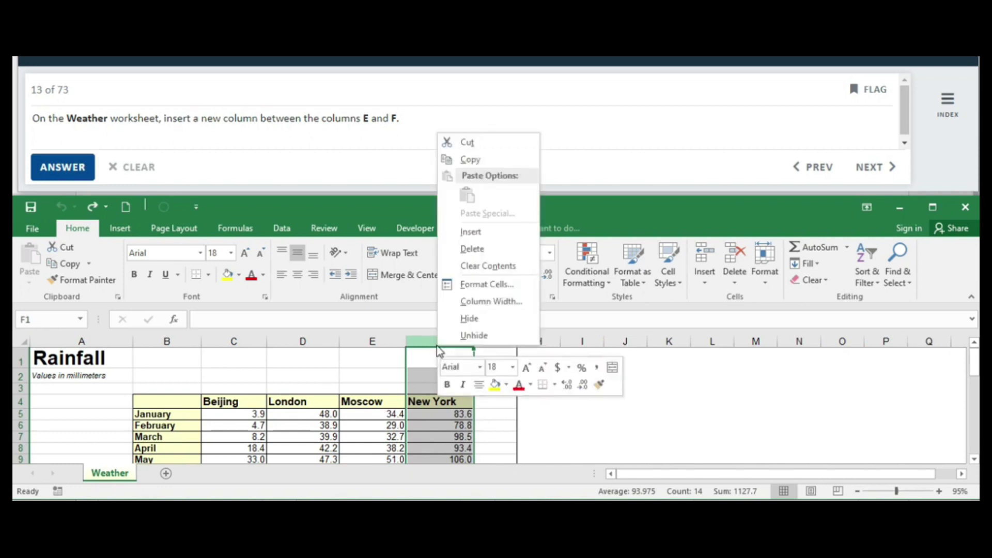
left_click(471, 234)
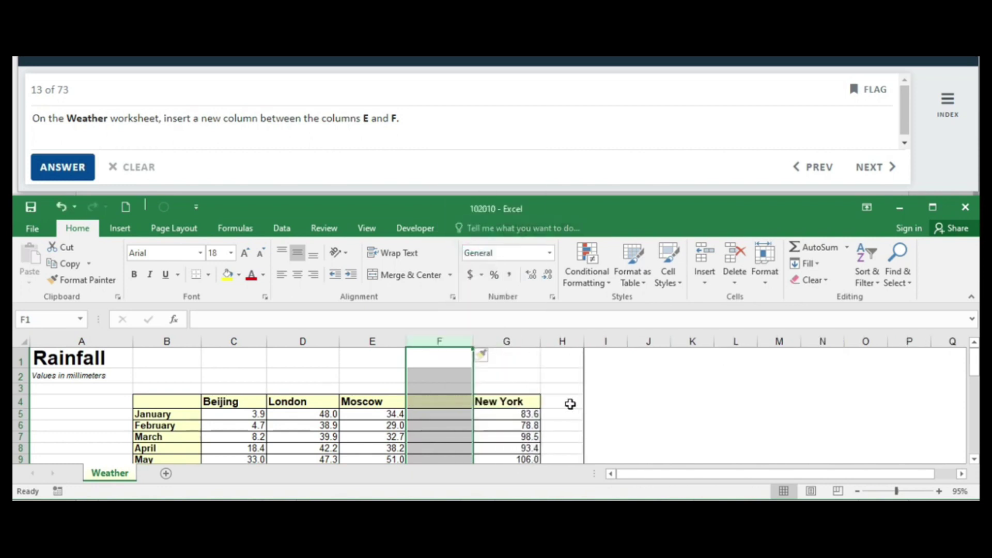
left_click(58, 172)
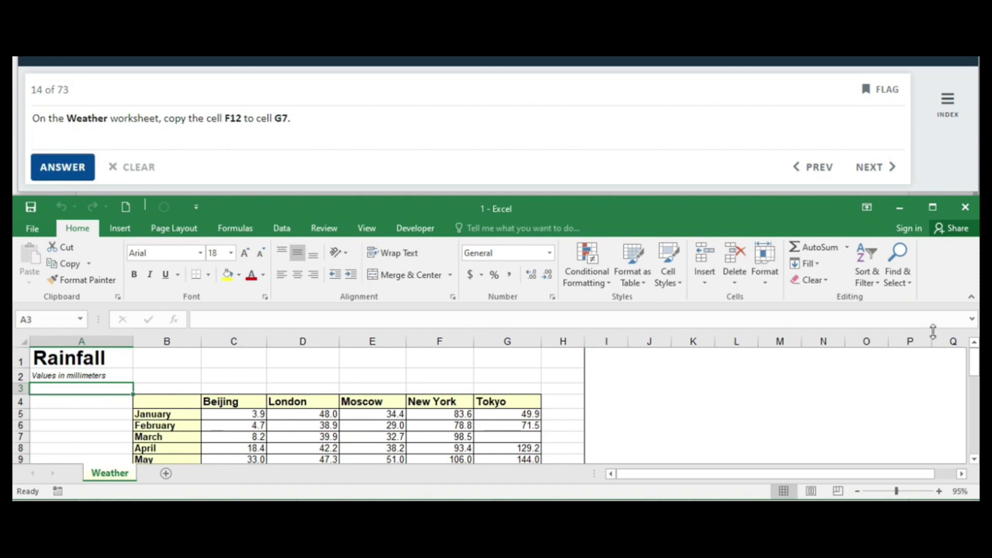
- Copy the 104.3 value from F12 into G7 and submit the answer
mouse_move(976, 367)
left_mouse_down()
mouse_move(975, 396)
mouse_move(975, 385)
left_mouse_up()
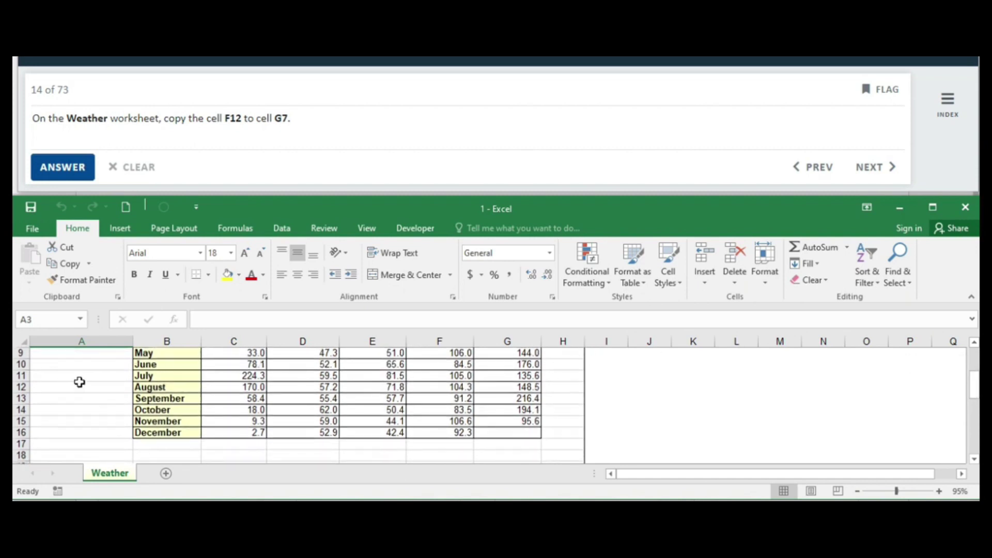
left_click(21, 387)
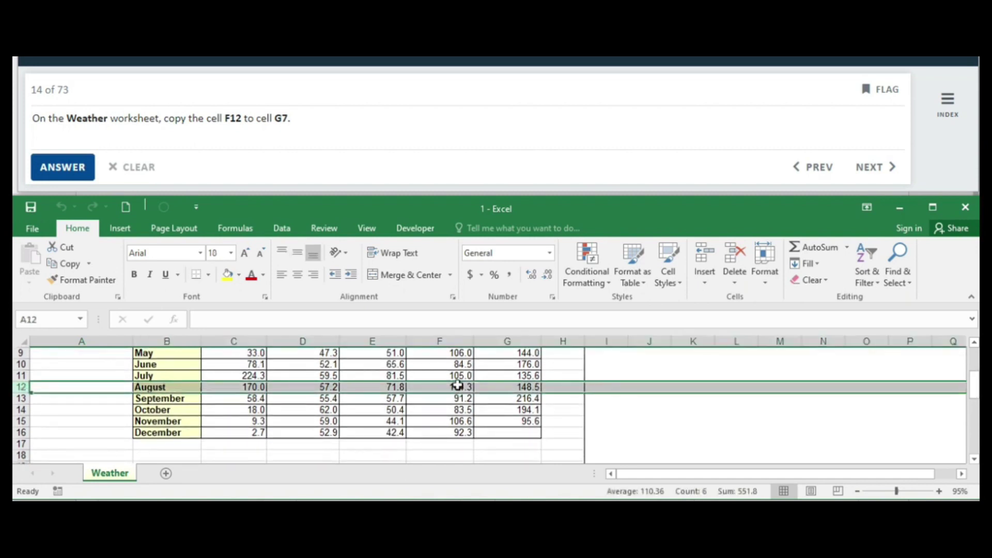
left_click(458, 389)
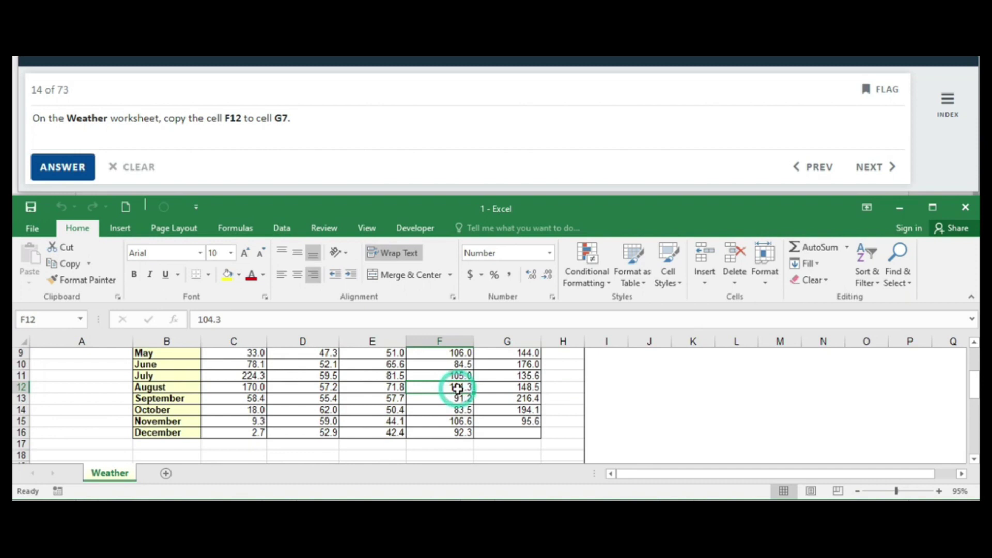
left_click(58, 266)
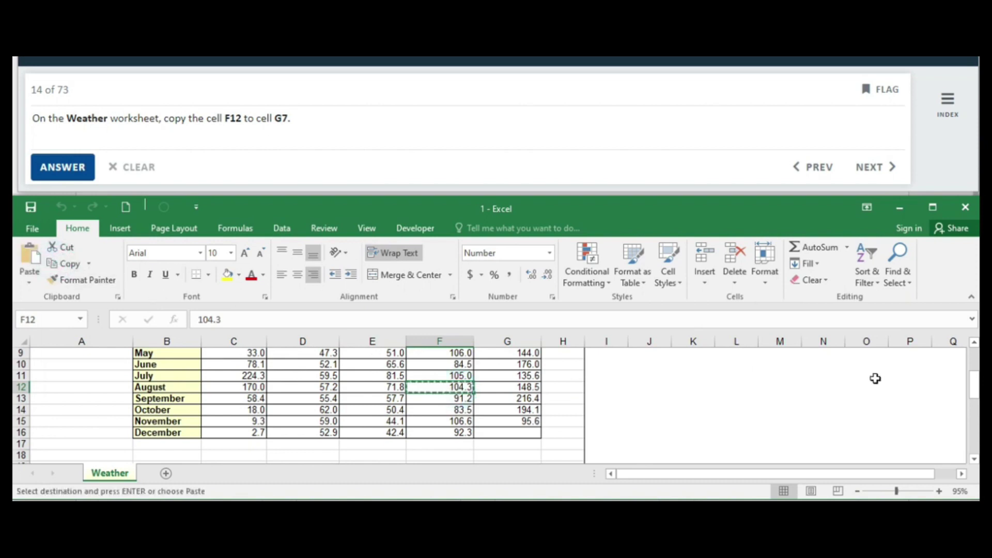
left_click_drag(976, 393, 976, 361)
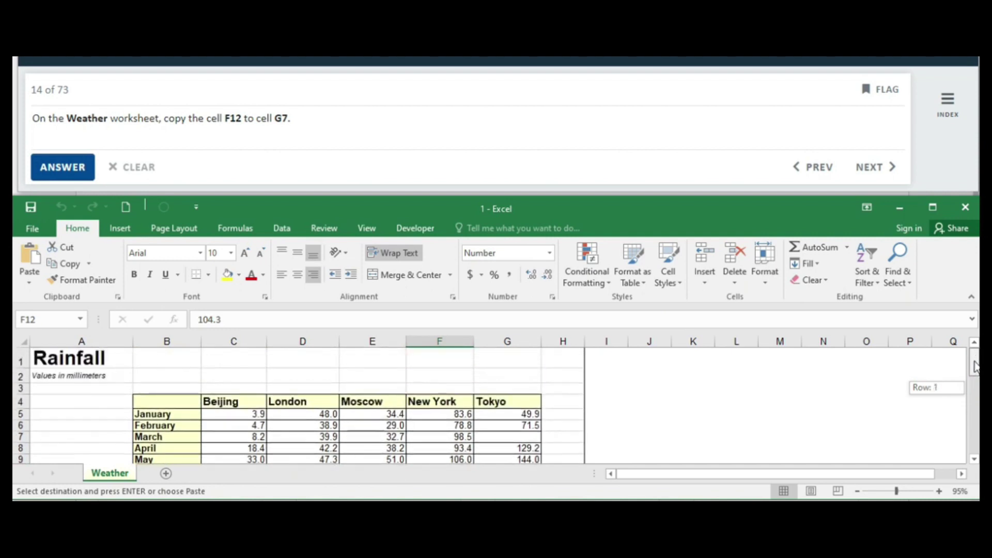
left_click(519, 438)
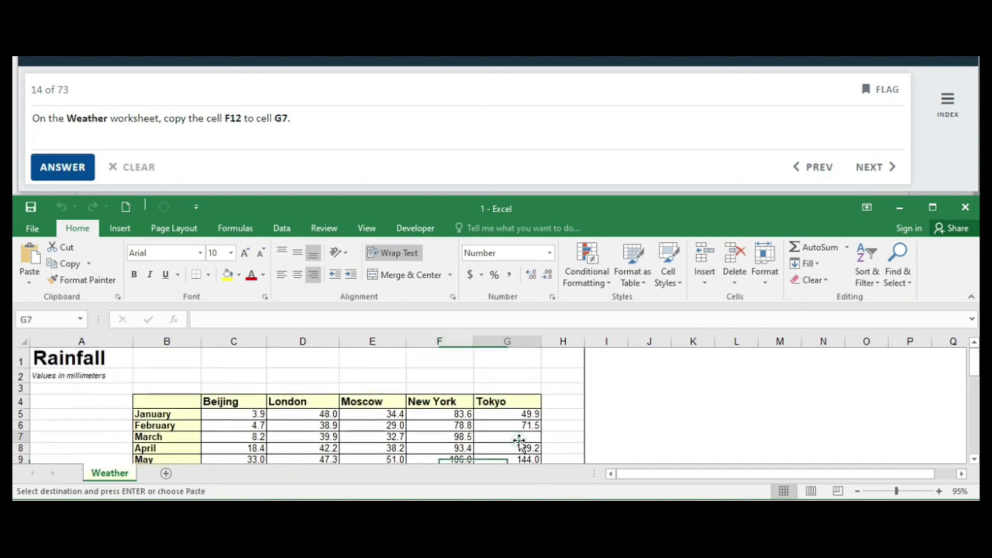
left_click(29, 257)
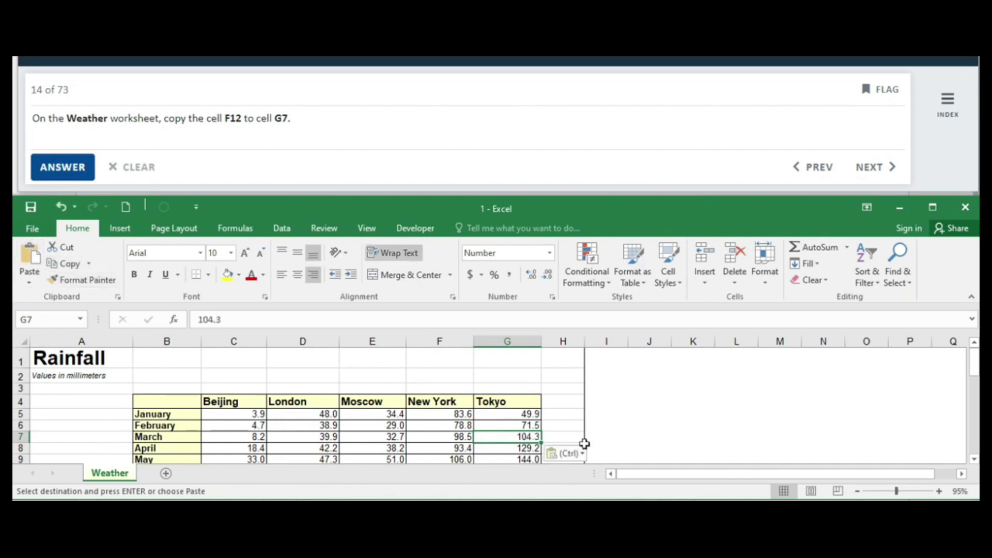
left_click(552, 428)
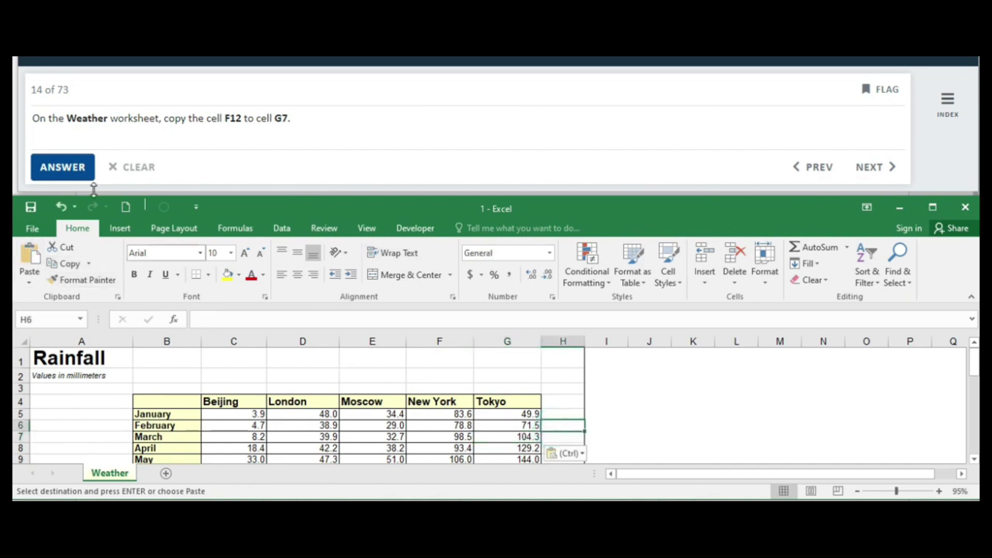
left_click(63, 167)
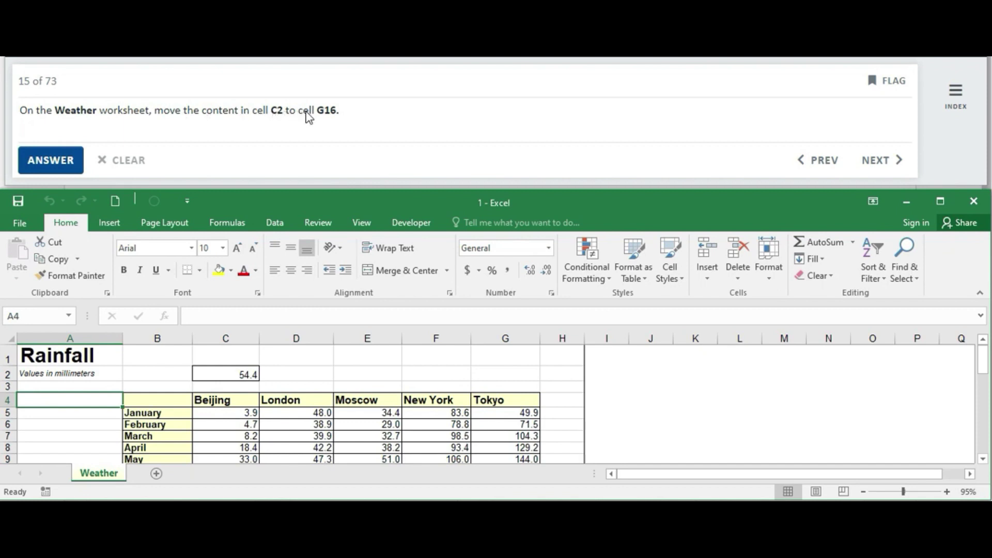
- Cut the 54.43 value from C2, paste it into G16, and submit
left_click(229, 371)
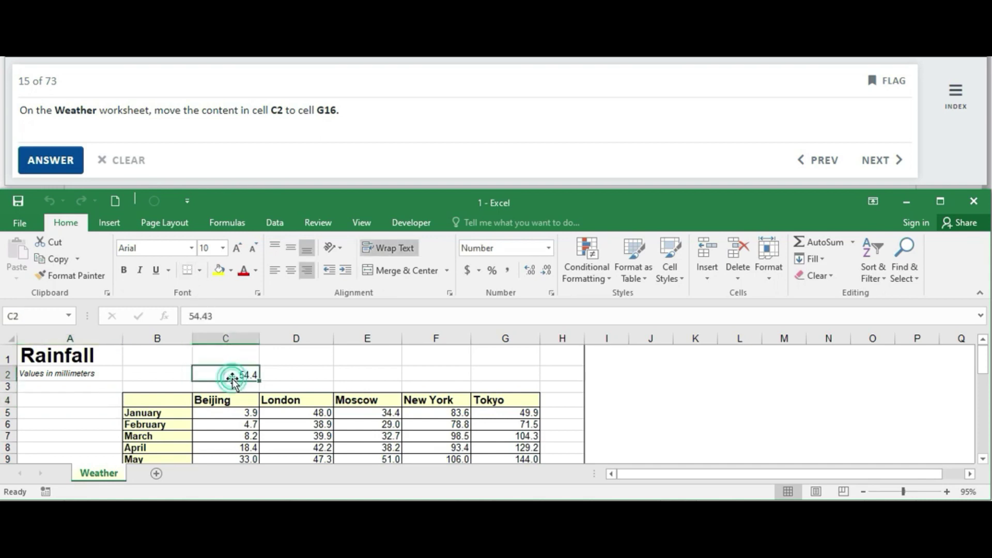
left_click(51, 246)
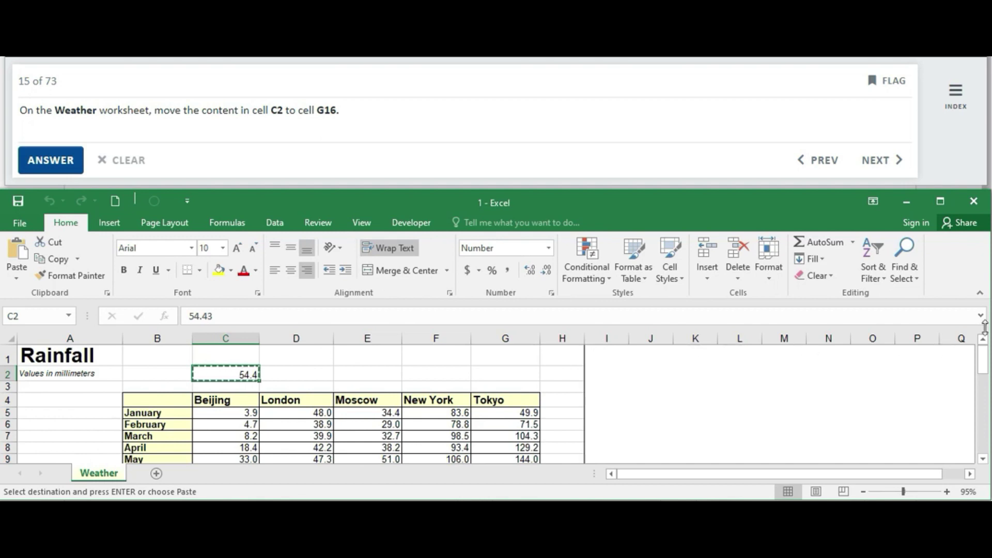
left_click_drag(985, 360, 984, 367)
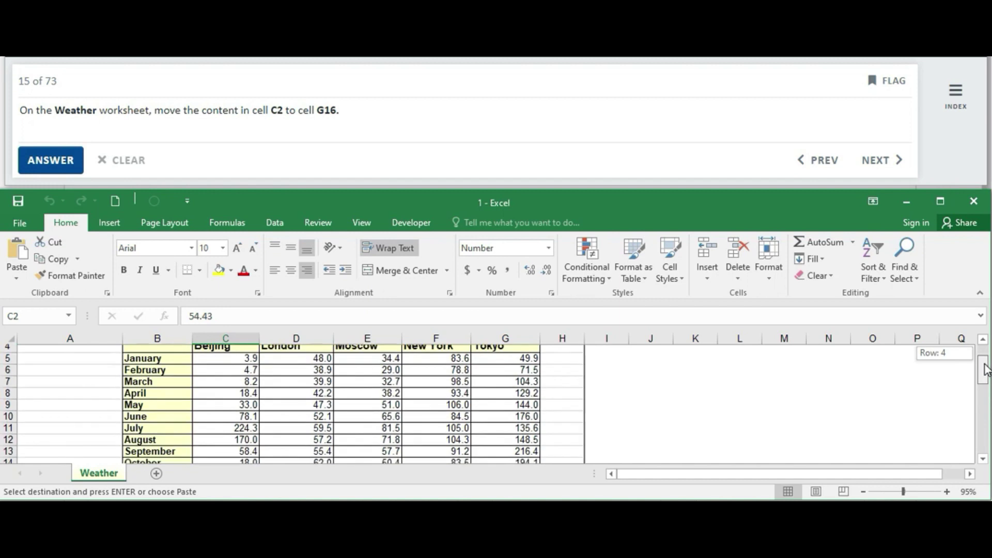
left_click_drag(984, 366, 984, 382)
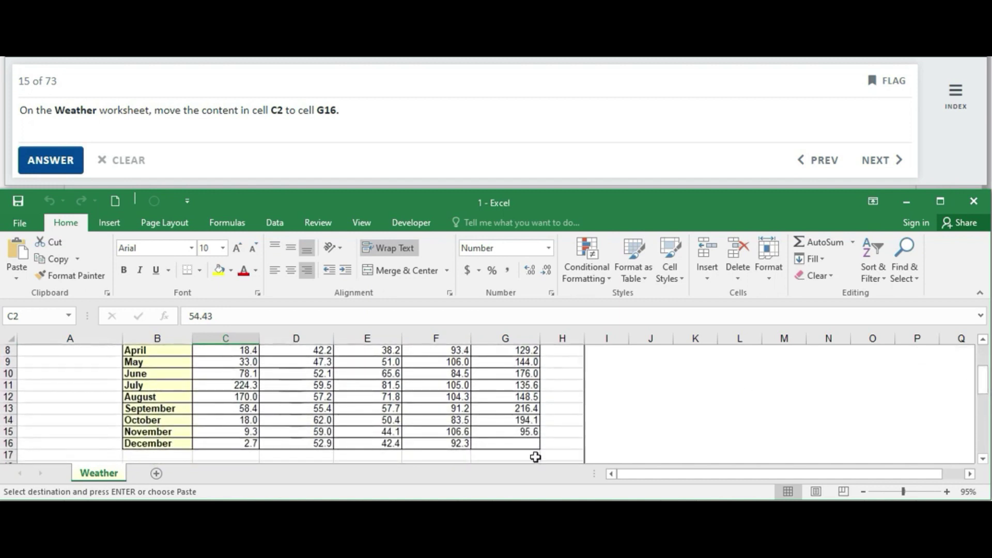
left_click(523, 445)
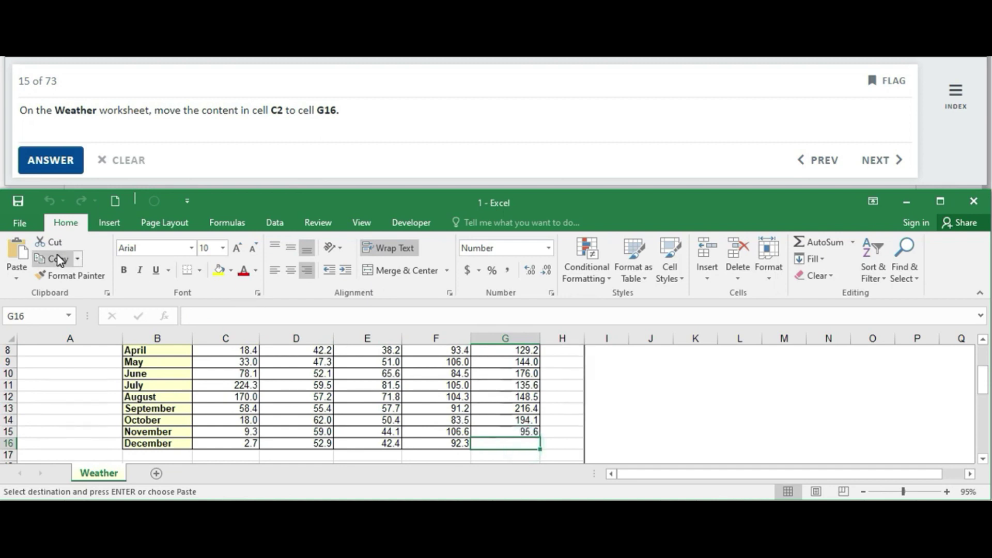
left_click(18, 252)
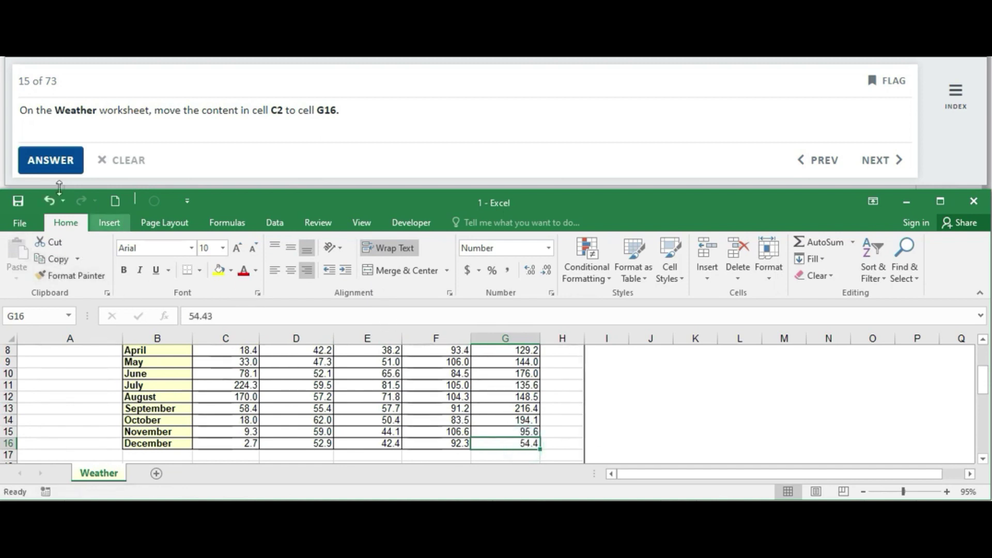
left_click(39, 161)
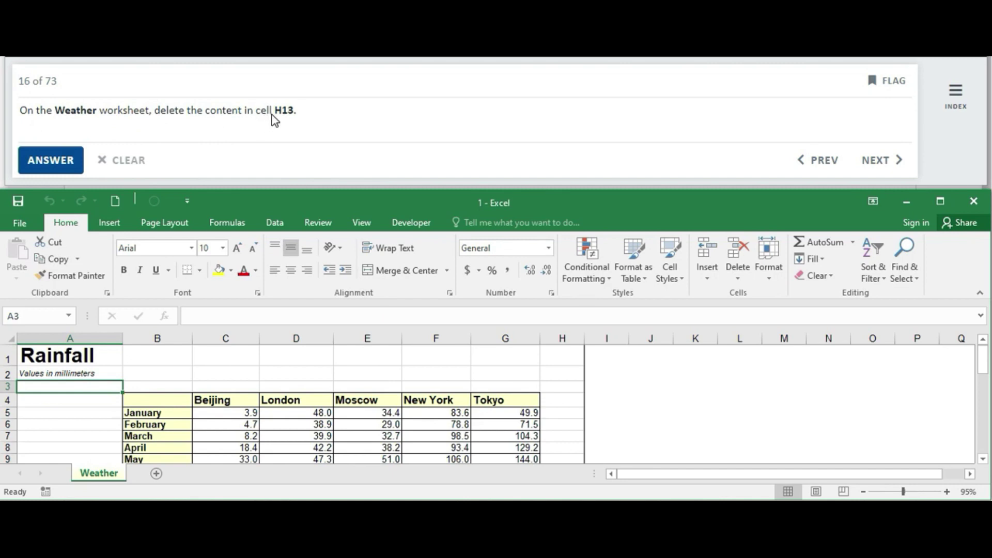
- Delete the 215.4 value from H13 and submit the answer
left_click(566, 337)
mouse_move(983, 360)
left_mouse_down()
mouse_move(983, 385)
mouse_move(982, 363)
left_mouse_up()
left_click(572, 387)
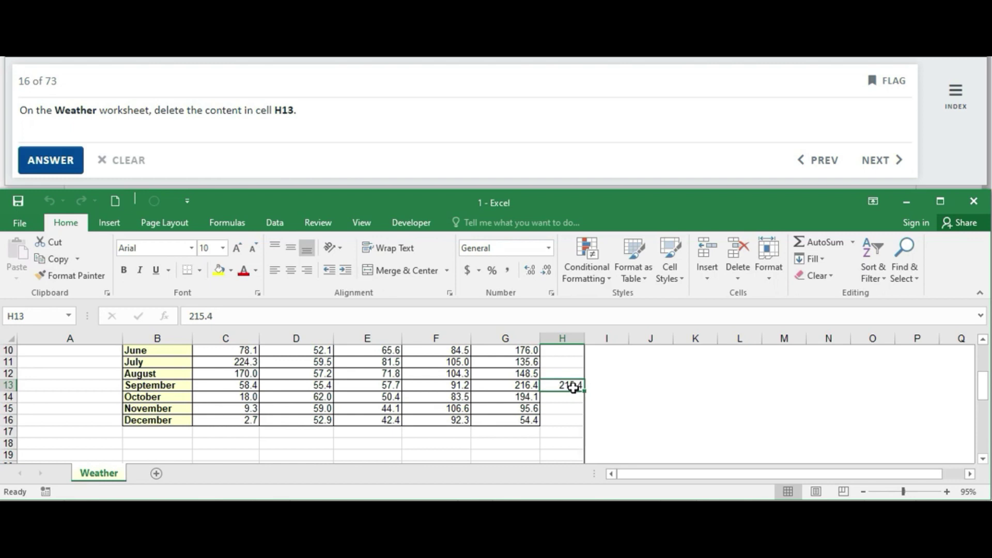
left_click(571, 408)
left_click(51, 159)
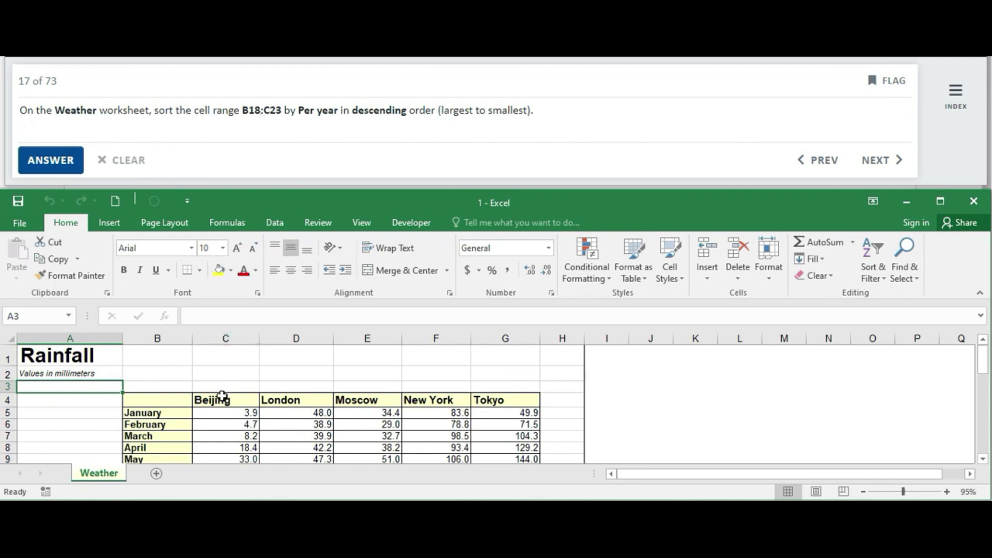
- Select the City/Per year range B18:C23 and bring up the Data tab's Sort dialog
right_click(462, 437)
left_click(718, 386)
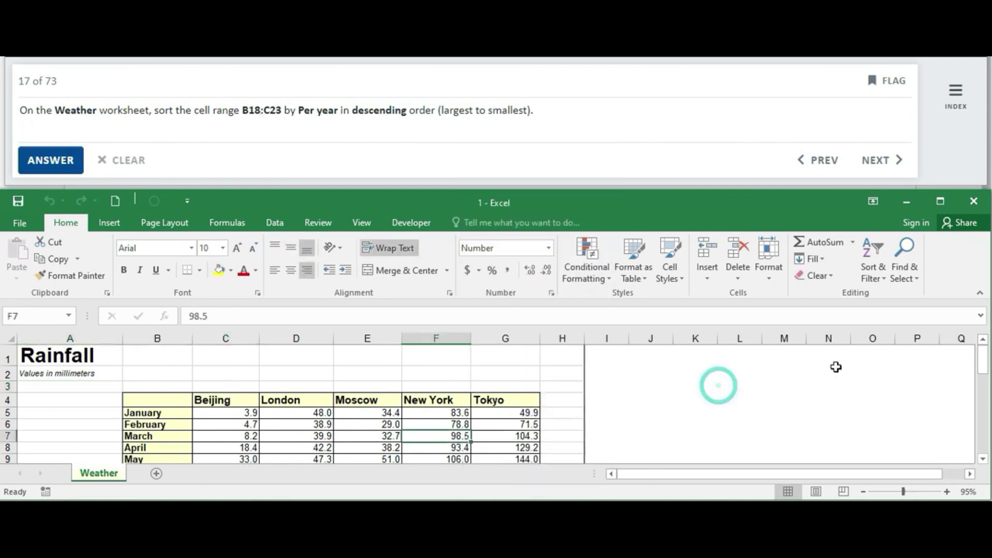
left_click_drag(983, 360, 988, 399)
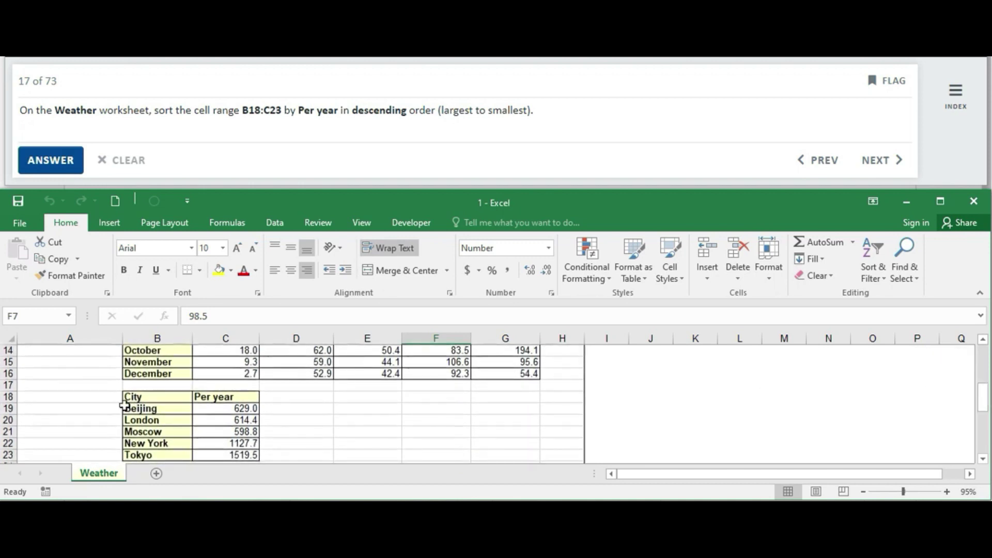
left_click(147, 398)
left_click_drag(148, 398, 223, 383)
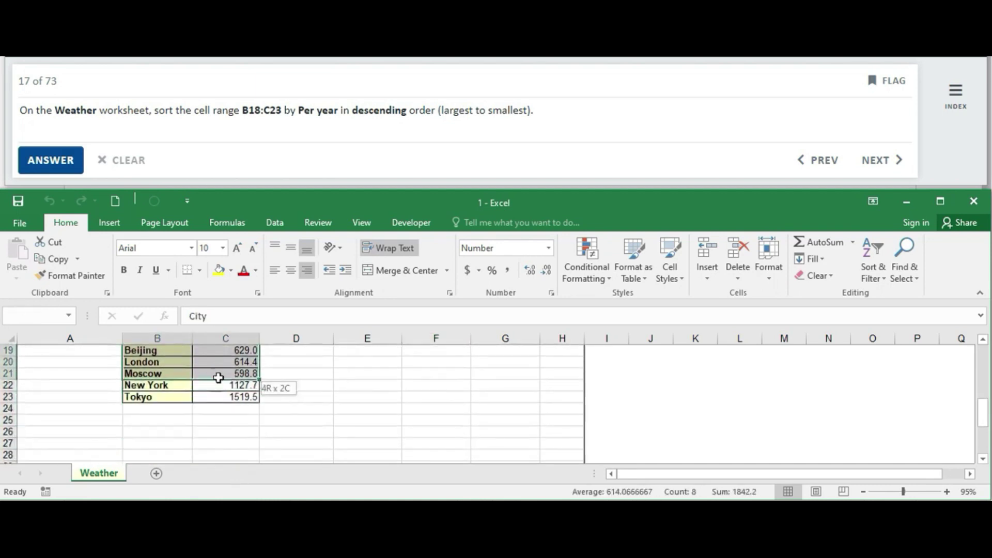
left_click_drag(223, 383, 218, 393)
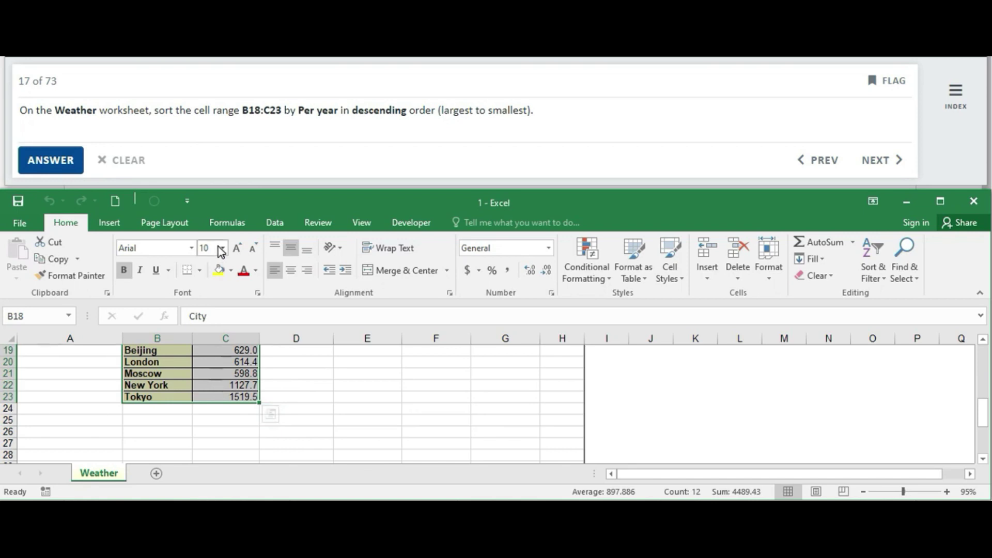
left_click(273, 225)
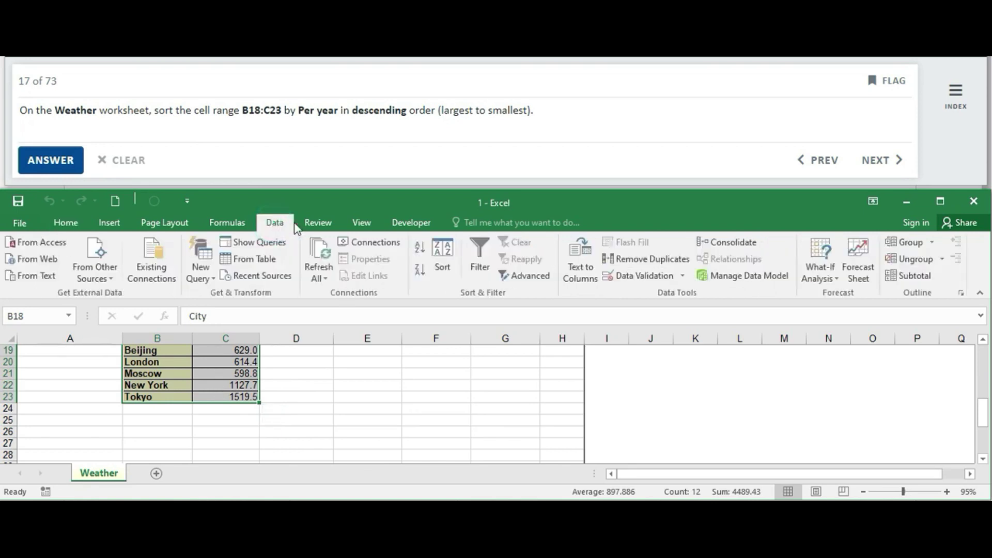
left_click(438, 261)
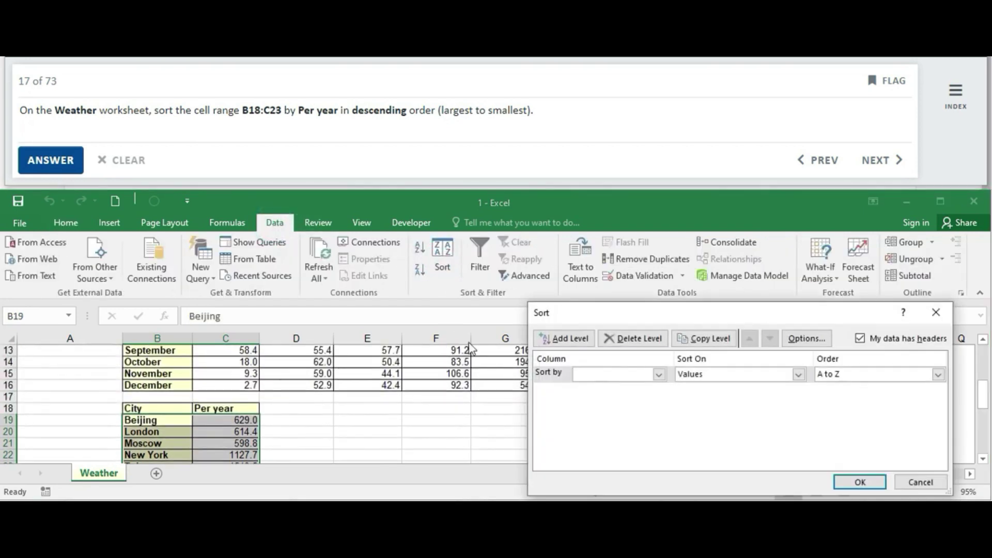
- Sort B18:C23 by Per year, Largest to Smallest, so Tokyo 1519.5 comes first
left_click(660, 375)
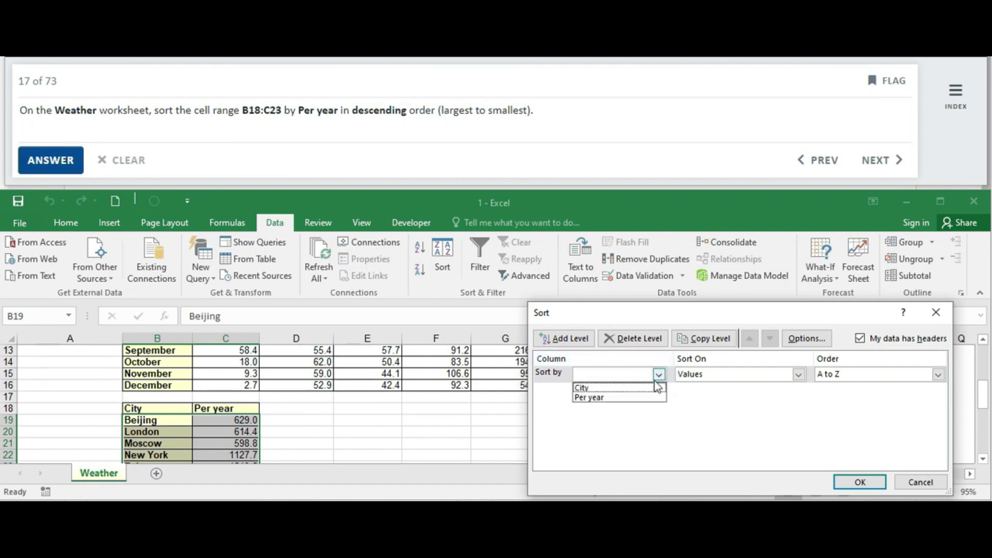
left_click(626, 398)
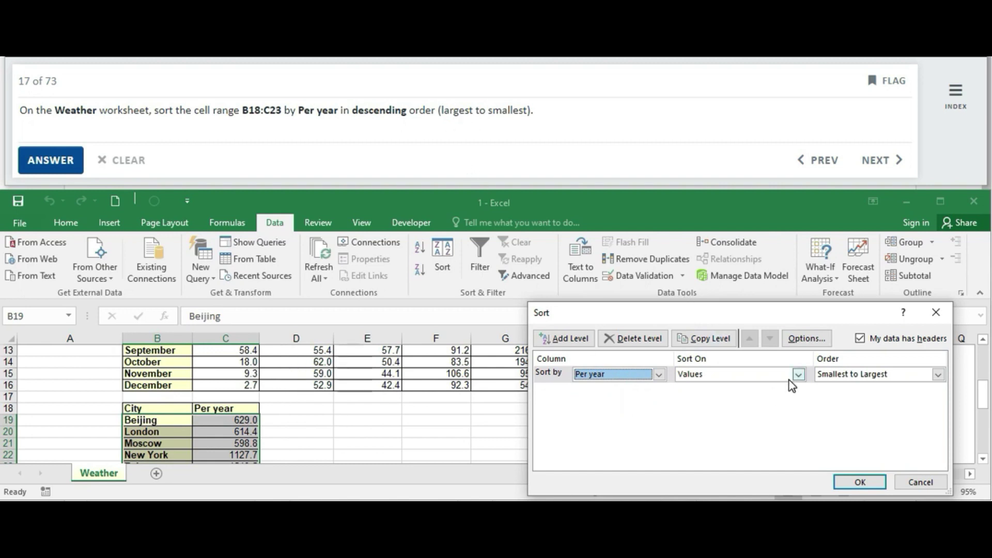
left_click(939, 375)
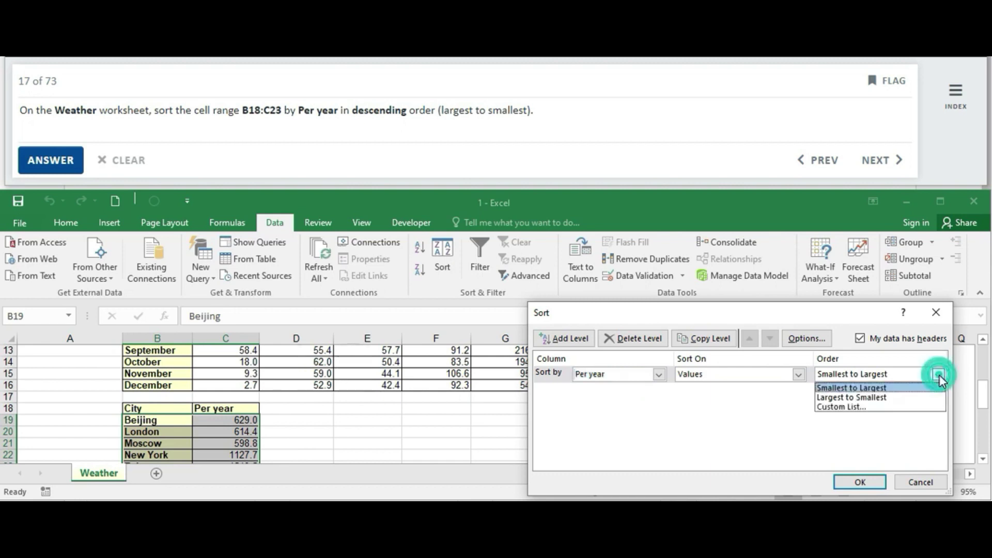
left_click(878, 398)
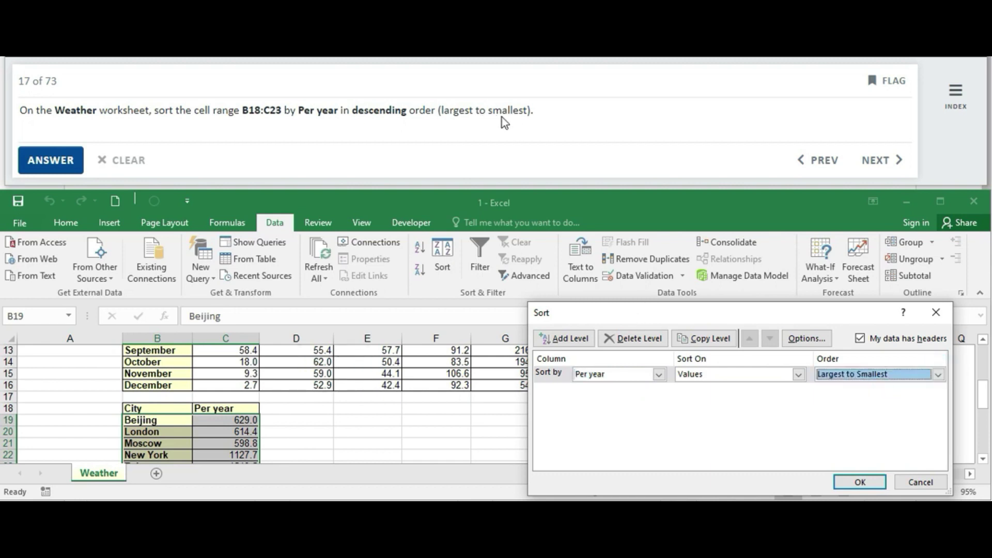
left_click(861, 483)
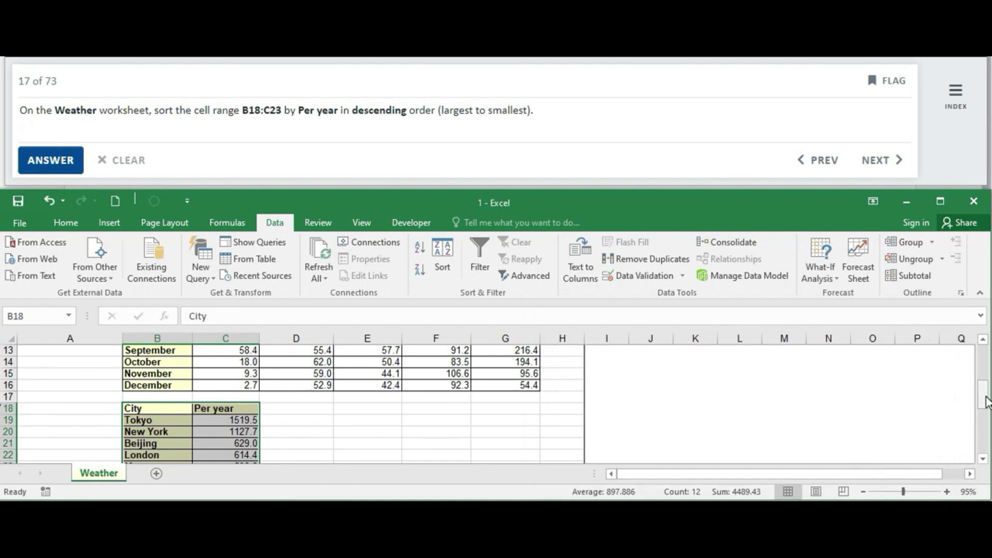
left_click_drag(984, 395, 985, 413)
- Submit the sort, then give C19:C23 thousand separators (1,519.5) and submit
left_click(55, 153)
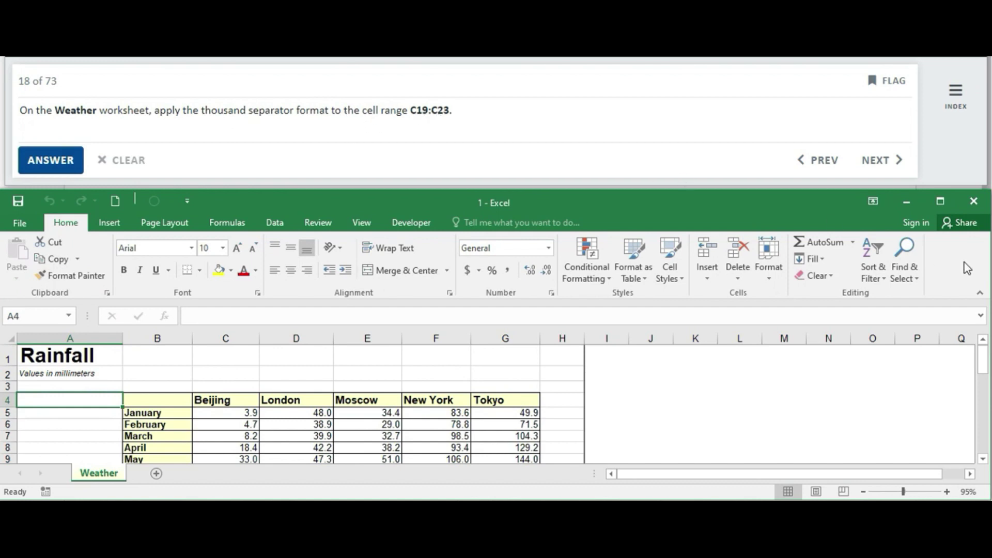
left_click_drag(984, 360, 986, 403)
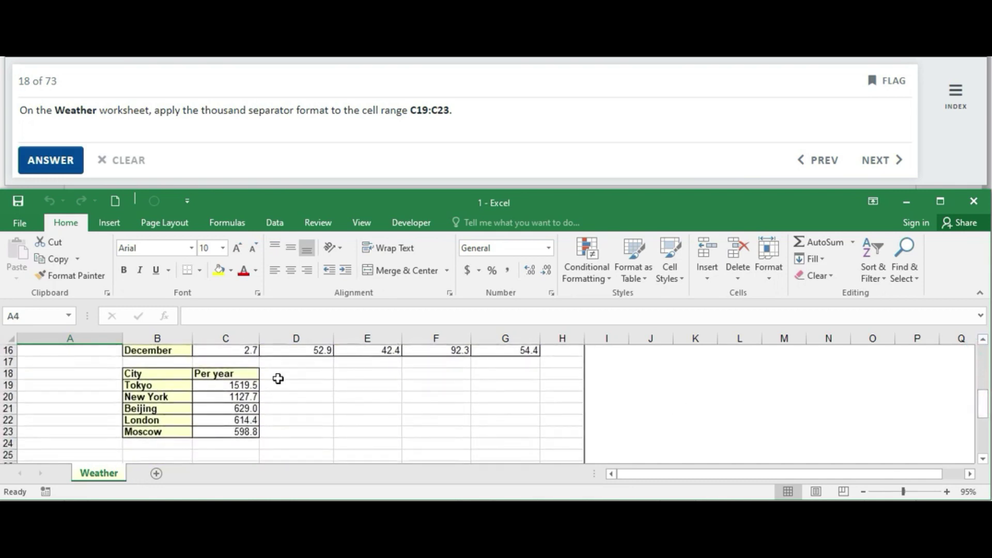
left_click_drag(250, 385, 250, 434)
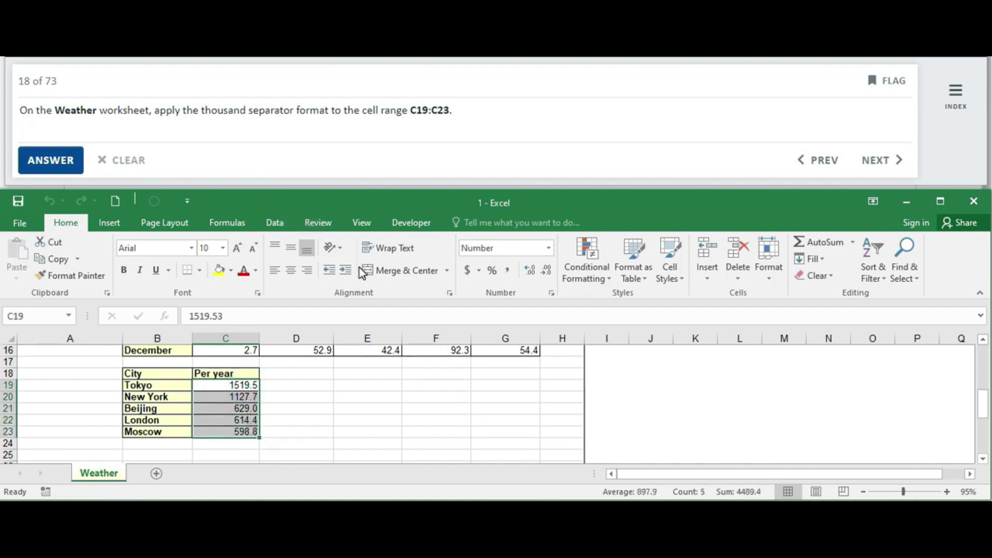
left_click(551, 294)
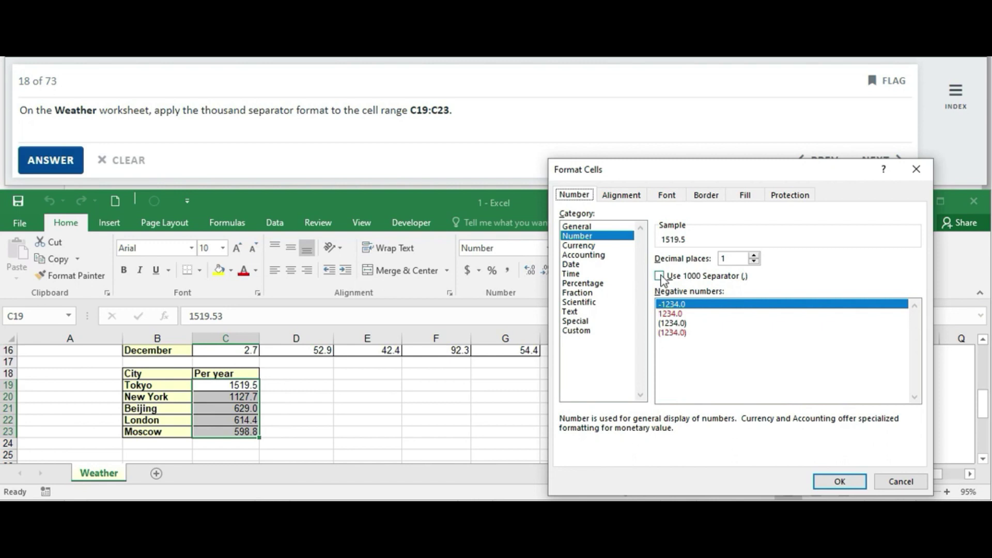
left_click(660, 277)
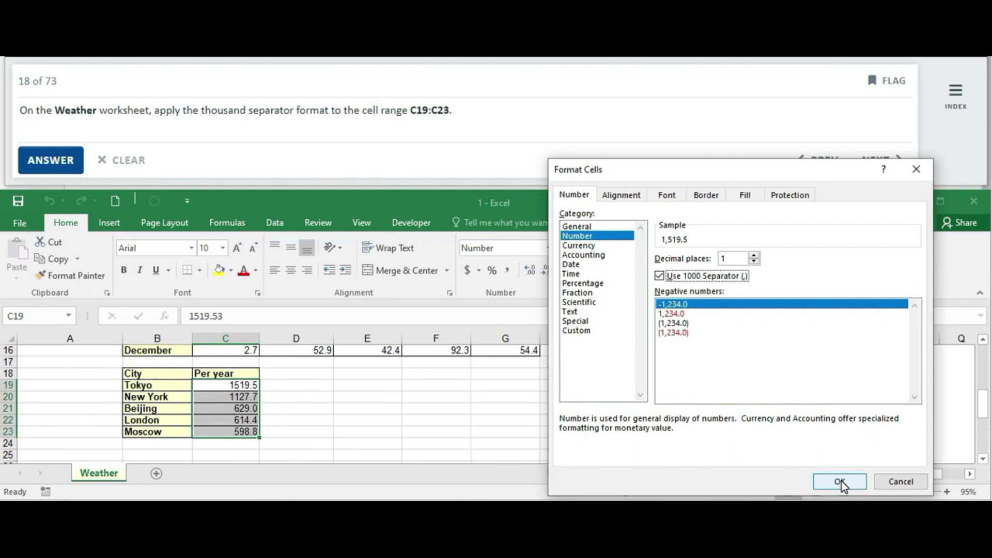
left_click(840, 481)
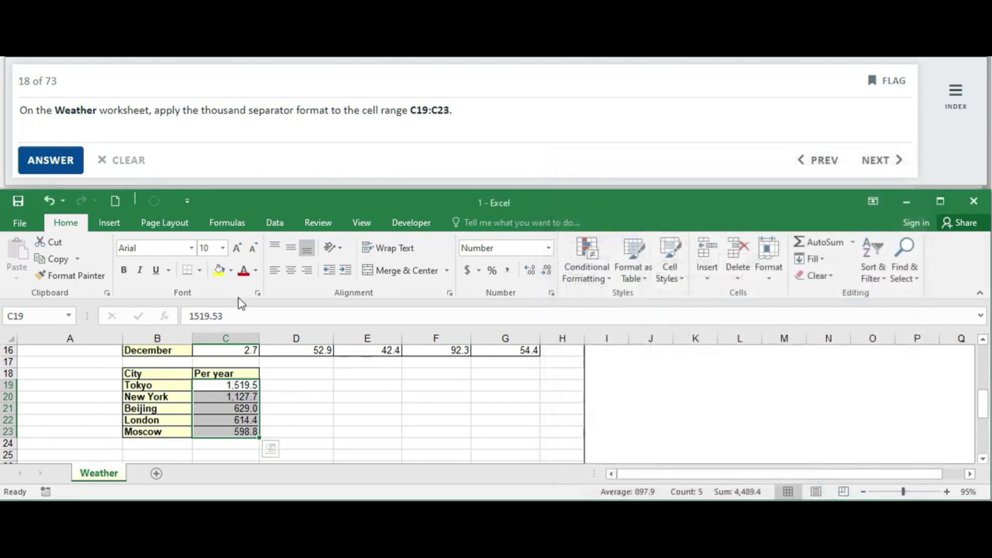
left_click(38, 160)
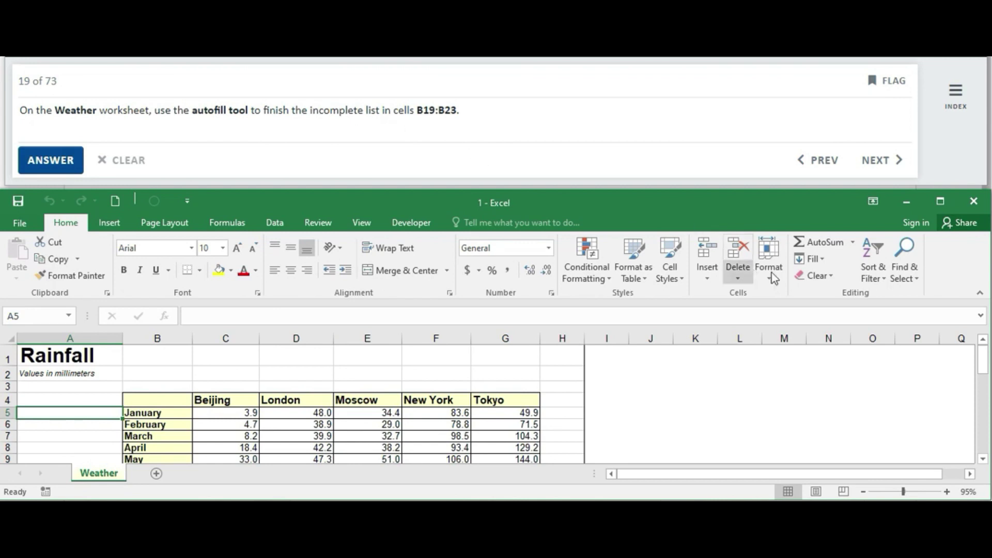
- Fill the Rank column B19:B23 with 1 through 5 and submit the answer
left_click_drag(987, 368, 986, 407)
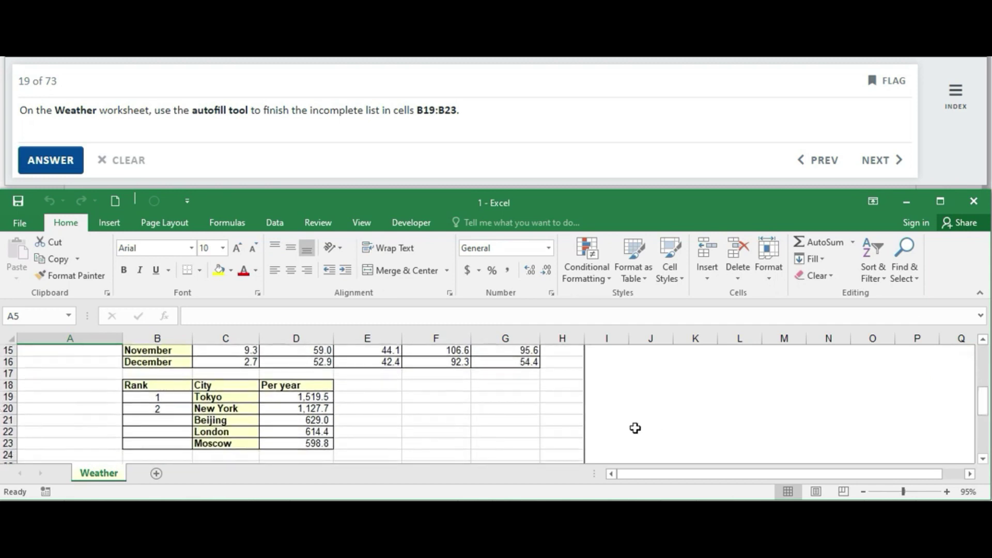
left_click_drag(170, 398, 192, 447)
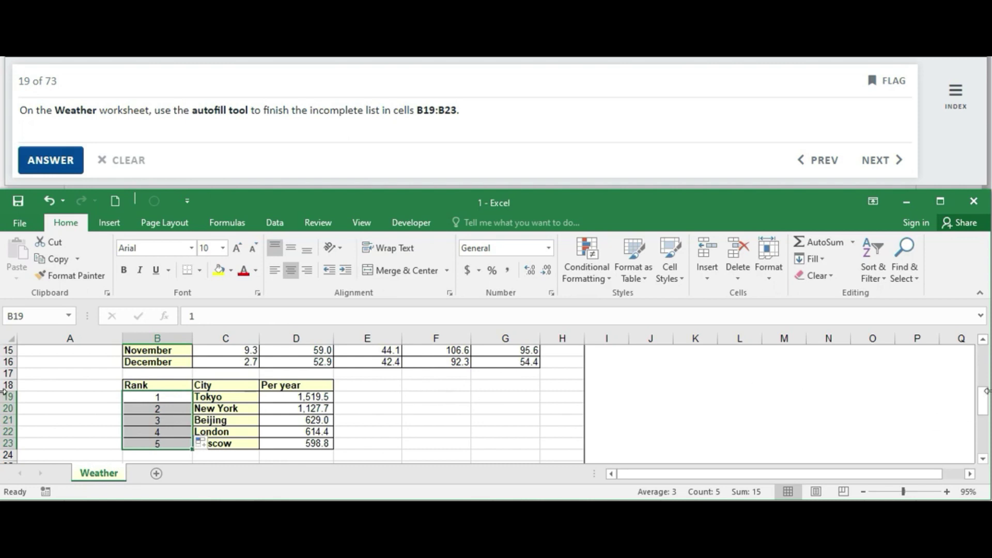
left_click_drag(983, 399, 984, 408)
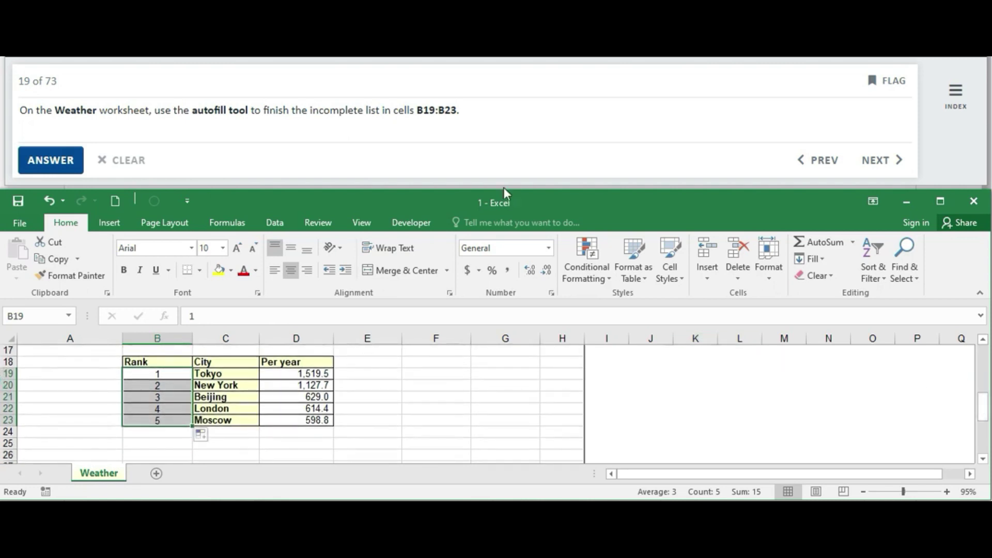
left_click(52, 160)
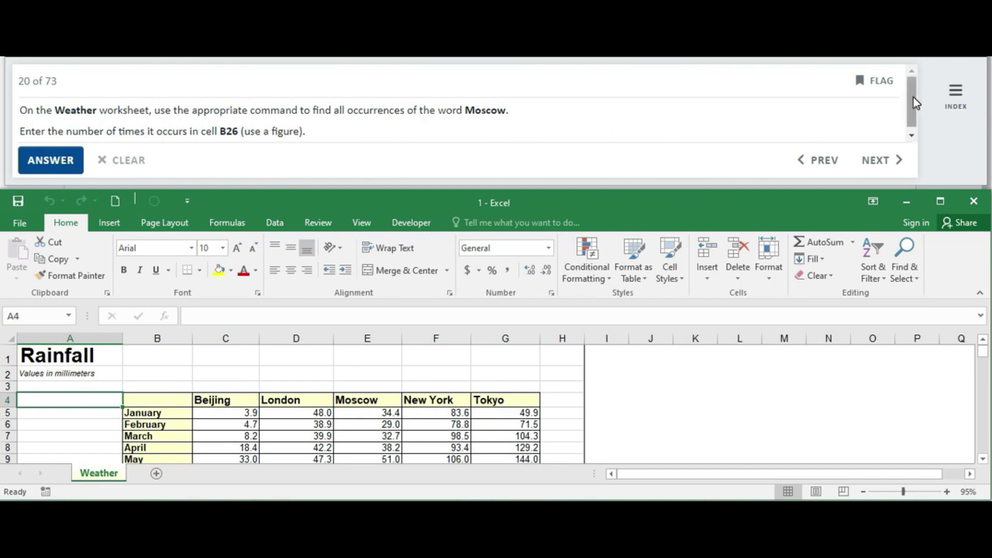
- Use Find All to list every occurrence of Moscow on the Weather sheet
left_click_drag(911, 98, 915, 110)
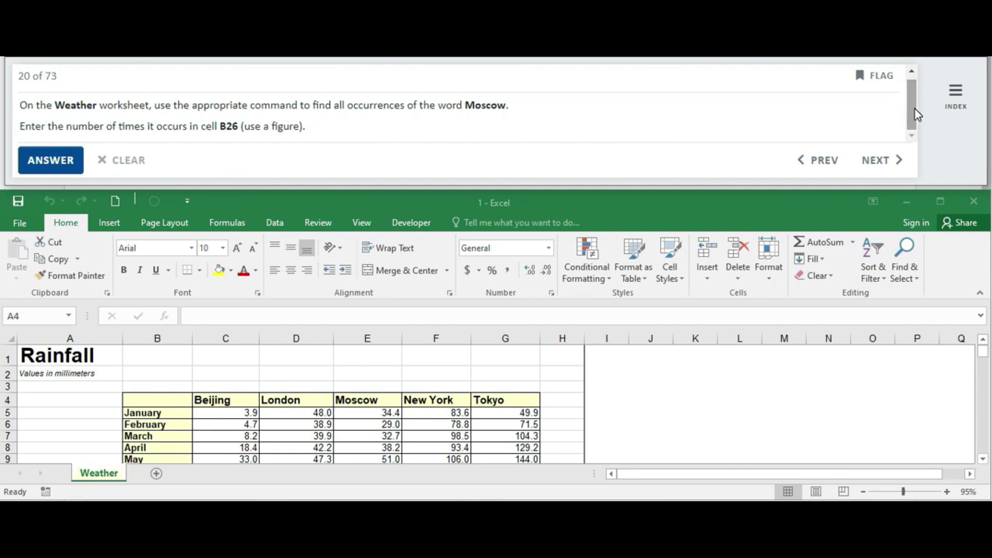
left_click(918, 282)
left_click(917, 279)
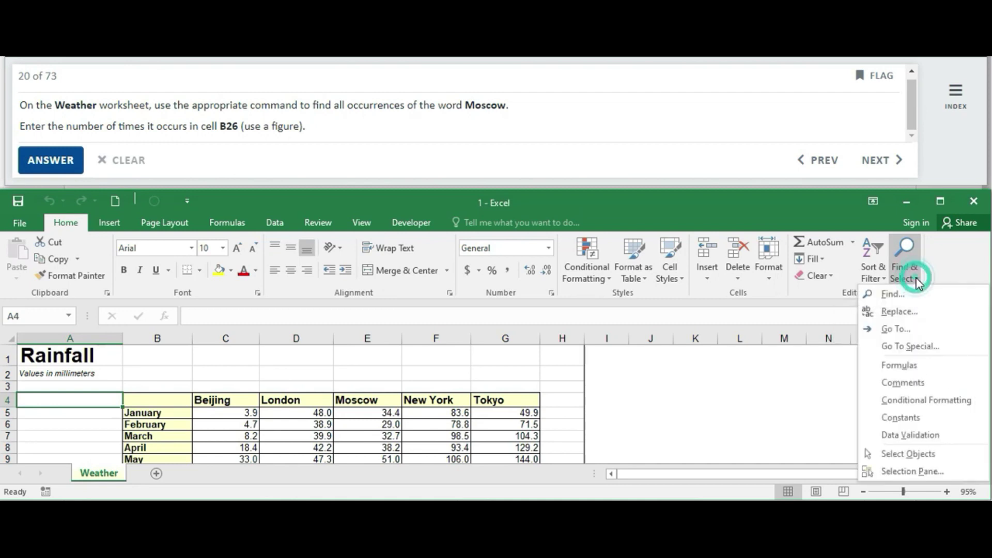
left_click(901, 293)
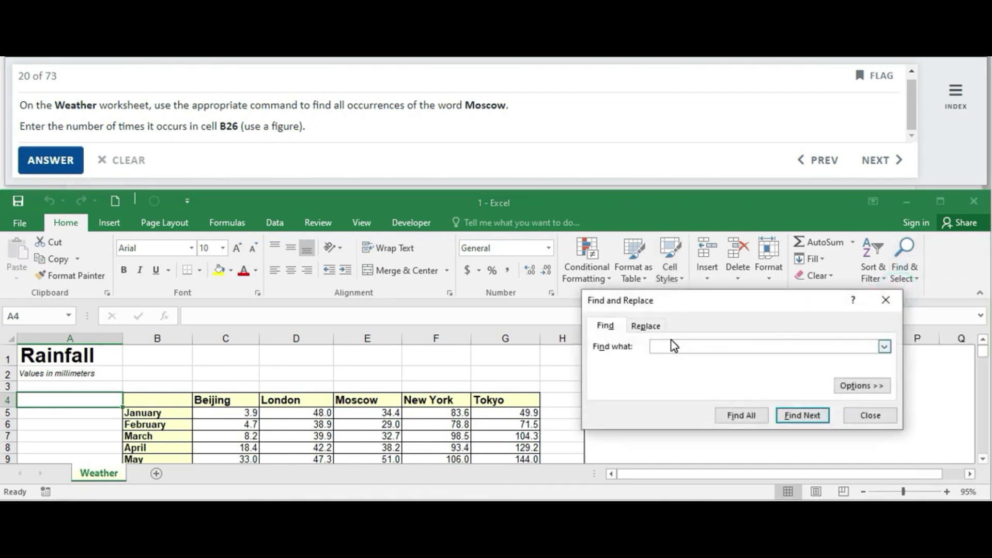
left_click(672, 345)
left_click(742, 415)
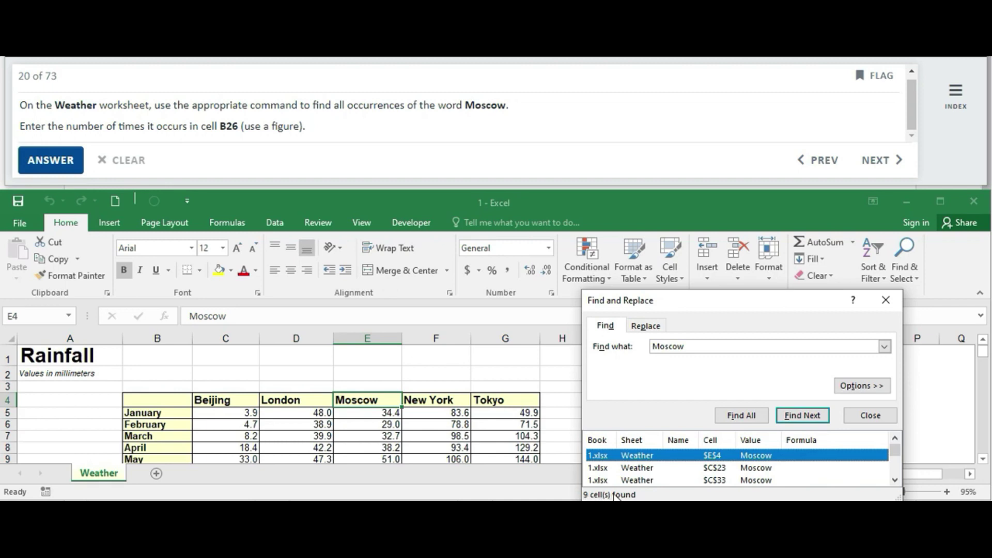
left_click(885, 302)
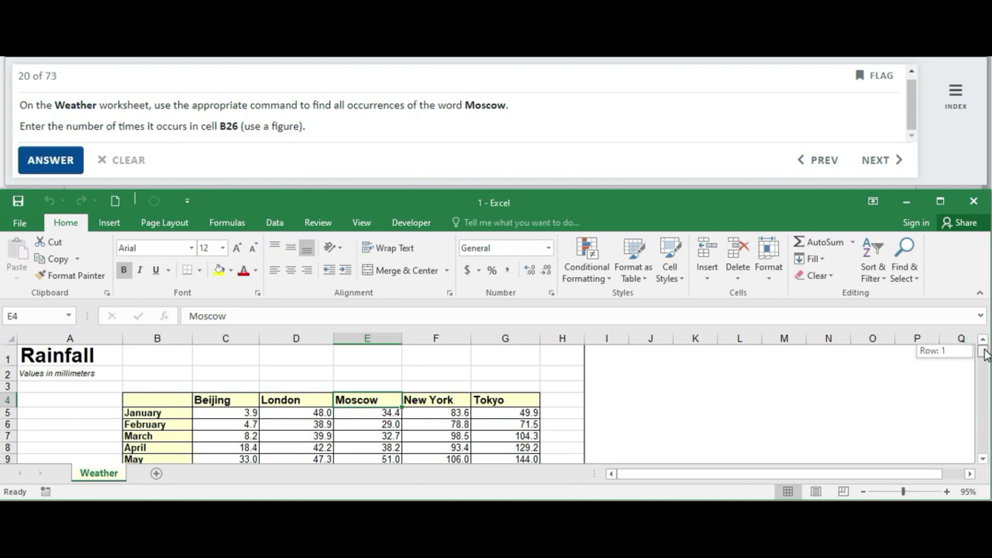
- Enter the Moscow count 9 in cell B26
left_click_drag(985, 356, 987, 384)
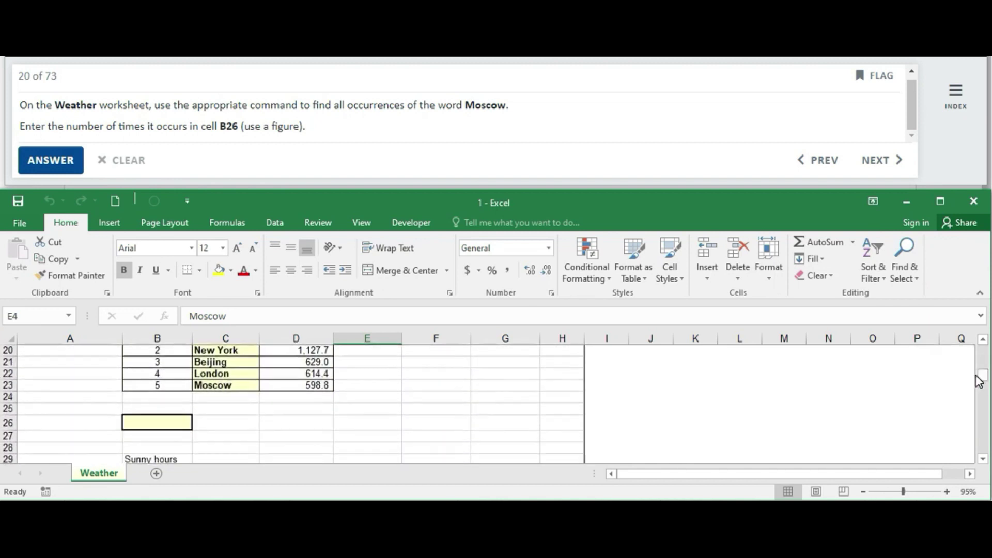
left_click(172, 422)
type("9")
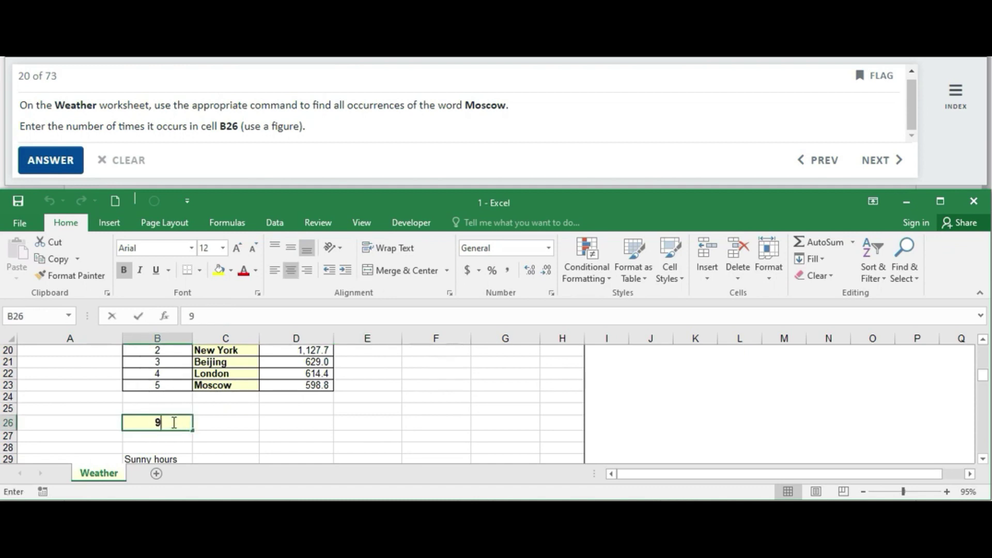
left_click(261, 425)
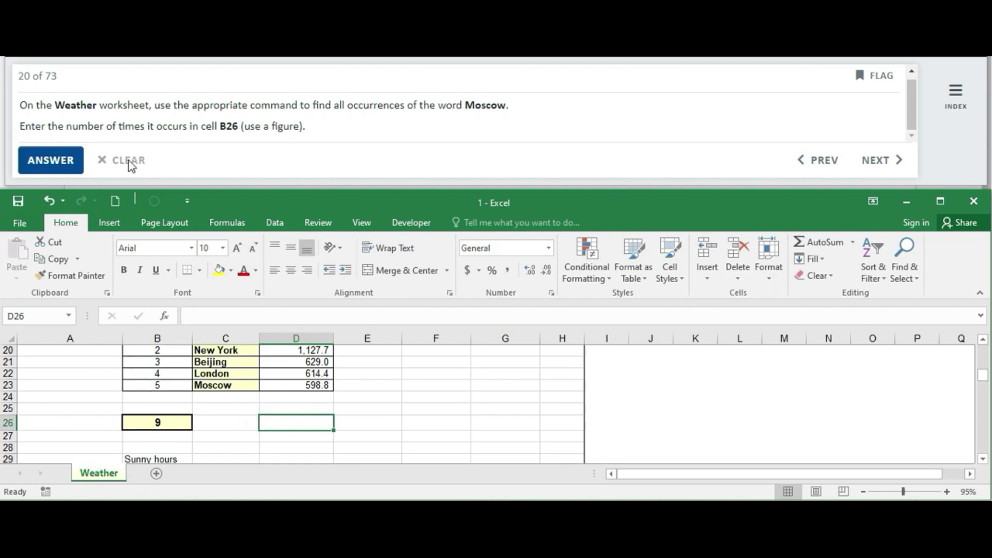
- Submit the Moscow count, then set row 1's height to 30
left_click(78, 168)
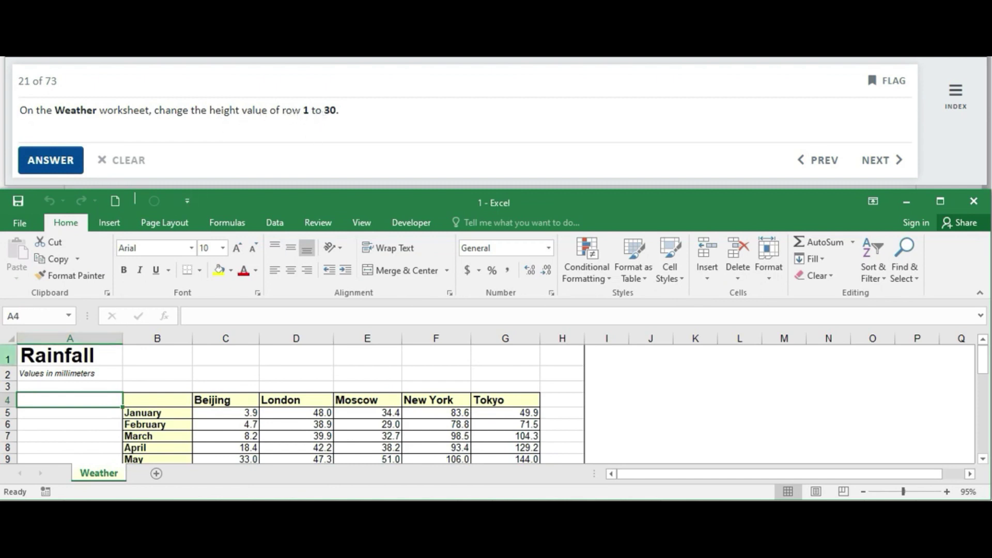
left_click(8, 356)
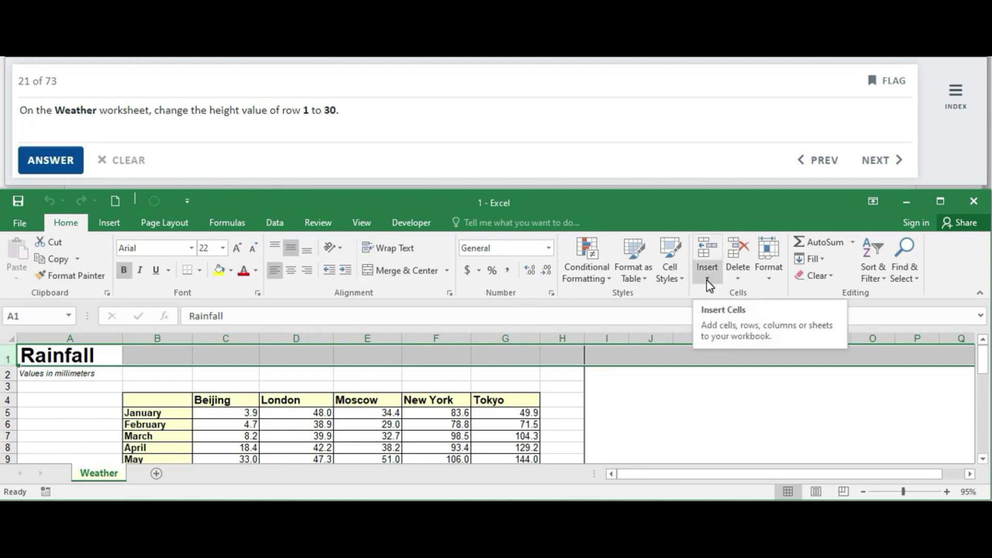
left_click(769, 281)
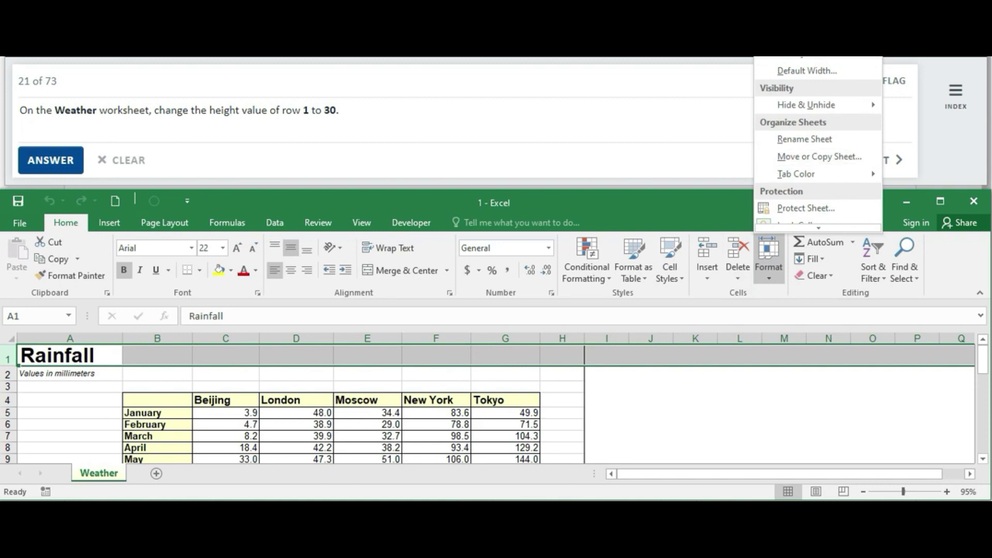
key("h")
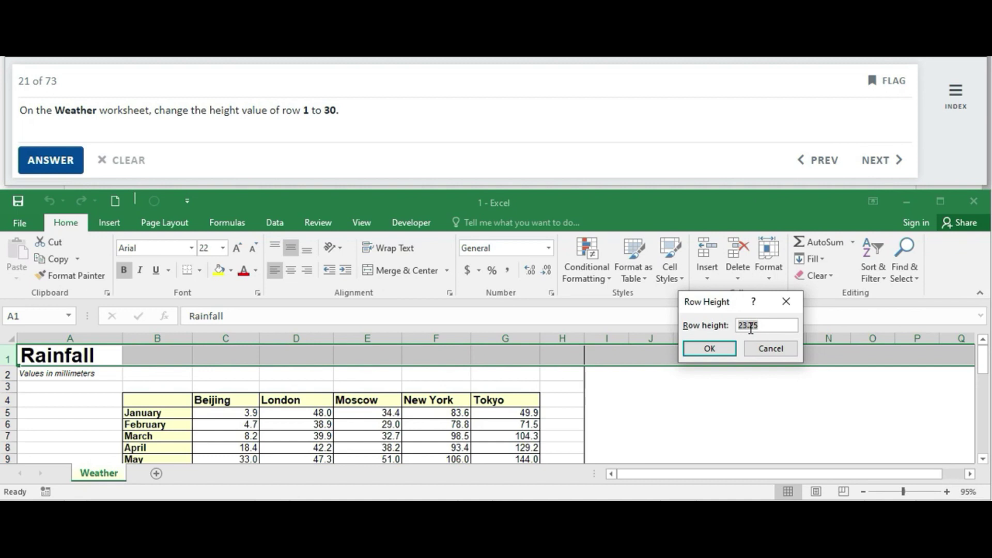
type("30")
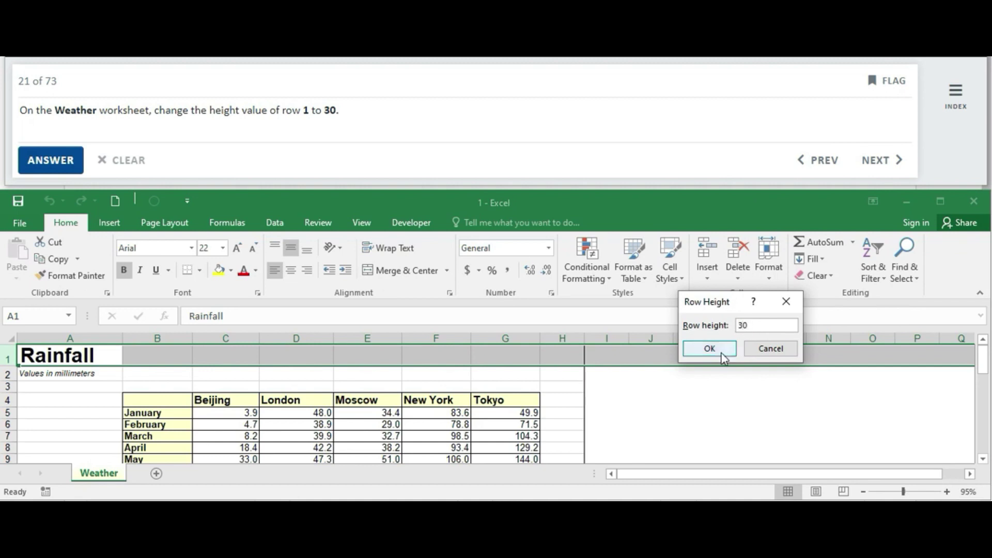
left_click(716, 353)
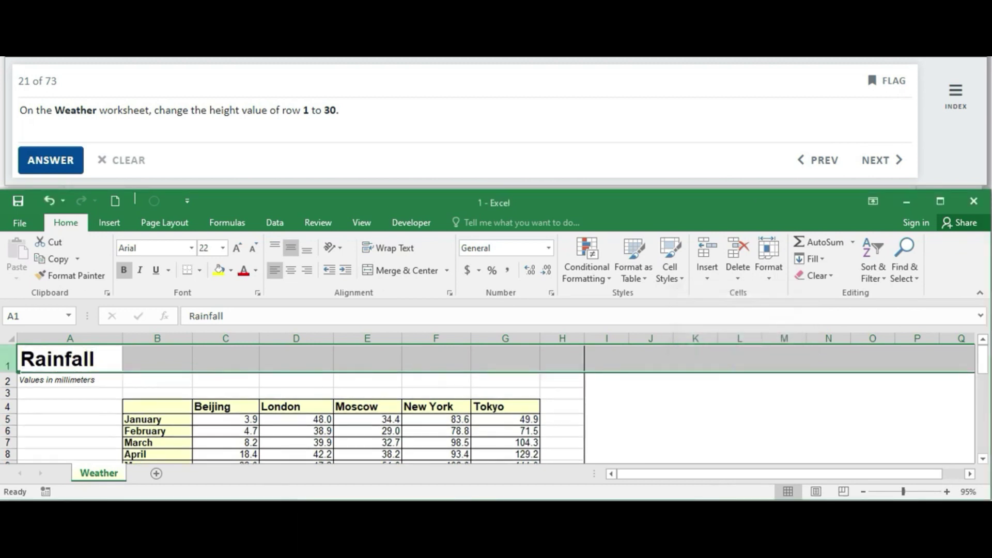
- Recheck row 1's height in the Row Height dialog and confirm 30
right_click(12, 362)
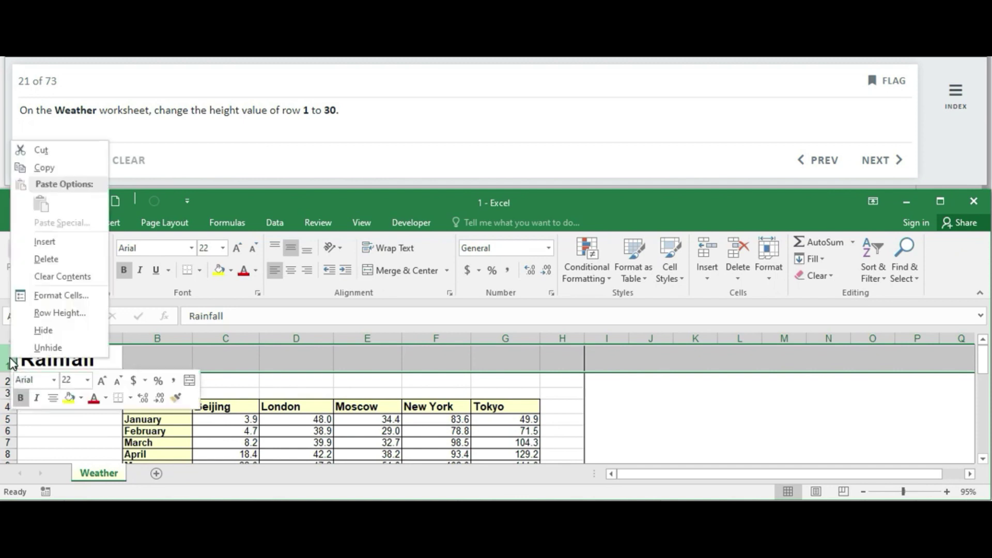
left_click(46, 313)
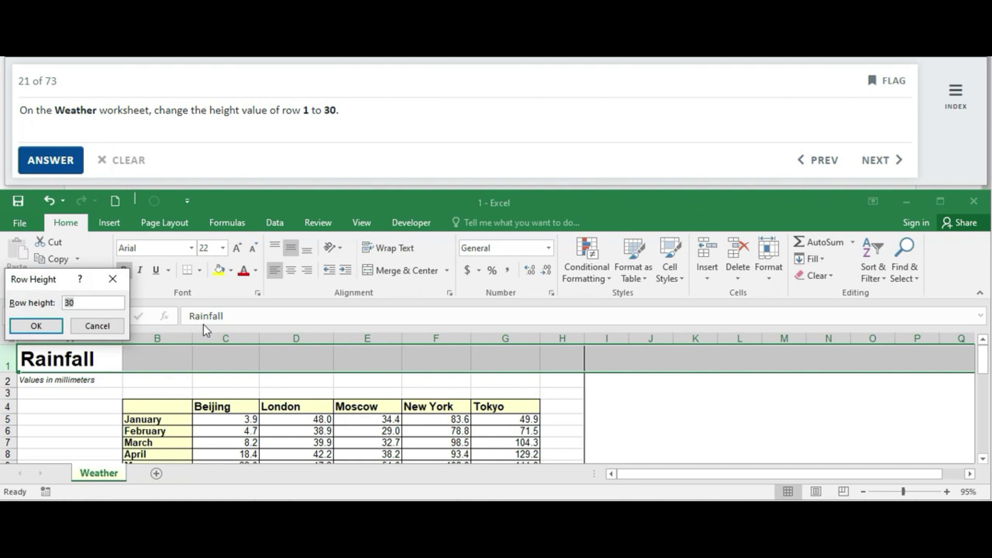
double_click(79, 302)
left_click(42, 327)
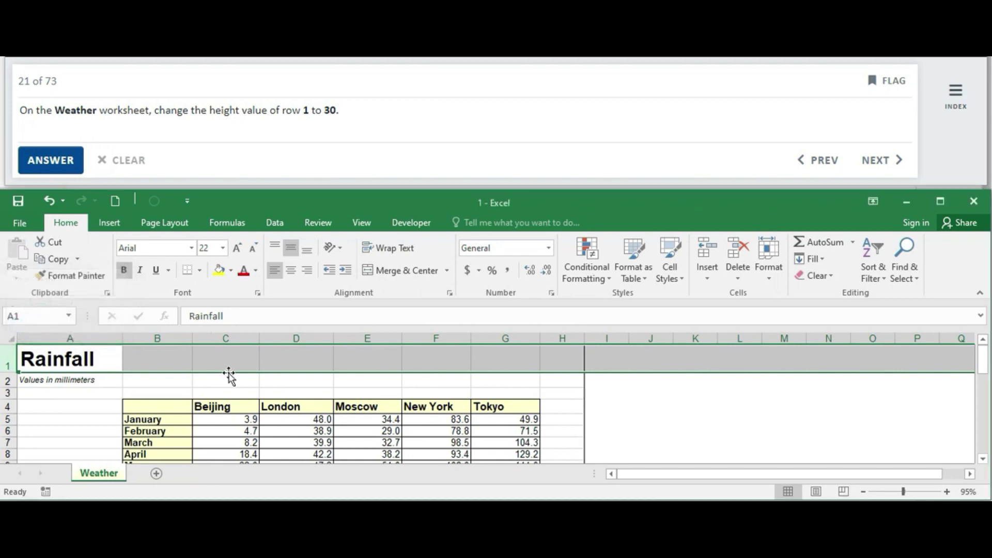
- Submit the row height, enter =AVERAGE(D19:D23) in D25 (897.9), and submit
left_click(50, 156)
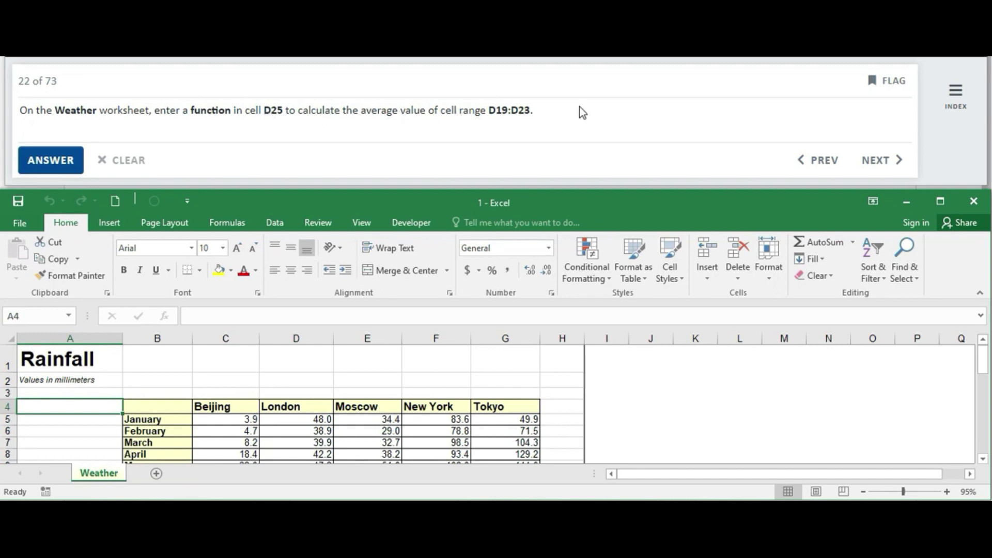
left_click_drag(983, 362, 985, 416)
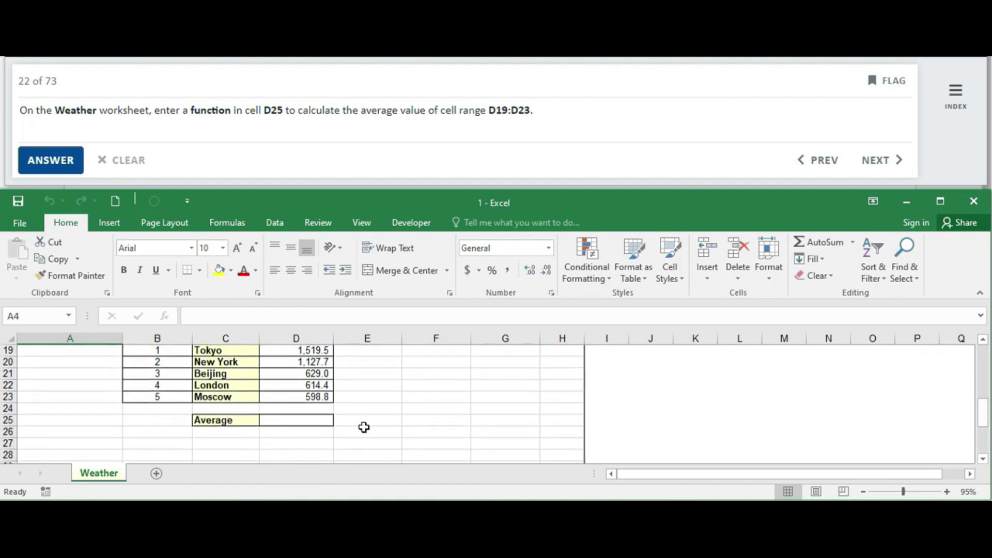
left_click(303, 423)
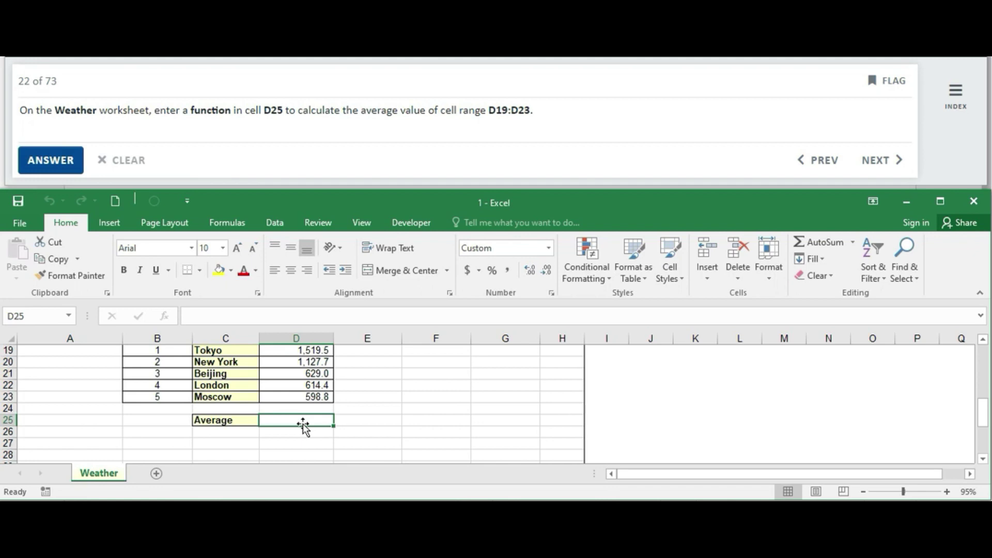
type("=Avera")
left_click(313, 435)
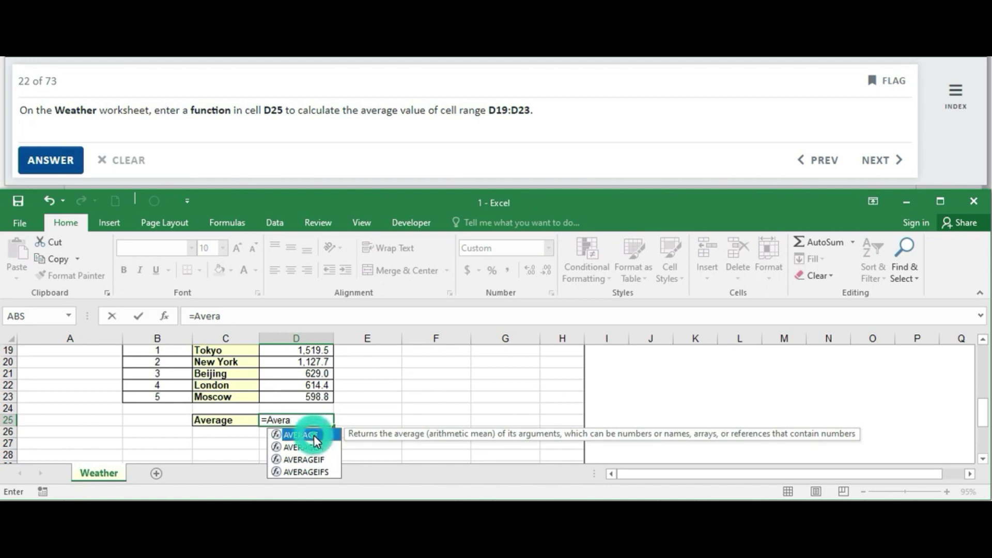
left_click(314, 435)
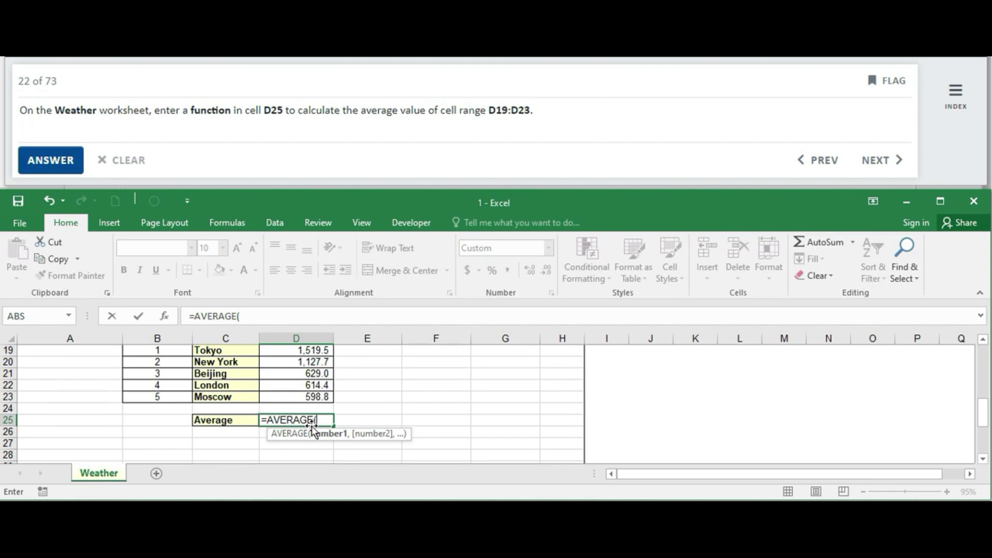
type("D19")
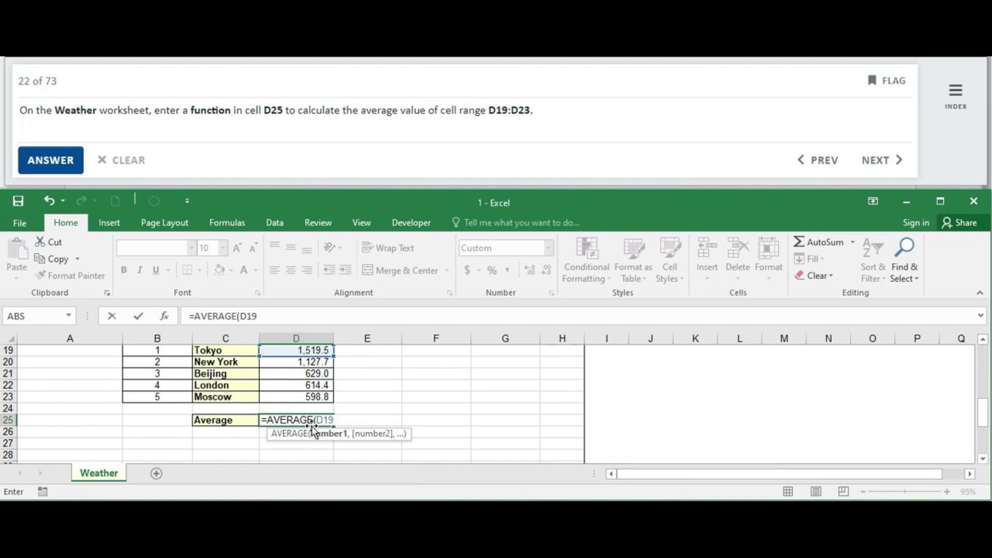
type(":D23")
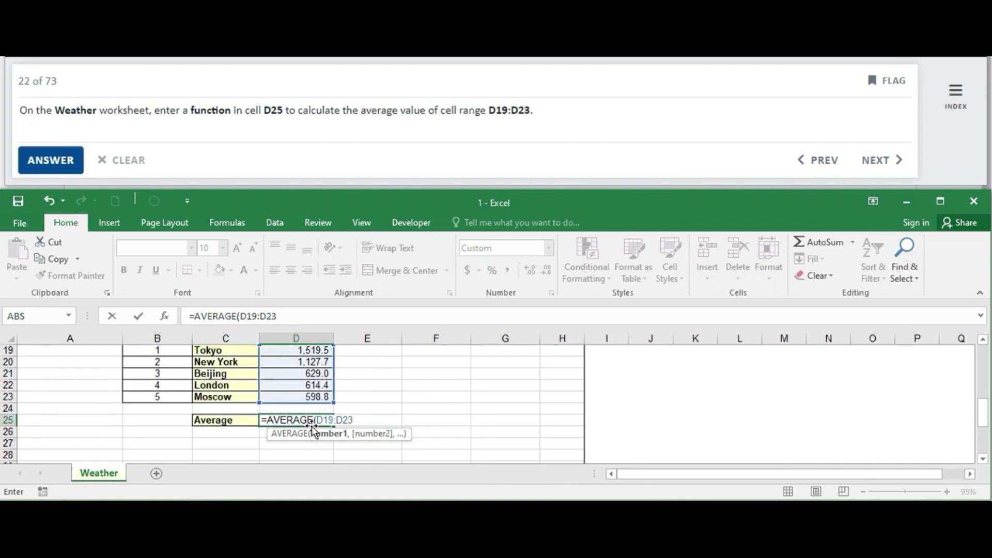
type(")")
key("Return")
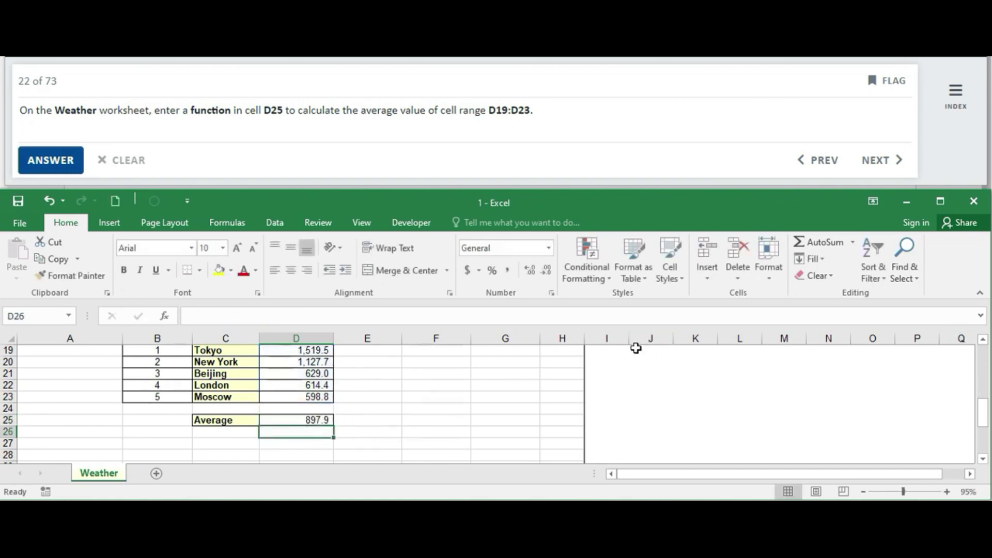
left_click(50, 164)
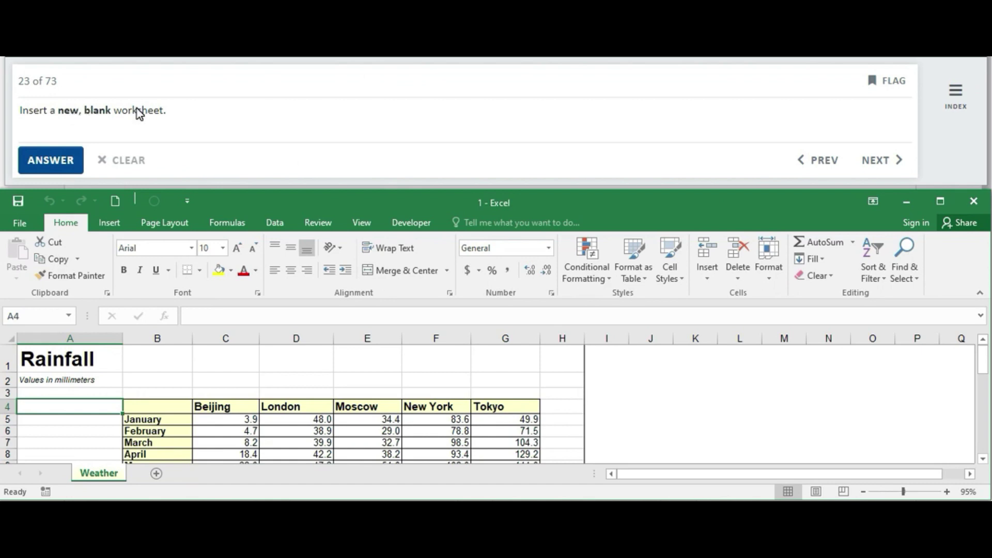
- Insert a new blank Sheet1 beside the Weather tab and submit the answer
left_click(156, 473)
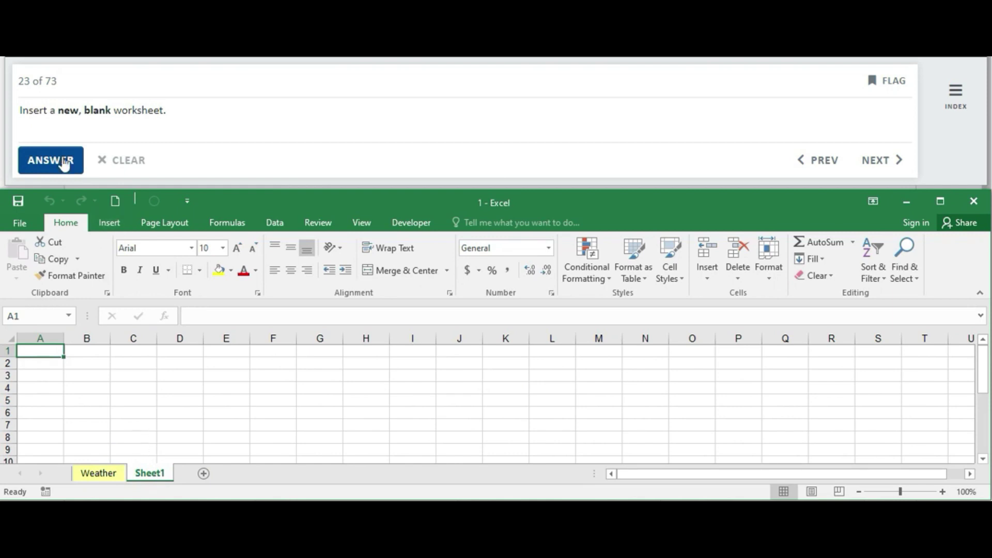
left_click(64, 163)
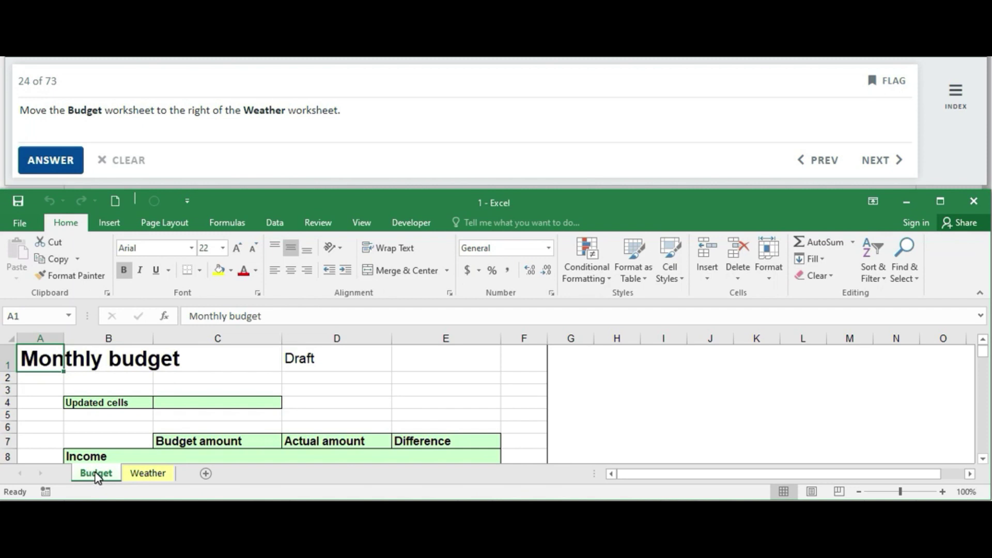
- Move the Budget sheet tab to the right of Weather and submit the answer
left_click_drag(95, 472, 179, 476)
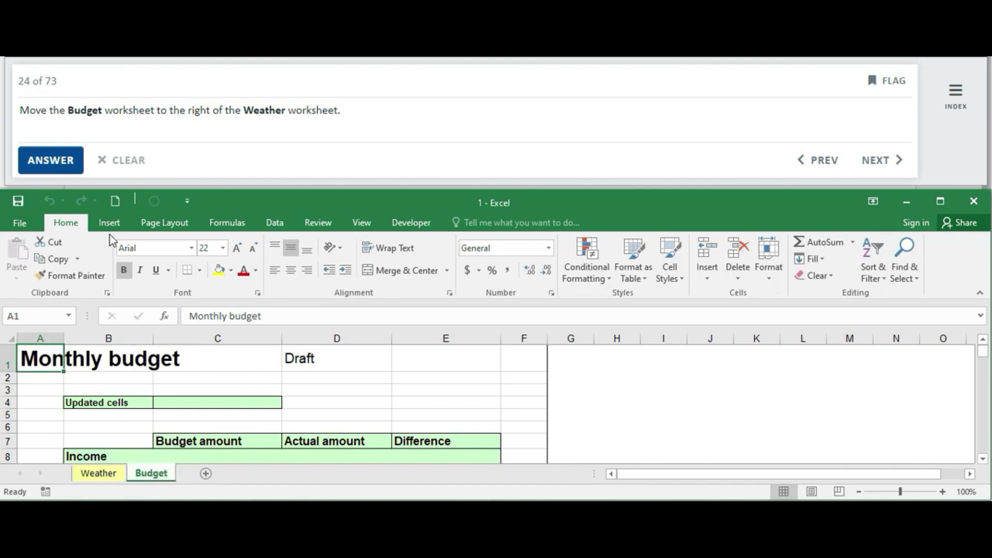
left_click(51, 161)
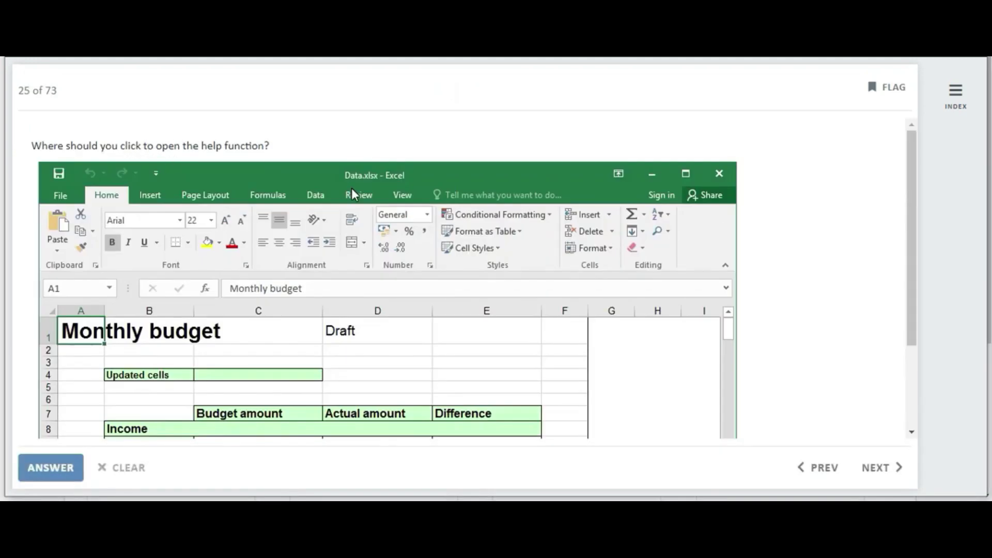
- Mark the 'Tell me what you want to do' box as the help location and submit
left_click(470, 194)
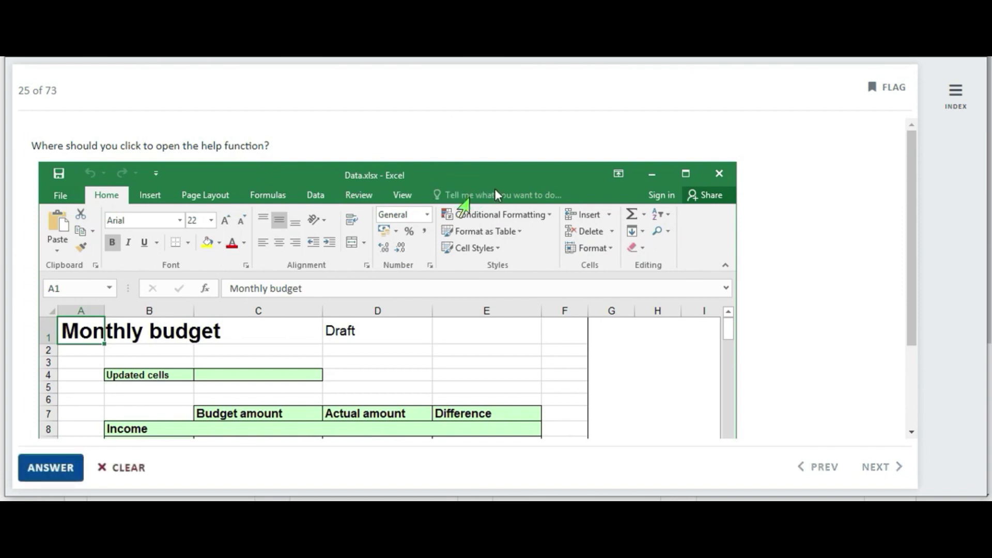
left_click(491, 195)
left_click(476, 194)
left_click(473, 194)
left_click(45, 467)
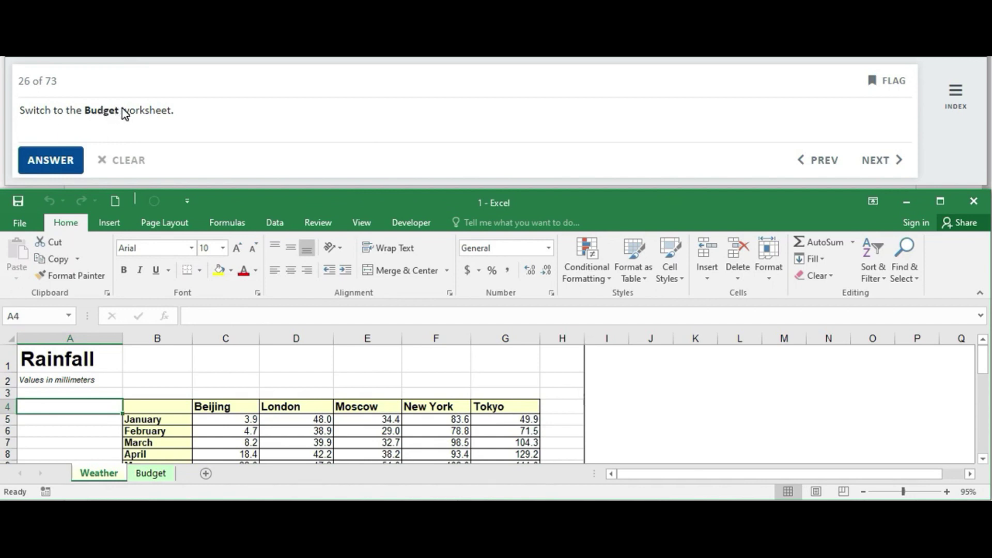
- After checking the View window options, switch to the Budget sheet and submit the answer
left_click(362, 220)
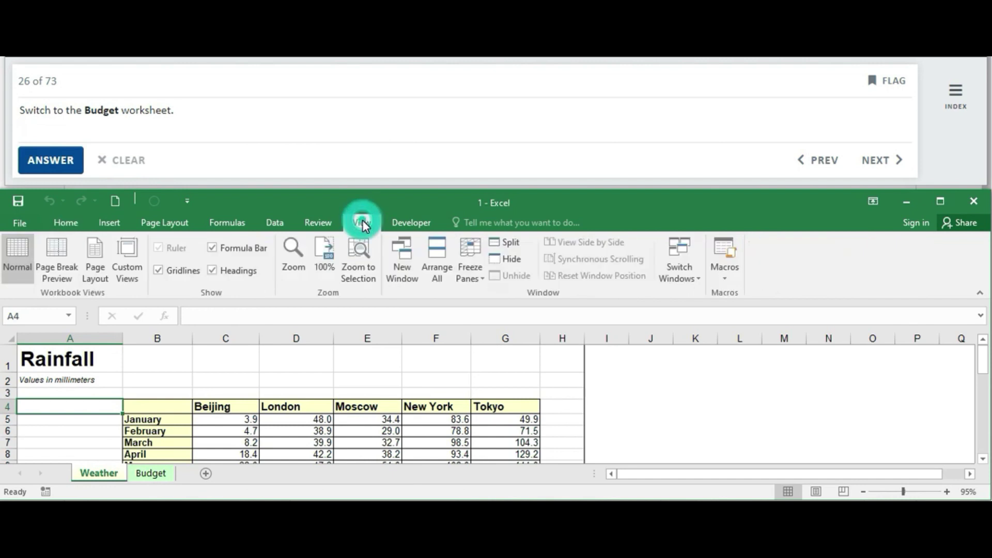
left_click(700, 282)
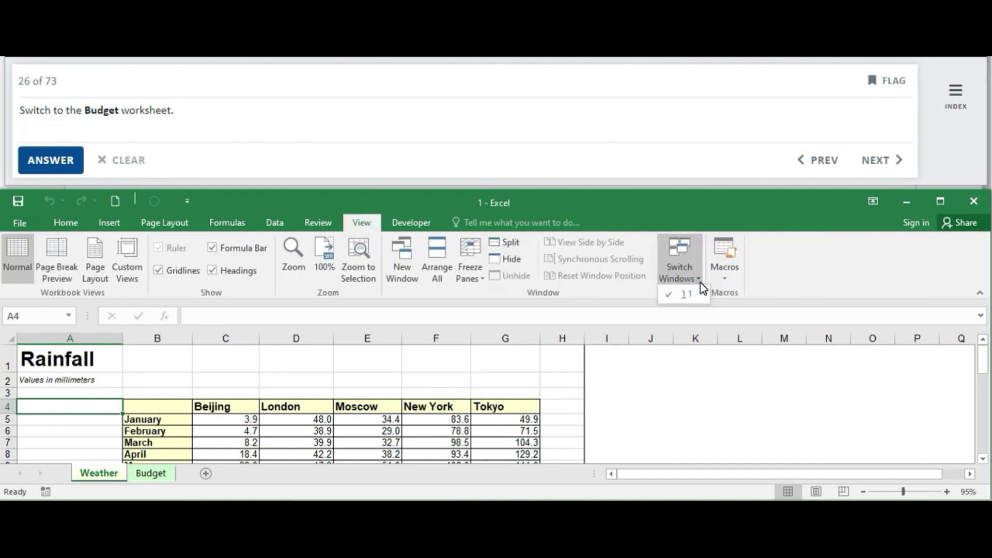
left_click(697, 275)
left_click(697, 274)
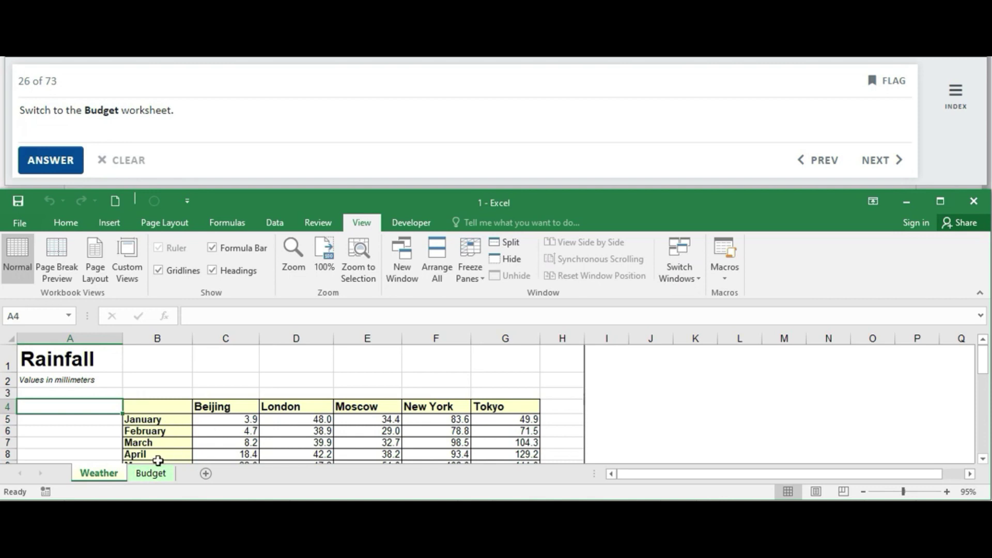
left_click(154, 479)
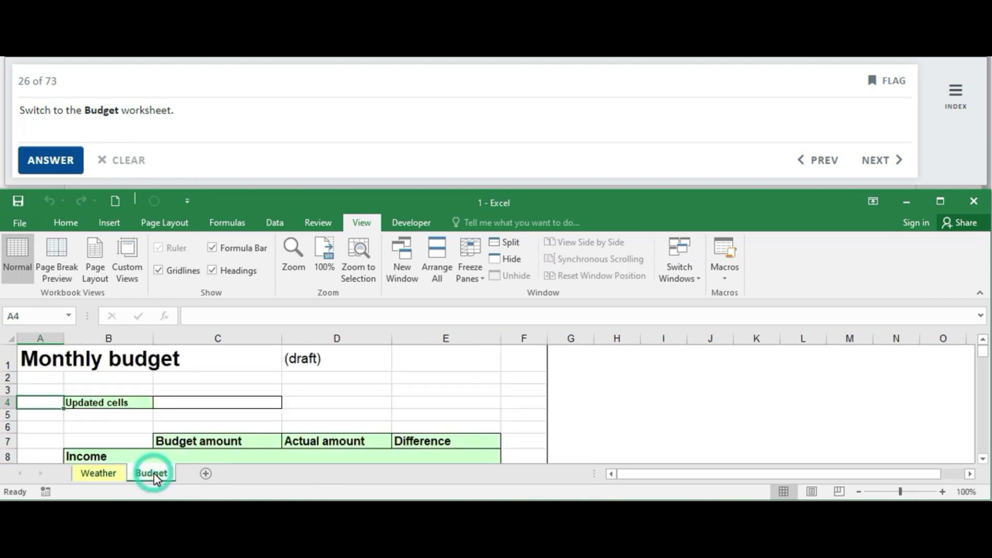
left_click(53, 165)
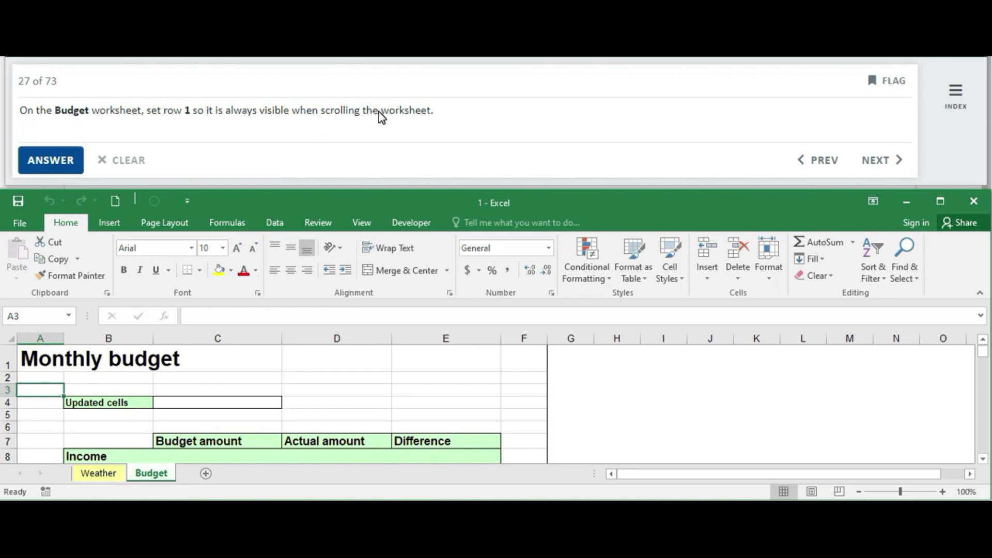
- Freeze panes above row 2 on Budget, scroll to confirm row 1 stays visible, and submit
left_click_drag(984, 351, 985, 351)
left_click(7, 377)
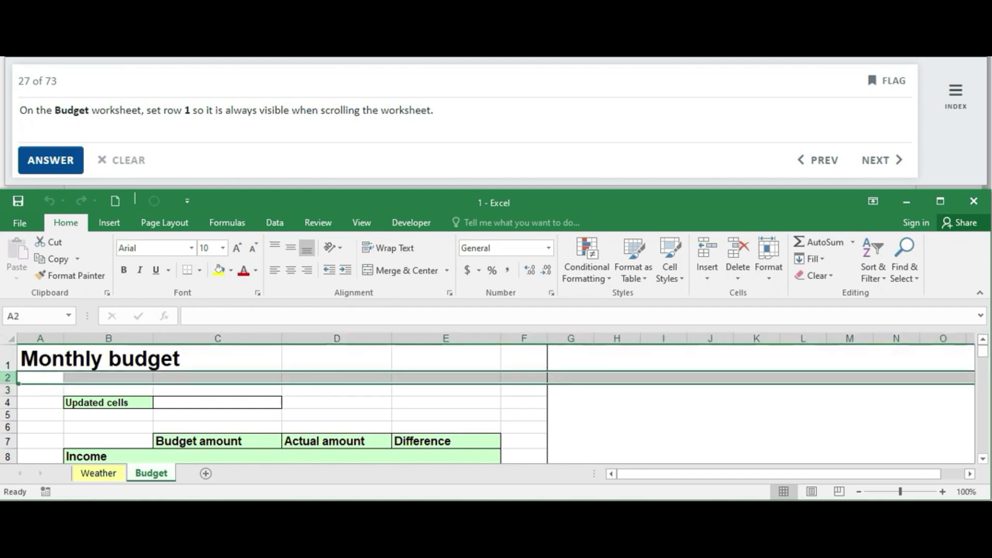
left_click(359, 225)
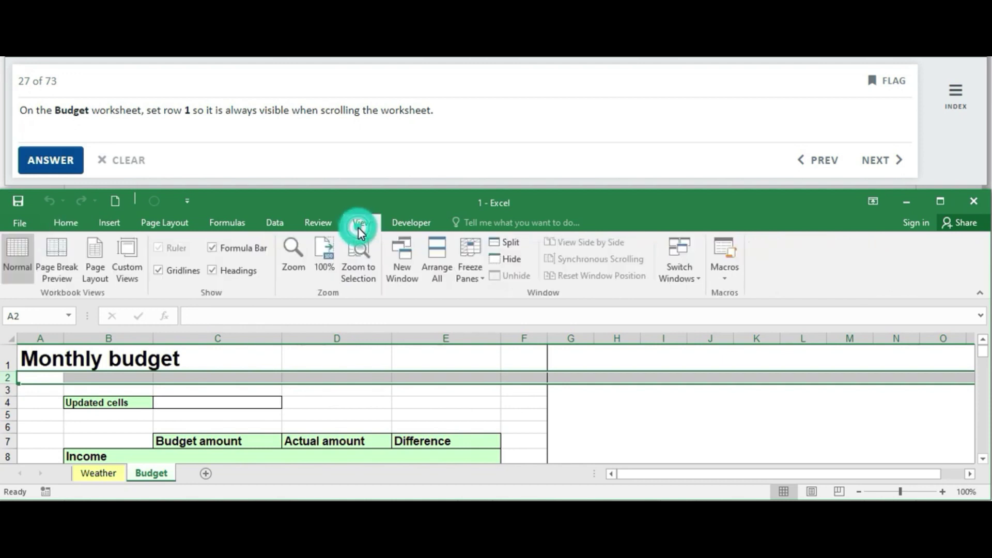
left_click(480, 281)
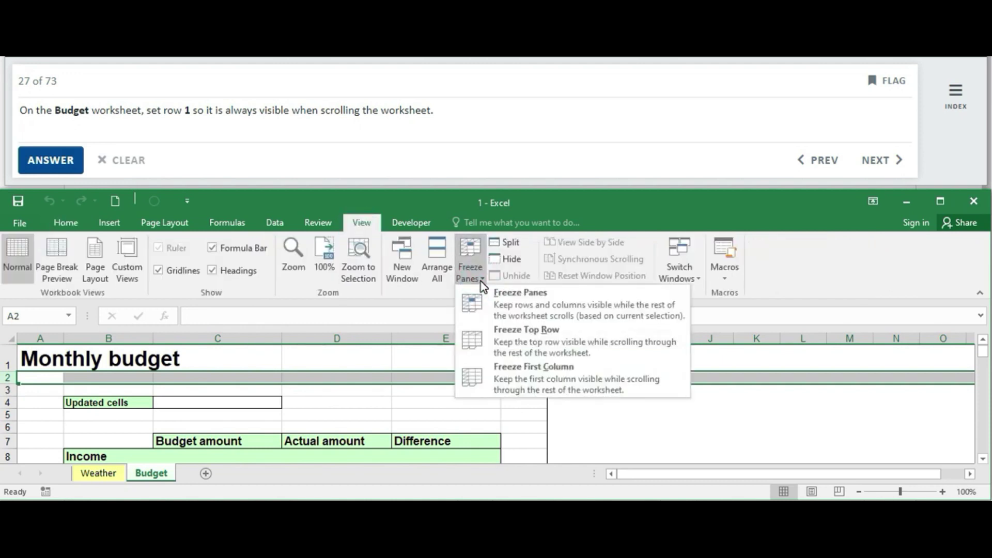
left_click(500, 306)
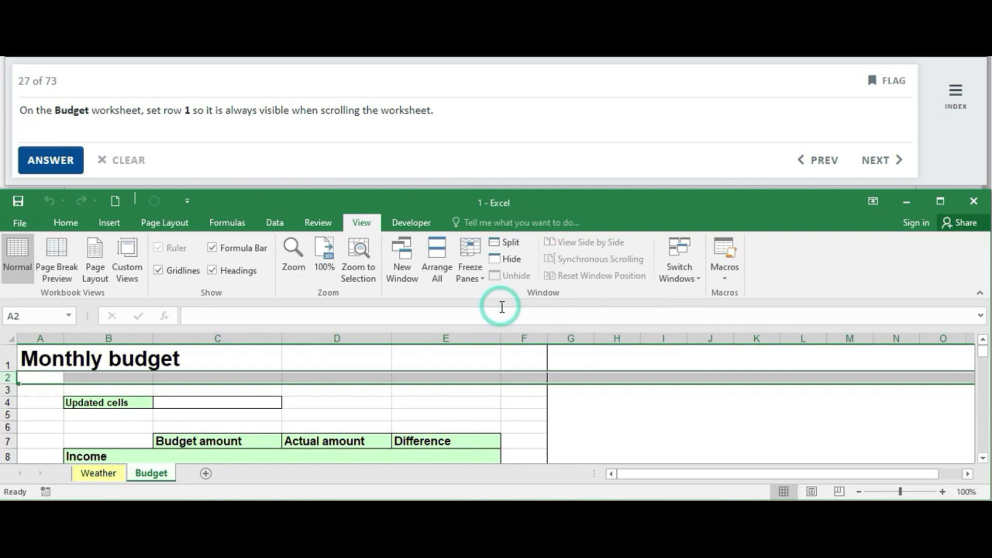
left_click(983, 458)
left_click(983, 458)
left_click(983, 458)
left_click(983, 458)
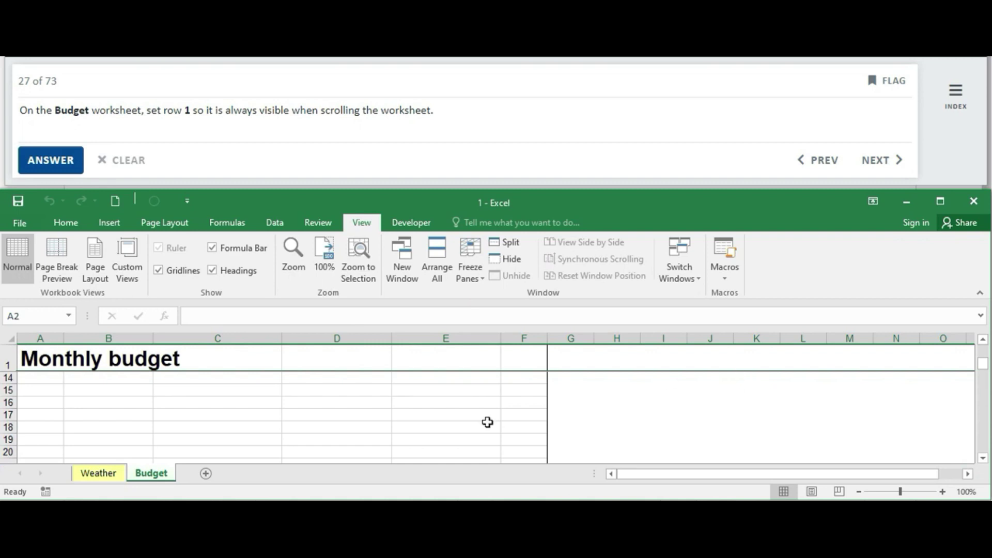
left_click(55, 163)
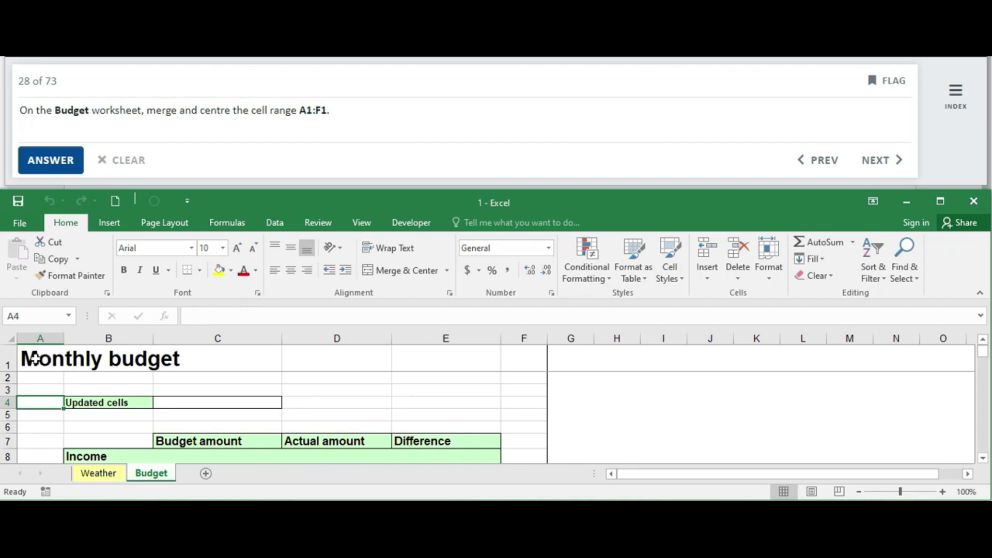
- Apply Merge & Center to A1:F1 under the Monthly budget title and submit
left_click_drag(33, 358, 430, 371)
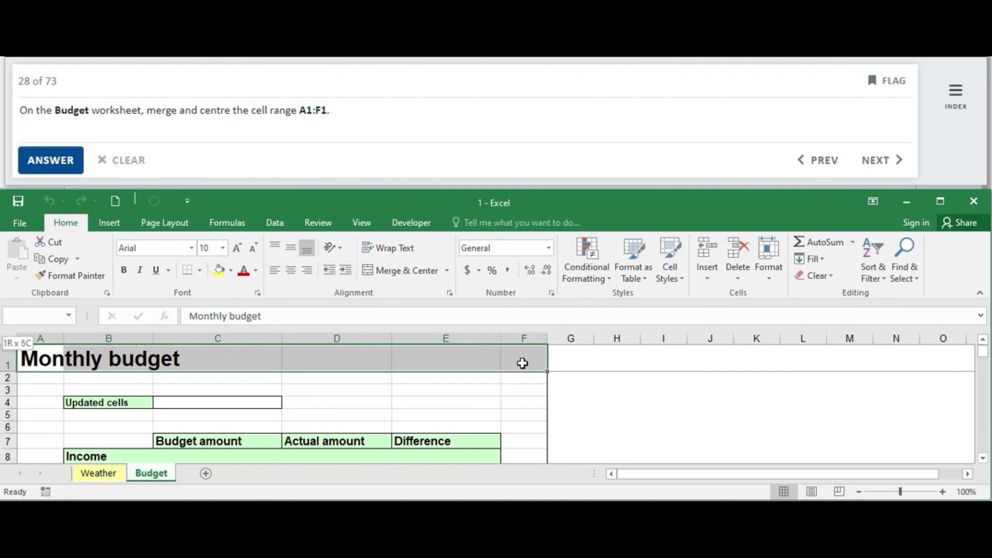
left_click_drag(431, 371, 522, 363)
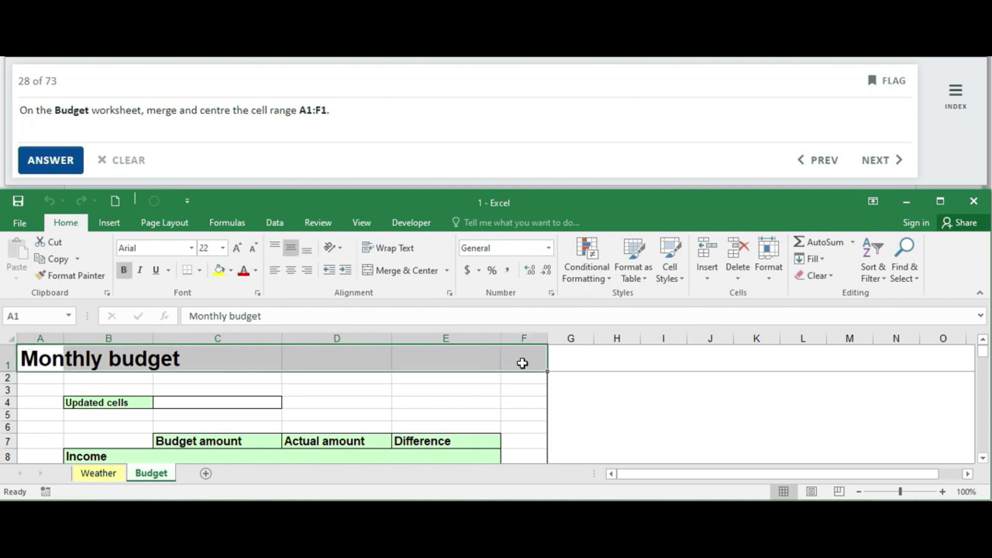
left_click(448, 271)
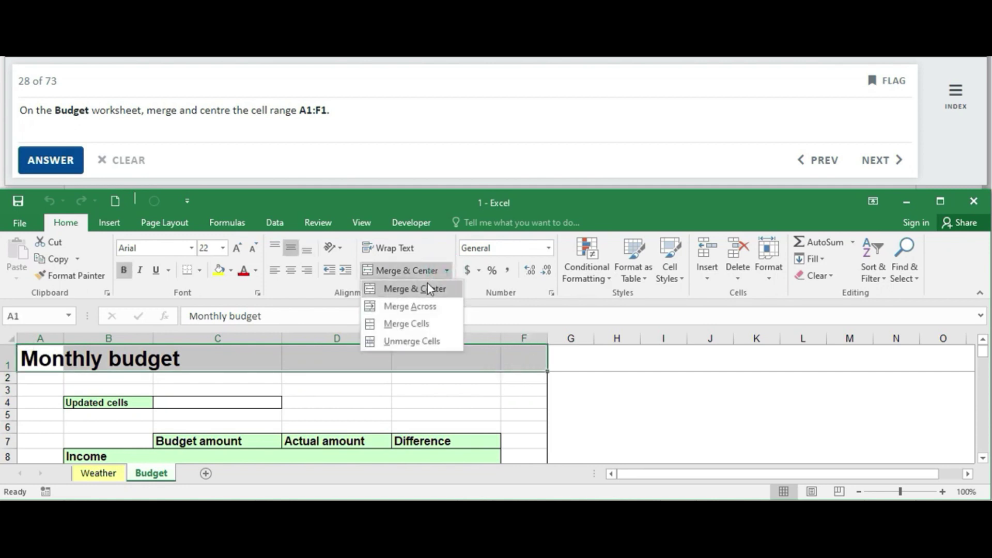
left_click(416, 290)
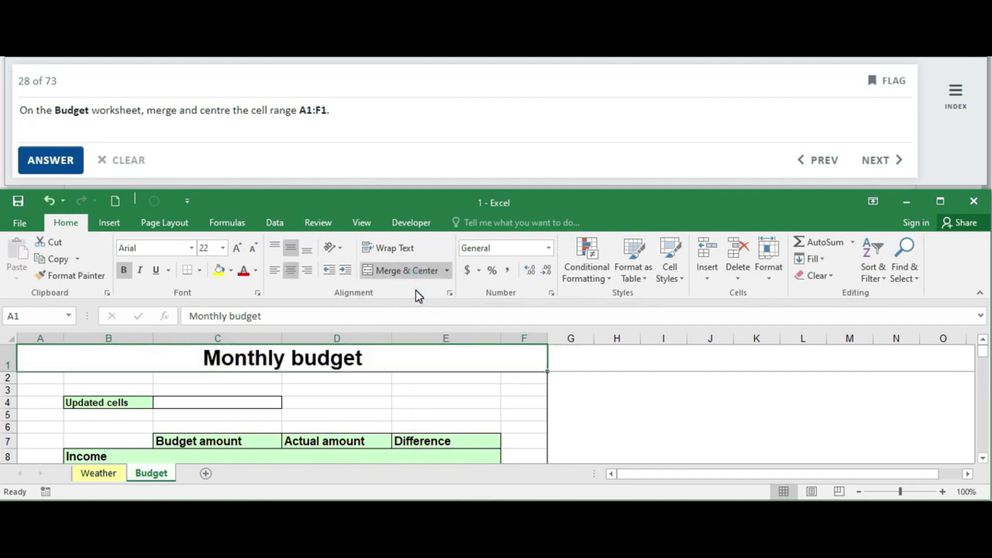
left_click(69, 163)
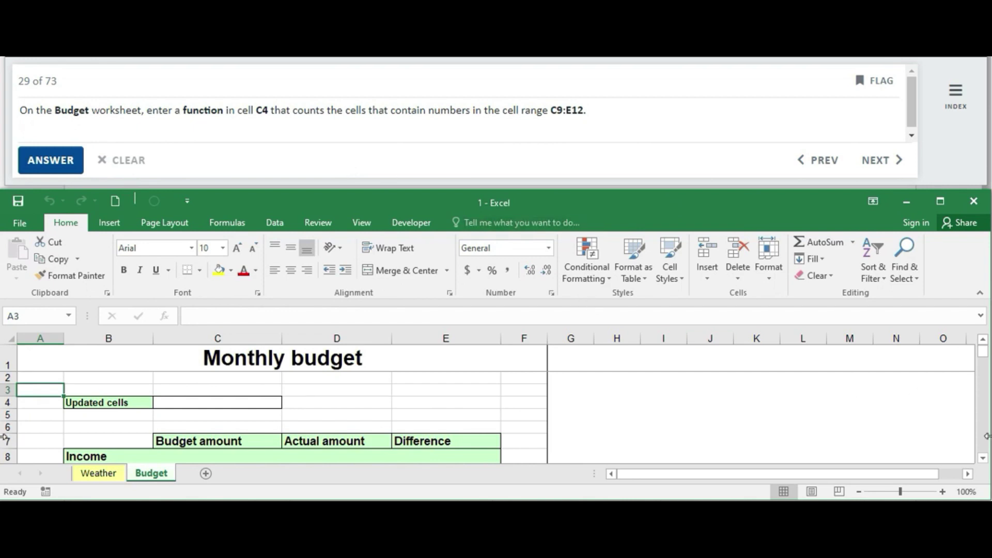
- Enter =COUNT(C9:E12) in cell C4 so it shows 6
left_click(983, 458)
left_click(984, 458)
left_click(983, 458)
left_click(983, 459)
left_click(984, 458)
left_click(983, 458)
left_click(983, 458)
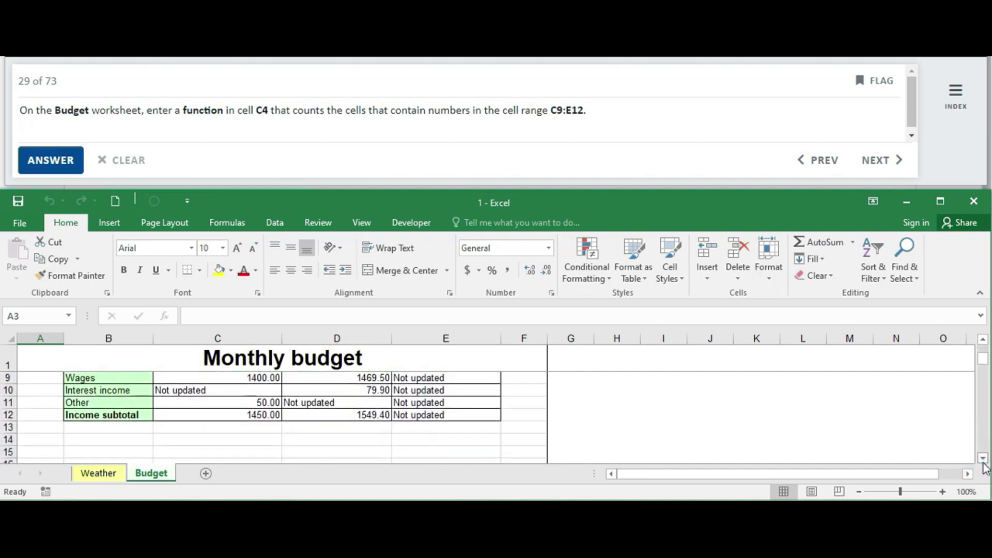
left_click_drag(983, 364, 983, 353)
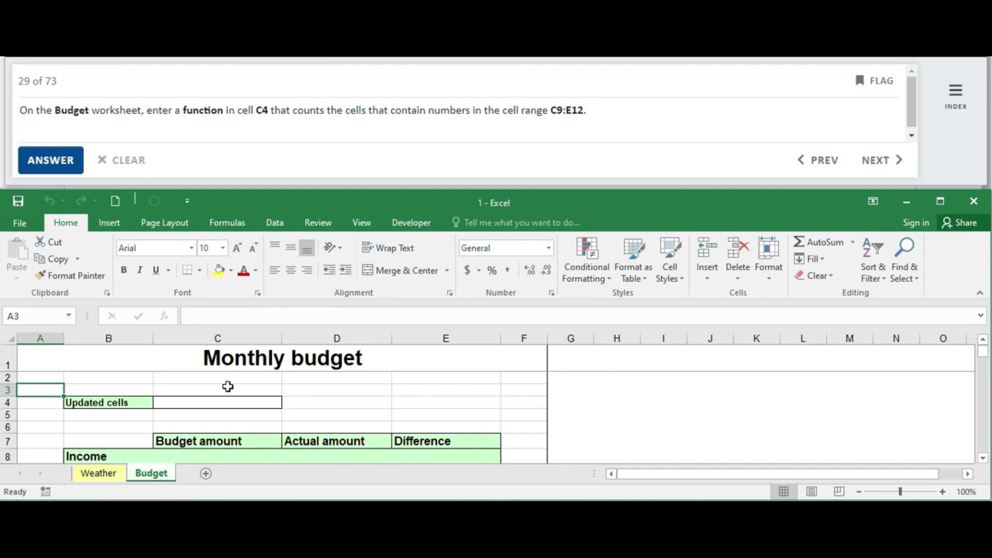
left_click(218, 403)
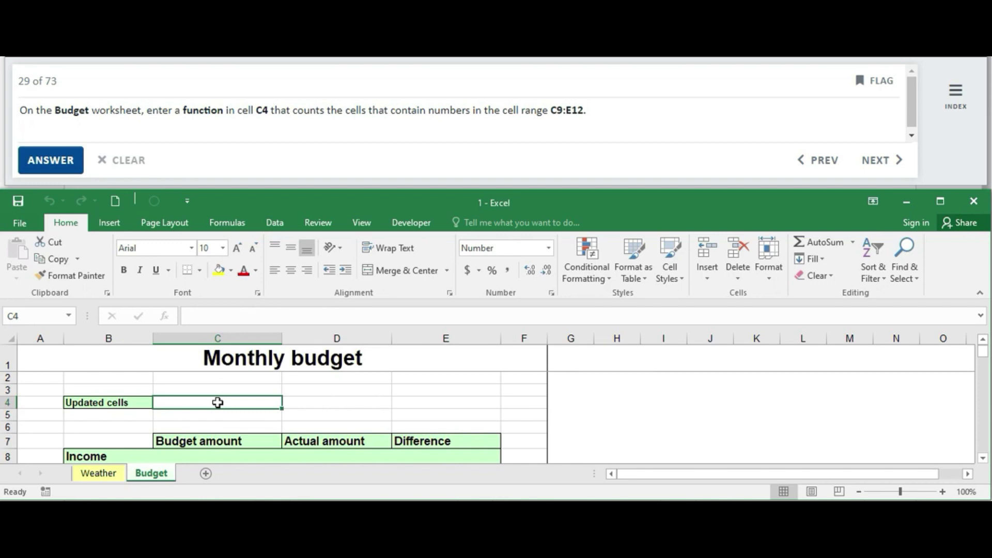
type("=COUNT(")
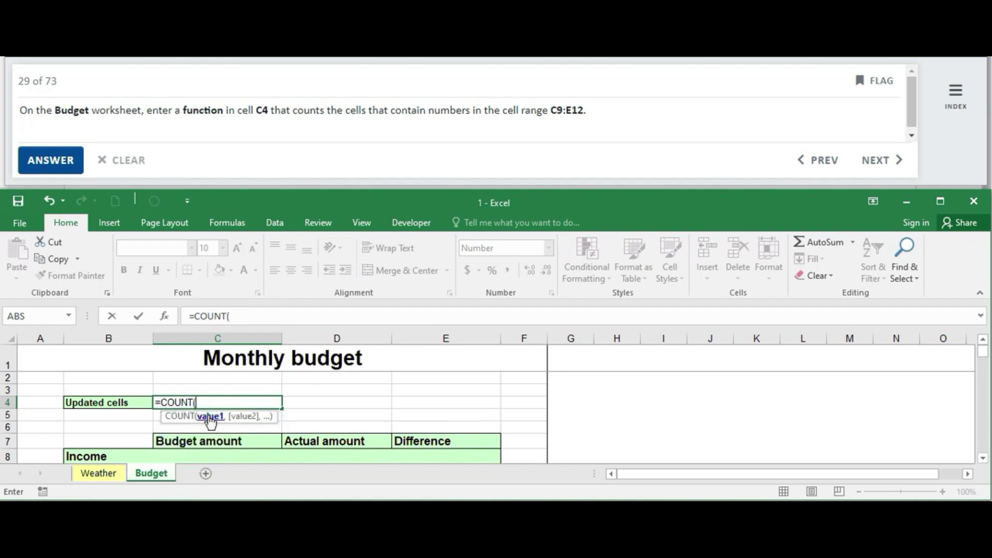
double_click(210, 418)
type("C9")
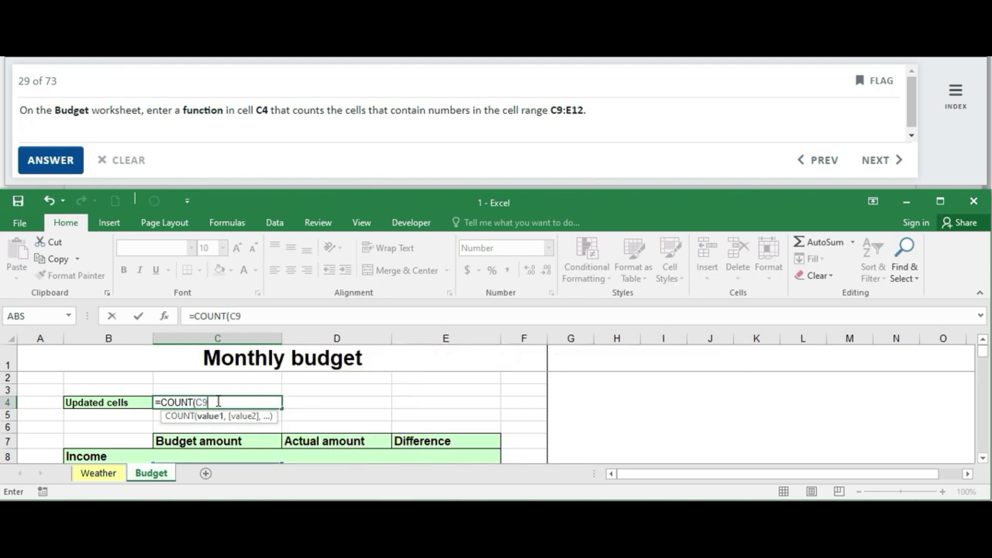
type(":")
type("E12")
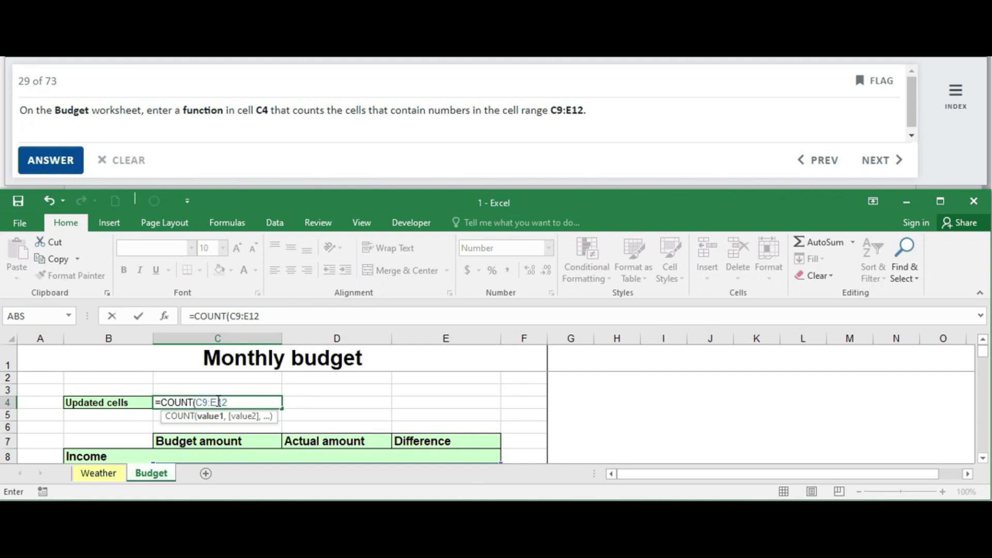
type(")")
key("Return")
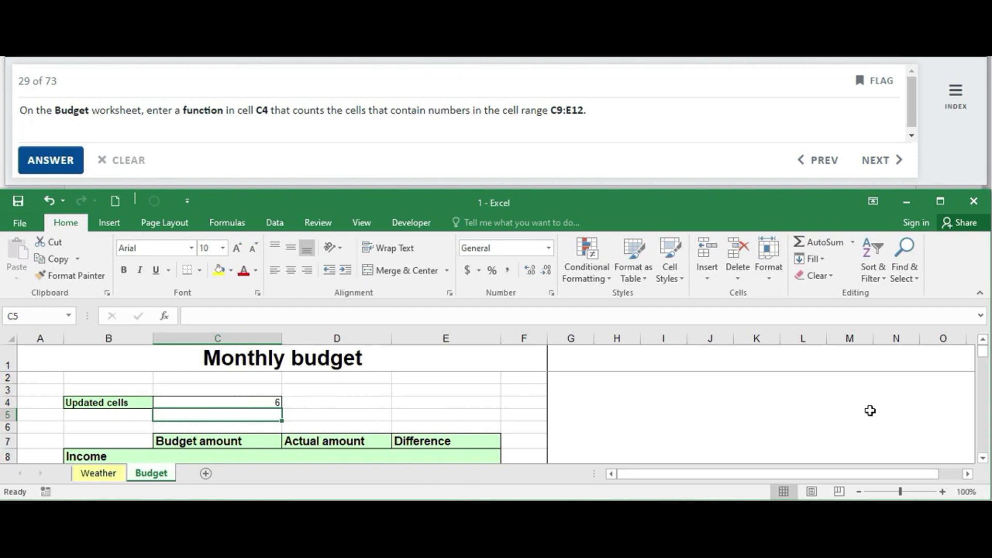
- Submit the count answer to load the subtraction task
left_click(983, 458)
left_click(983, 458)
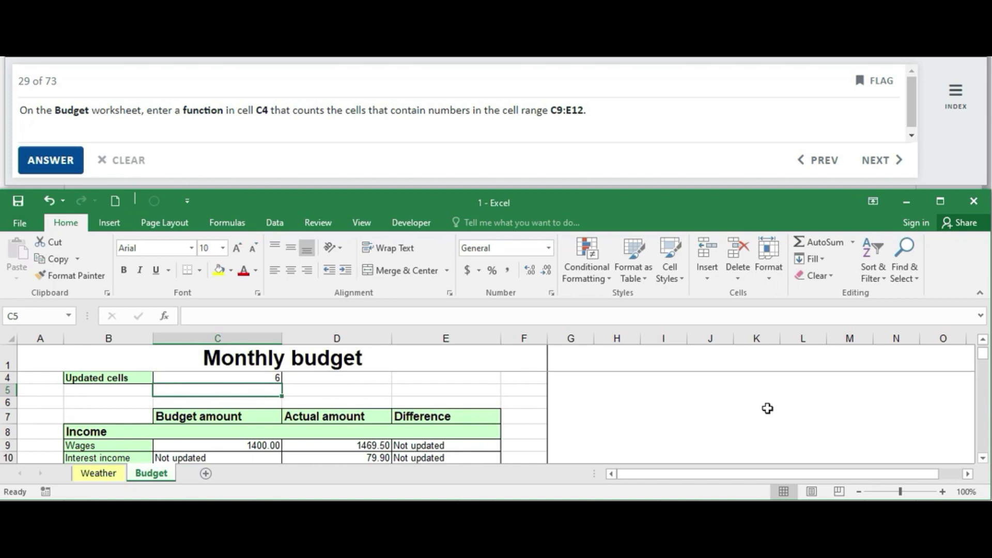
left_click(33, 157)
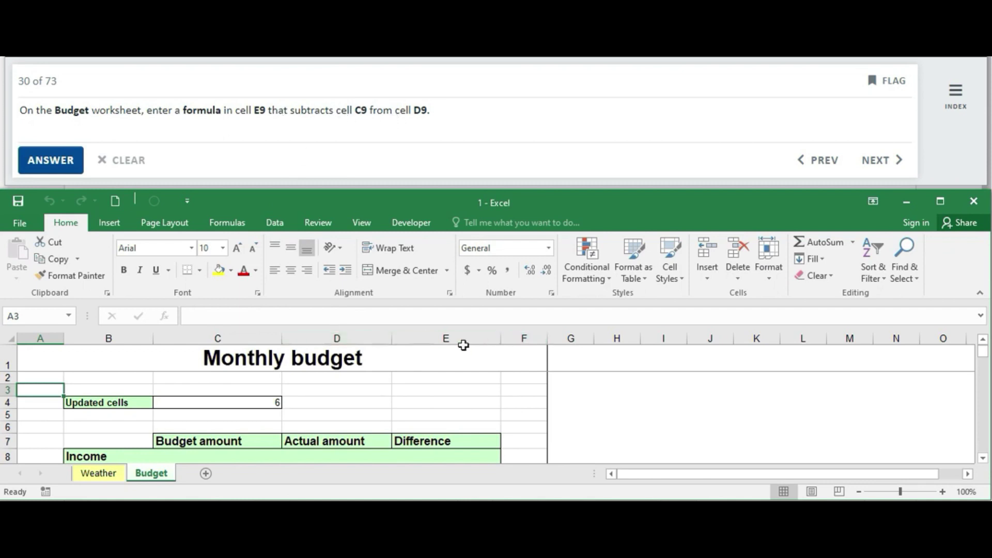
- Enter =D9-C9 in E9 so it shows 69.50, then submit the answer
left_click(983, 458)
left_click(982, 458)
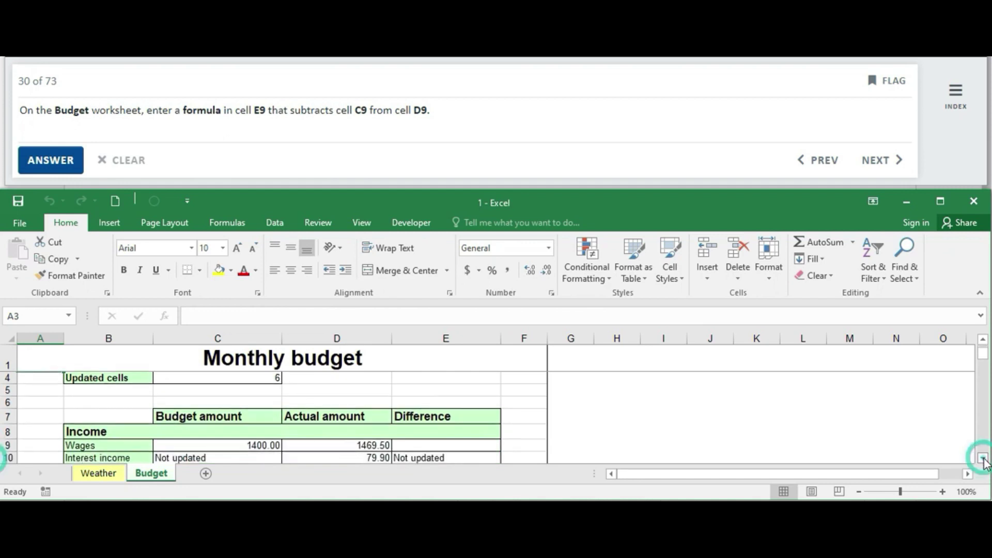
left_click(983, 458)
left_click(430, 432)
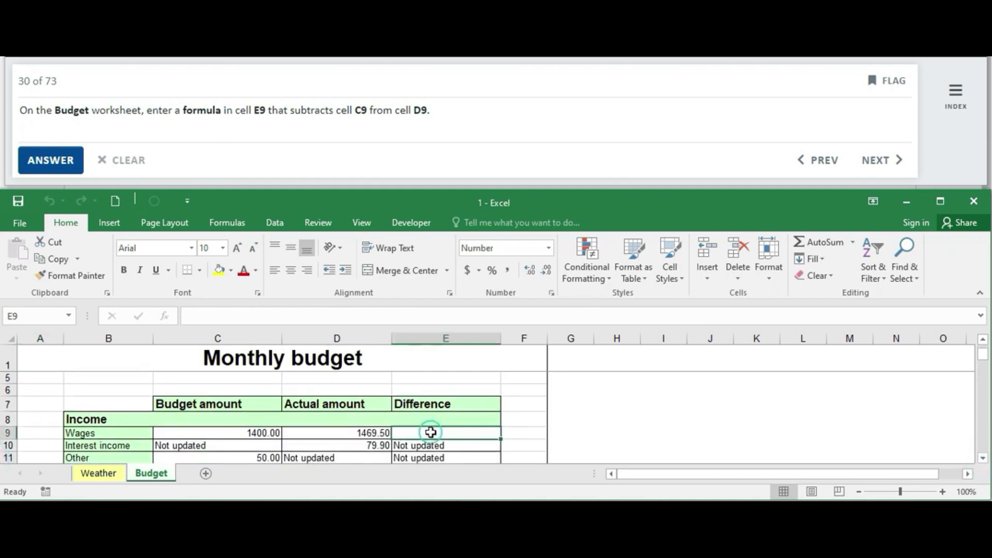
type("=")
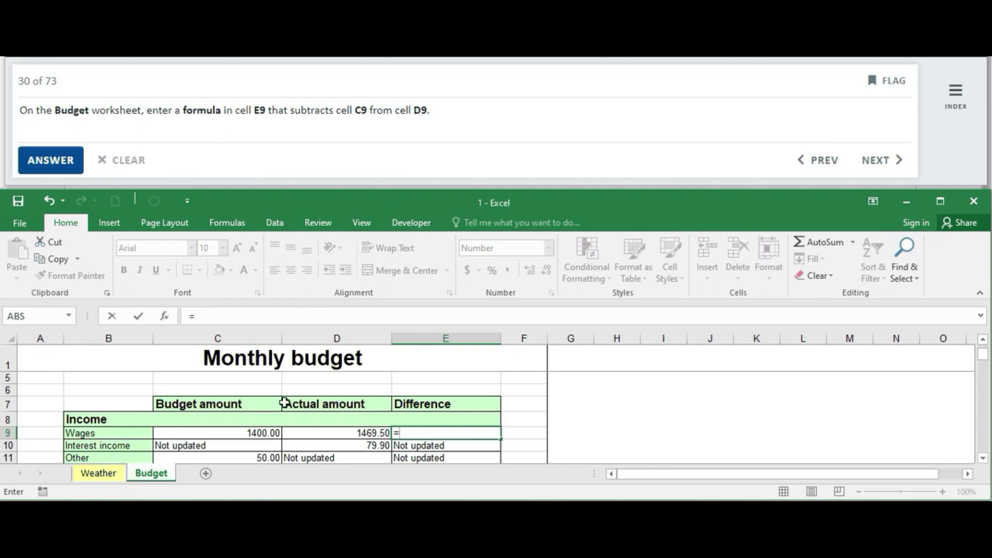
left_click(356, 429)
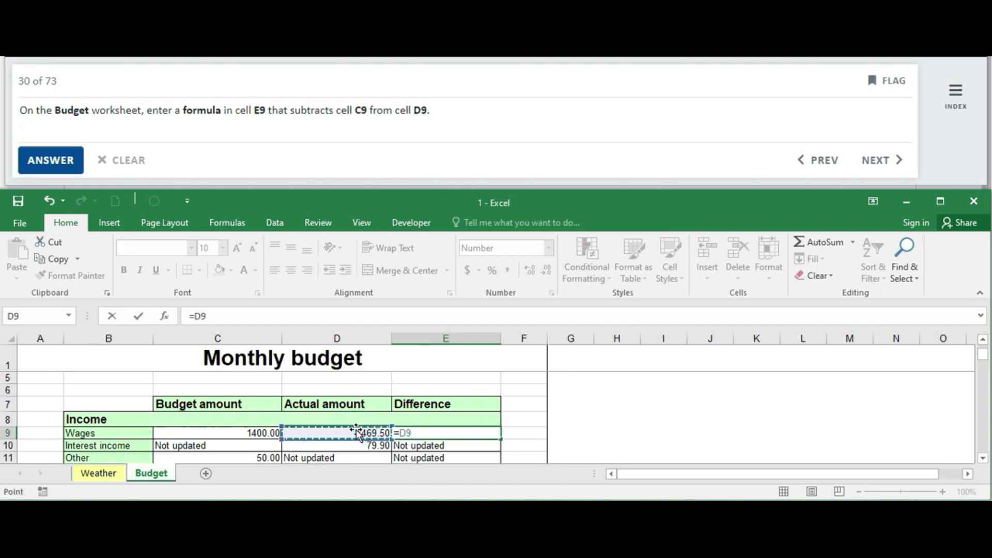
type("-")
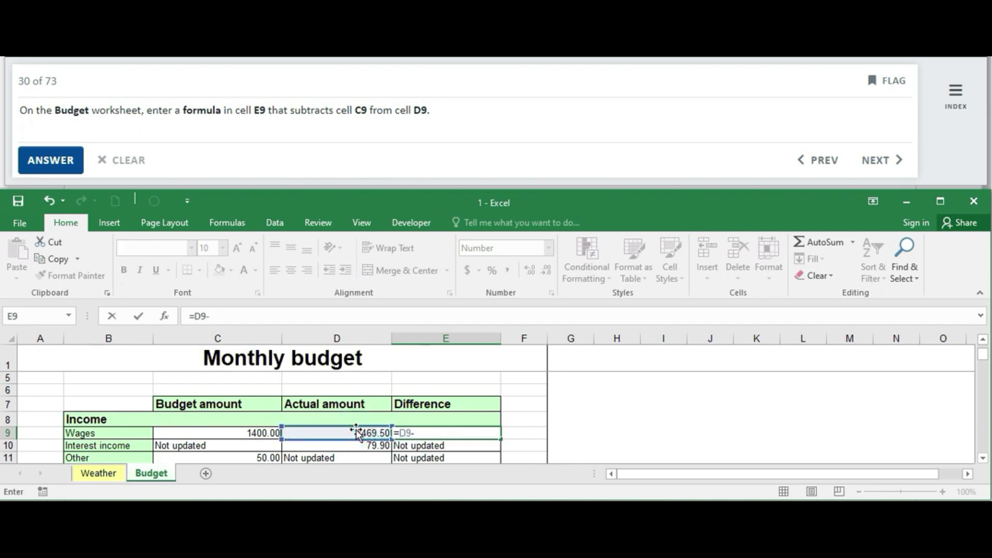
left_click(261, 435)
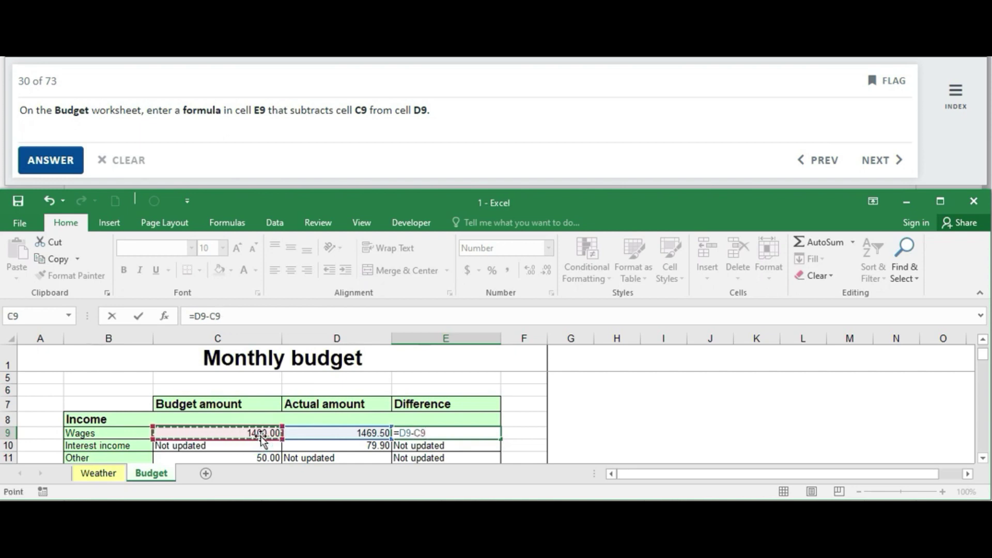
key("Return")
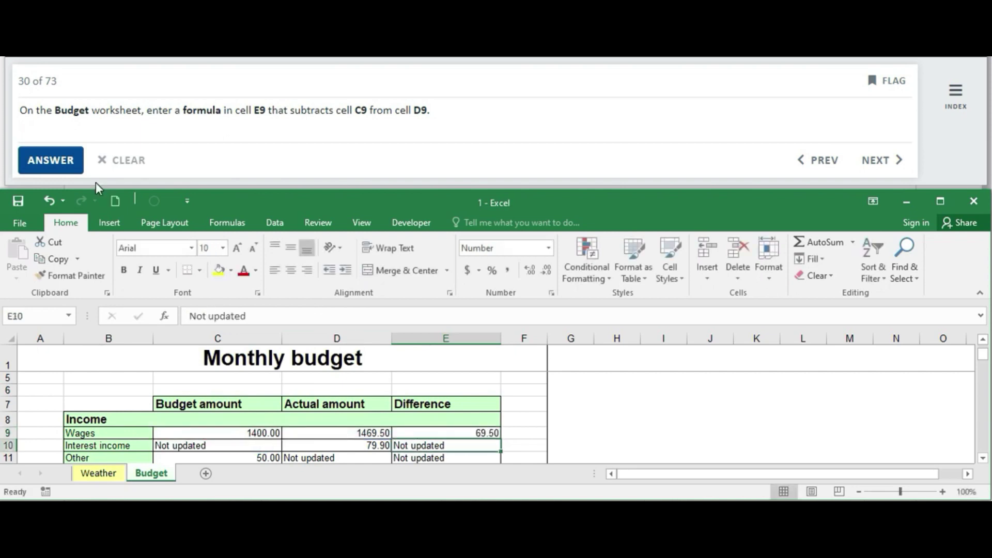
left_click(57, 166)
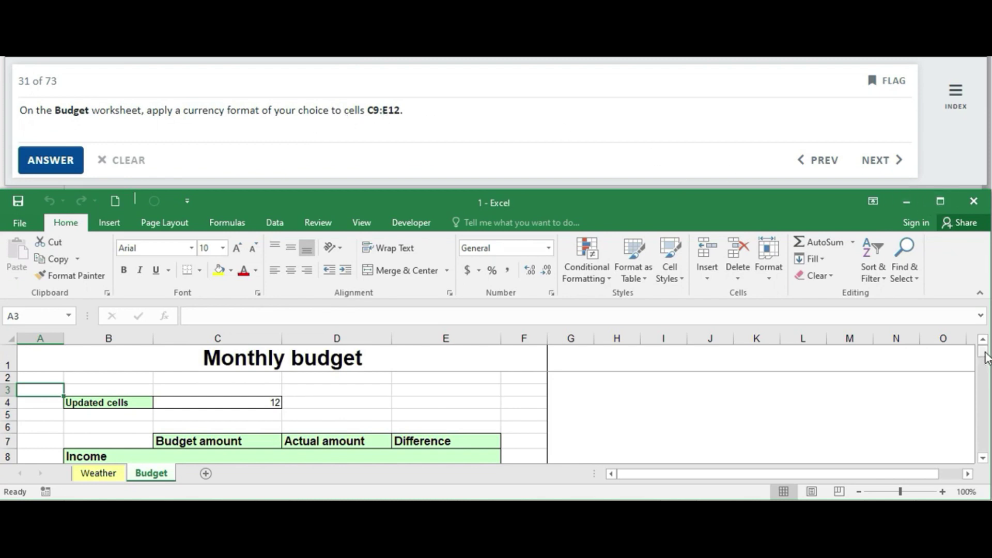
- Select C9:E12 and browse the Format Cells currency symbols, cancelling without changes
left_click_drag(983, 351, 983, 361)
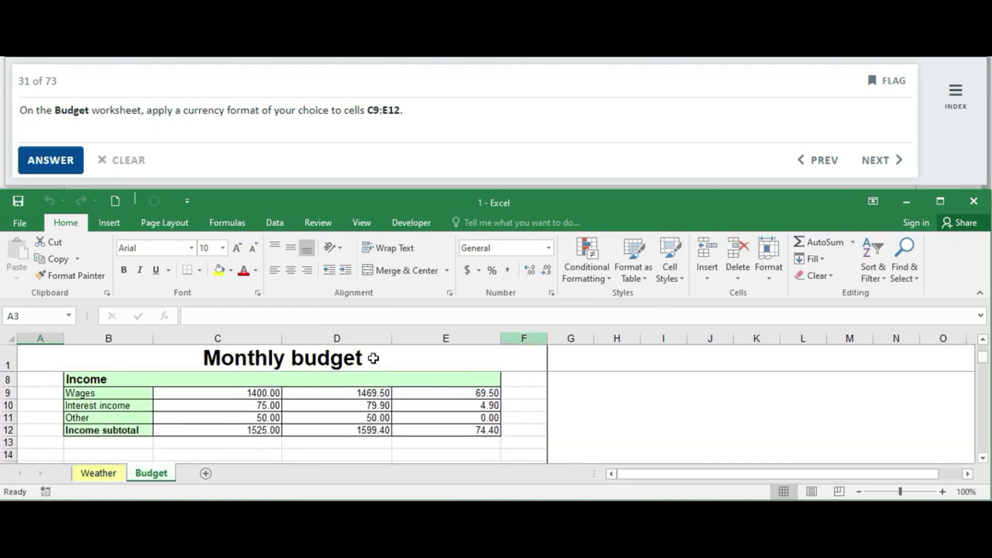
mouse_move(245, 397)
left_mouse_down()
mouse_move(244, 415)
mouse_move(280, 430)
mouse_move(464, 427)
left_mouse_up()
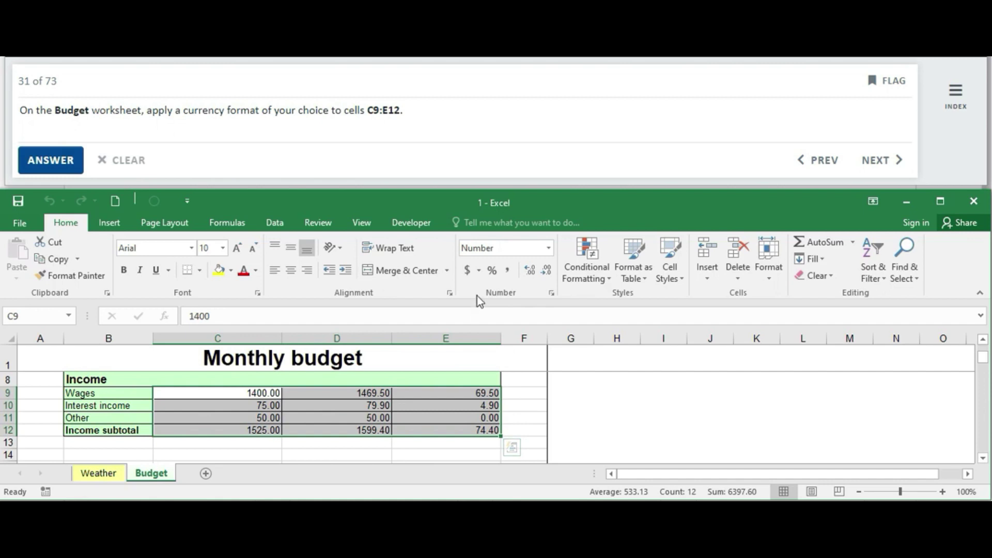
left_click(478, 270)
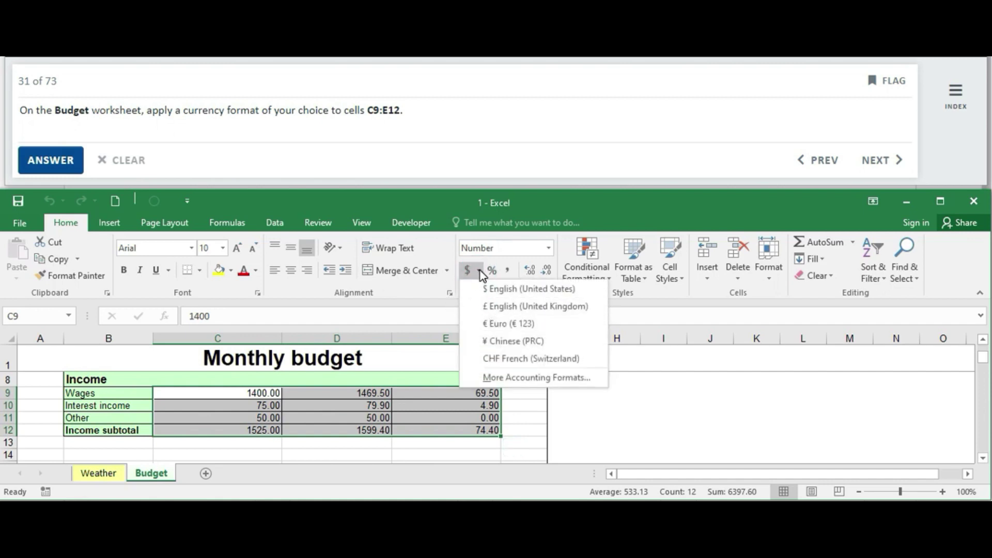
left_click(479, 270)
left_click(551, 293)
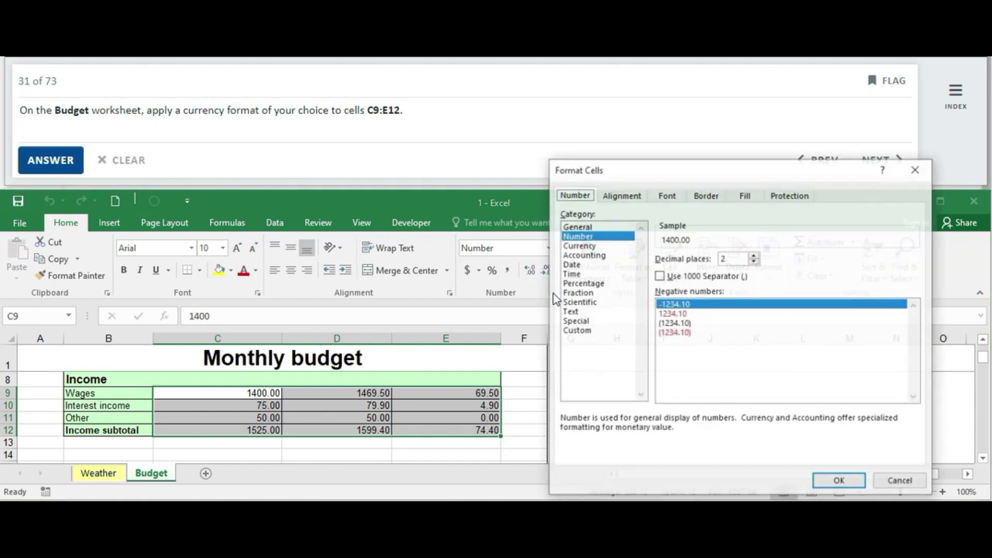
left_click(589, 245)
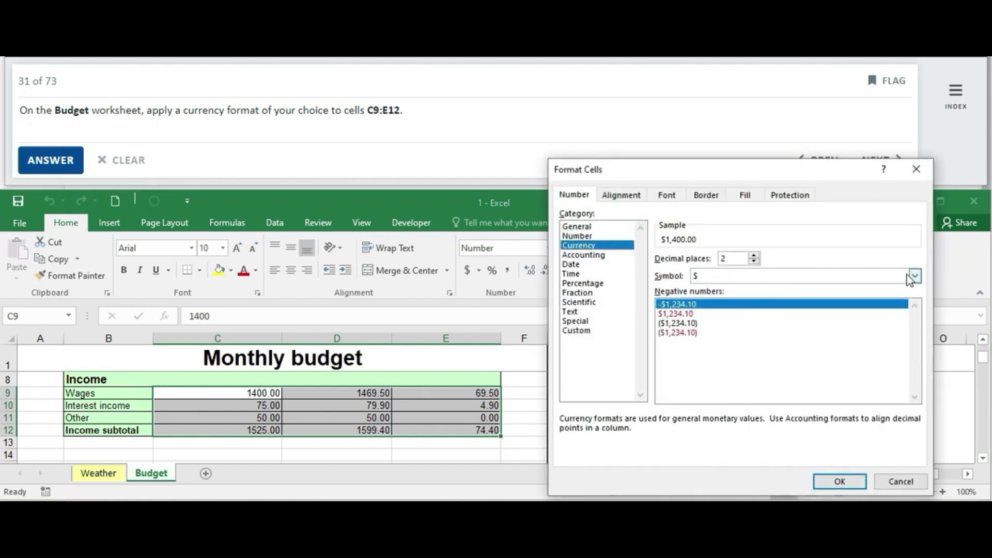
left_click(915, 277)
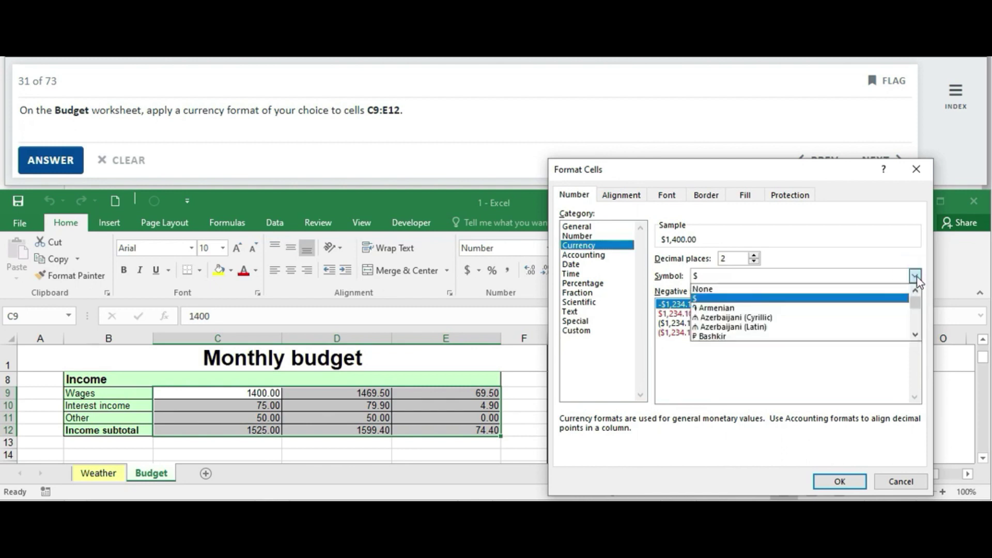
left_click(915, 335)
left_click(915, 335)
left_click(915, 336)
left_click(915, 335)
left_click(915, 336)
left_click(915, 336)
left_click(915, 336)
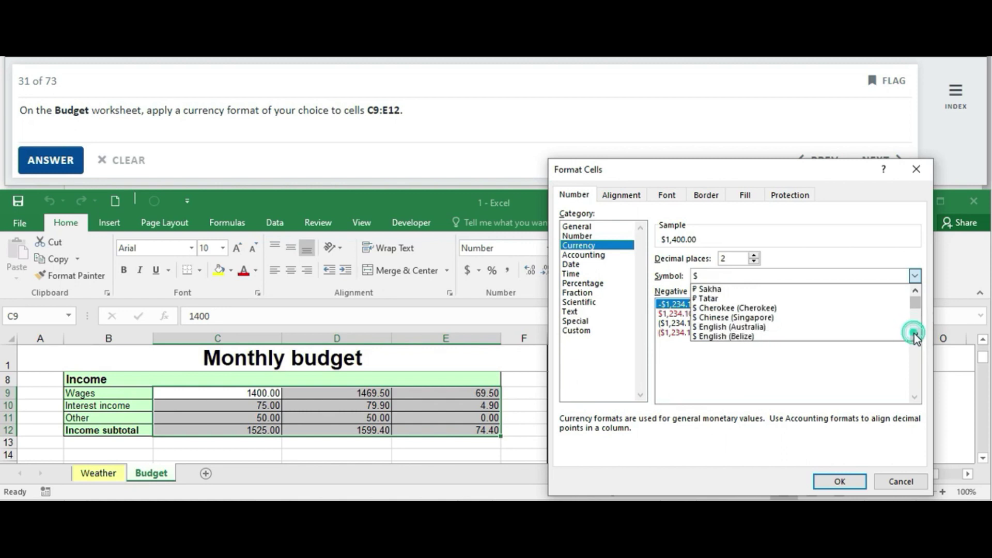
left_click(915, 336)
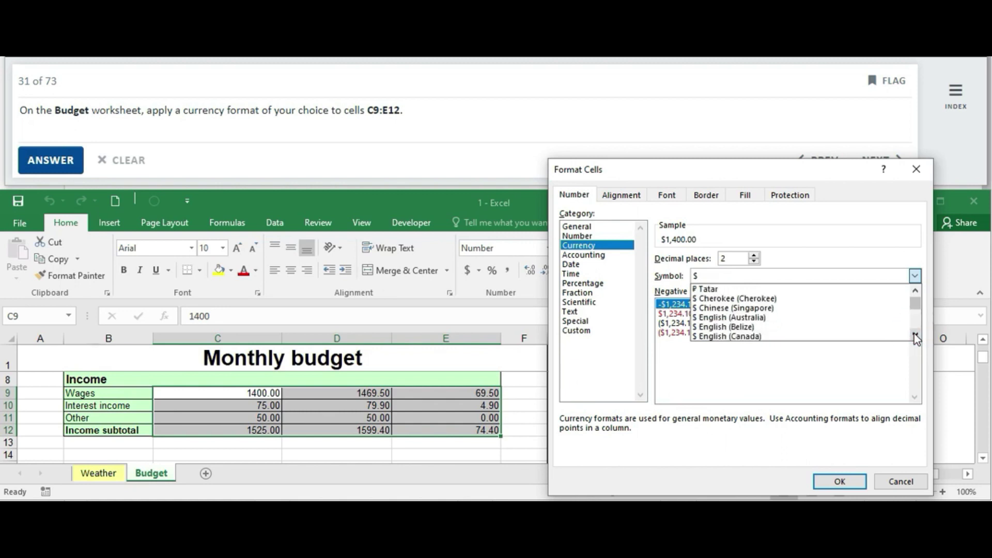
left_click(915, 336)
left_click(915, 336)
left_click(916, 336)
left_click(915, 336)
left_click(915, 336)
left_click(916, 303)
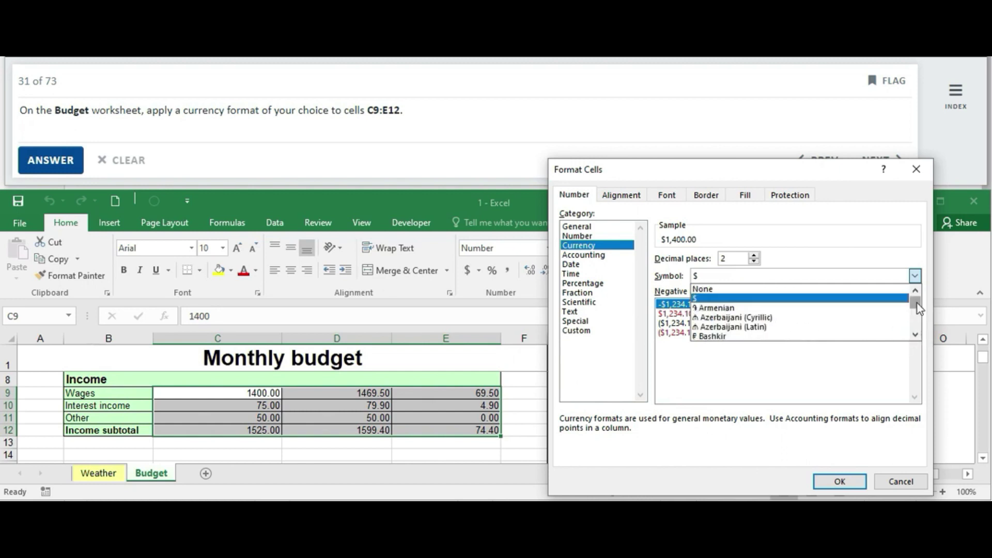
left_click(902, 482)
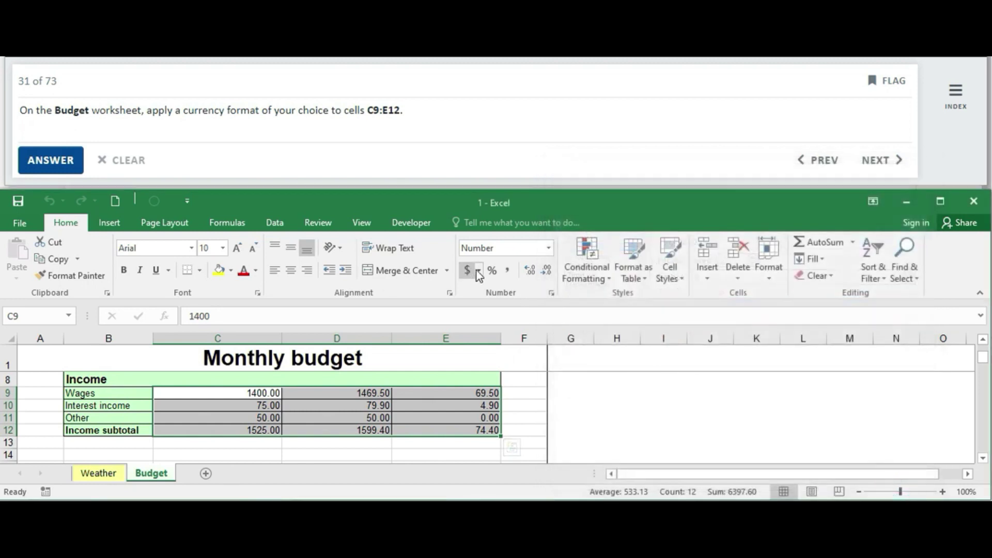
- Apply the £ English (United Kingdom) accounting format to C9:E12 and submit
left_click(478, 271)
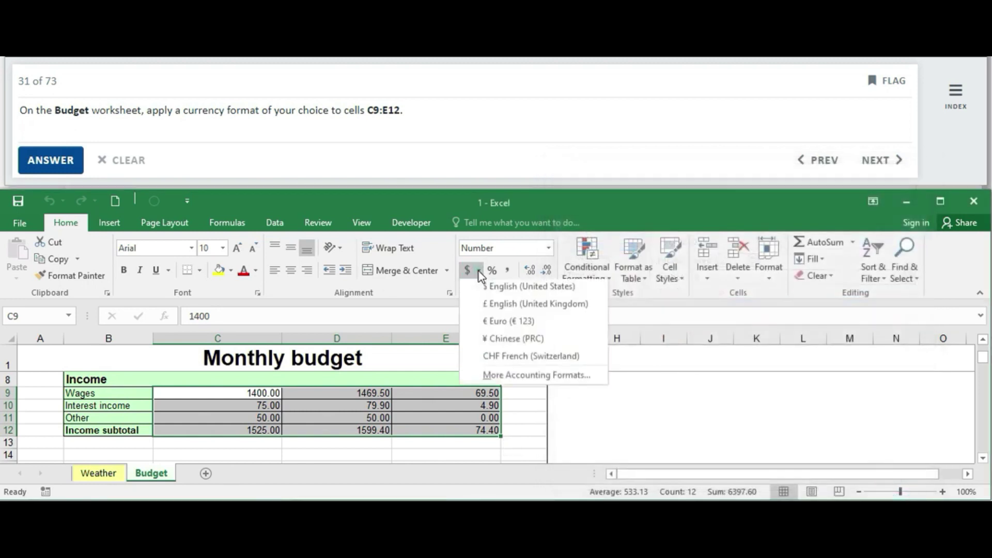
left_click(497, 308)
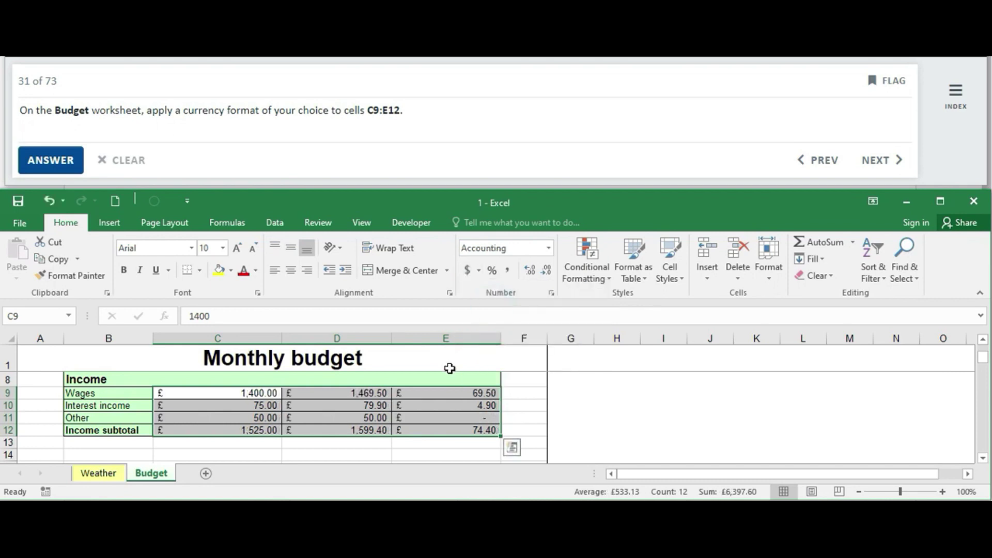
left_click(54, 160)
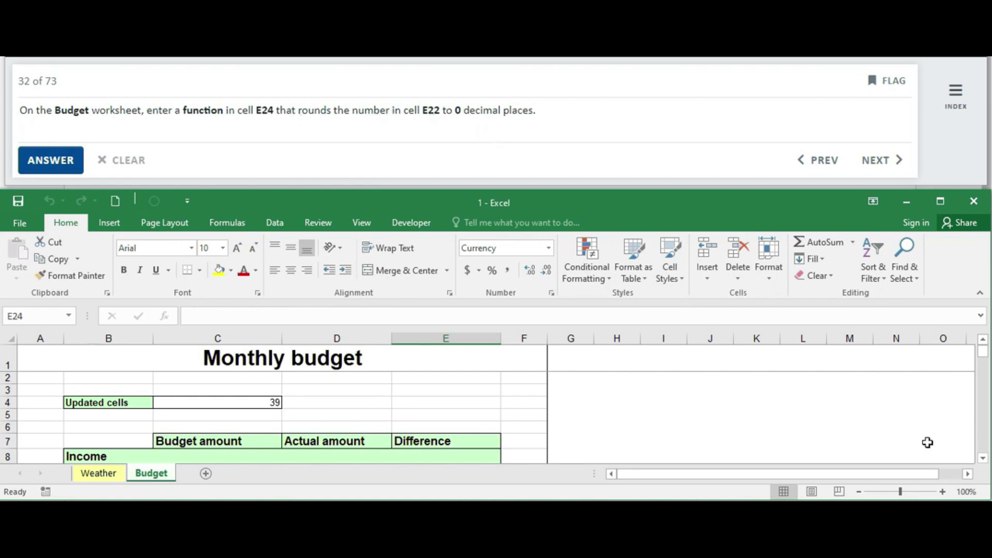
- Enter =ROUND(E22,0) in E24 so it displays £46.00
left_click(983, 458)
scroll(986, 461, "down", 1)
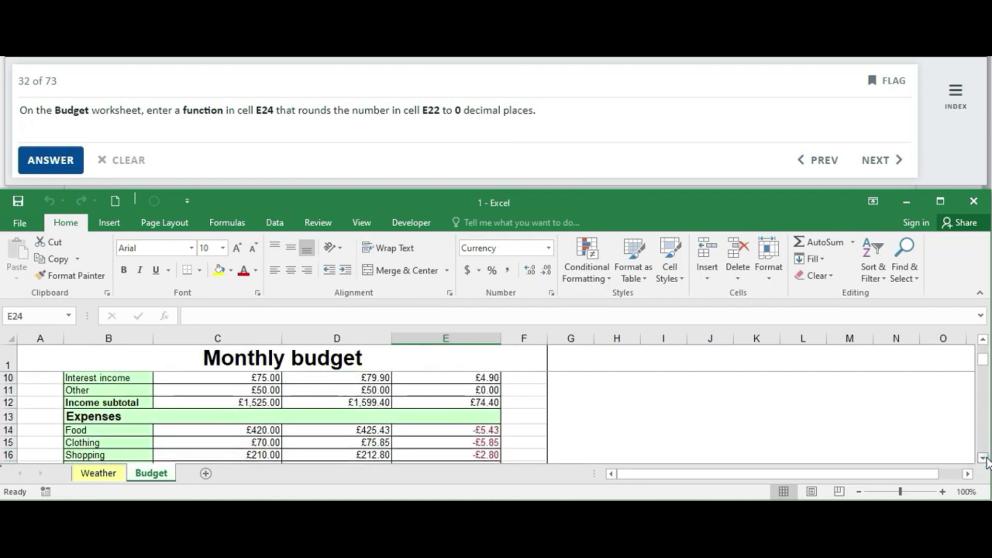
scroll(986, 462, "down", 1)
scroll(985, 462, "down", 1)
scroll(985, 462, "down", 1)
left_click(983, 458)
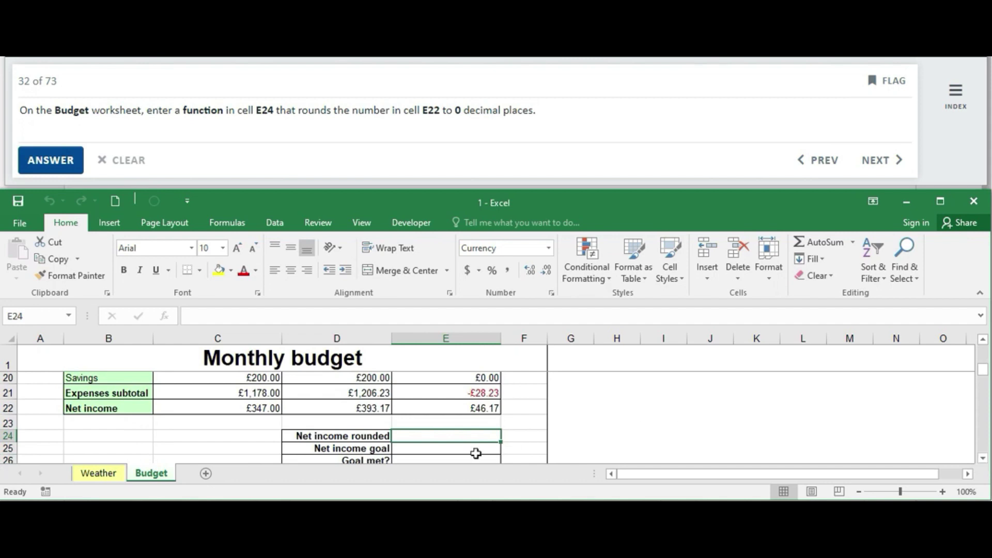
left_click(462, 433)
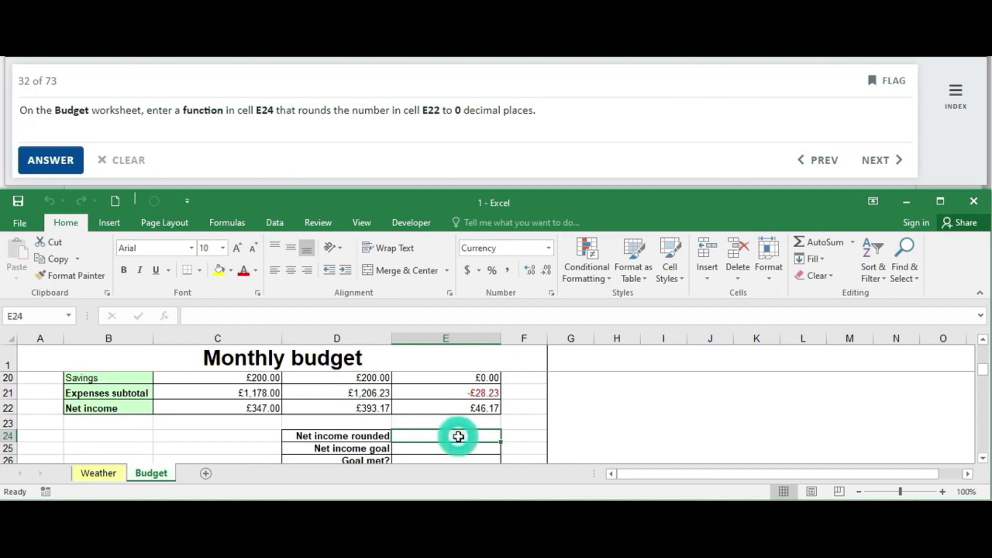
type("=ROU")
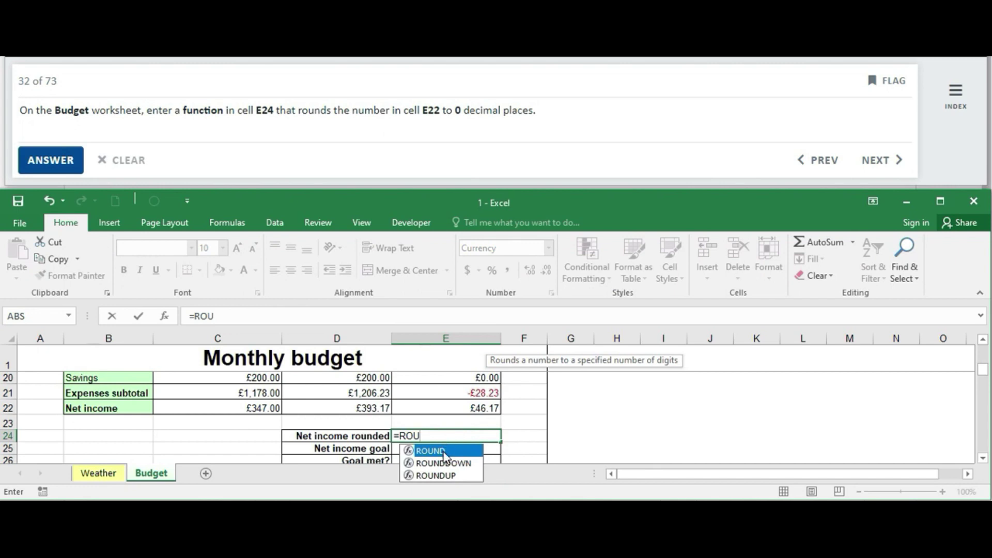
double_click(445, 451)
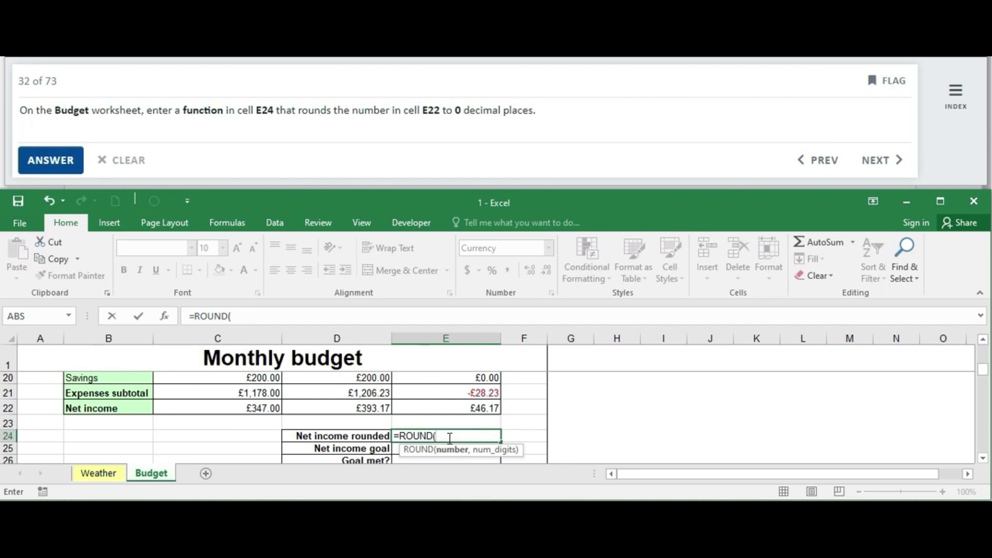
type("E2")
type("2")
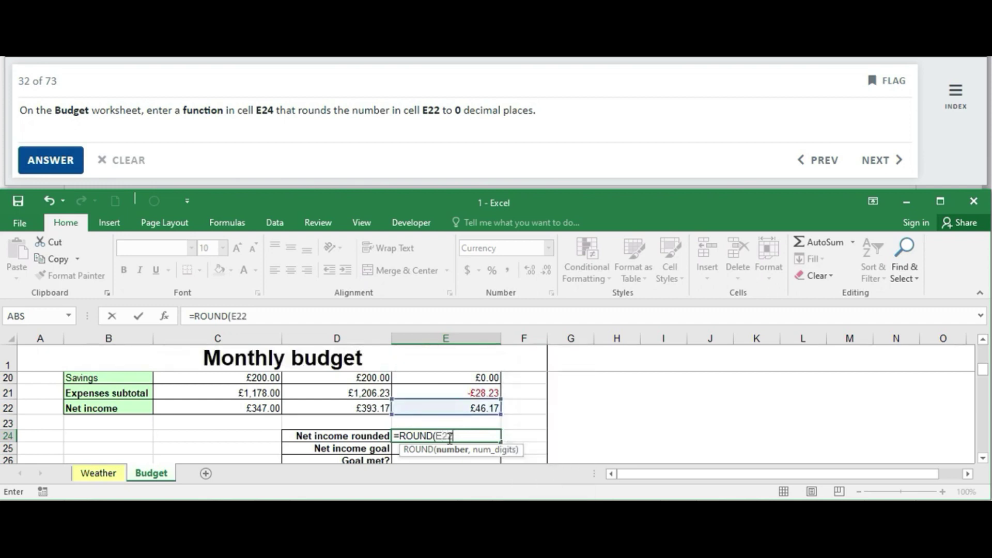
type(",0)")
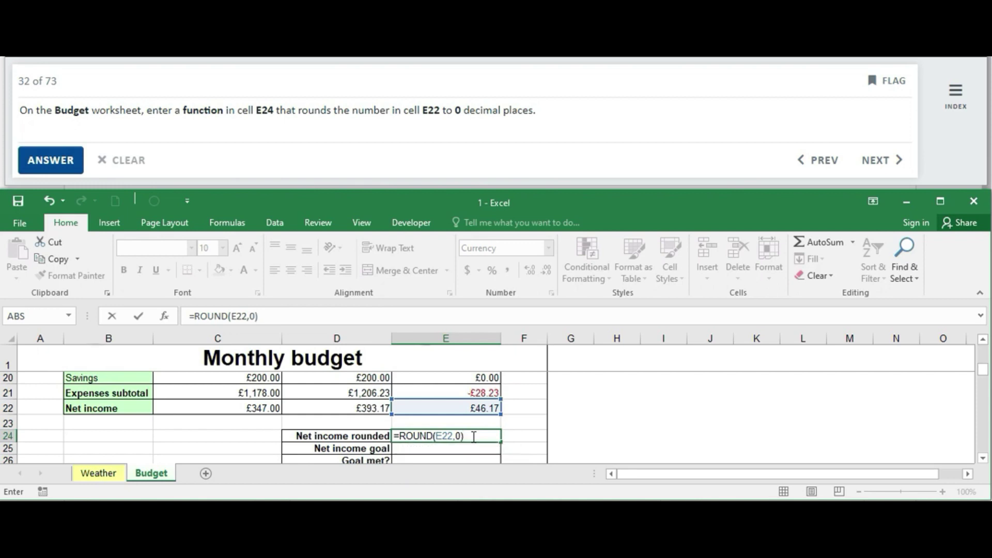
key("Return")
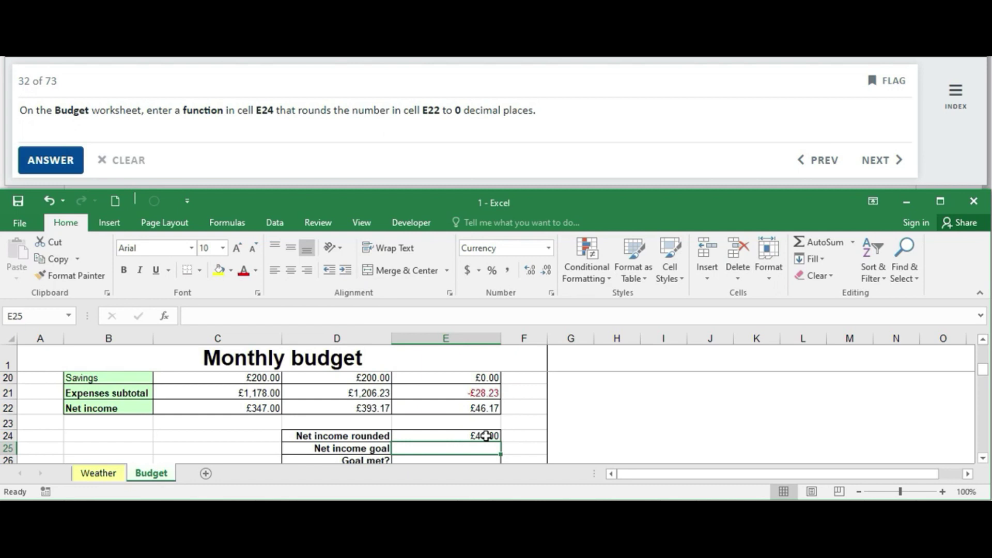
left_click(486, 436)
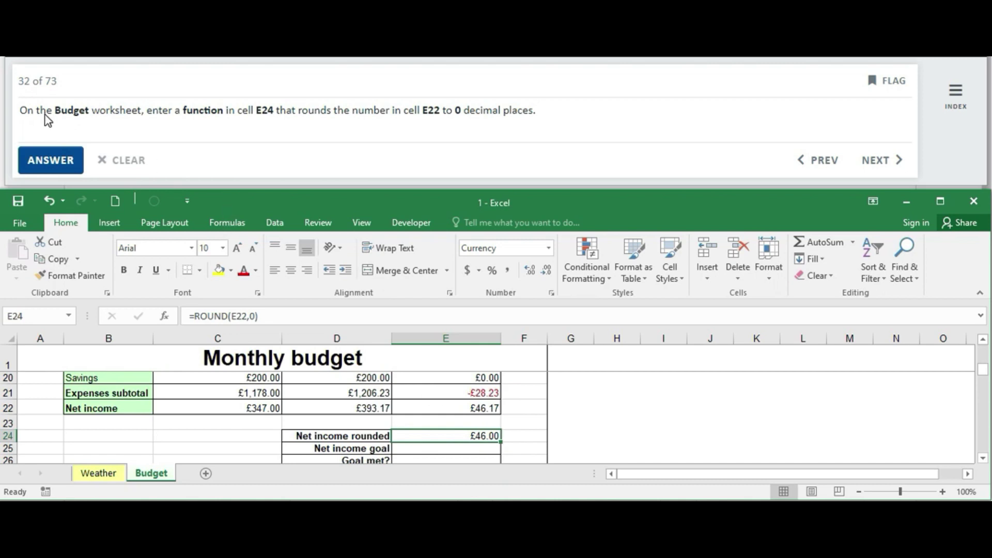
- Submit the ROUND answer for E24 to move on to the next task
left_click(49, 159)
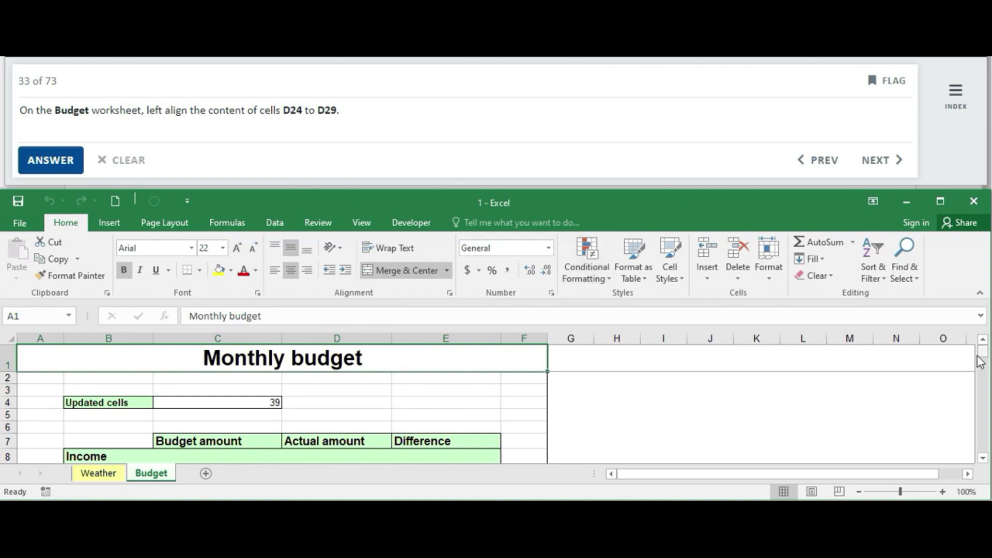
left_click_drag(984, 354, 989, 381)
left_click_drag(2, 383, 2, 383)
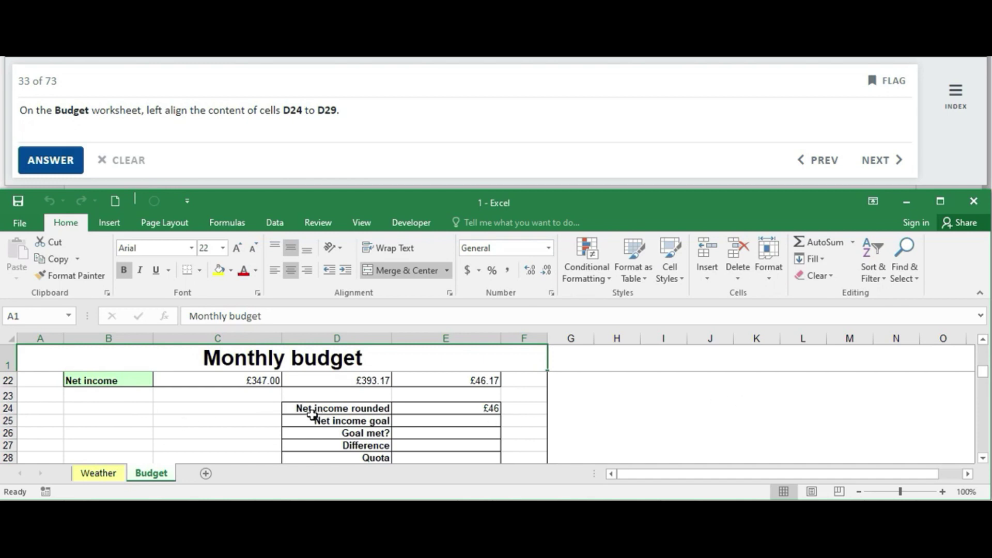
- Left-align the labels in D24:D29 and submit the answer
mouse_move(312, 413)
left_mouse_down()
mouse_move(328, 491)
mouse_move(330, 444)
left_mouse_up()
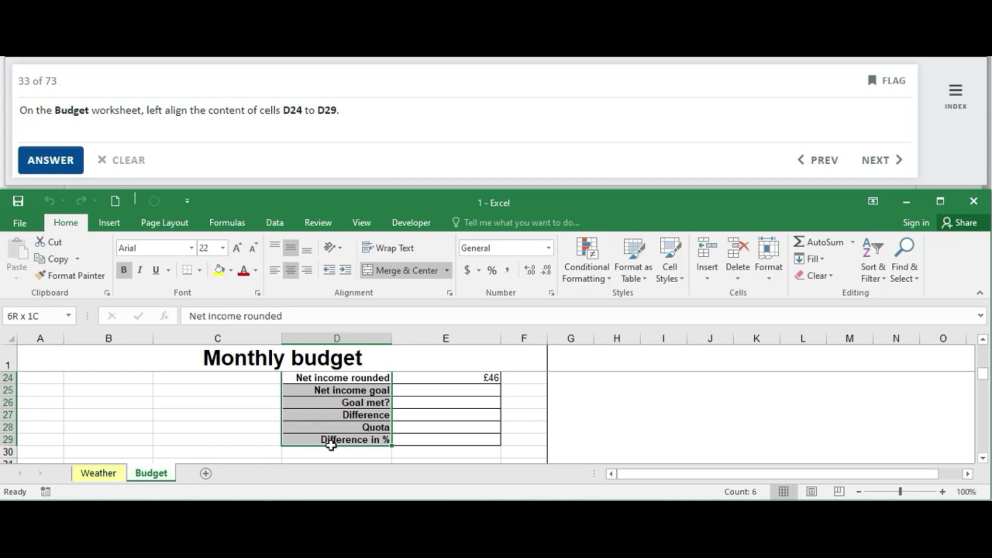
left_click_drag(330, 444, 331, 444)
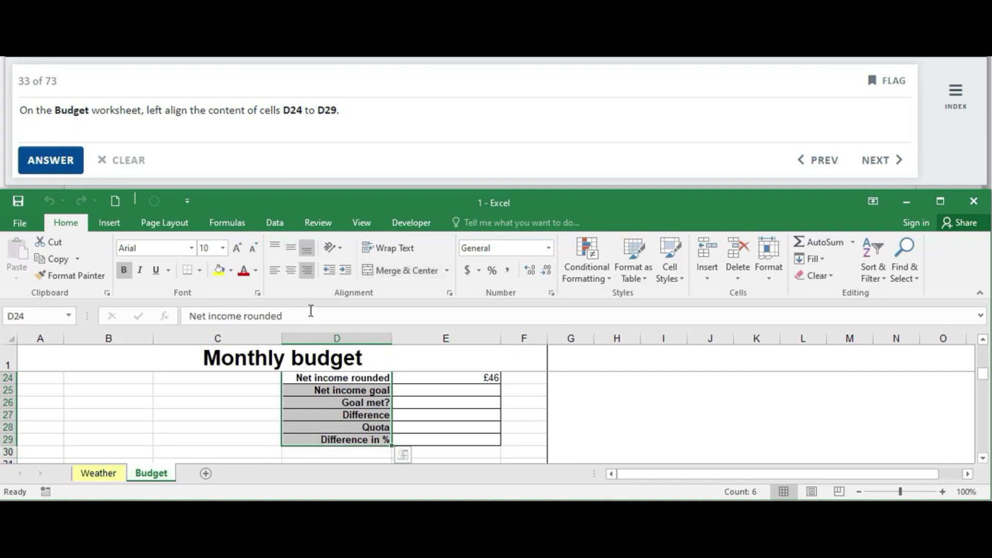
left_click(275, 270)
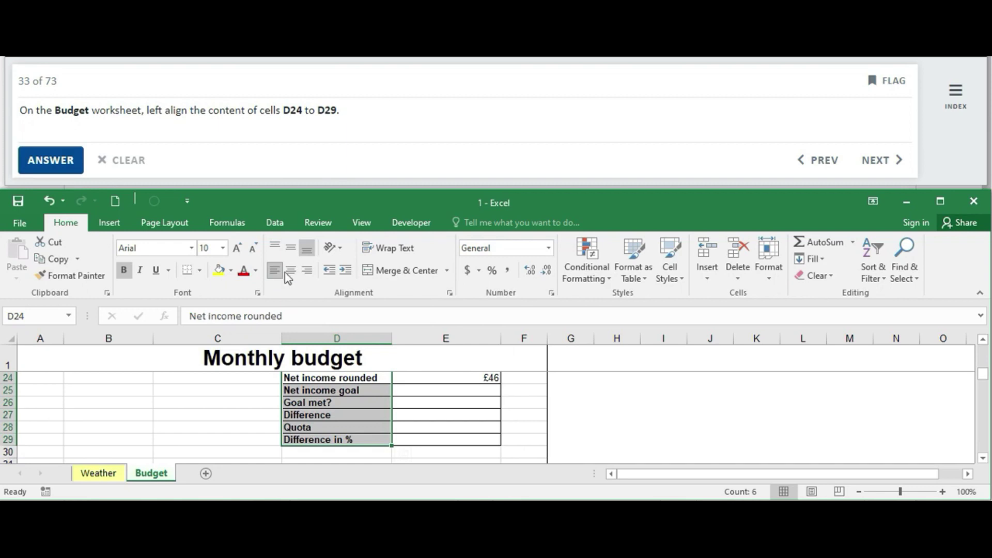
left_click(60, 168)
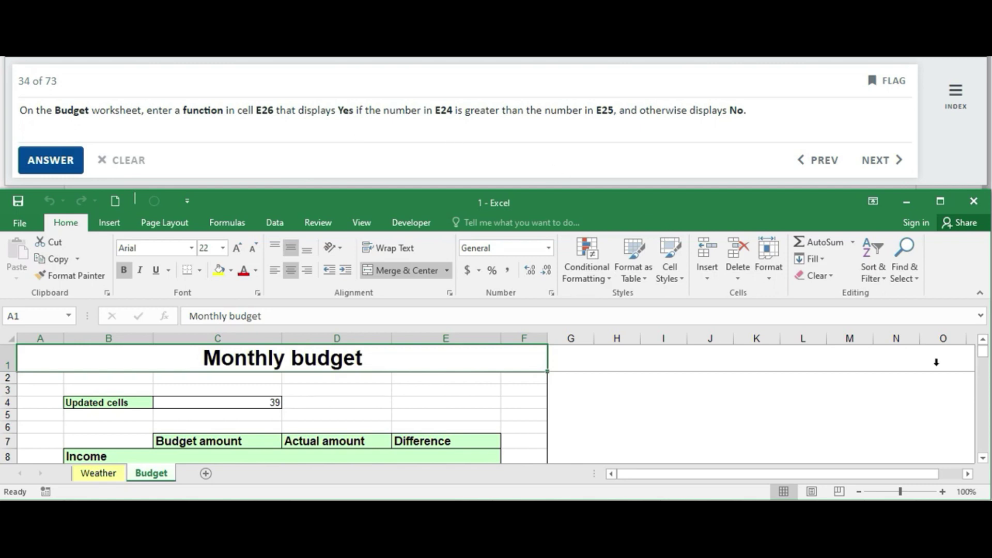
- Scroll down to the Goal met? row, select E26 and open Insert Function
left_click(983, 458)
left_click(983, 458)
left_click(983, 459)
left_click(982, 459)
left_click(983, 458)
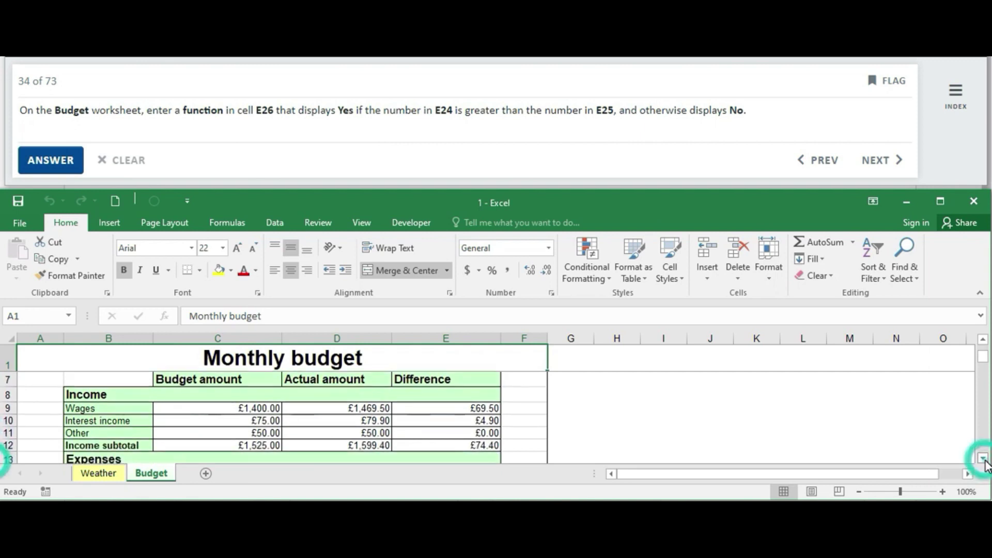
left_click(983, 458)
left_click(982, 459)
left_click(983, 459)
left_click(983, 459)
left_click(983, 458)
left_click(982, 458)
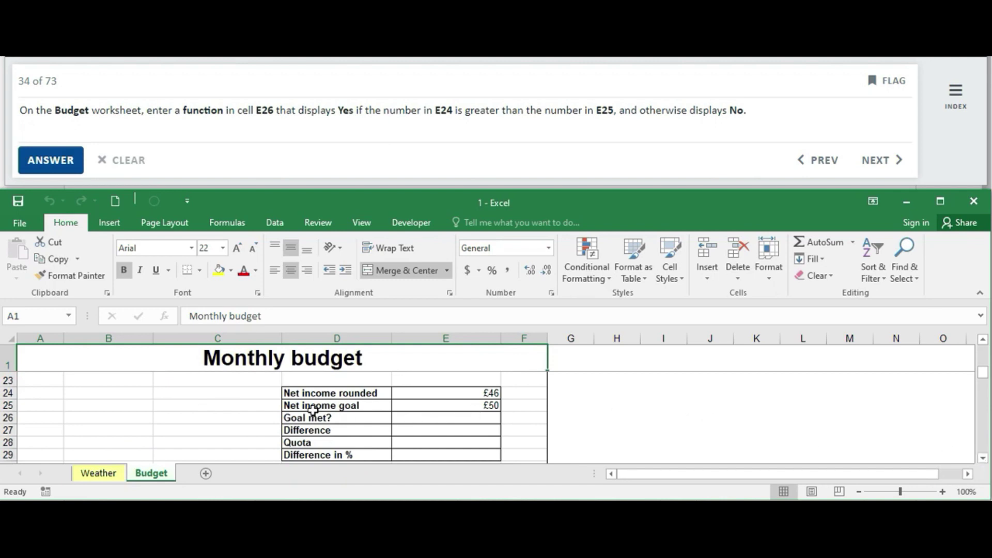
left_click(442, 419)
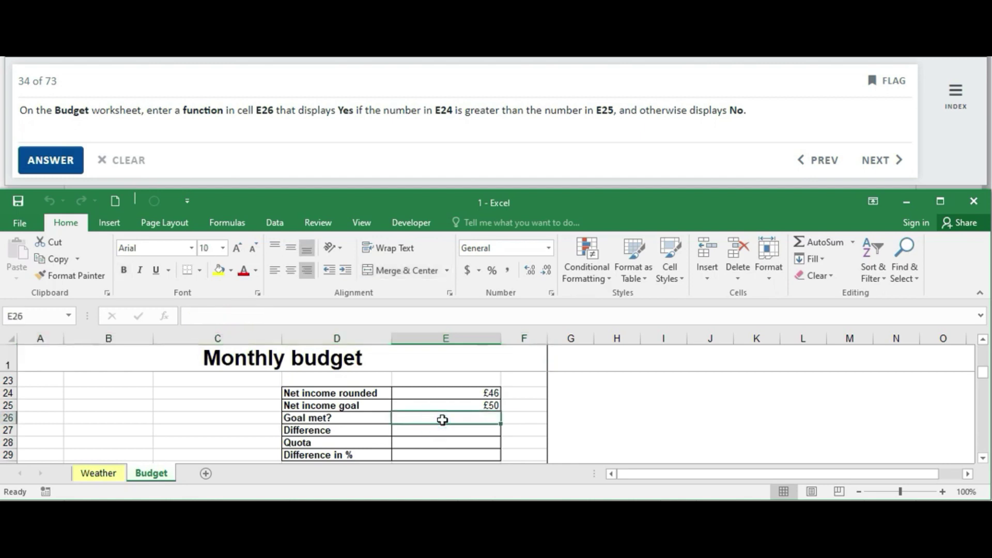
left_click(165, 315)
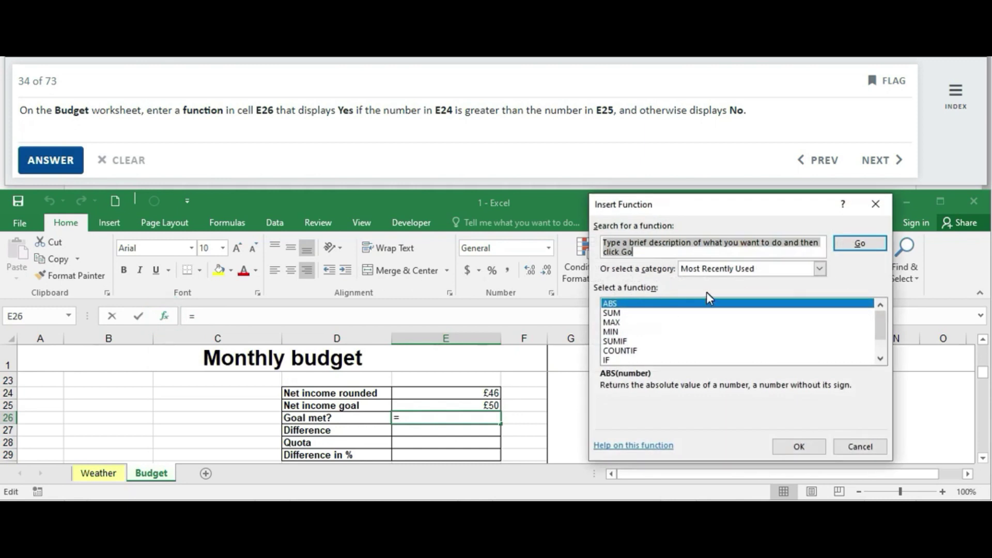
- Enter =IF(E24>E25,"Yes","No") in E26 through the IF function arguments
left_click(619, 359)
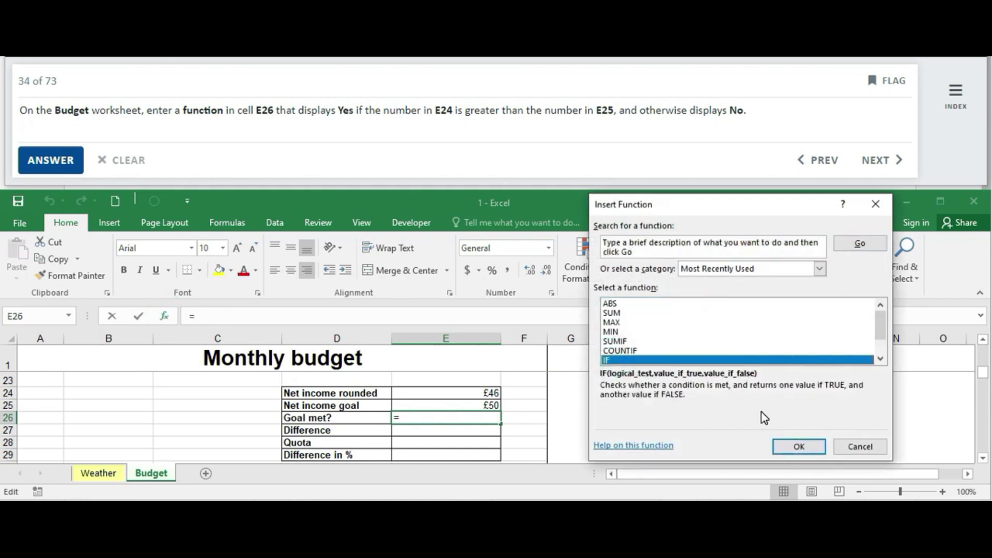
left_click(796, 448)
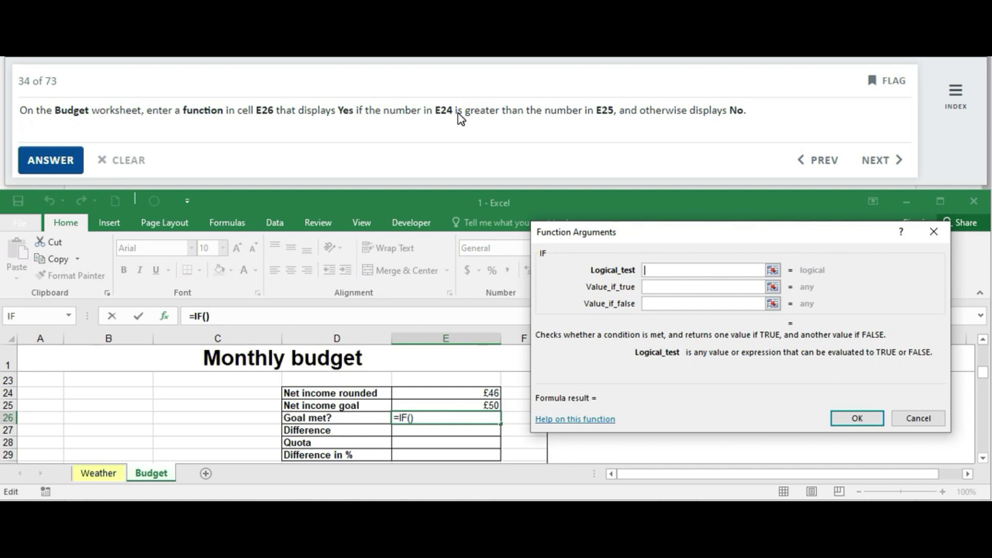
left_click(656, 269)
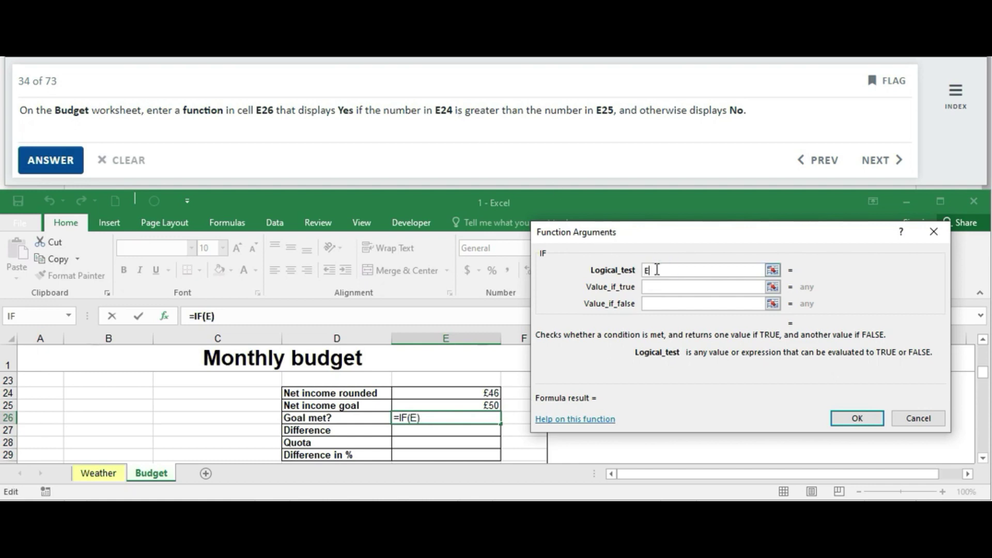
type("E24")
type(">")
type("E")
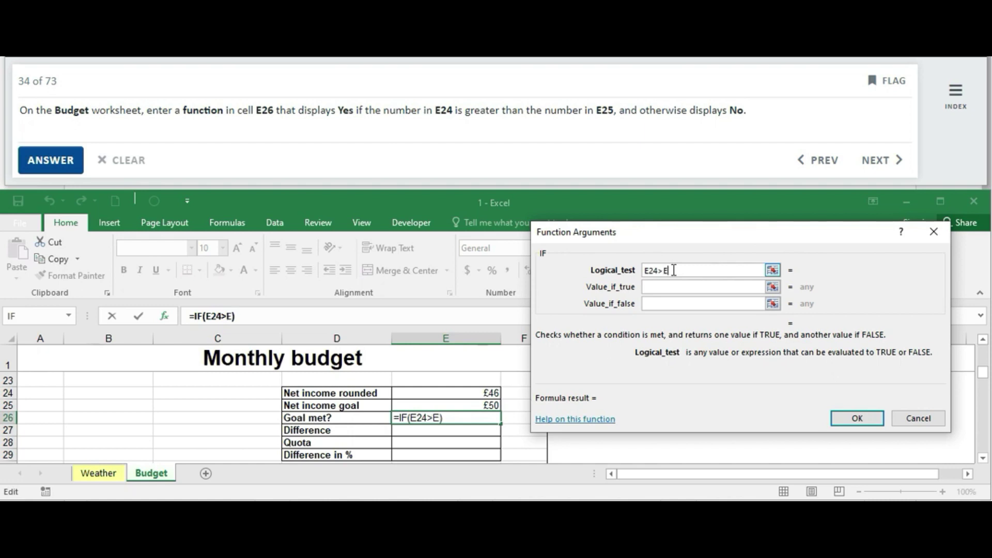
type("25")
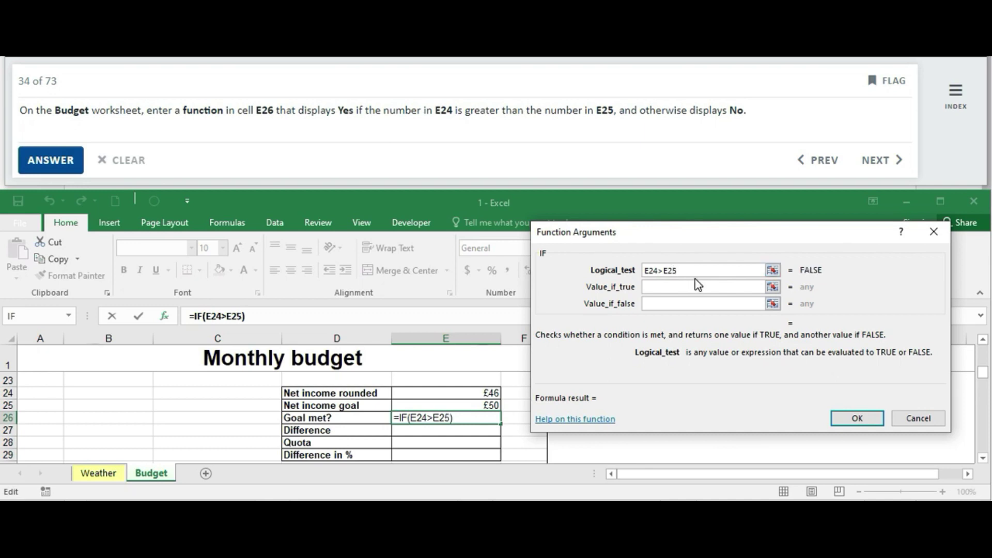
left_click(664, 284)
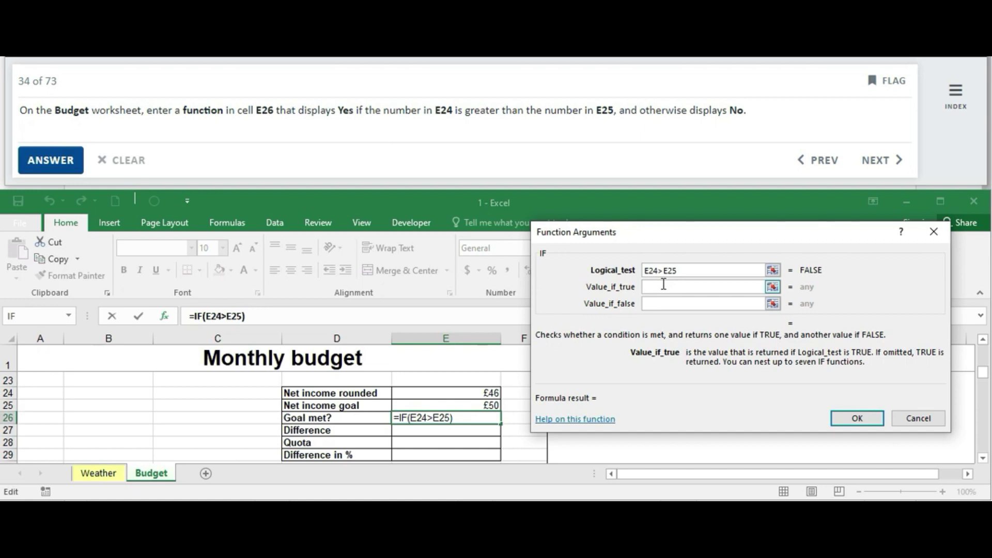
type("Yes")
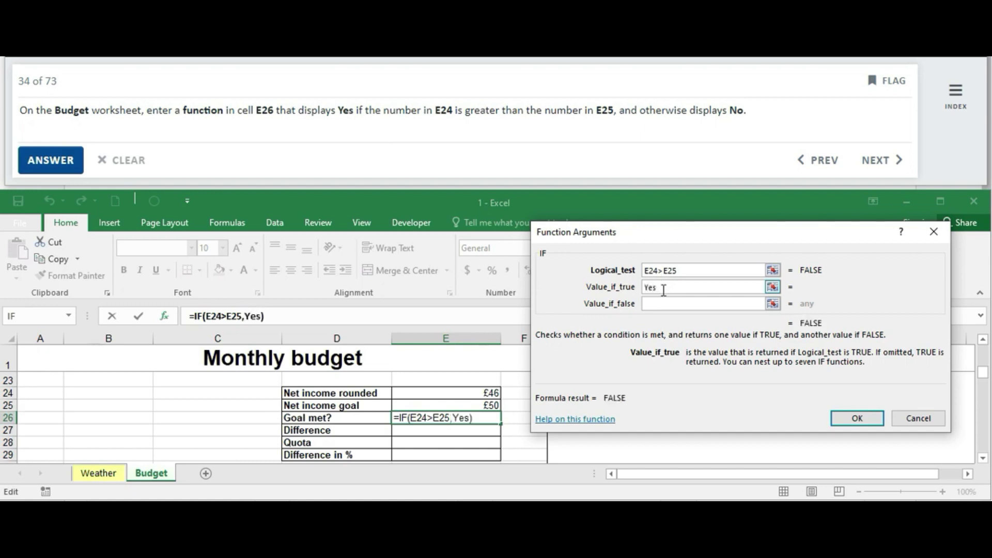
left_click(660, 303)
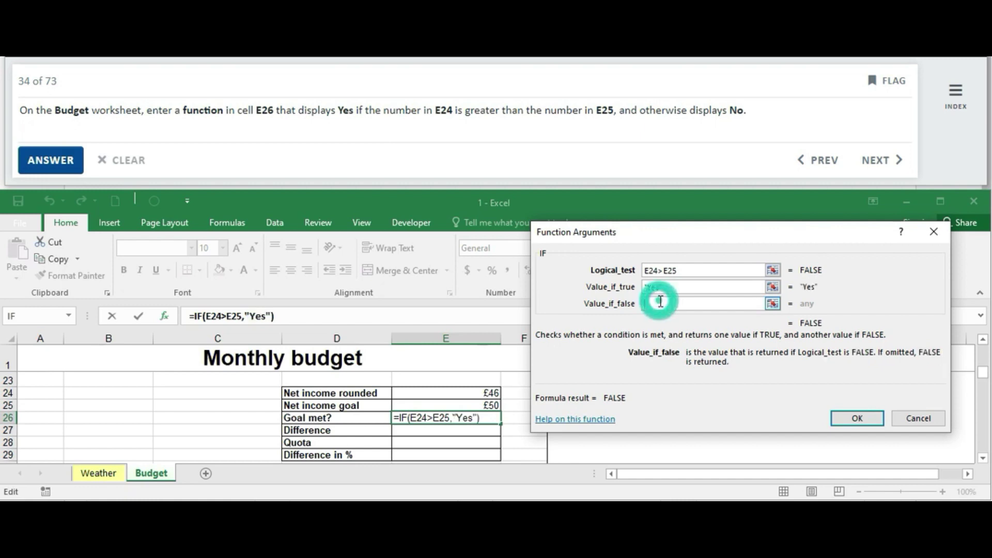
type("No")
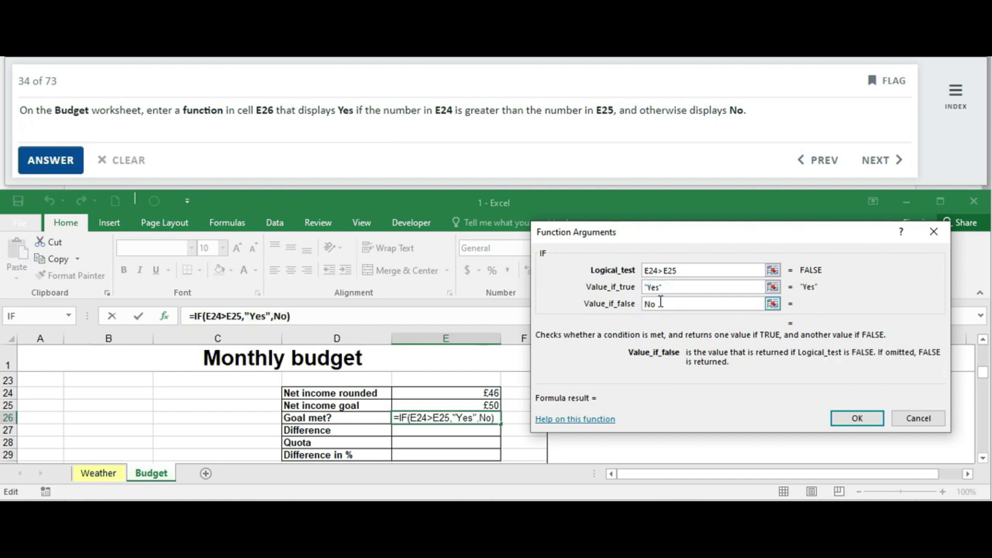
left_click(671, 287)
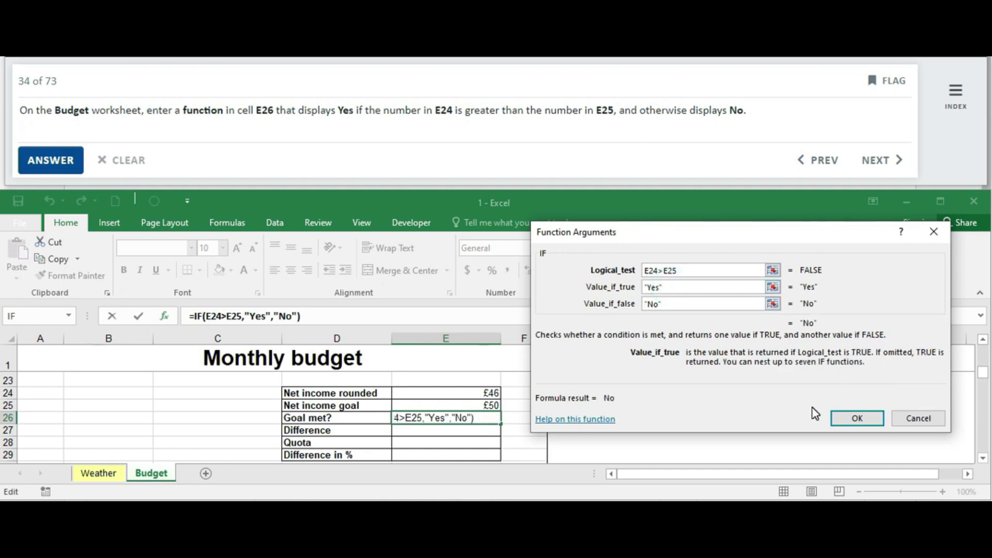
left_click(847, 417)
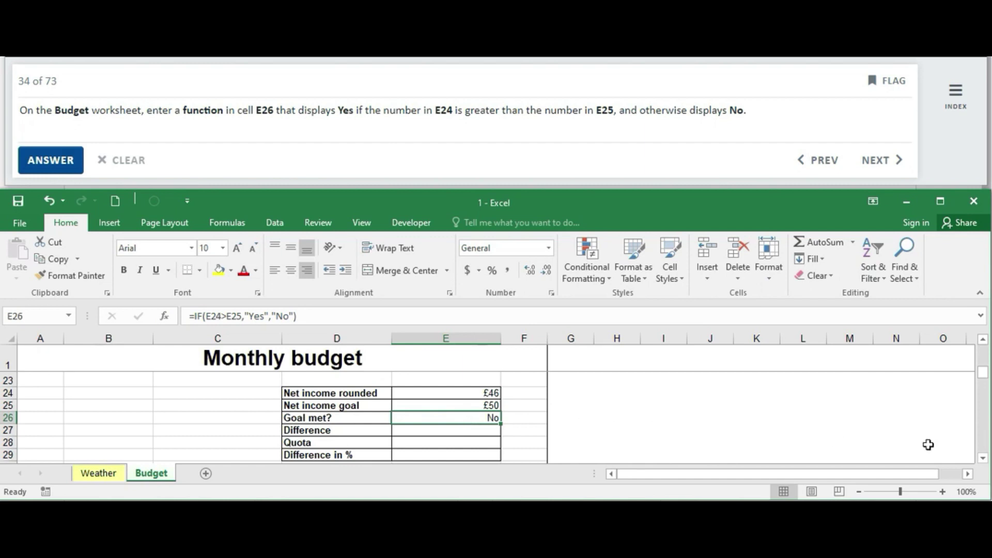
- Check the E24 and E25 values, then submit the Yes/No formula answer
left_click_drag(983, 373, 985, 373)
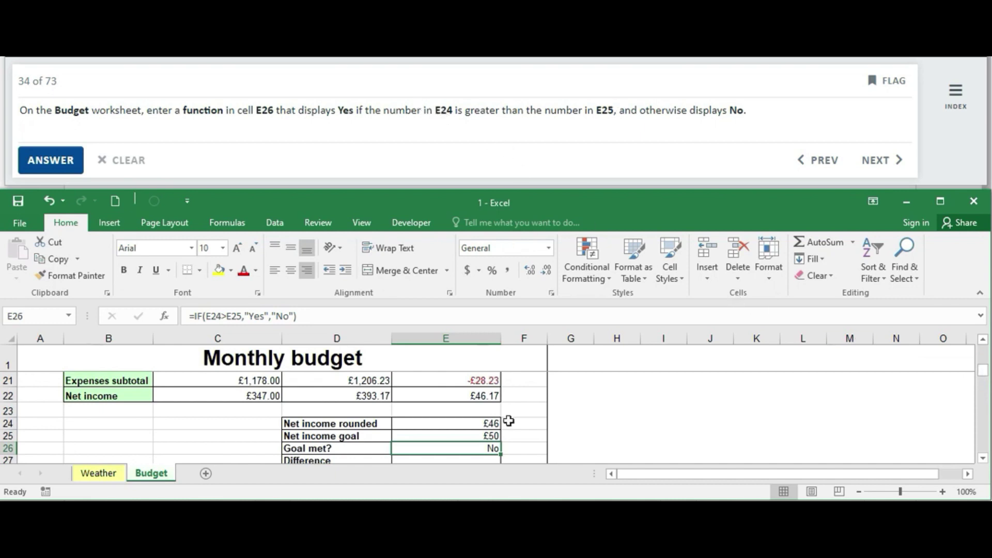
left_click(493, 423)
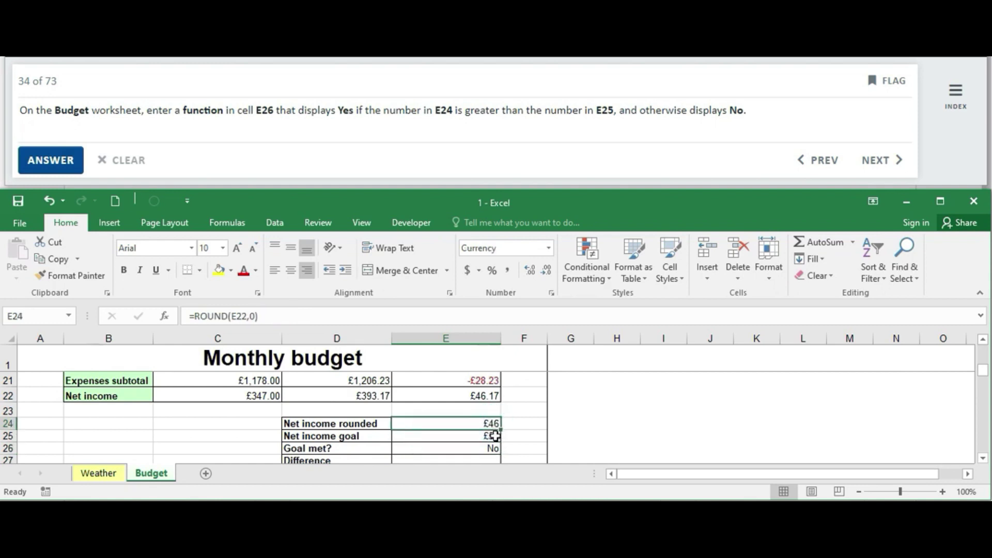
left_click(493, 435)
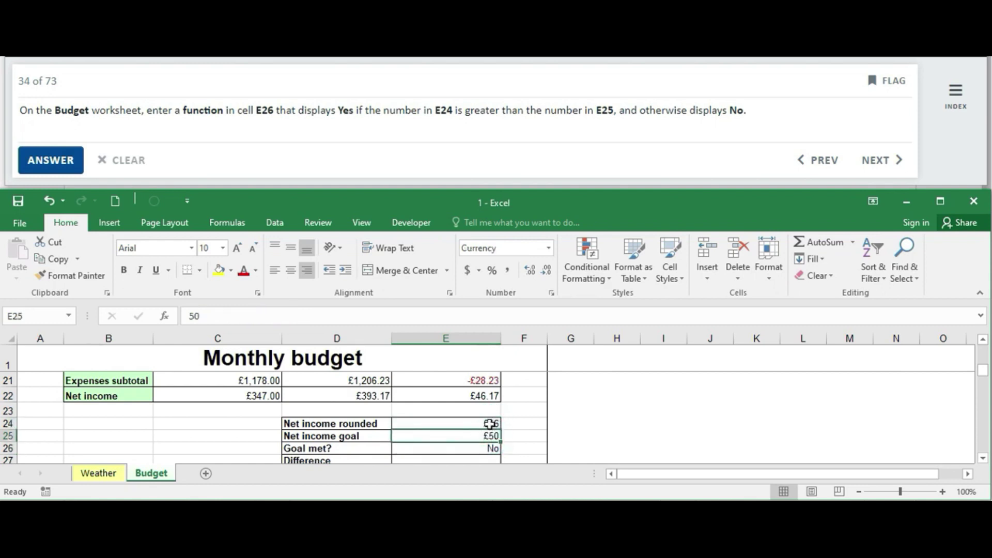
left_click_drag(491, 423, 494, 436)
left_click(505, 425)
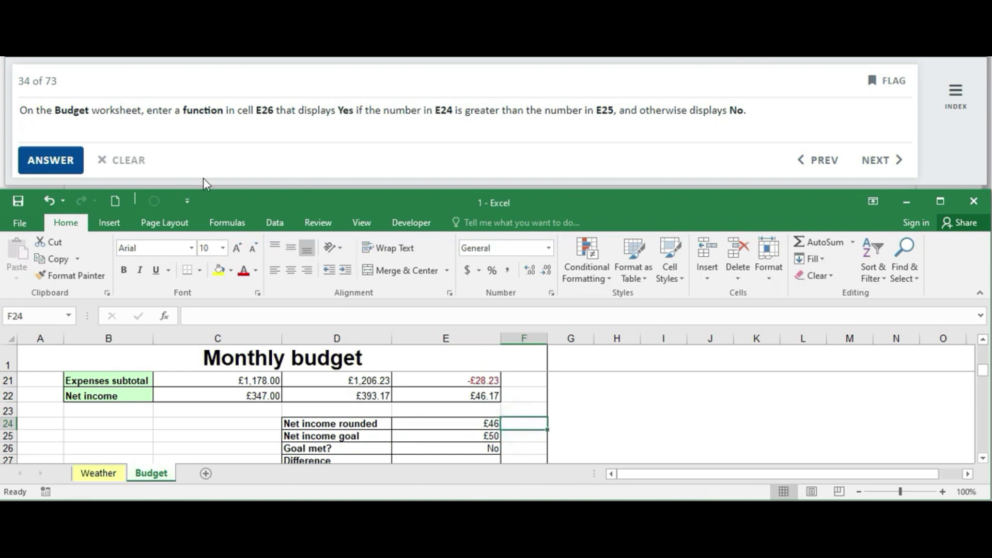
left_click(64, 160)
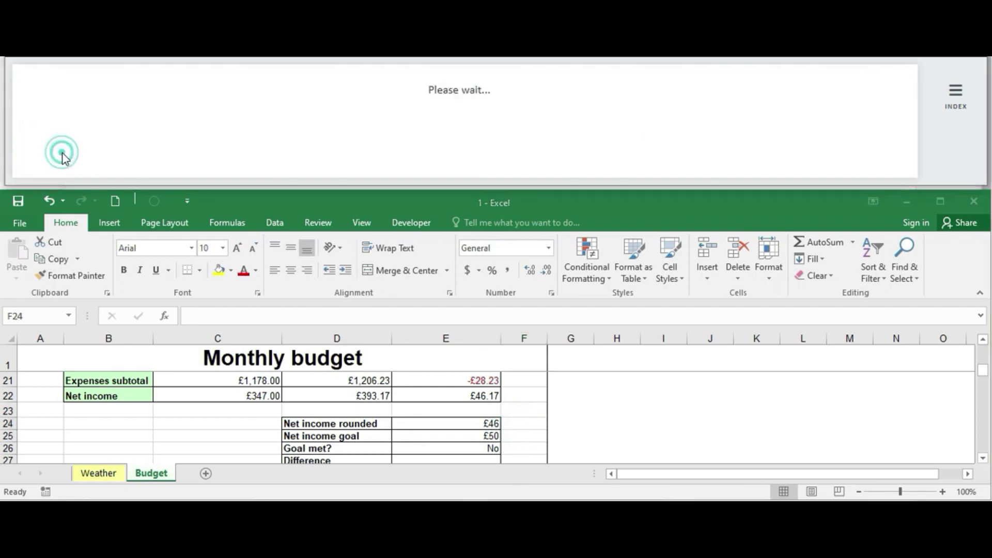
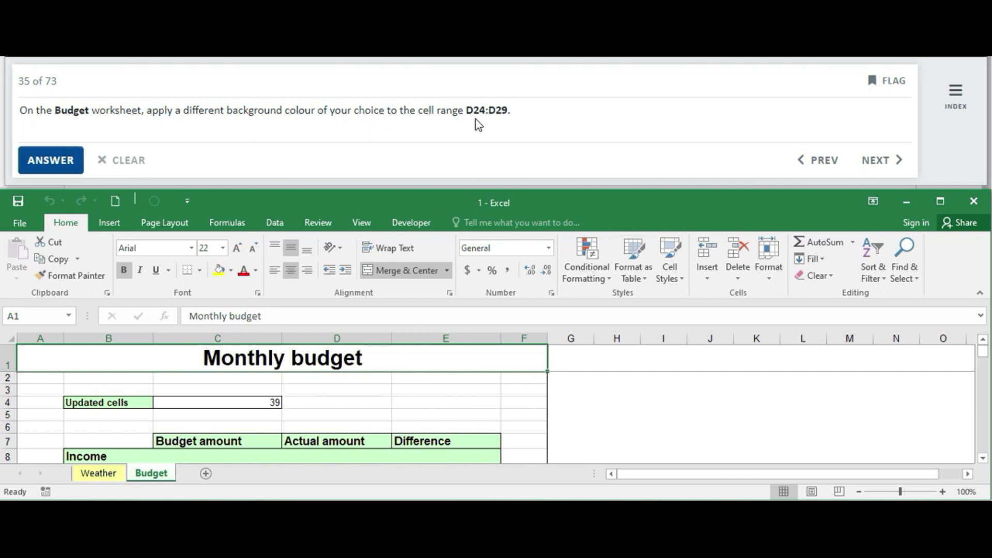
- Fill cells D24:D29 with a blue-grey background and submit question 35
left_click_drag(983, 354, 983, 376)
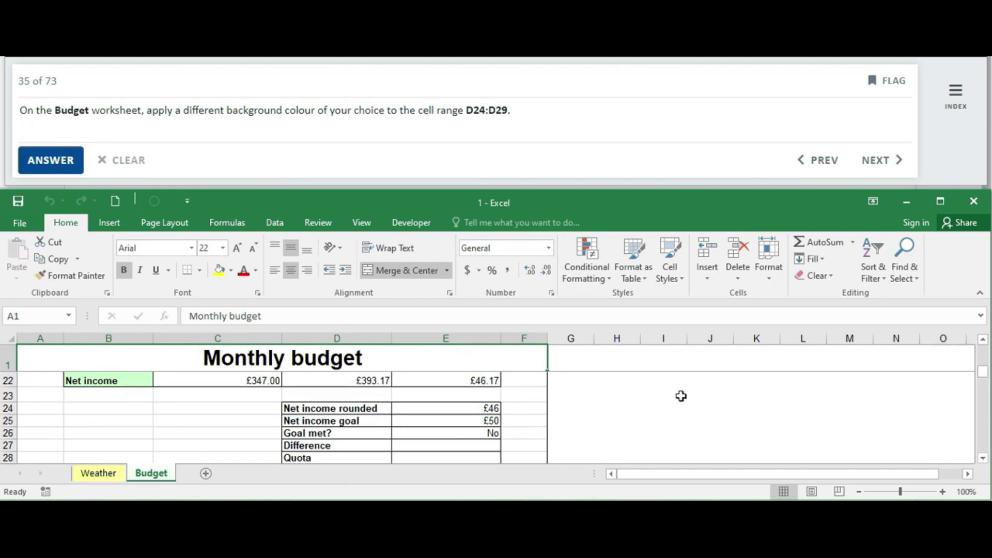
left_click_drag(307, 409, 311, 437)
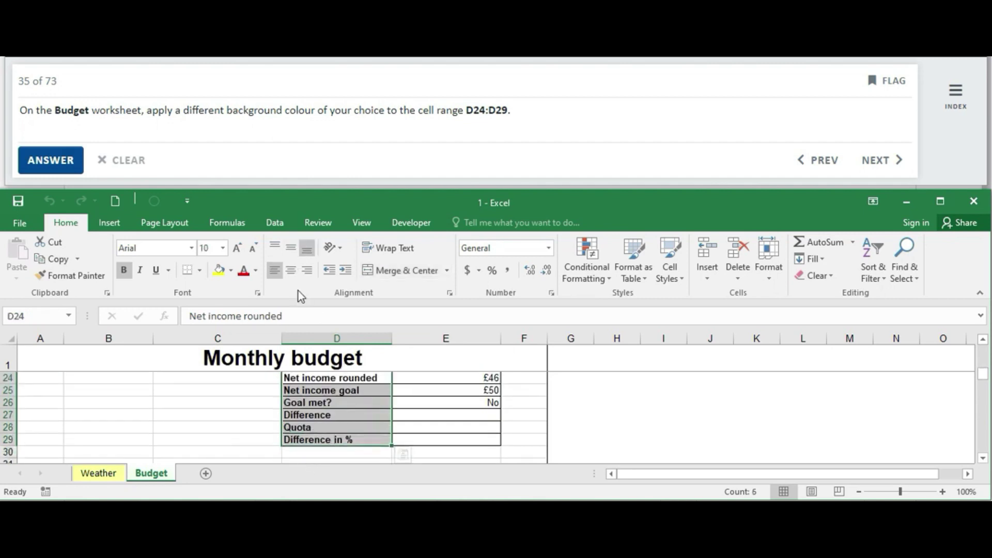
left_click(231, 272)
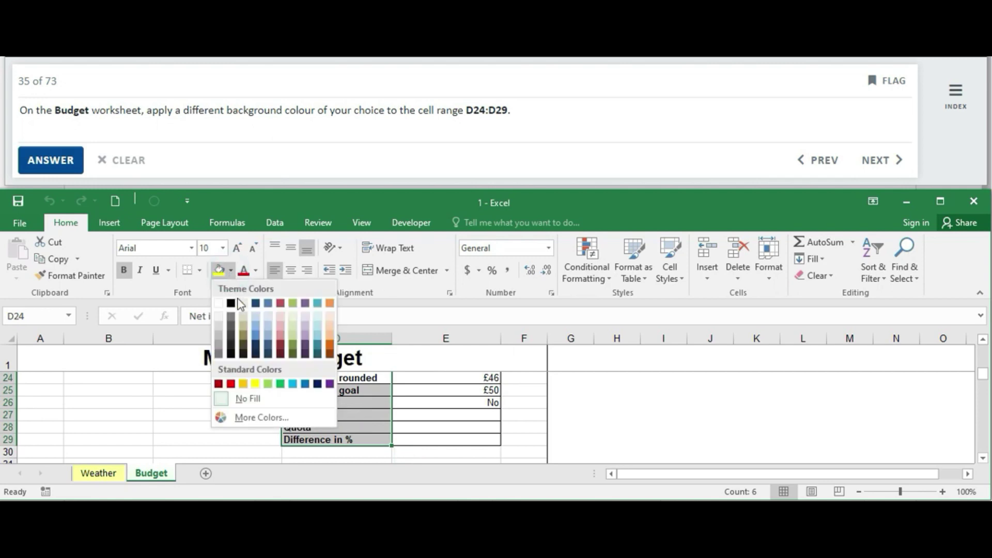
left_click(266, 316)
left_click(434, 417)
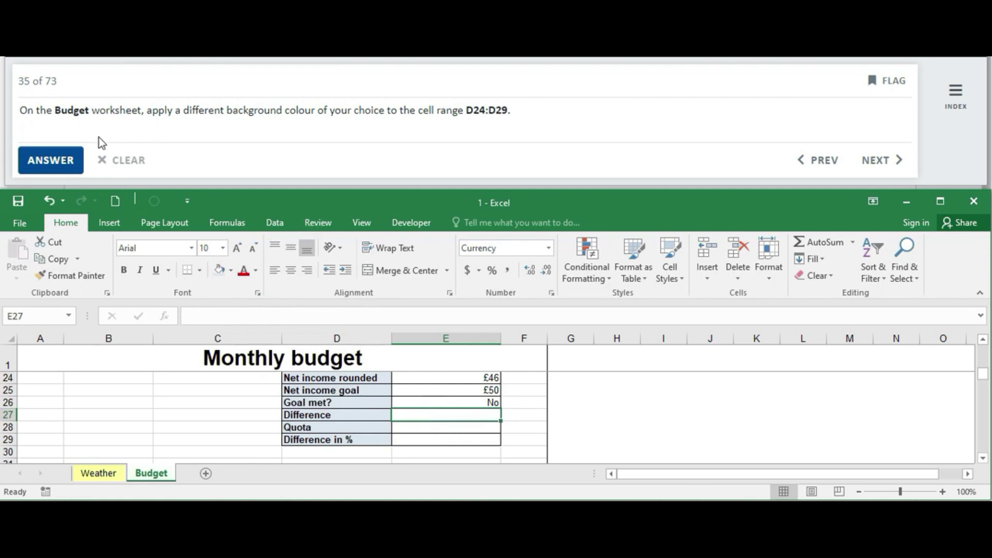
left_click(61, 164)
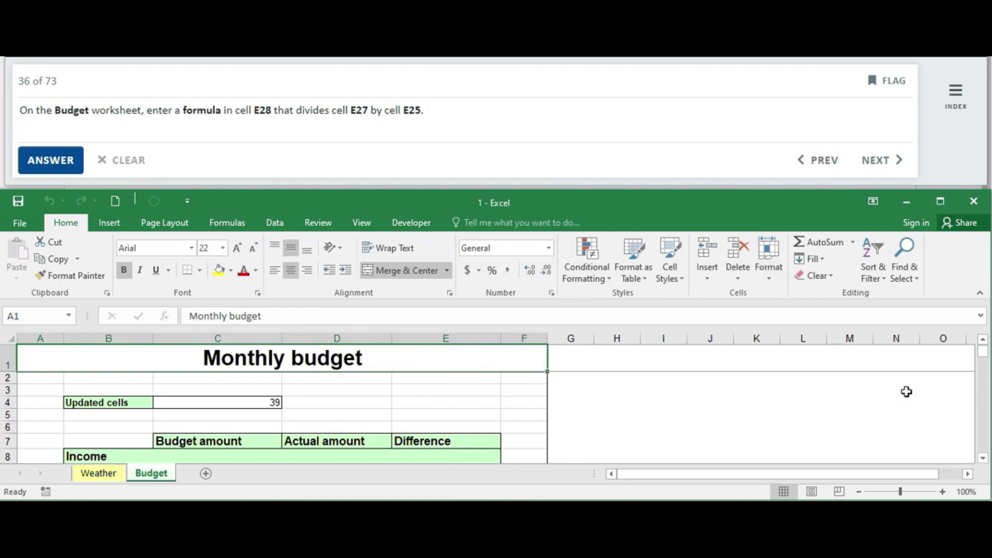
- Enter =E27/E25 in E28 so Quota shows 0.08, and submit the answer
left_click(983, 459)
left_click(983, 459)
left_click(984, 459)
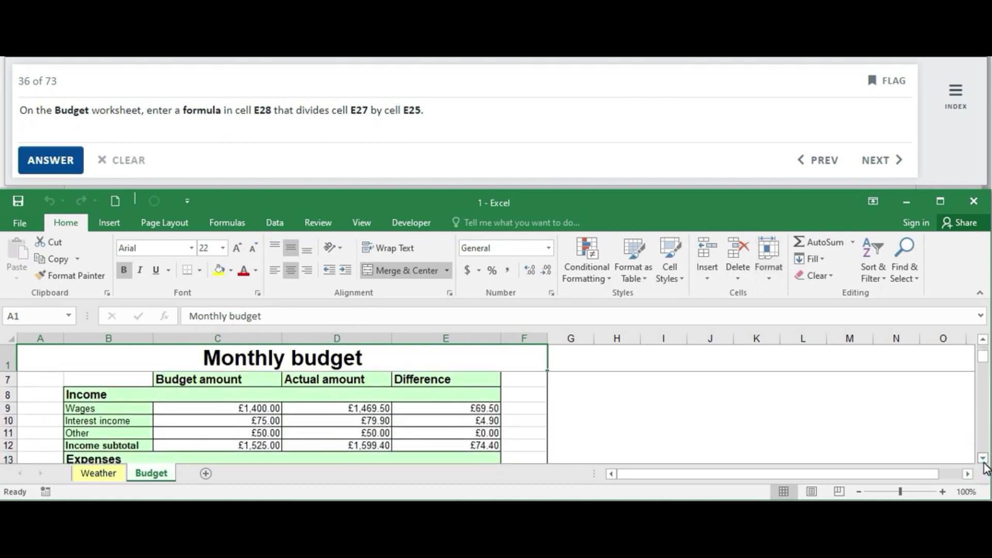
left_click(983, 459)
left_click(984, 459)
left_click(983, 459)
left_click(983, 459)
left_click(984, 459)
left_click(984, 459)
left_click(983, 458)
left_click(983, 459)
left_click(983, 459)
left_click(983, 459)
left_click(983, 459)
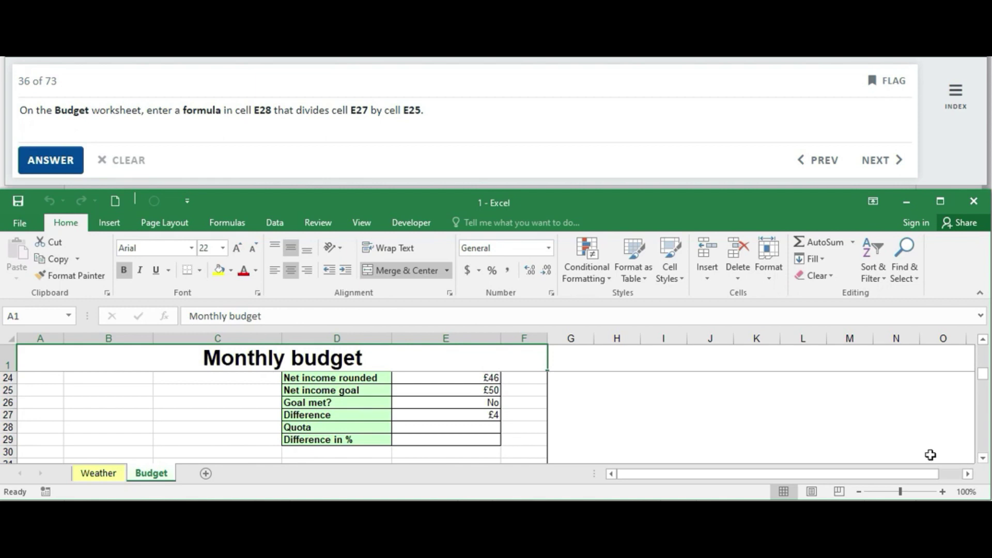
left_click(482, 431)
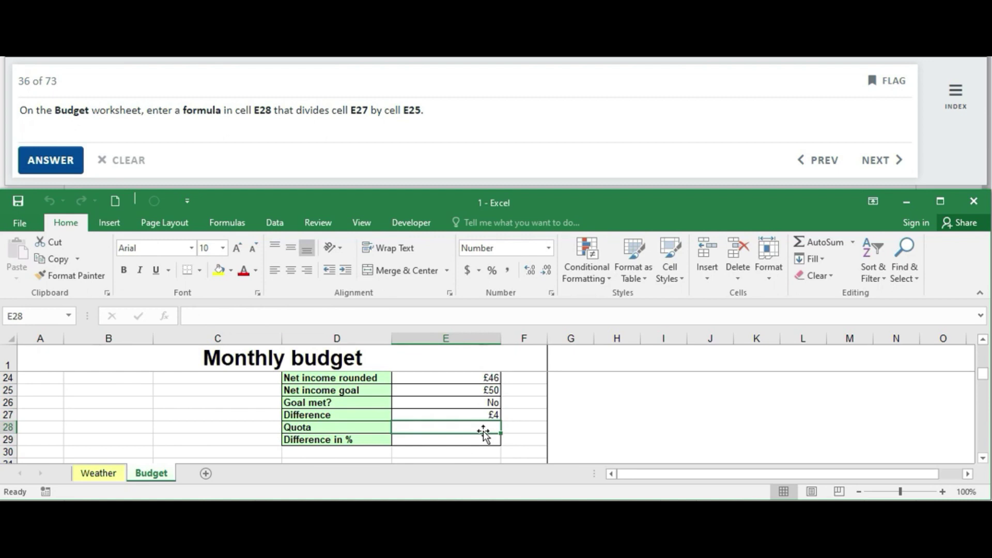
type("=")
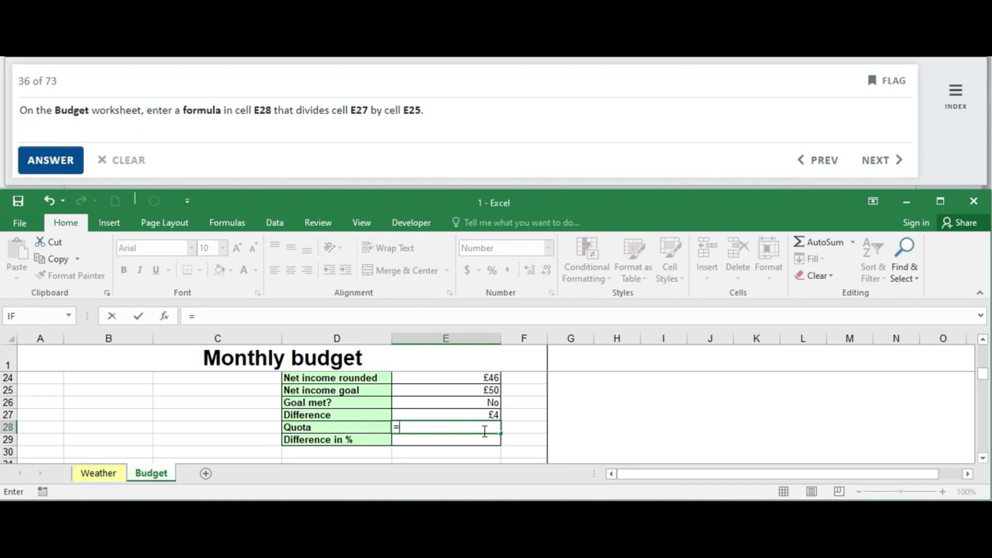
type("E")
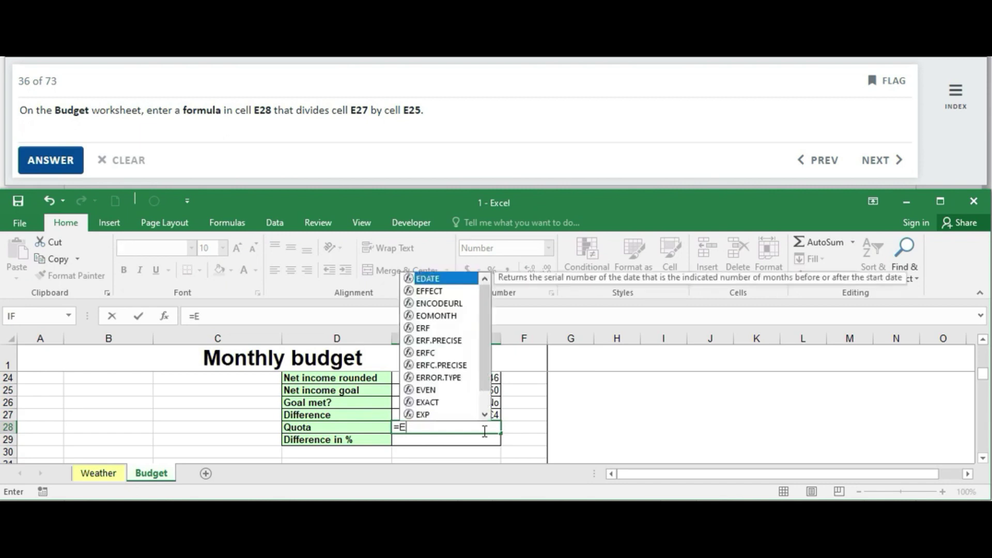
type("27/")
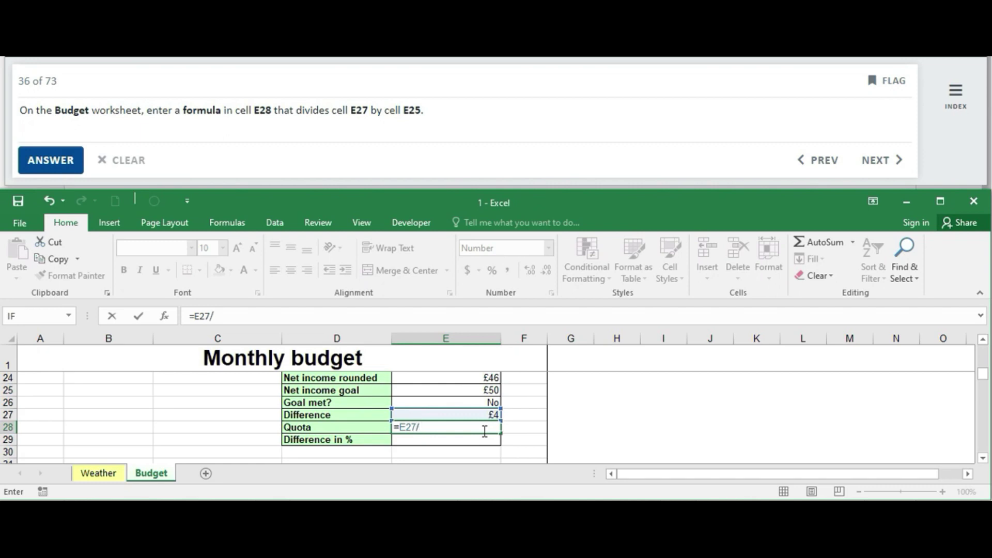
type("E25")
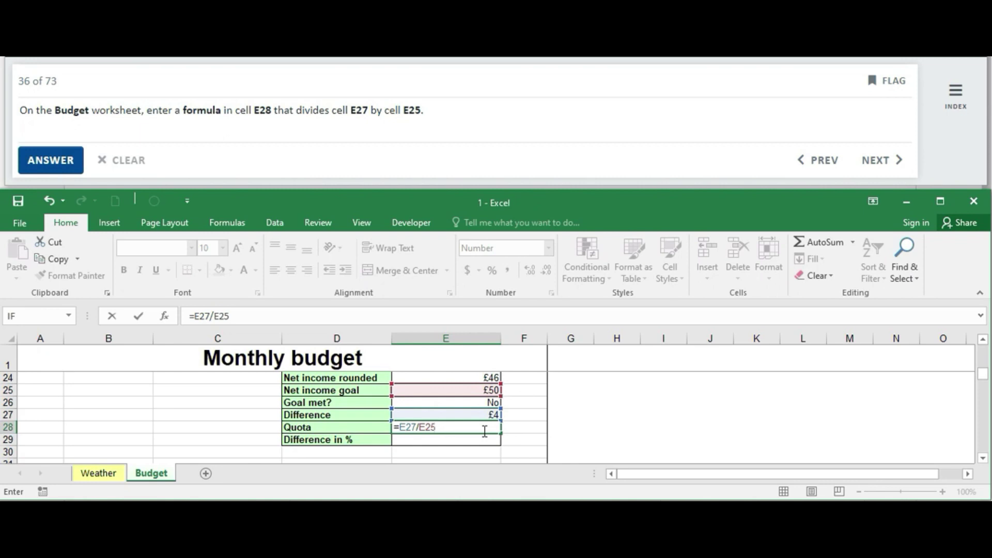
key("Return")
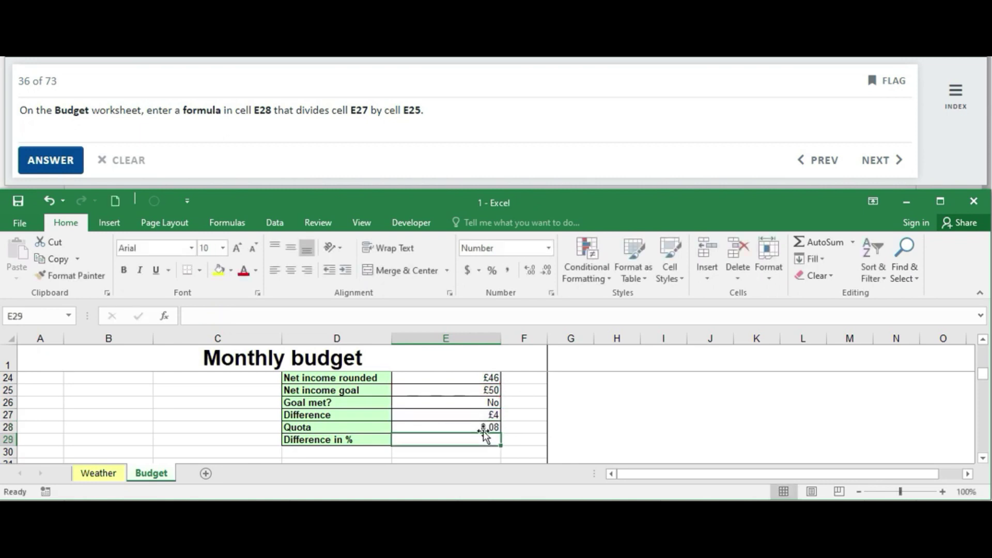
left_click(491, 427)
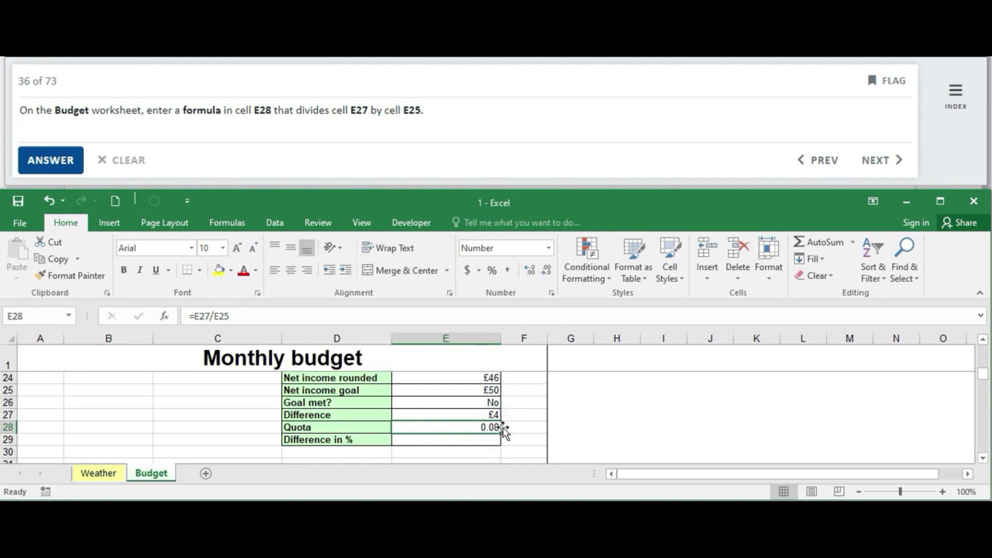
left_click(44, 159)
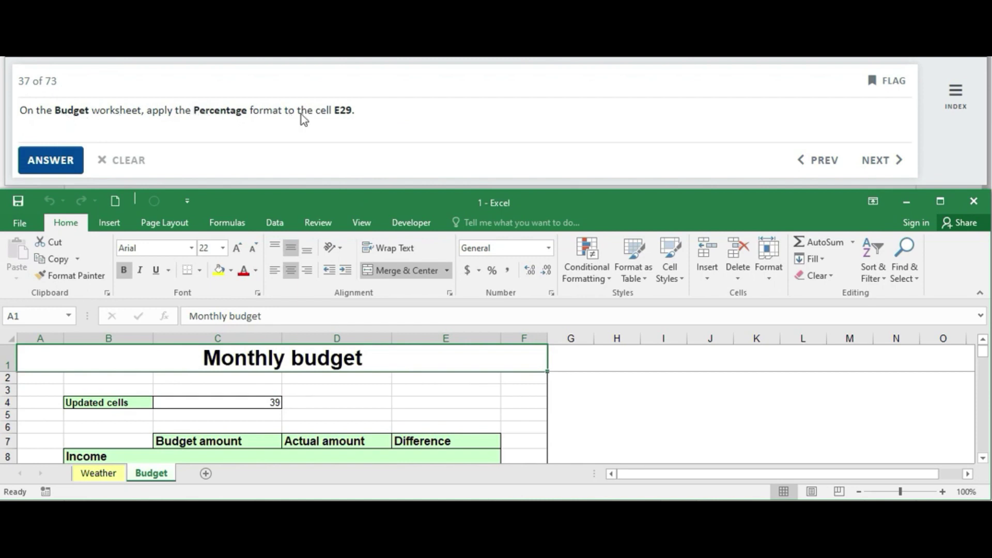
- Apply Percent Style to E29 so it shows 8%, and submit the answer
left_click_drag(982, 351, 983, 383)
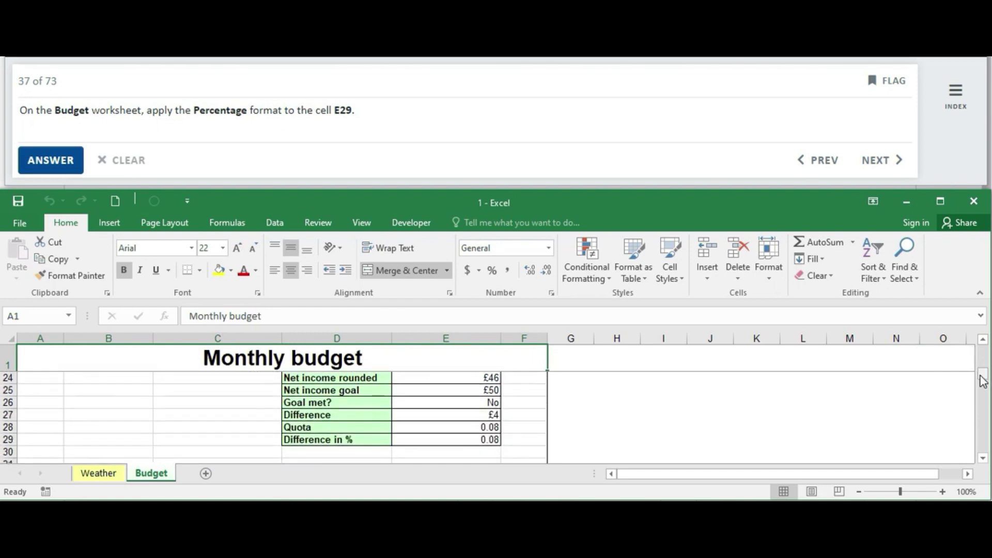
left_click(488, 441)
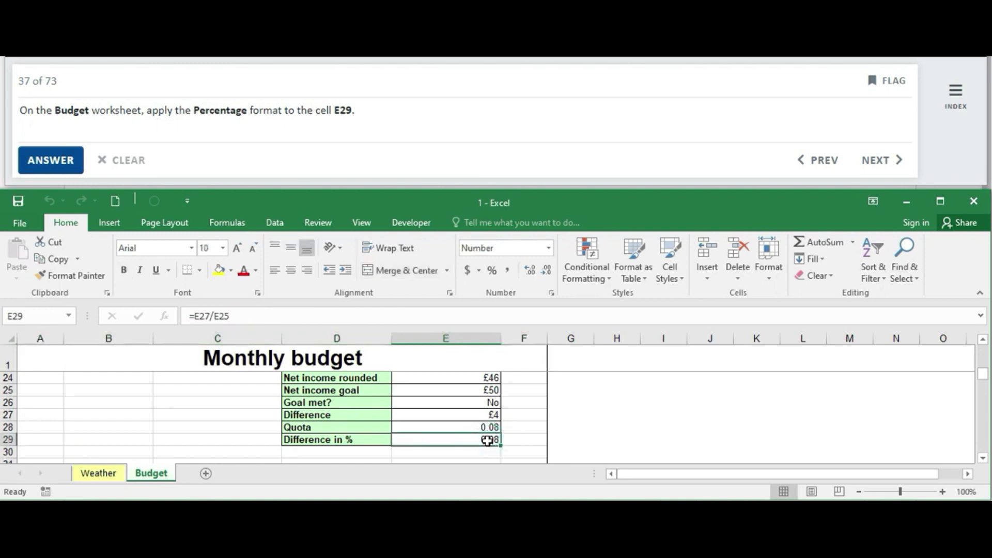
left_click(493, 272)
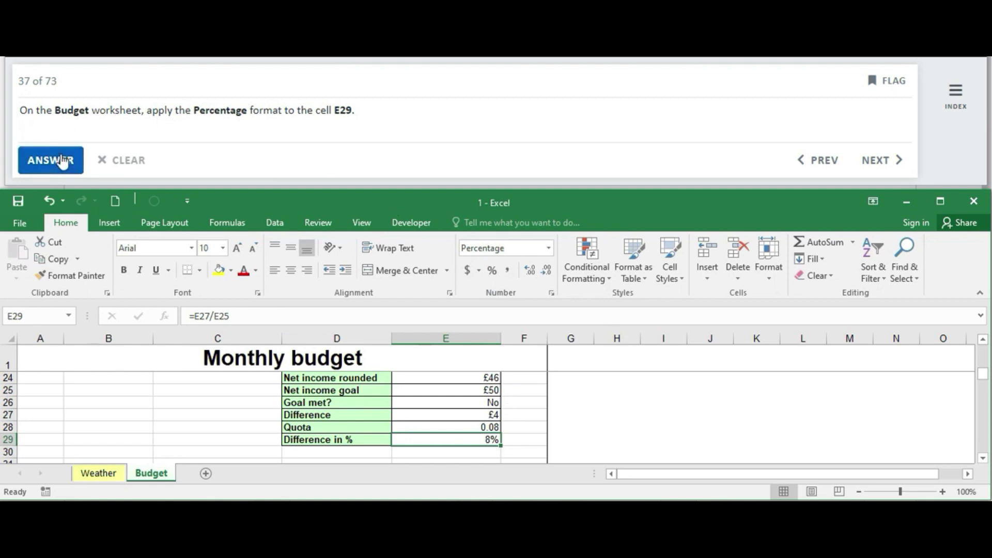
left_click(50, 160)
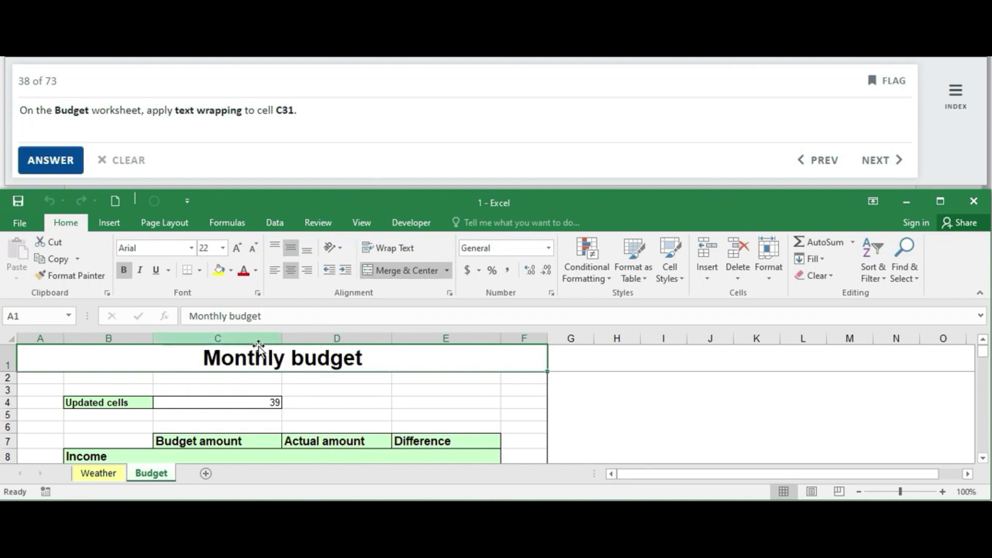
- Turn on Wrap Text for the C31 heading and submit the answer
left_click(245, 335)
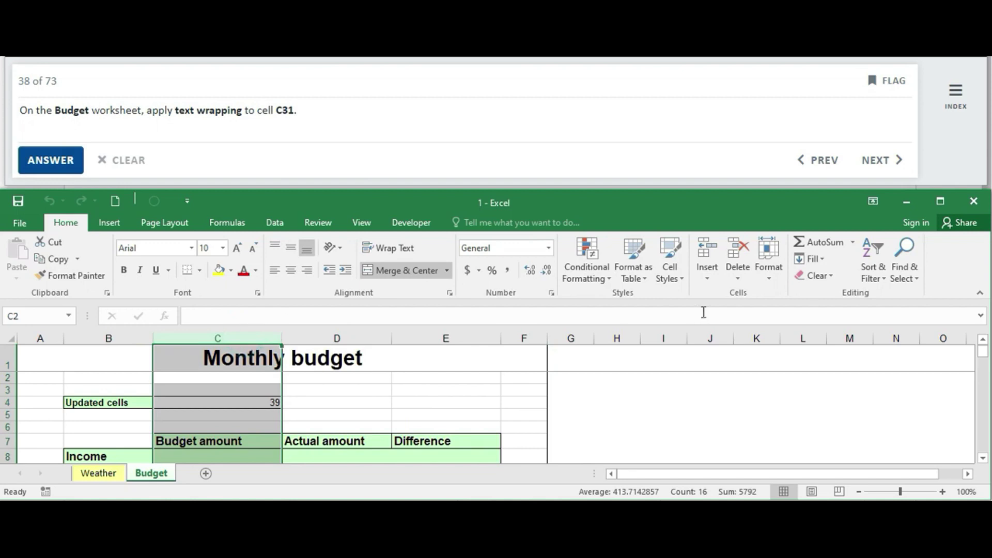
left_click_drag(983, 360, 983, 376)
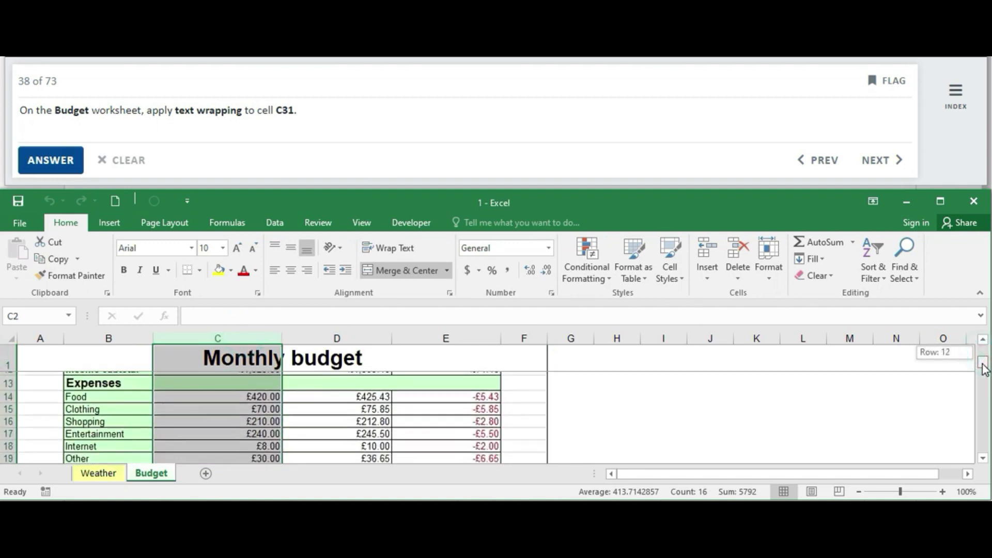
left_click_drag(983, 376, 985, 387)
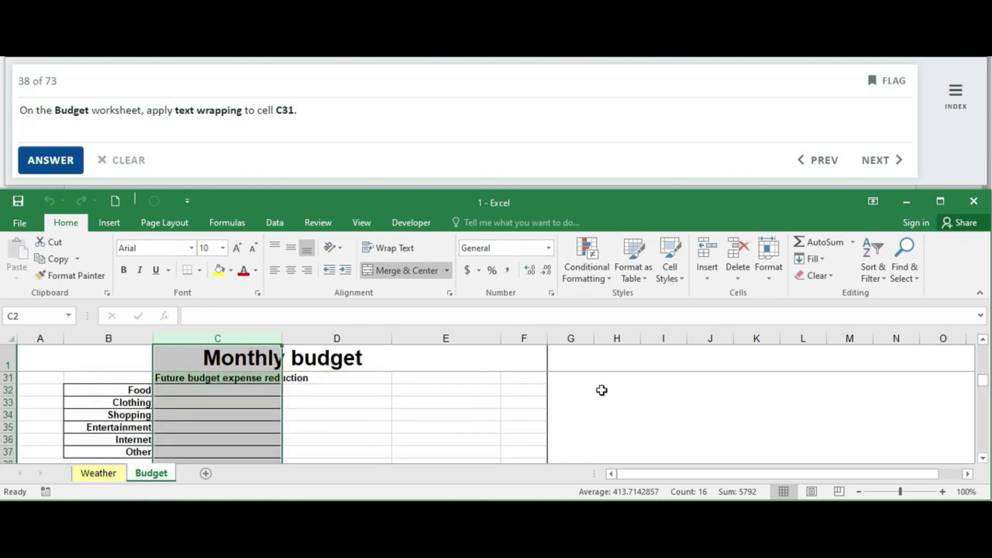
left_click(222, 379)
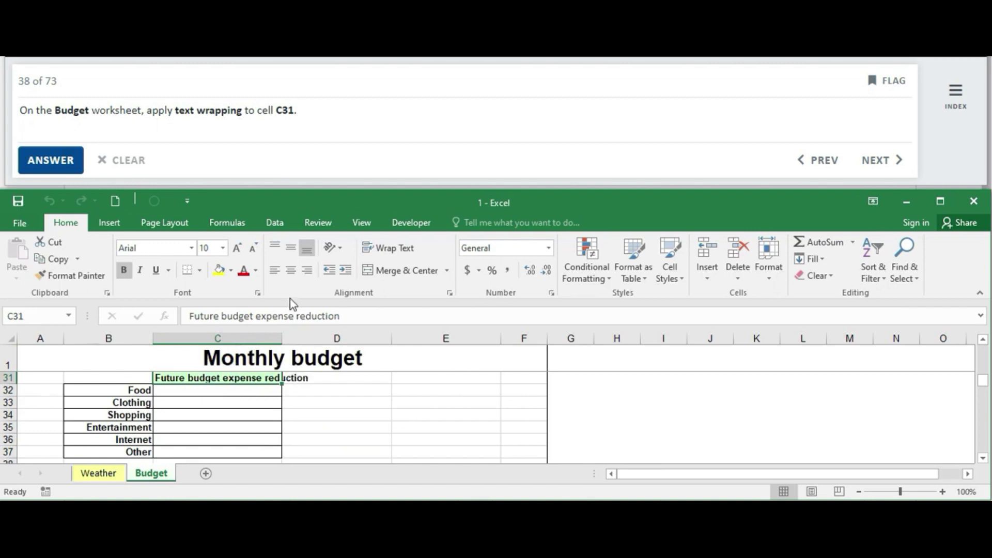
left_click(391, 253)
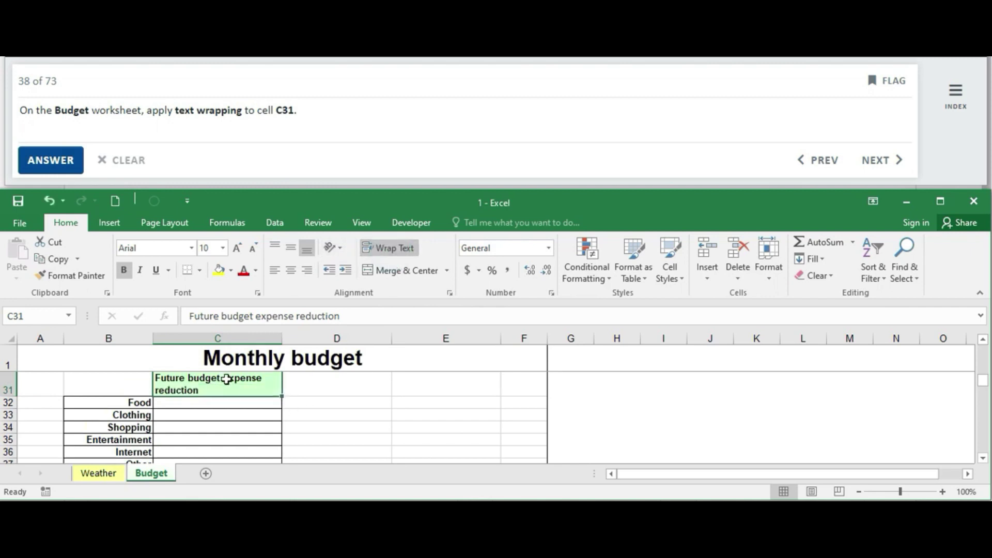
left_click(59, 156)
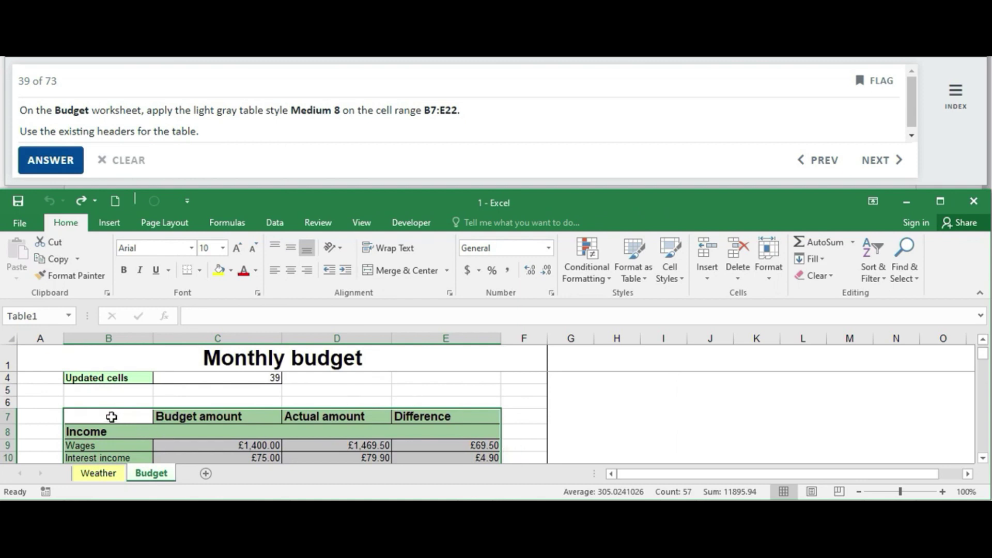
- Format B7:E22 as a table in gray style Medium 8 with headers, and submit
left_click_drag(109, 416, 457, 456)
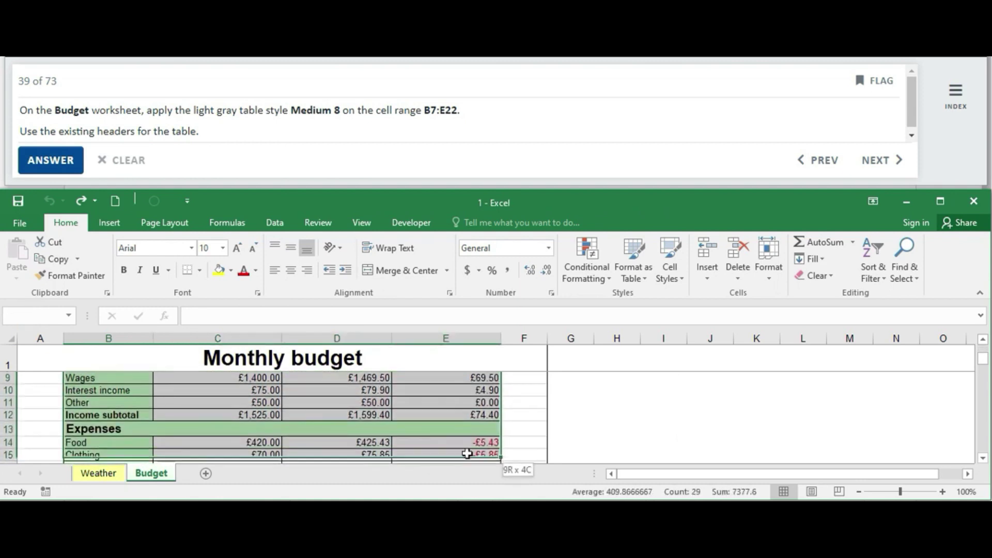
mouse_move(458, 456)
left_mouse_down()
mouse_move(468, 456)
mouse_move(469, 410)
left_mouse_up()
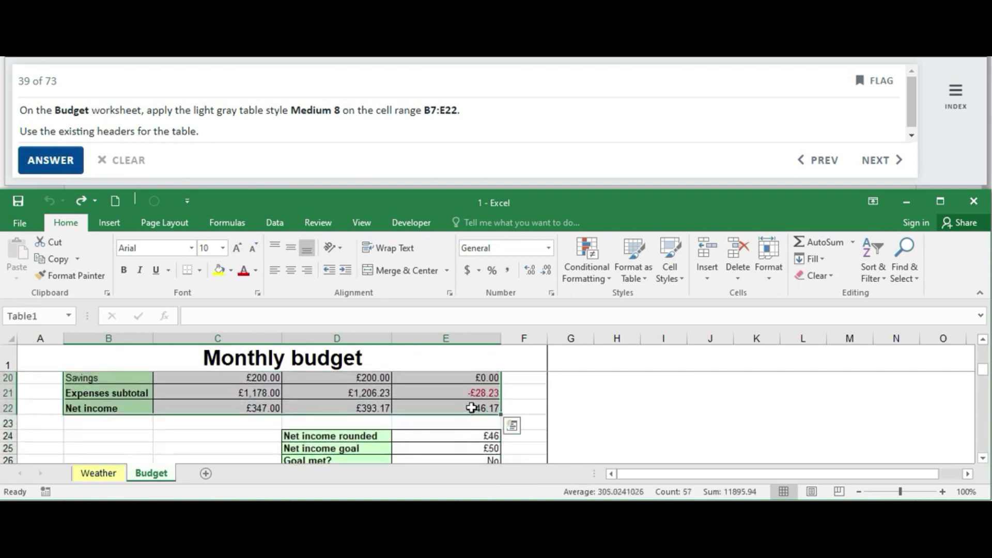
left_click(646, 280)
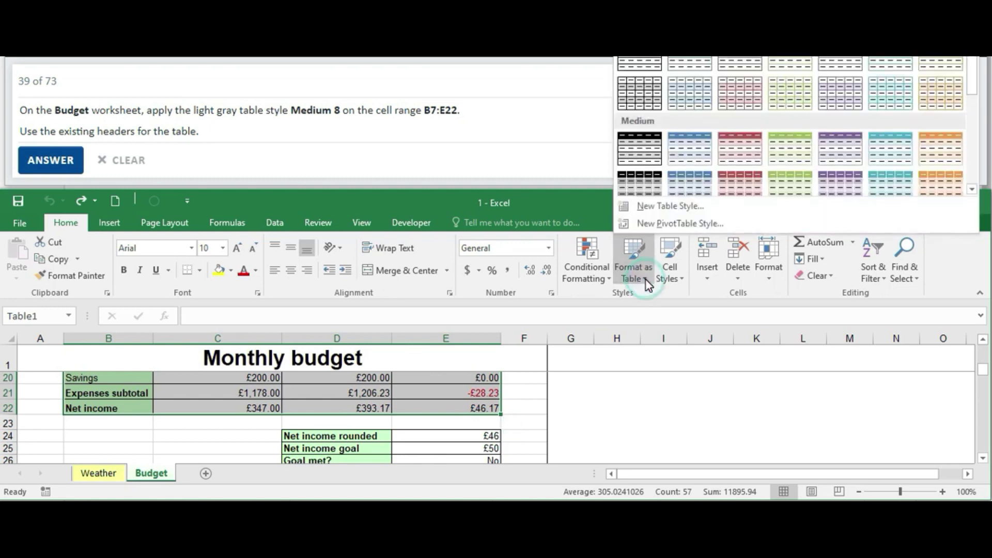
left_click(639, 181)
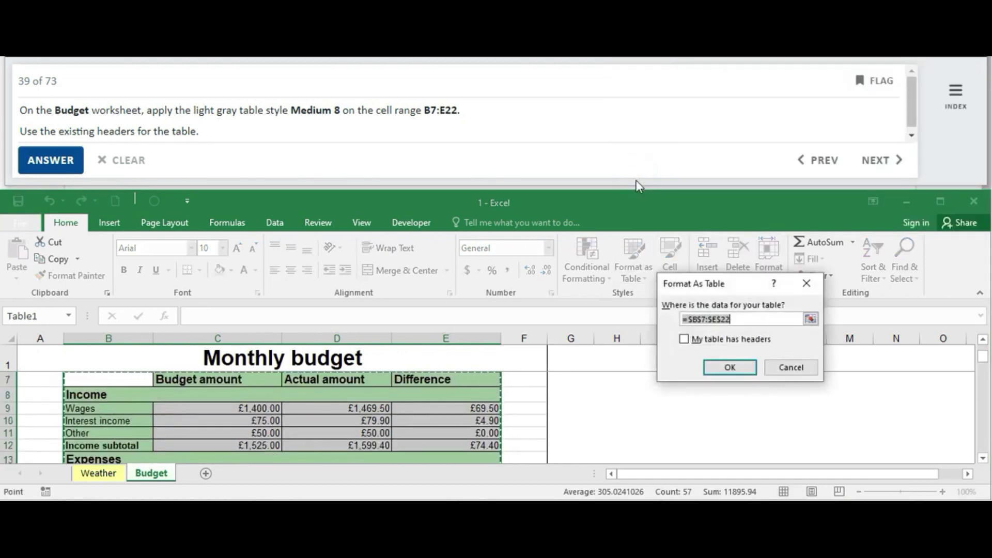
left_click(683, 339)
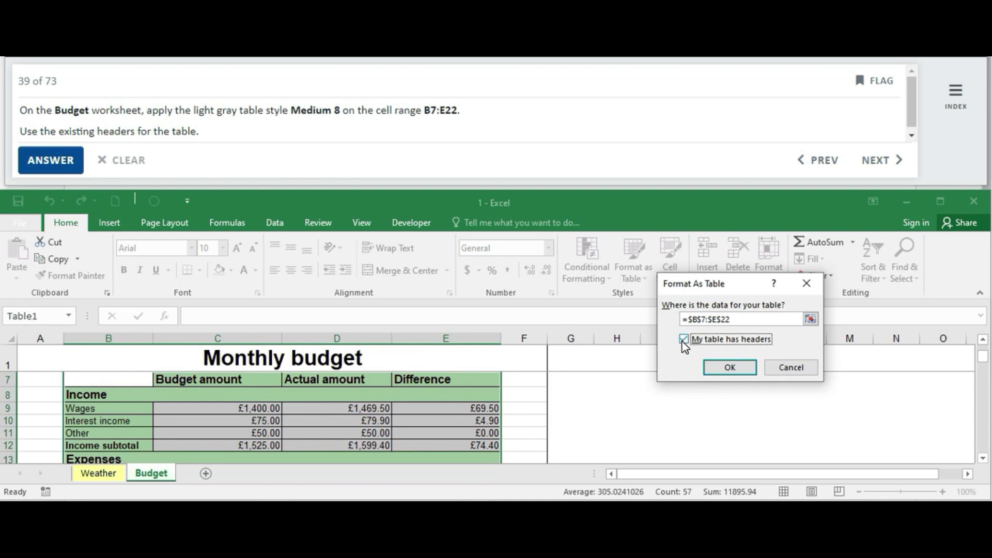
left_click(722, 369)
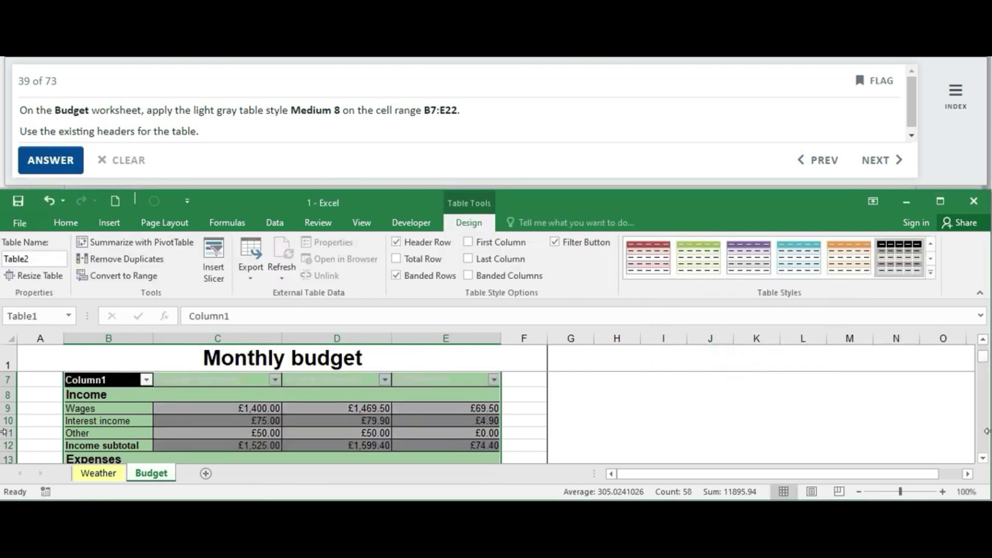
left_click(983, 457)
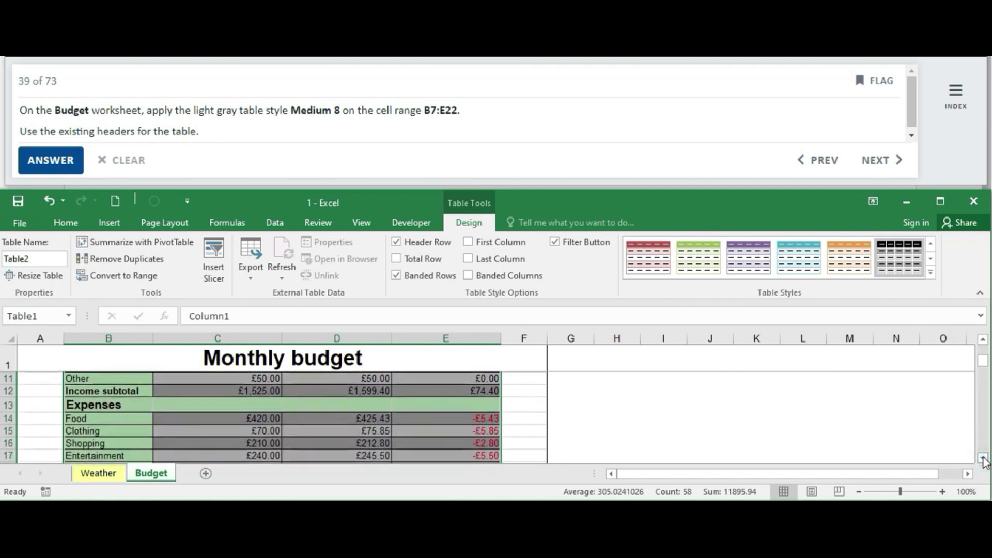
left_click(982, 458)
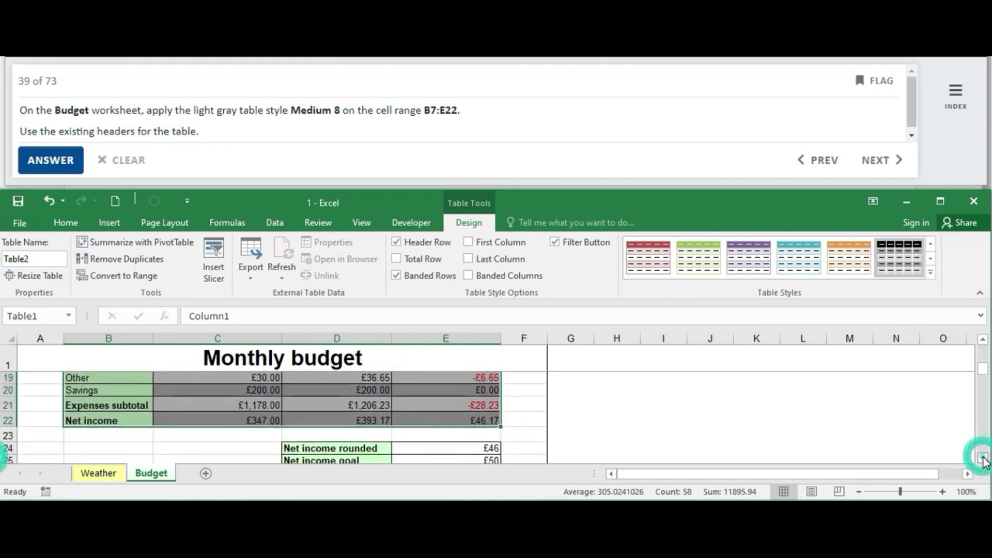
left_click(46, 160)
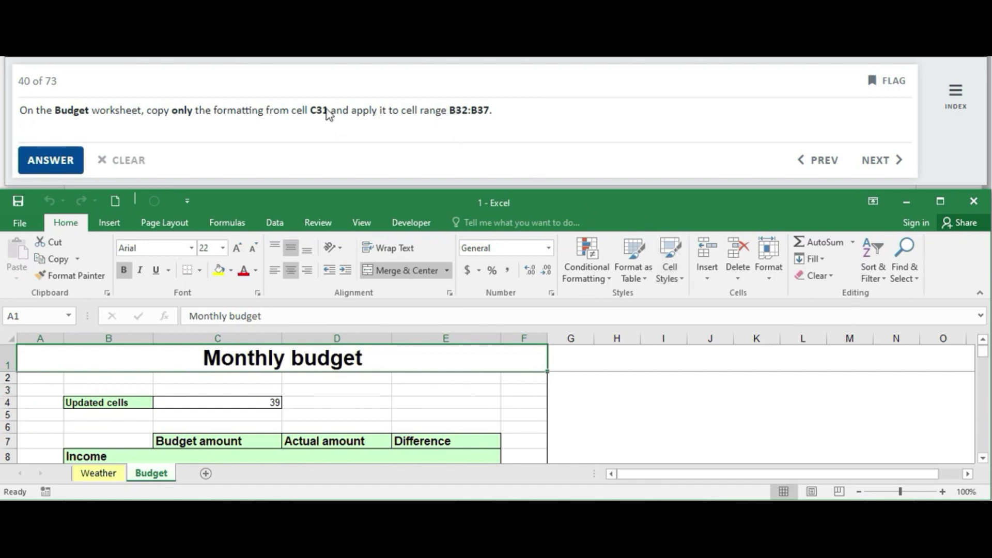
- Copy C31's formatting onto B32:B37 with Format Painter, and submit the answer
left_click_drag(983, 351, 983, 385)
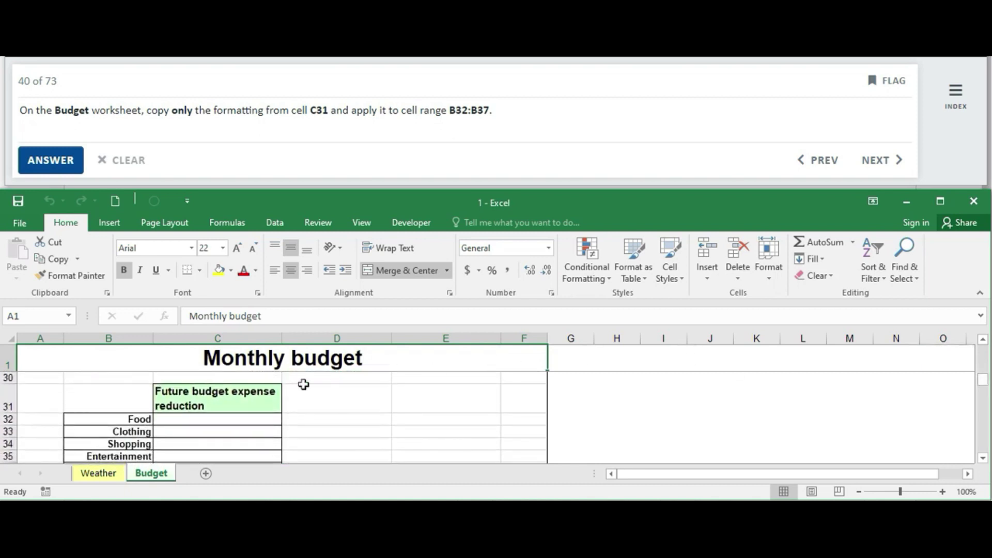
left_click(217, 399)
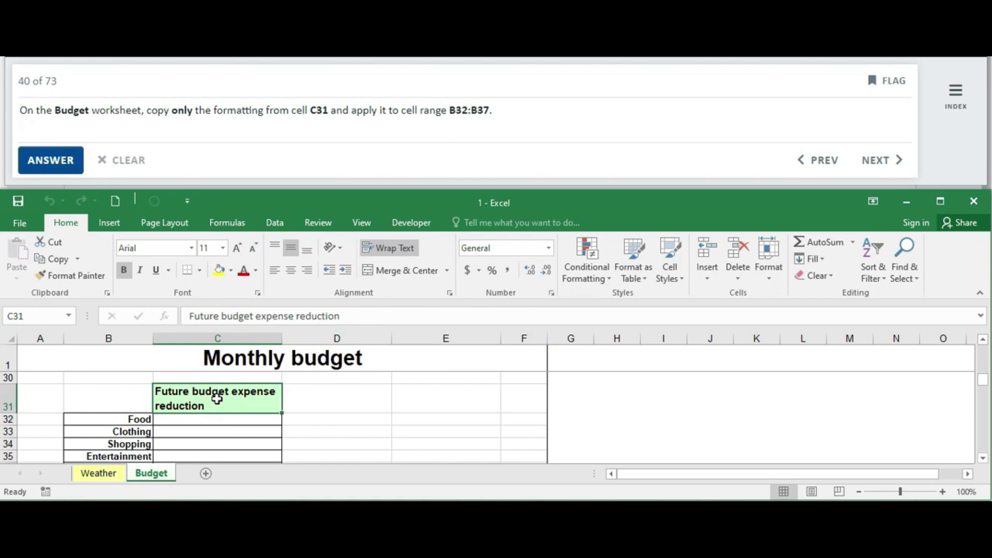
left_click(63, 279)
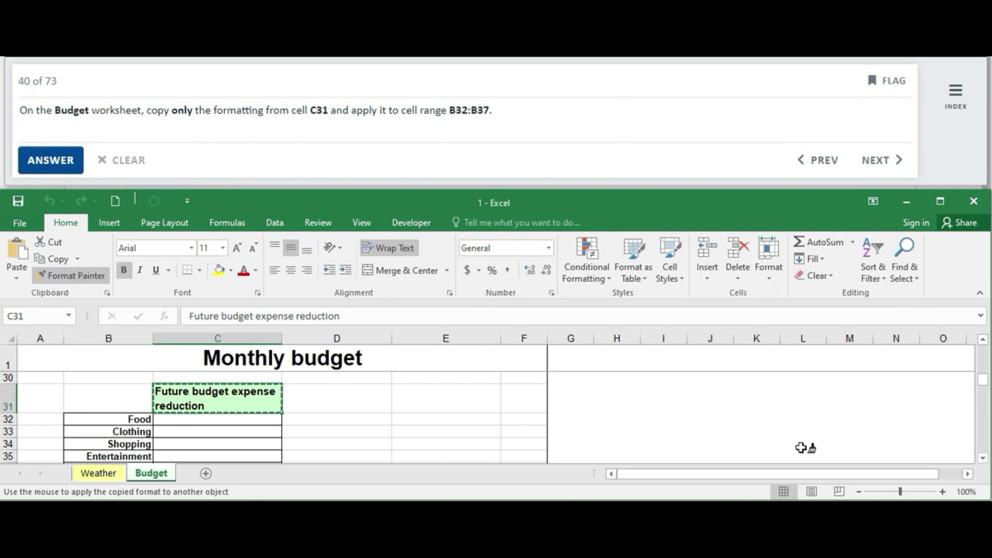
left_click(982, 457)
left_click(983, 458)
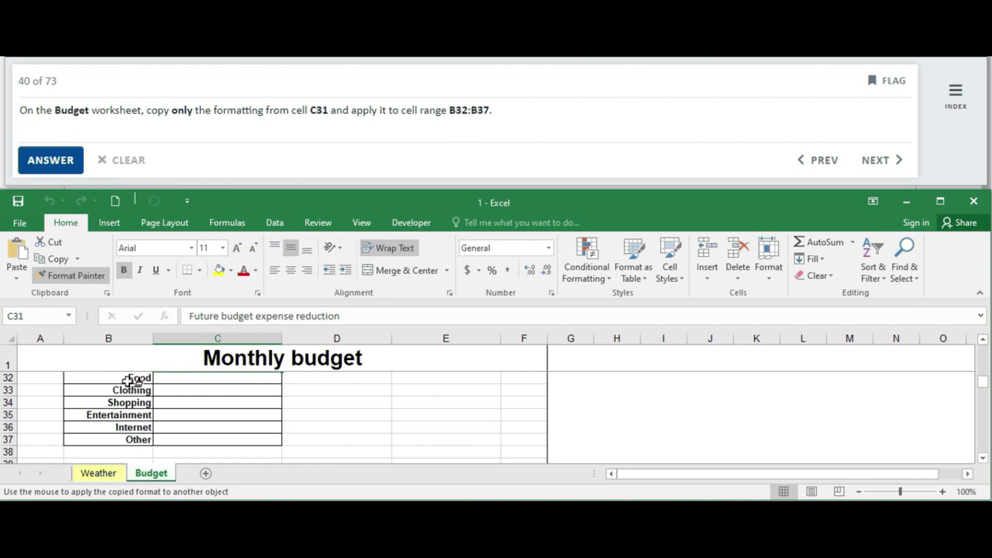
left_click_drag(128, 378, 127, 440)
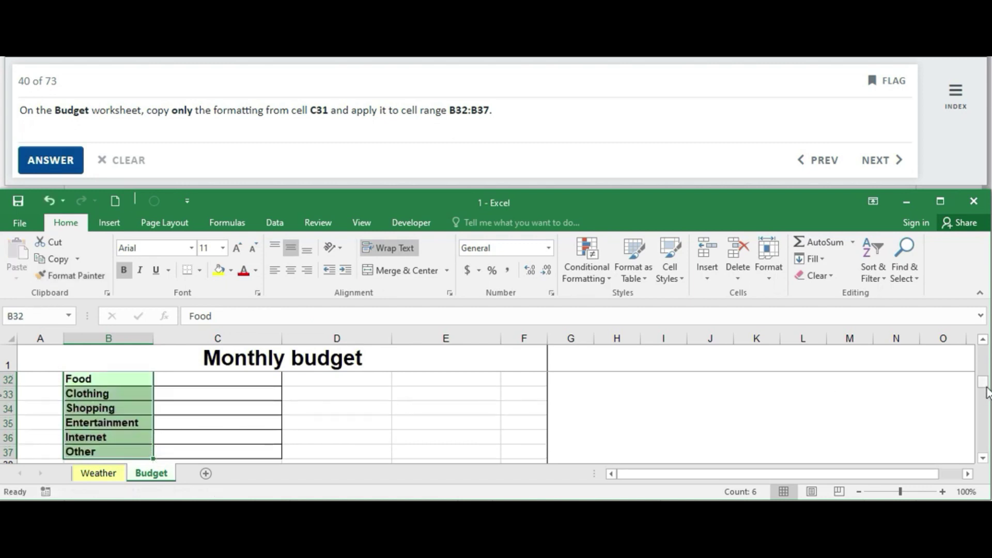
left_click_drag(986, 390, 986, 381)
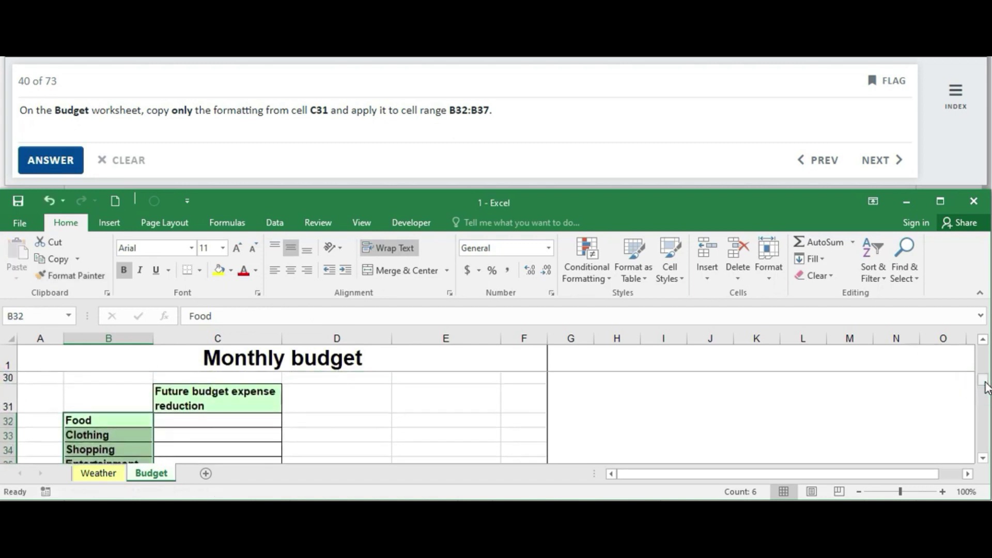
left_click(63, 164)
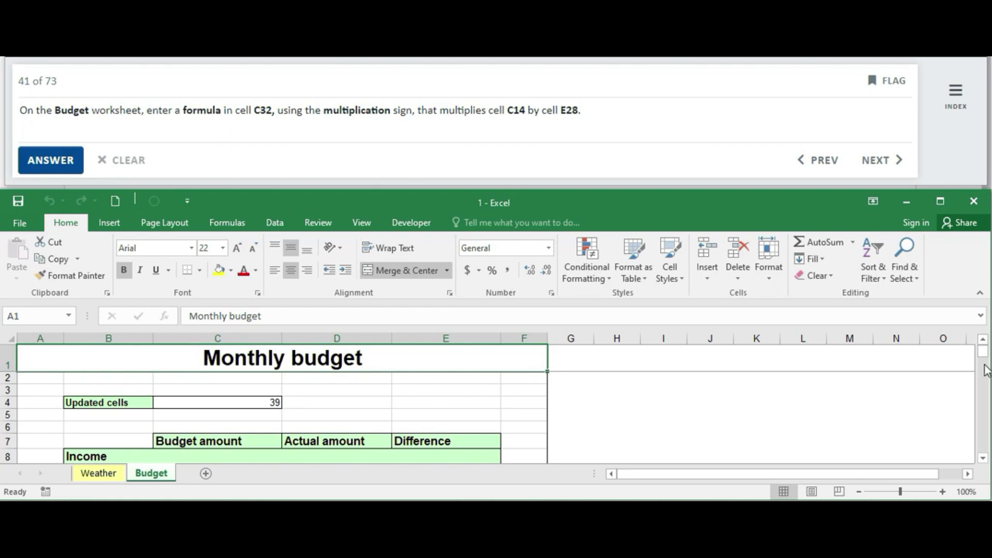
- Enter =C14*E28 in C32, giving £33.60 for Food's budget reduction
left_click_drag(984, 359, 985, 387)
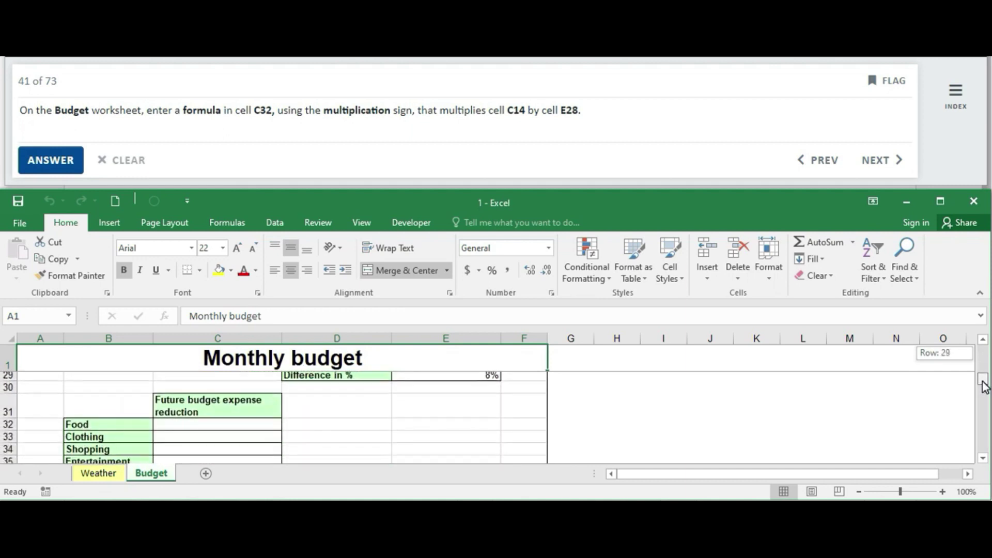
left_click_drag(985, 387, 984, 389)
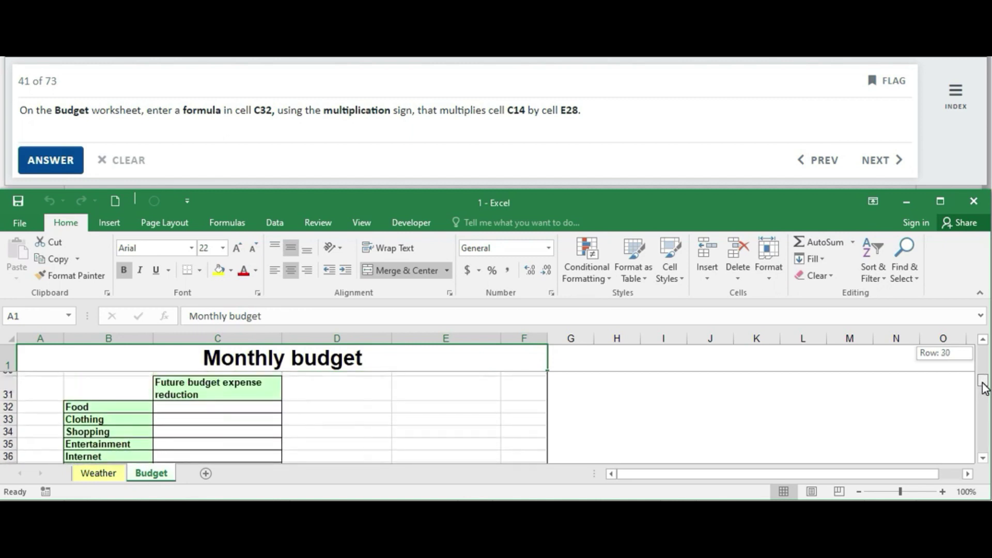
left_click(218, 405)
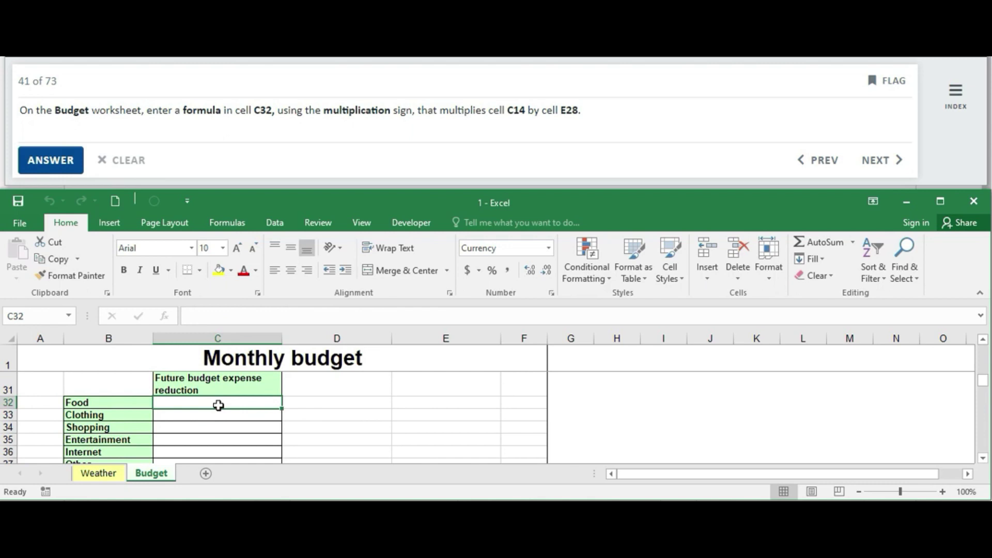
type("=")
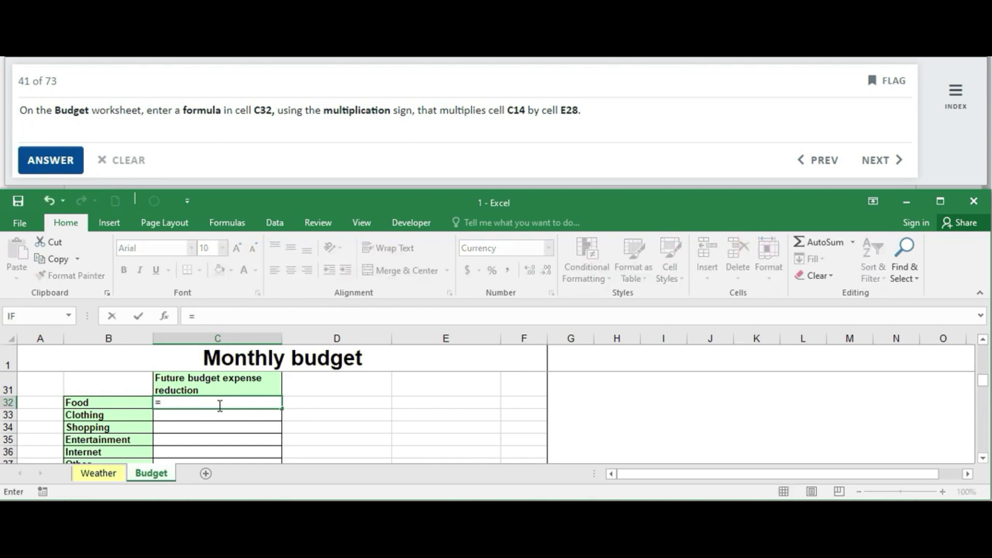
type("C14*")
type("E")
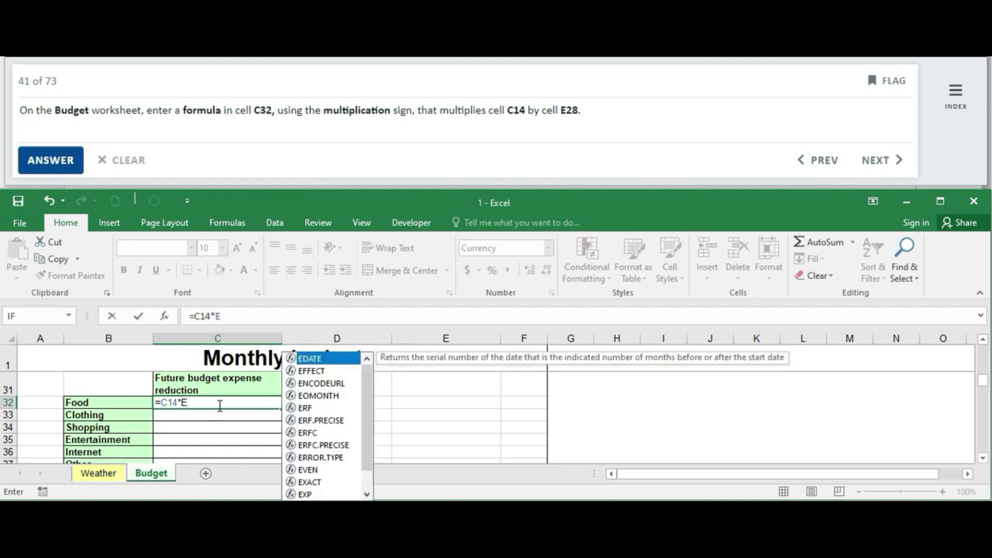
type("28")
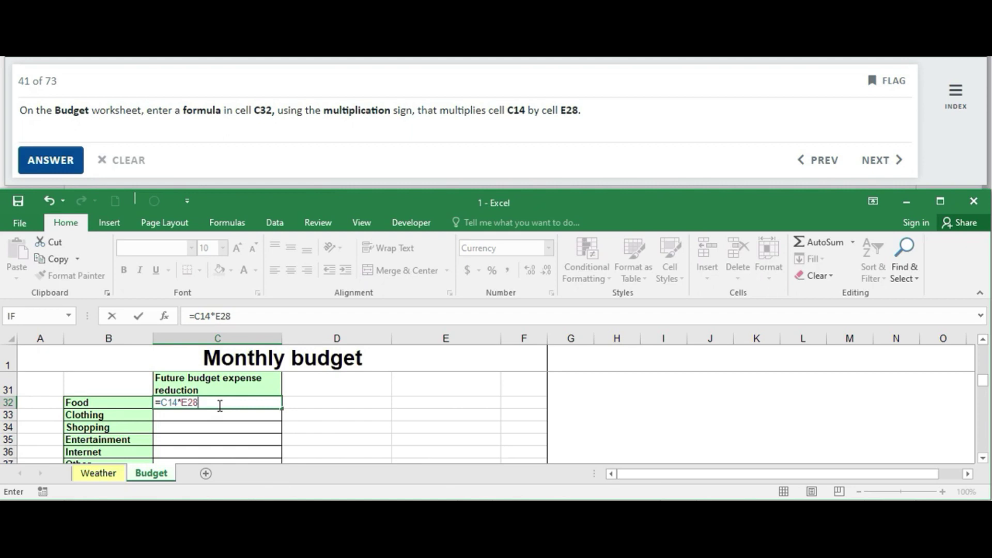
key("Return")
left_click(248, 403)
left_click_drag(983, 382, 984, 376)
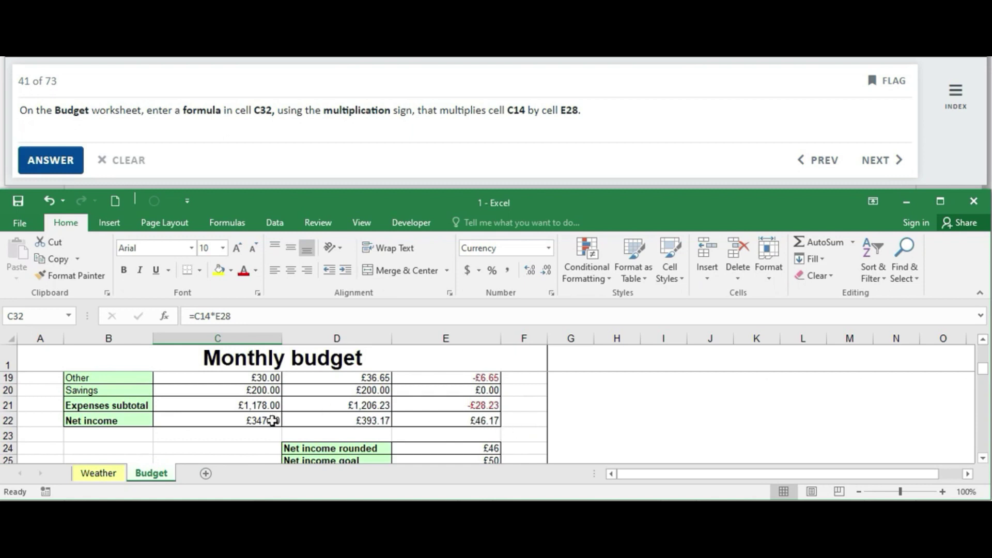
left_click_drag(984, 371, 985, 359)
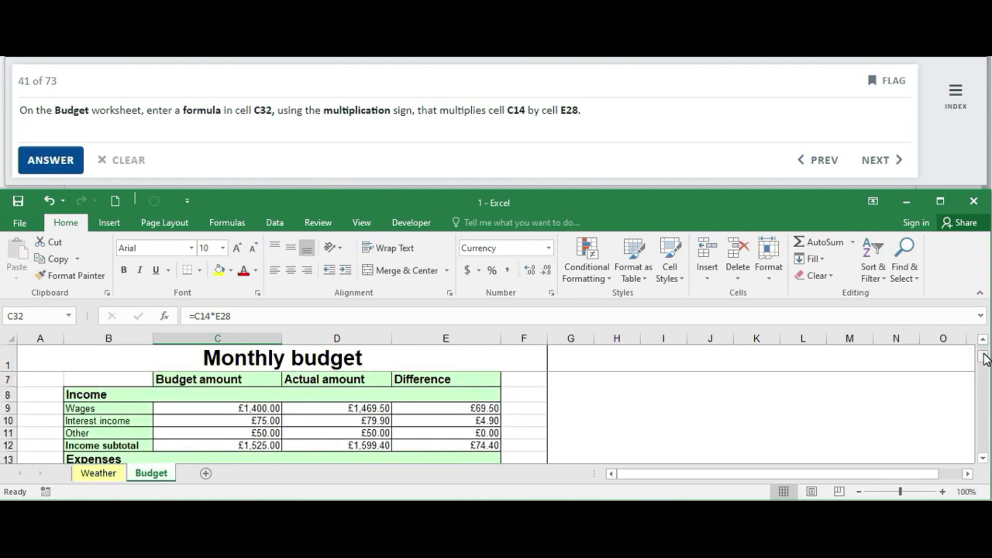
- Submit the C32 formula, then change its E28 reference to absolute $E$28
left_click(72, 159)
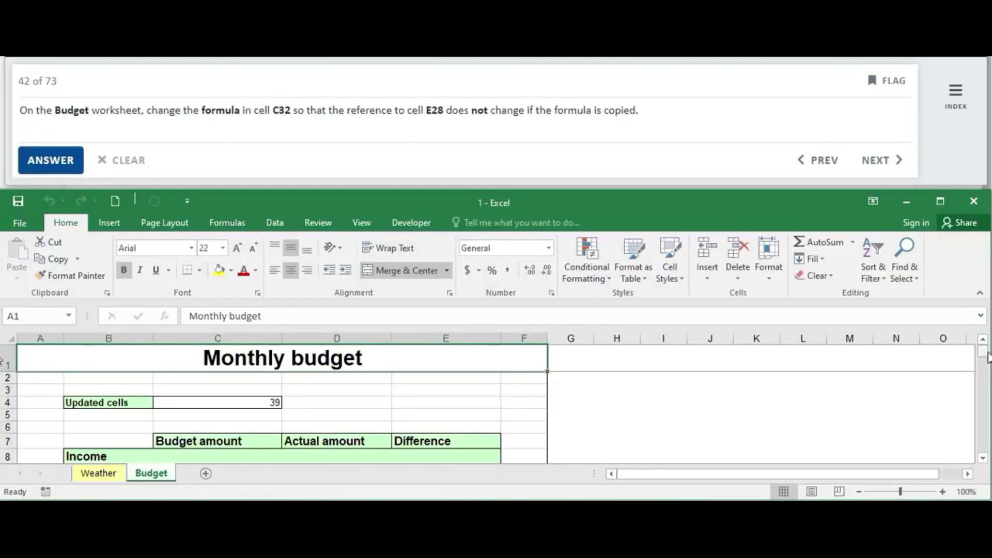
left_click_drag(983, 356, 986, 386)
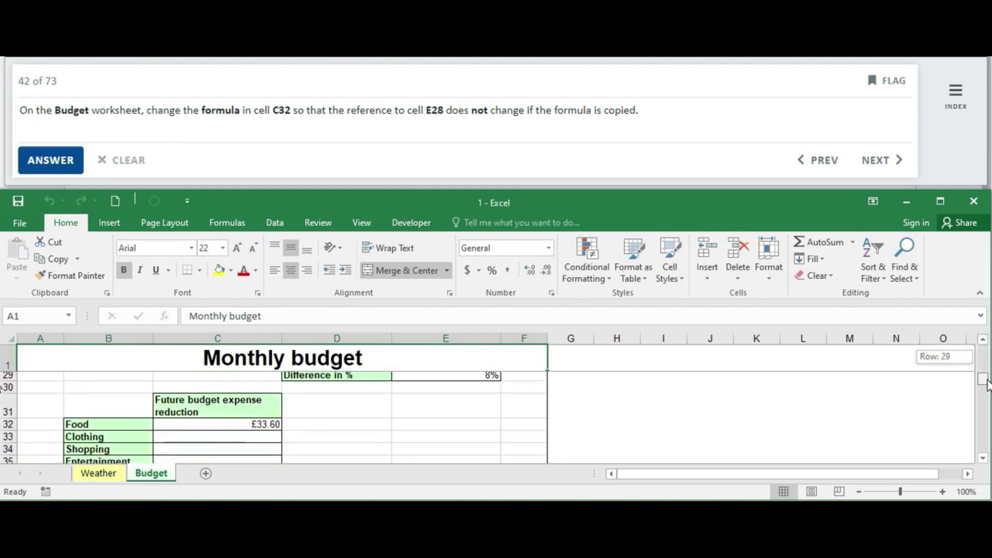
left_click(262, 417)
left_click(238, 314)
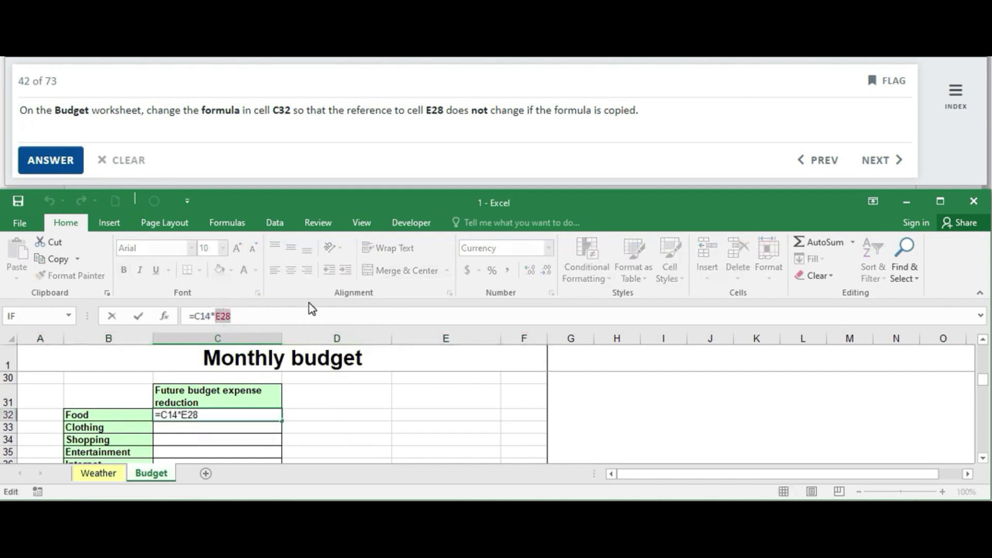
key("F4")
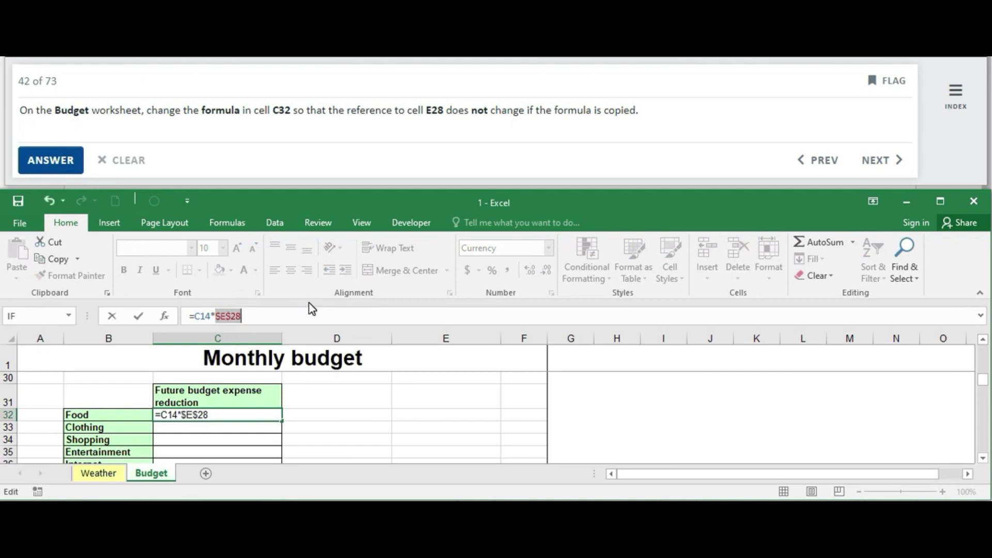
key("Return")
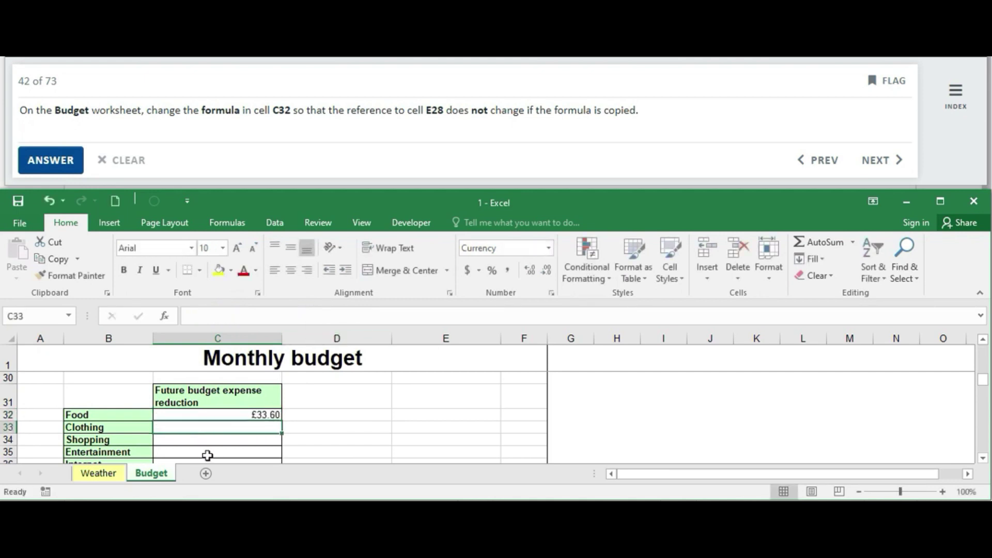
- Fill the C32 formula down through C37, check the copies, and submit
left_click(271, 416)
left_click_drag(282, 421, 283, 447)
left_click(267, 392)
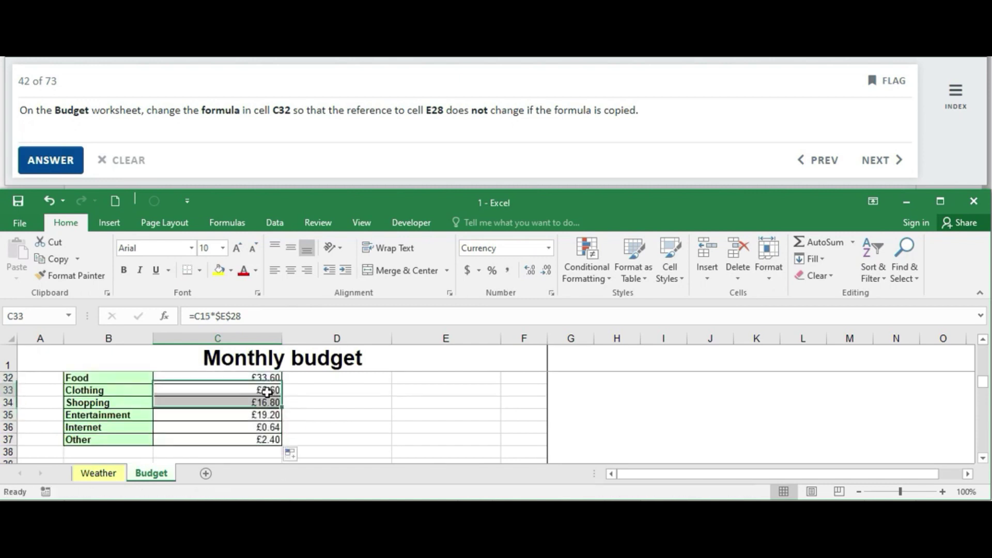
left_click(267, 404)
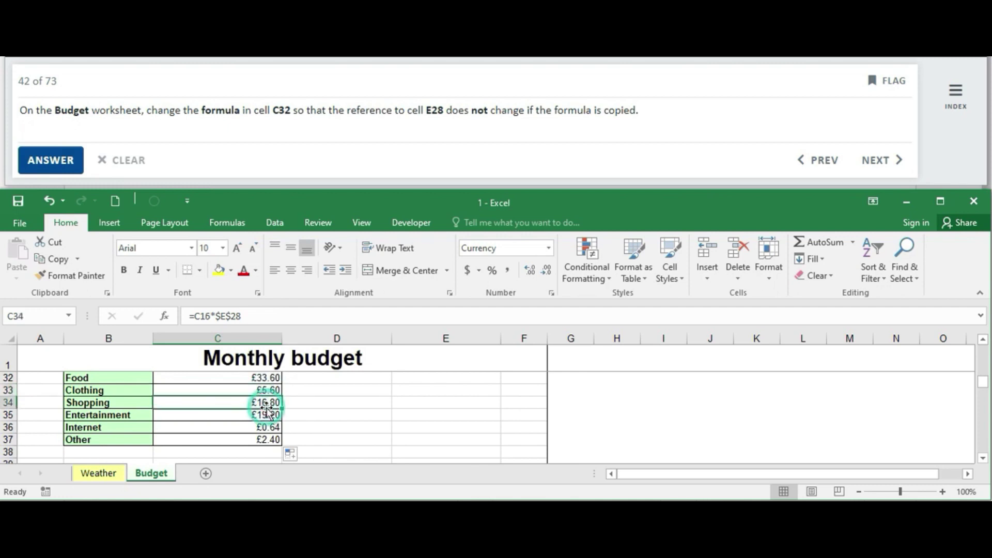
left_click(271, 418)
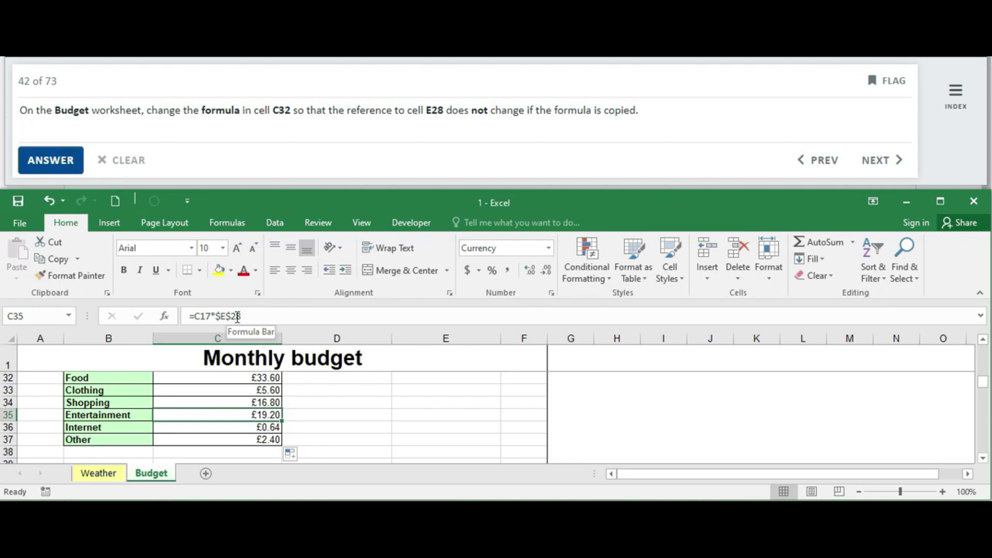
left_click(271, 439)
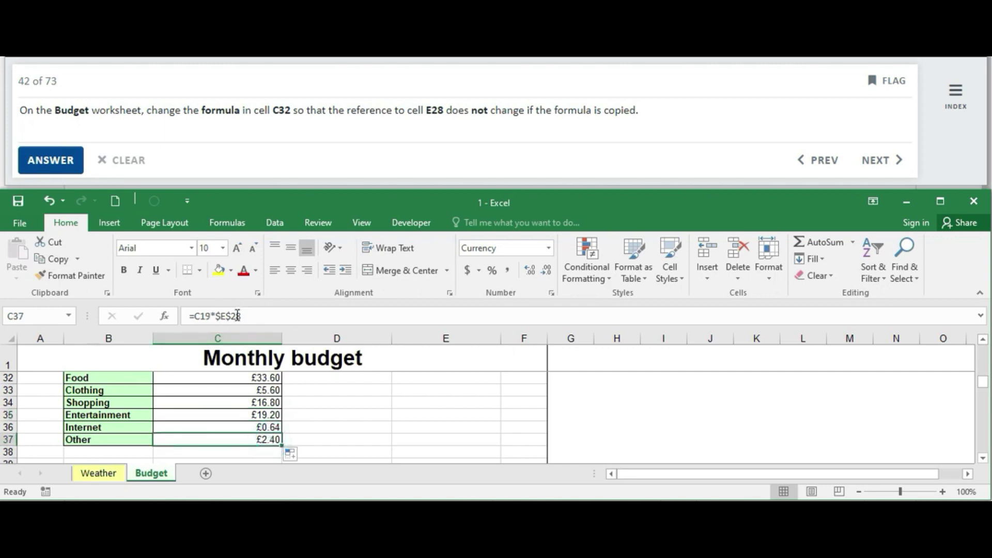
left_click(272, 427)
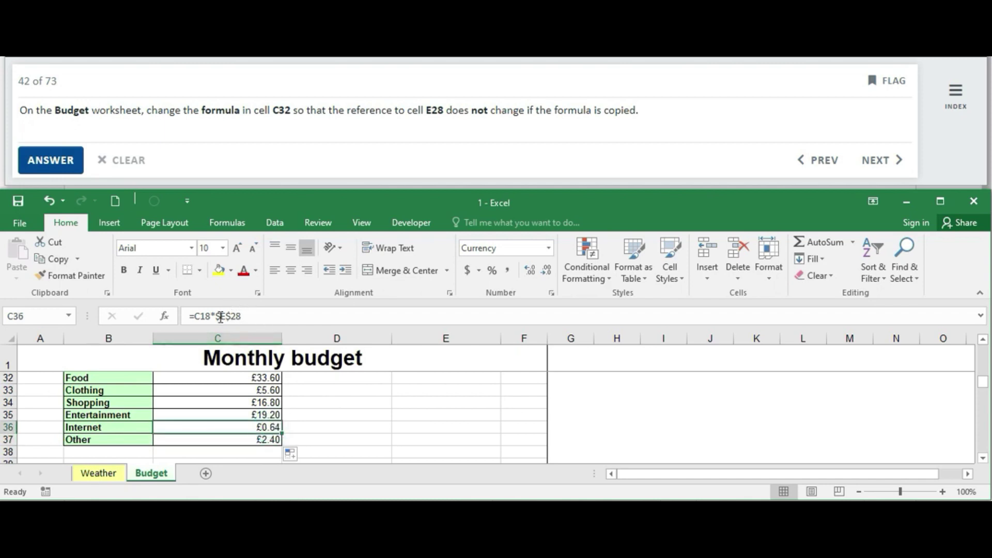
left_click(38, 163)
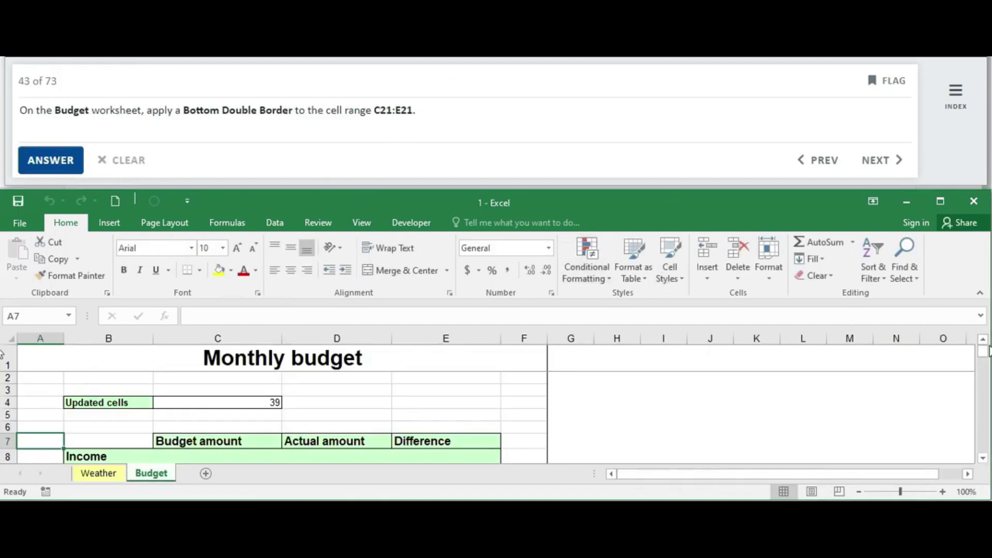
- Apply a bottom double border to C21:E21 and submit the answer
left_click_drag(984, 356, 987, 374)
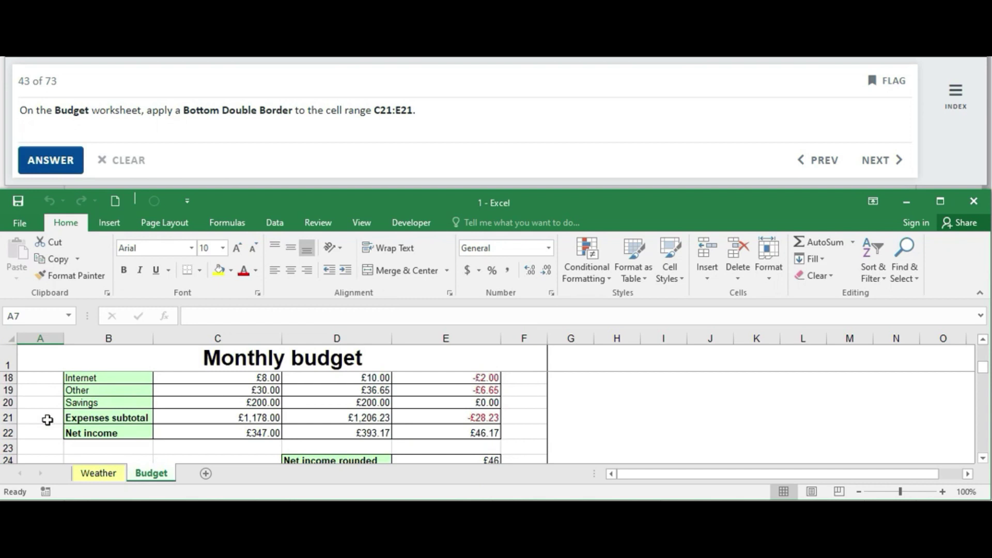
left_click(235, 418)
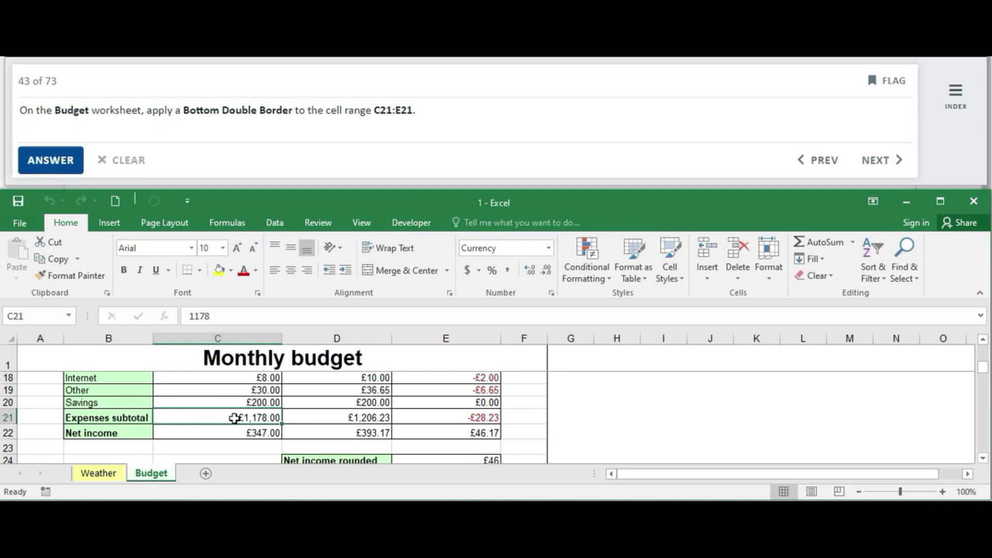
left_click_drag(235, 418, 480, 416)
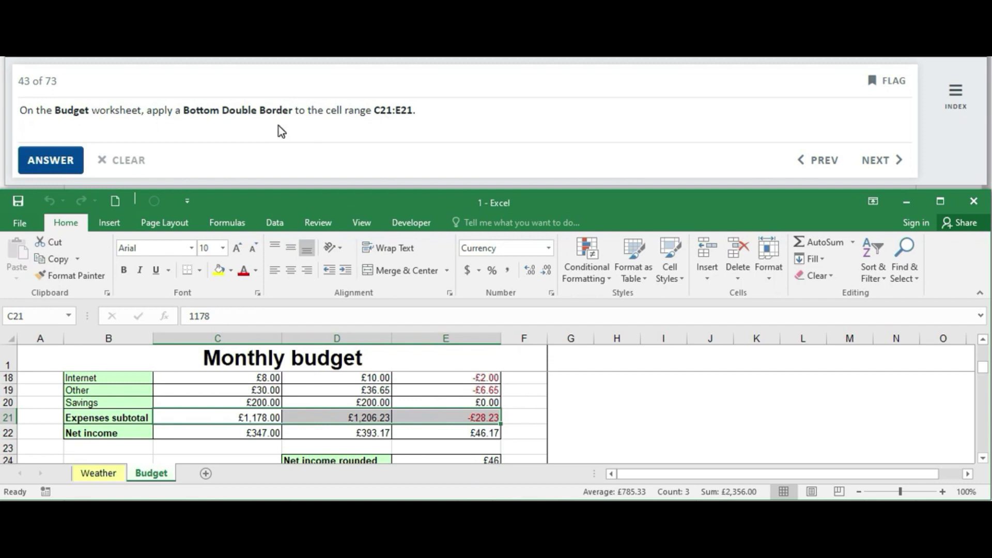
left_click(199, 274)
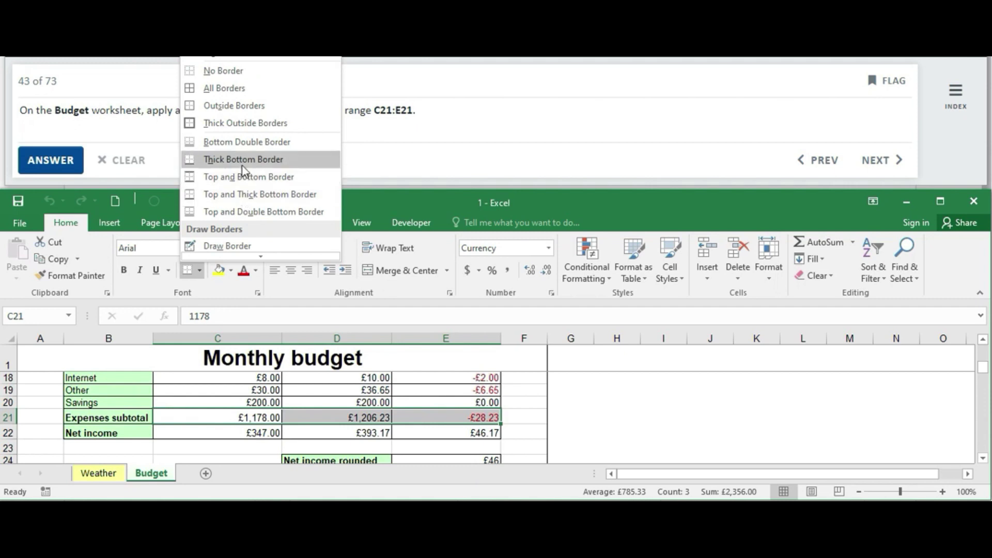
left_click(241, 143)
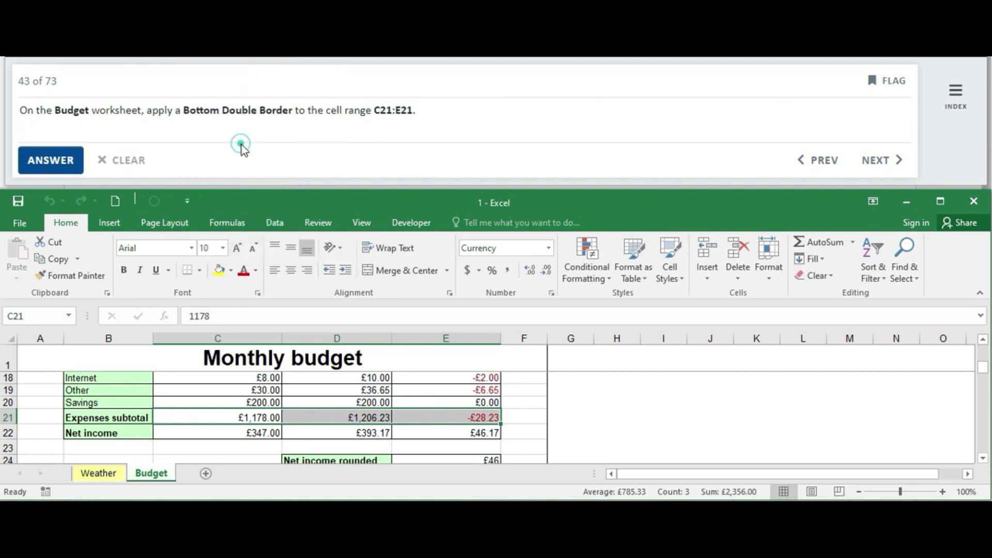
left_click(526, 418)
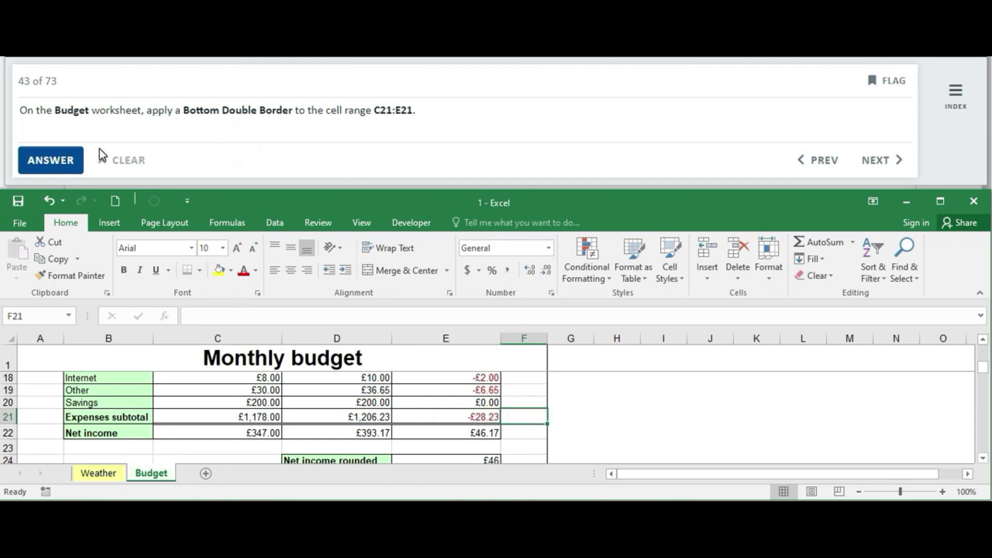
left_click(51, 161)
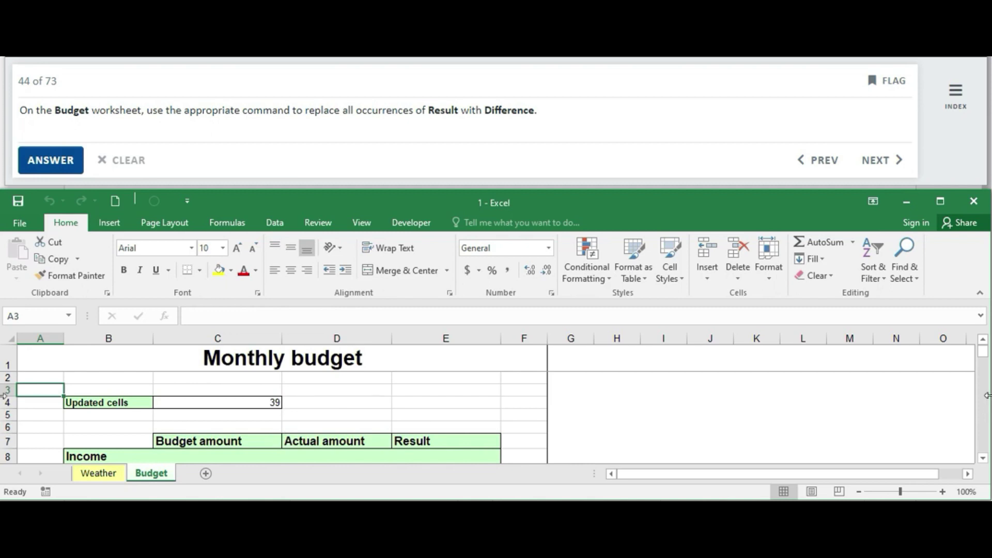
- Replace all occurrences of Result with Difference via Find and Replace, then submit
left_click_drag(983, 356, 984, 362)
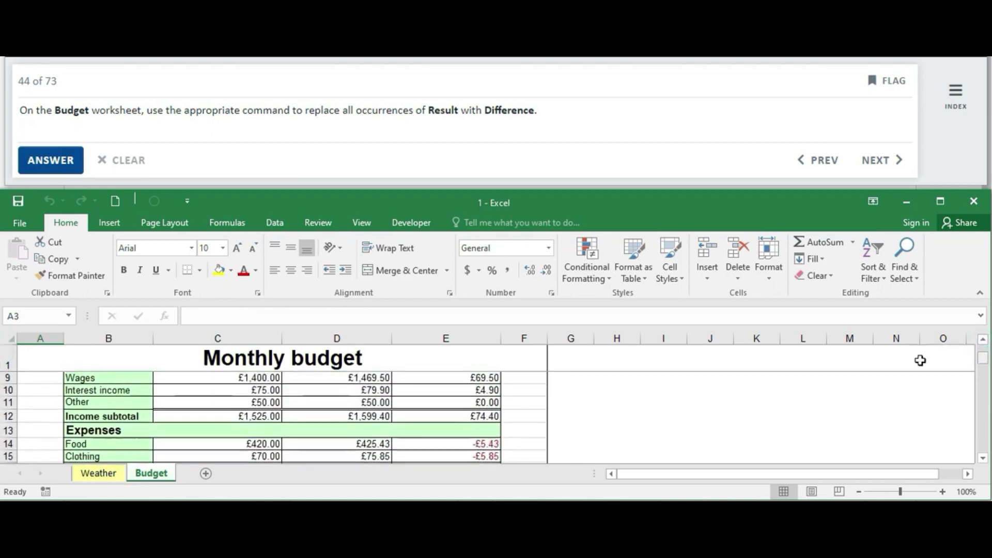
left_click(421, 403)
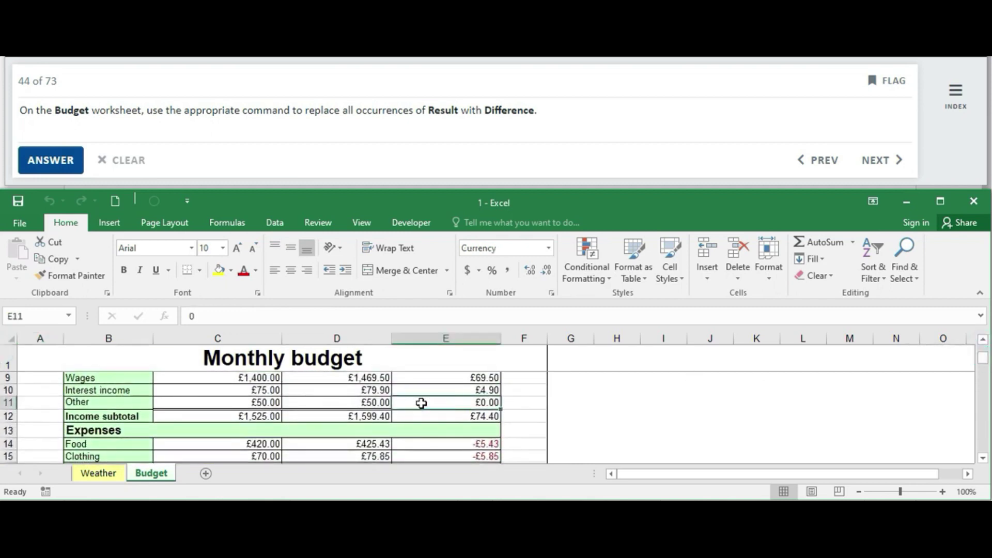
left_click(917, 278)
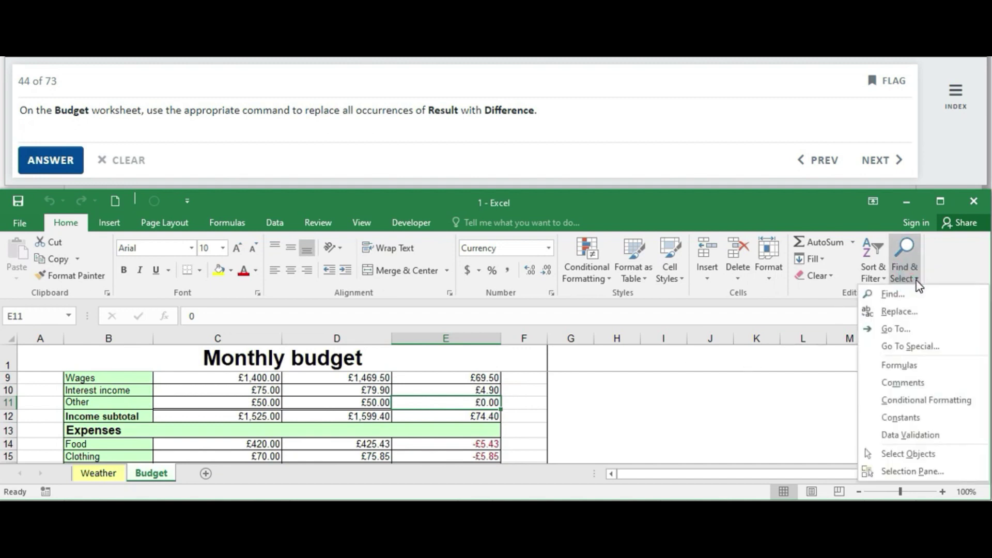
left_click(902, 311)
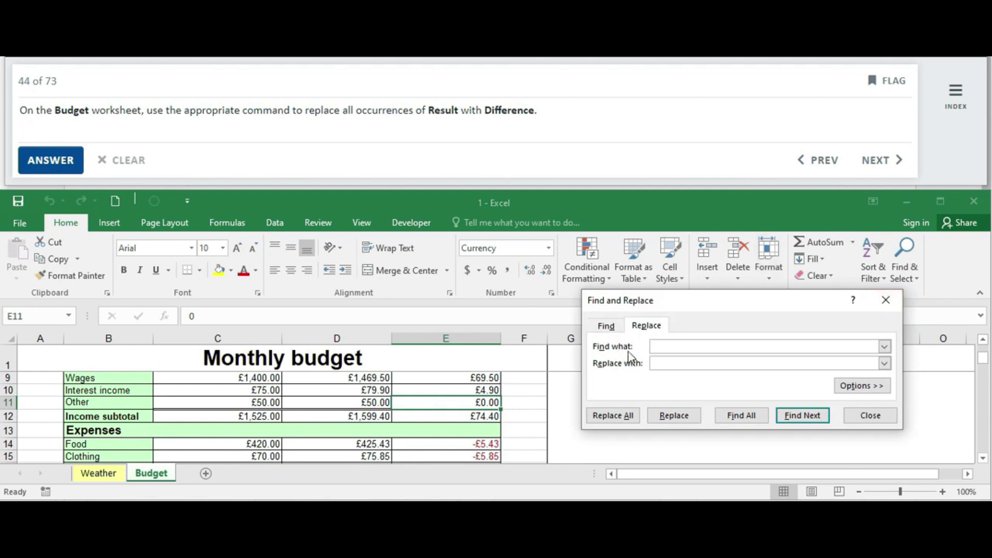
left_click(654, 346)
left_click(667, 363)
type("Differ")
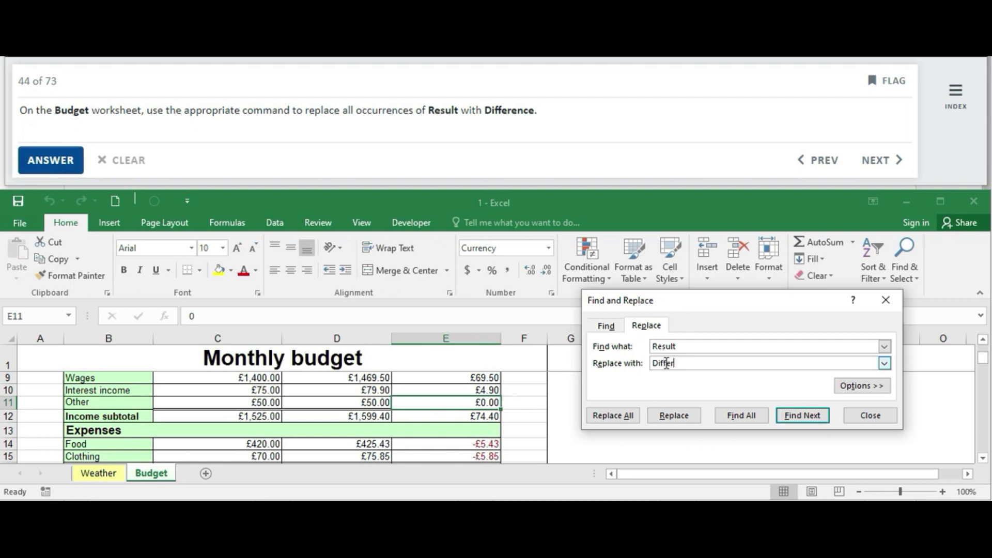
type("ence")
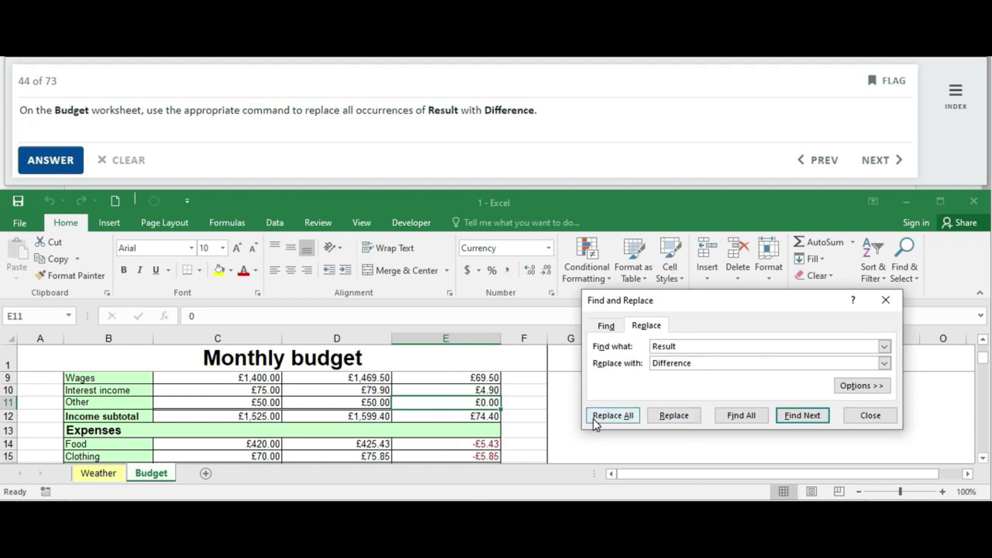
left_click(609, 417)
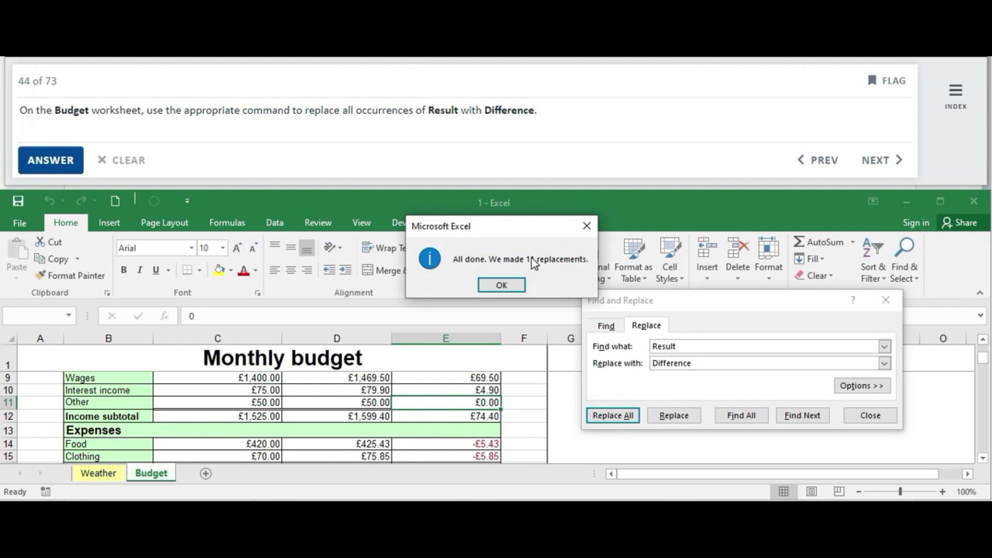
left_click(514, 284)
left_click(877, 416)
left_click(352, 405)
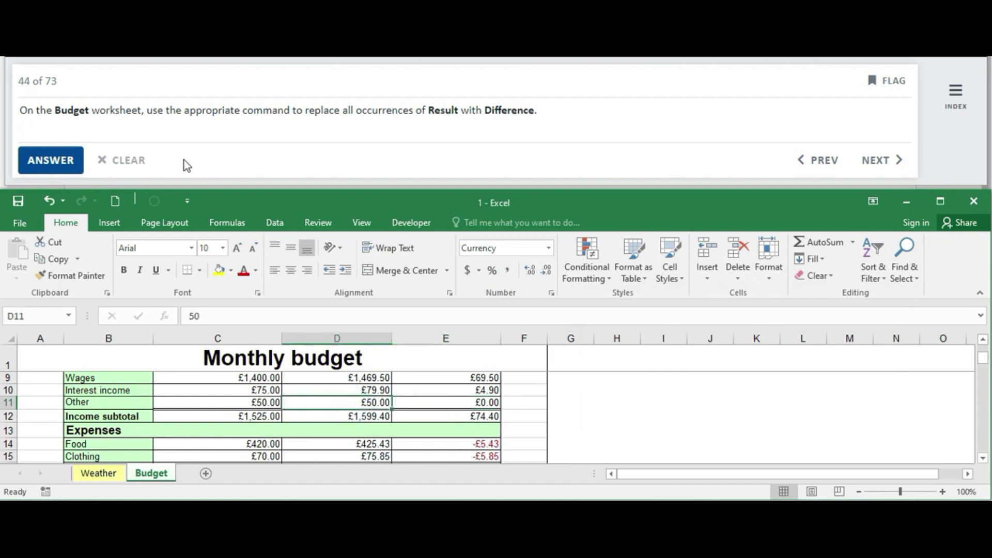
left_click(70, 162)
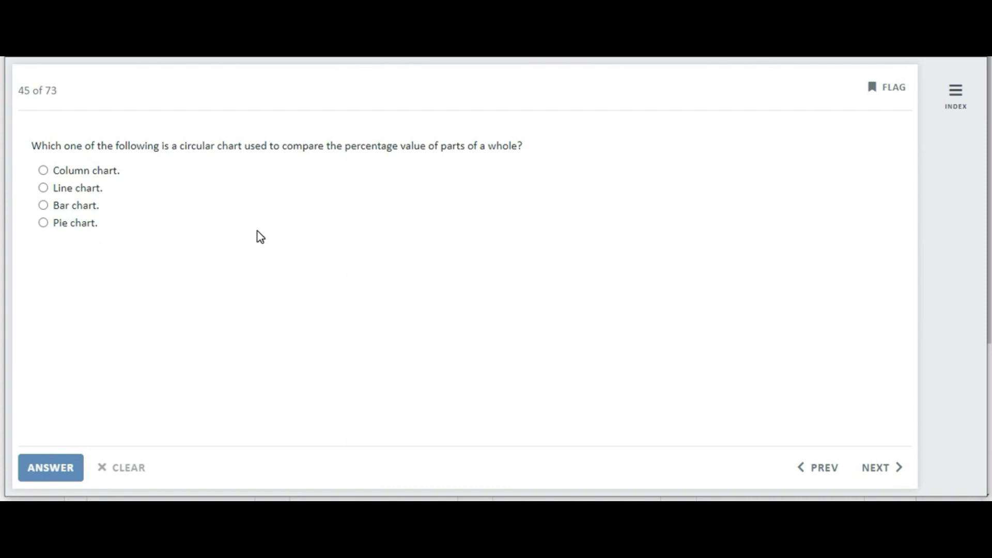
- Choose Pie chart as the answer to question 45 and submit it
left_click(85, 223)
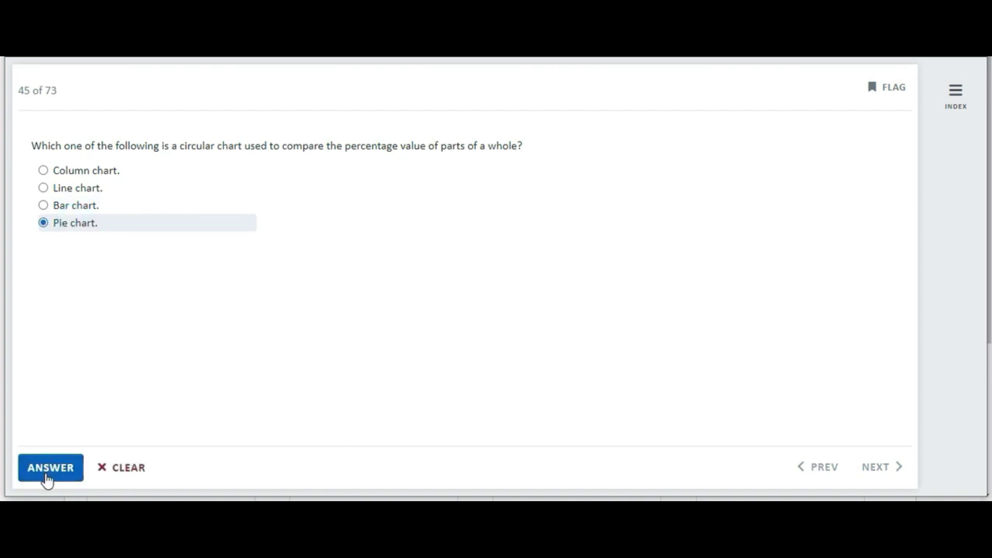
left_click(48, 471)
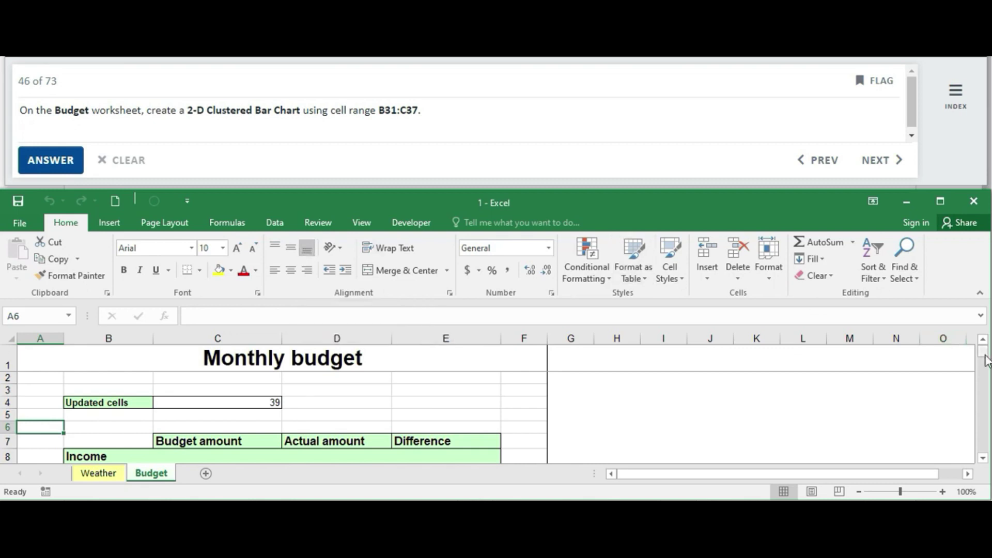
- Insert a 2-D Clustered Bar chart from B31:C37 on the Budget sheet and submit
left_click_drag(984, 358, 985, 357)
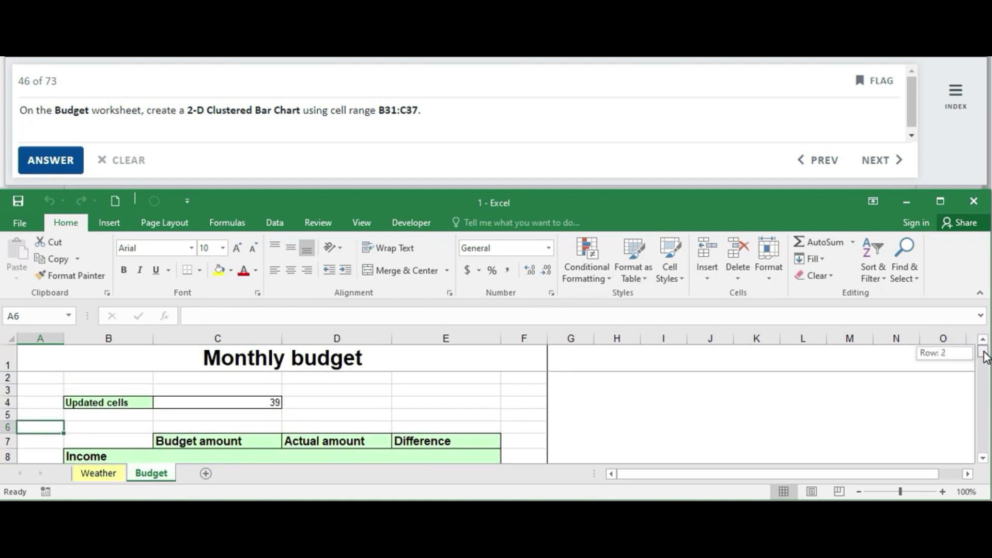
mouse_move(984, 359)
left_mouse_down()
mouse_move(988, 403)
mouse_move(987, 388)
left_mouse_up()
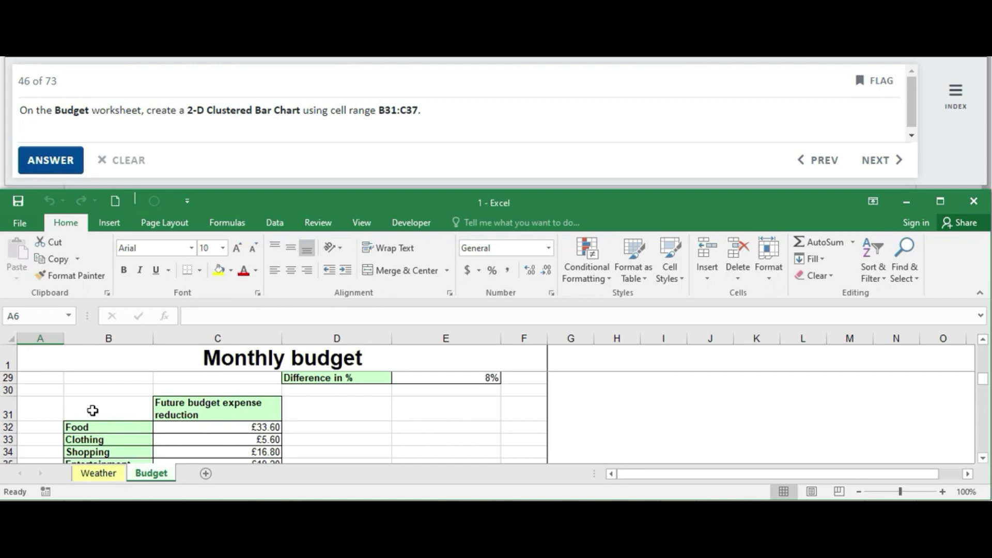
mouse_move(93, 410)
left_mouse_down()
mouse_move(230, 471)
mouse_move(229, 440)
left_mouse_up()
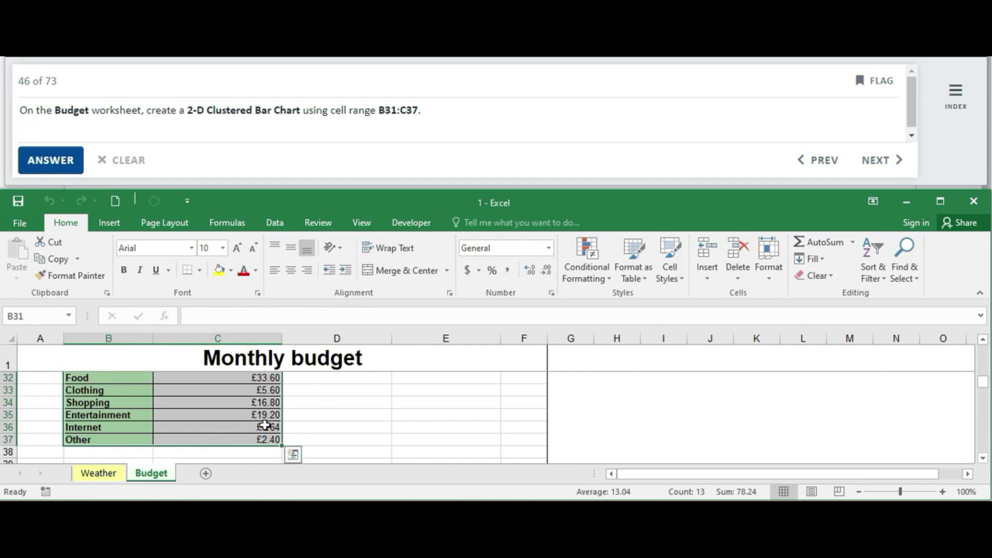
left_click(106, 228)
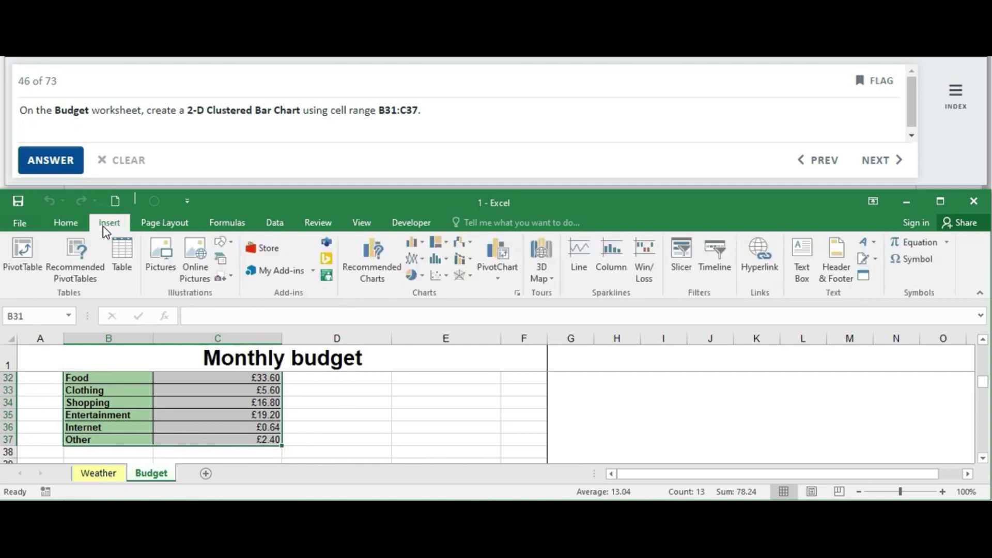
left_click(423, 246)
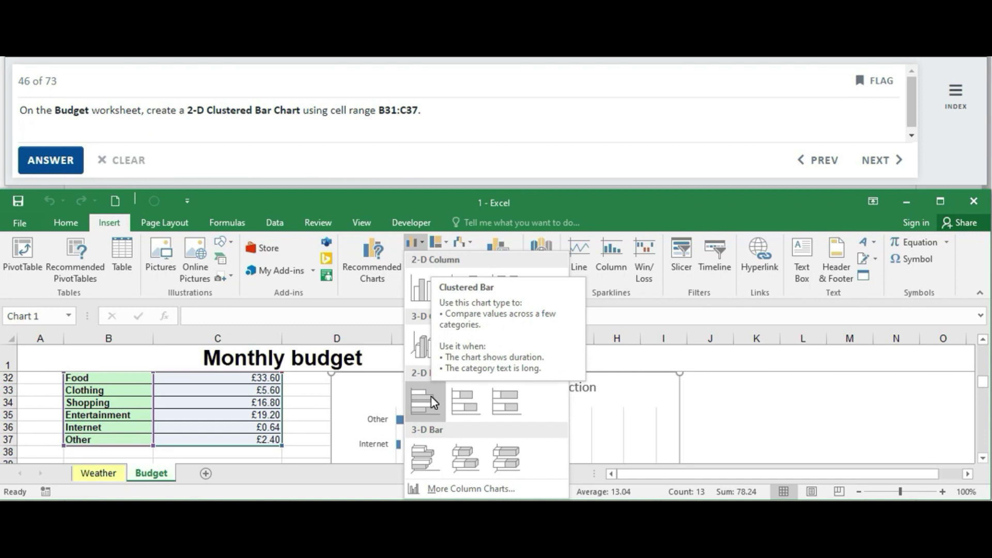
left_click(431, 398)
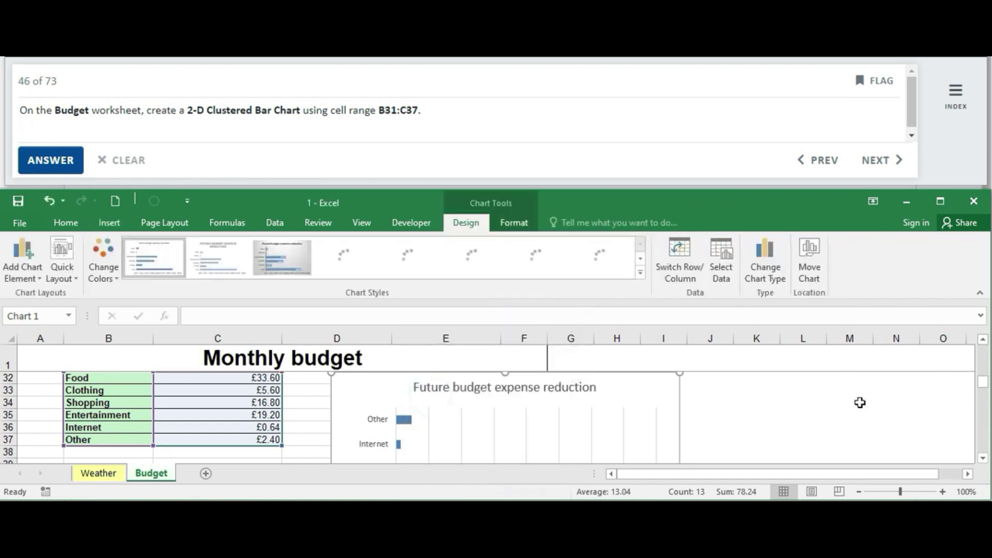
left_click_drag(983, 385, 984, 398)
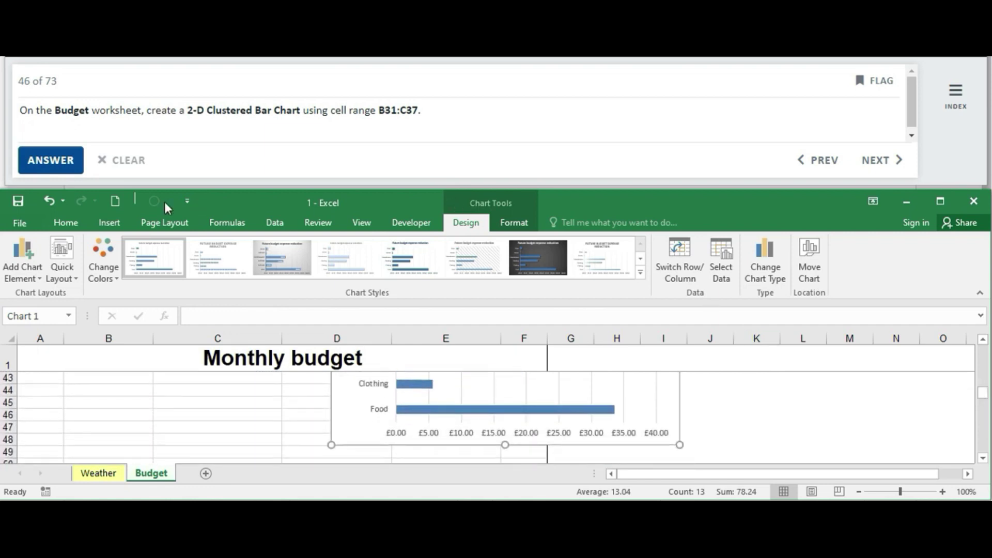
left_click(47, 161)
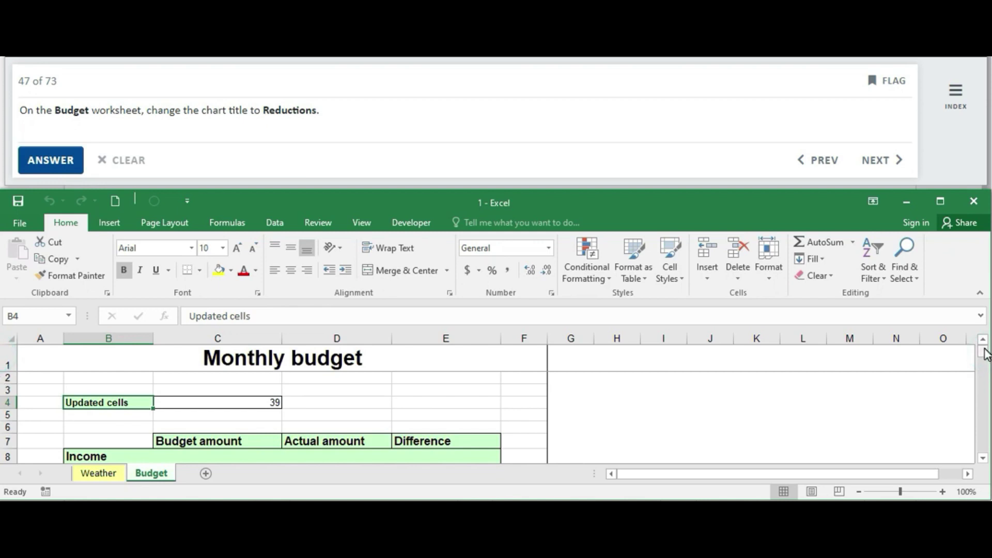
- Select the bar chart's title and delete its leading words
left_click_drag(986, 353, 987, 399)
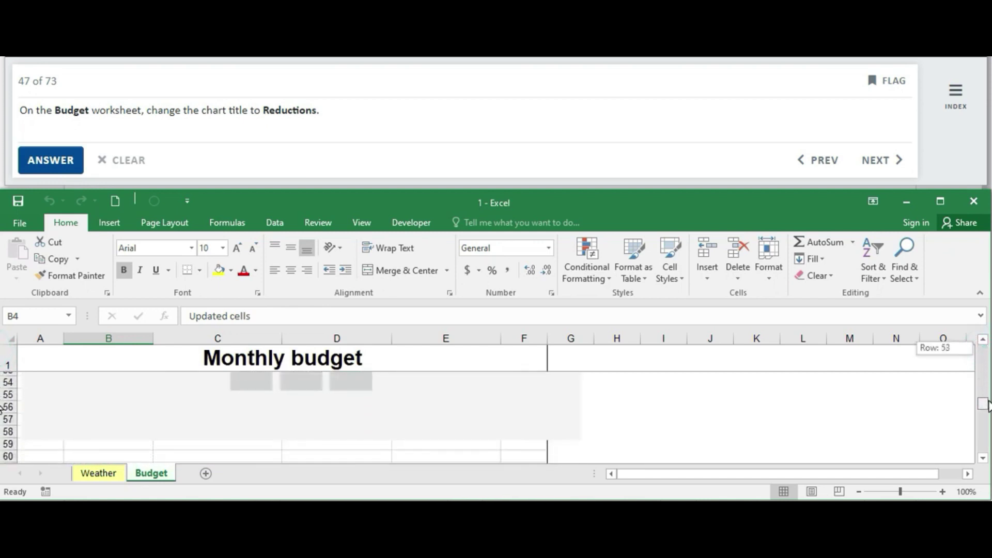
left_click_drag(987, 399, 988, 399)
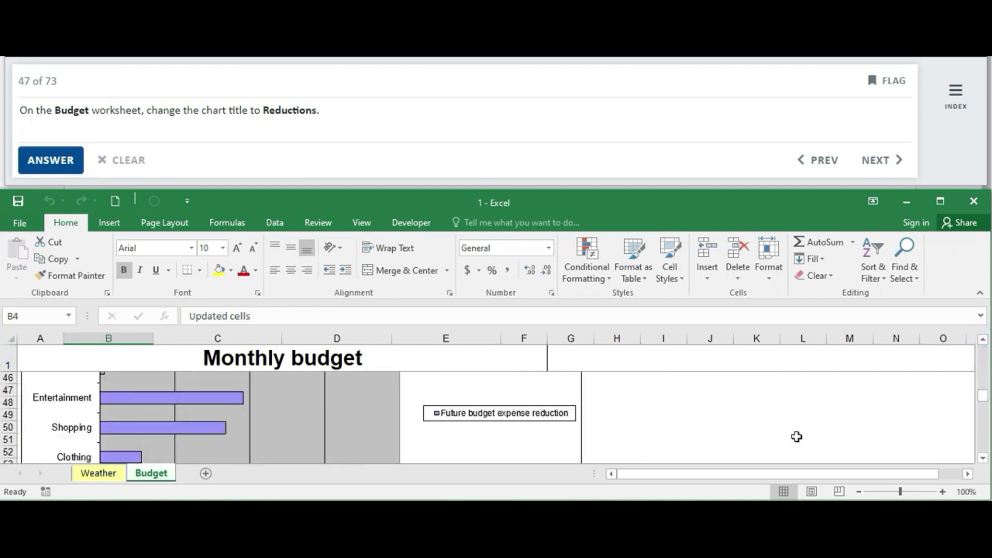
left_click(491, 397)
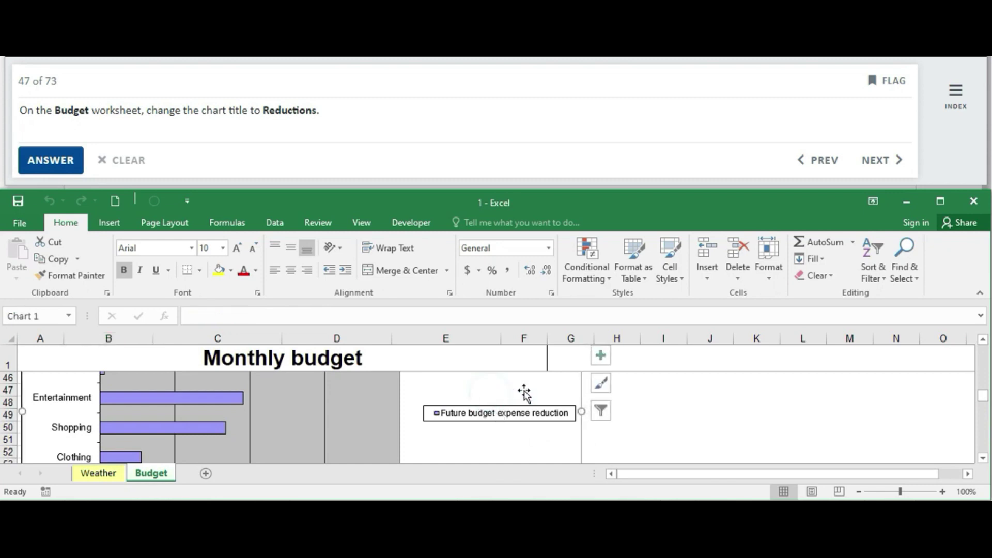
left_click_drag(984, 402, 983, 387)
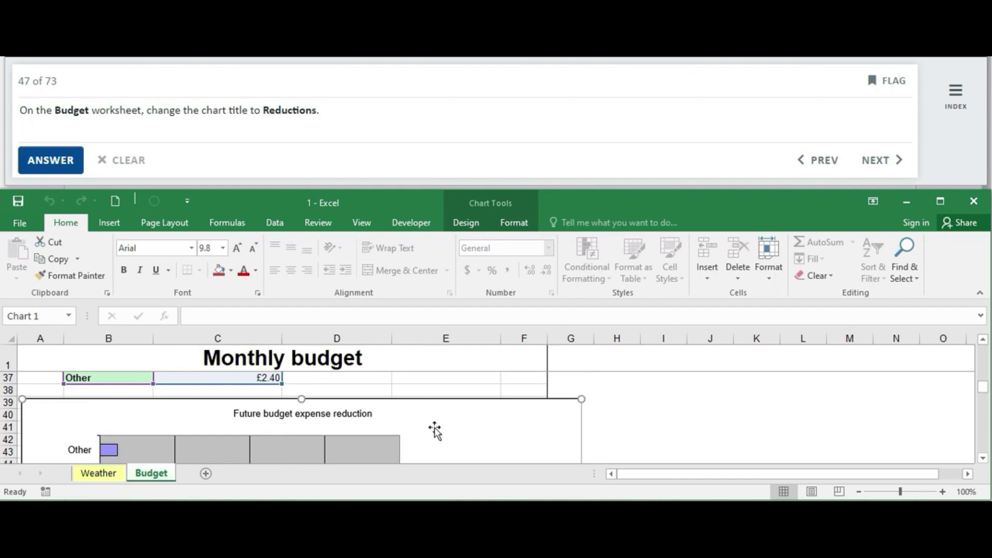
left_click(313, 413)
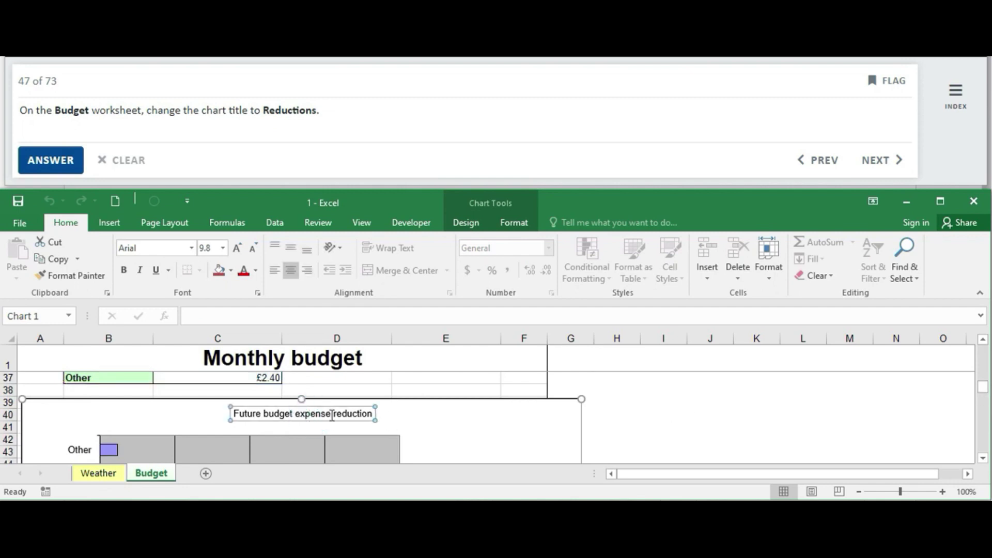
left_click_drag(331, 415, 233, 410)
key("BackSpace")
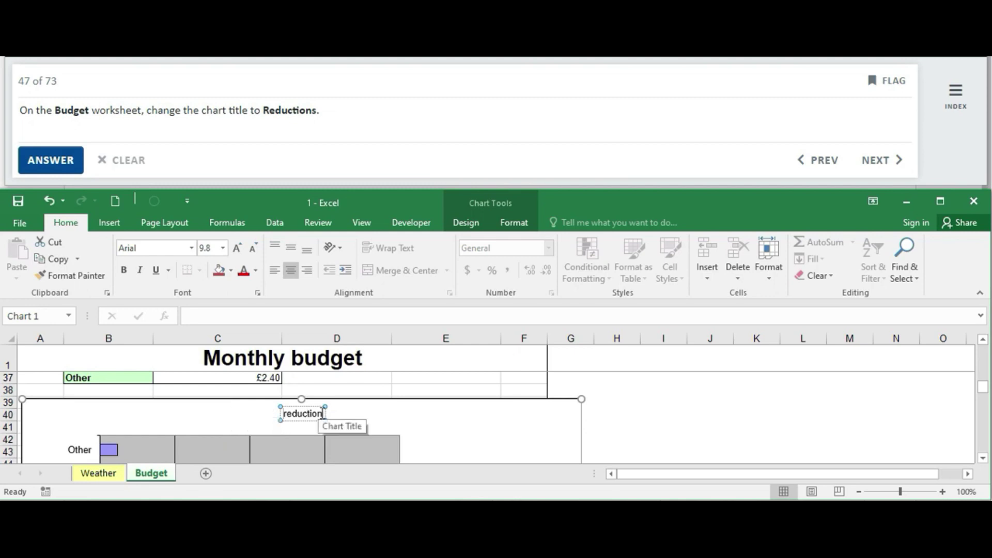
- Capitalise the remaining title so it reads 'Reductions', then submit the answer
left_click(323, 413)
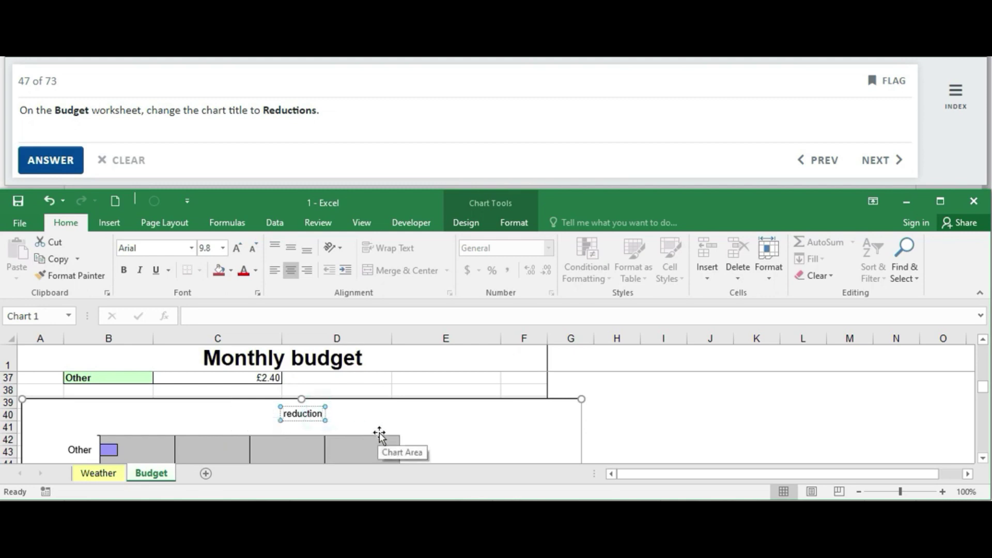
type("s")
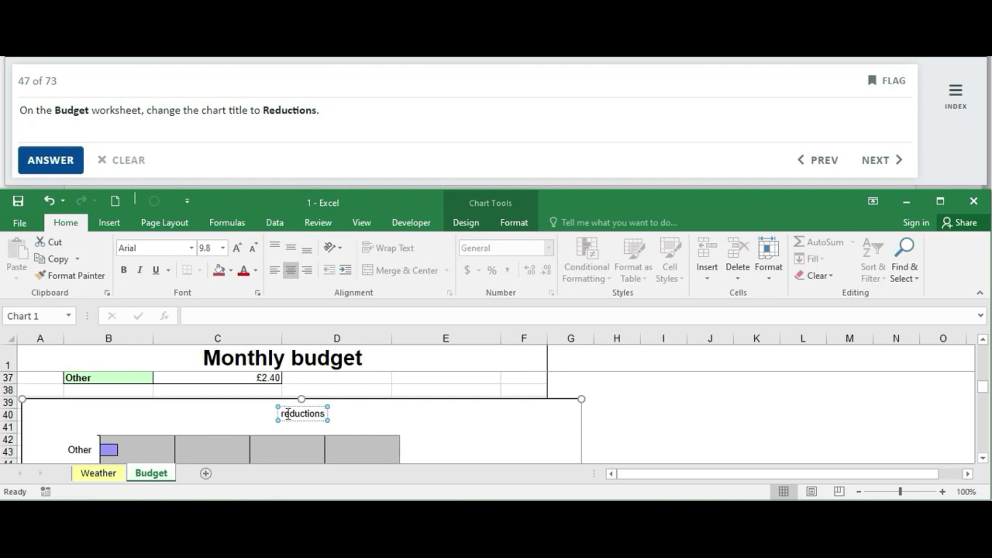
key("Delete")
type("R")
left_click(348, 418)
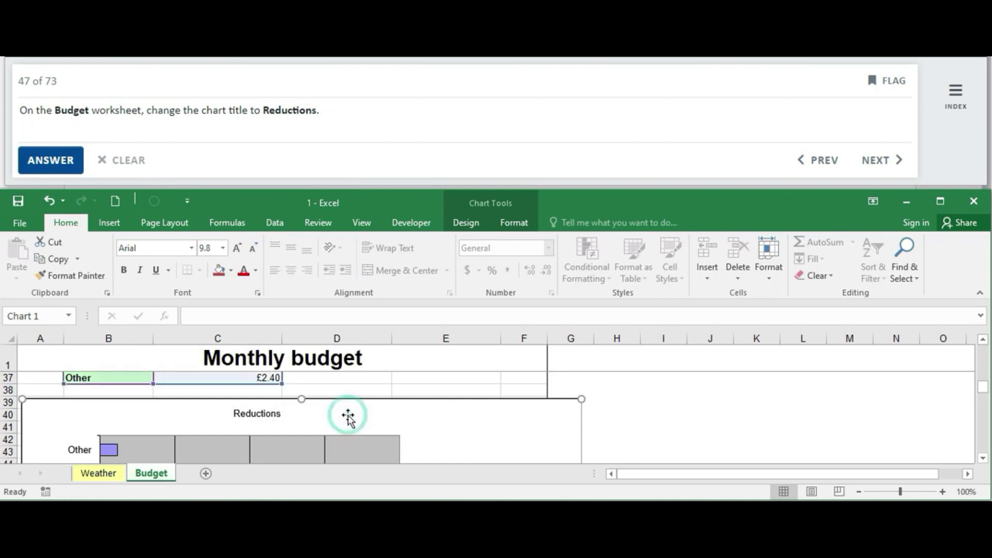
left_click_drag(985, 395, 983, 388)
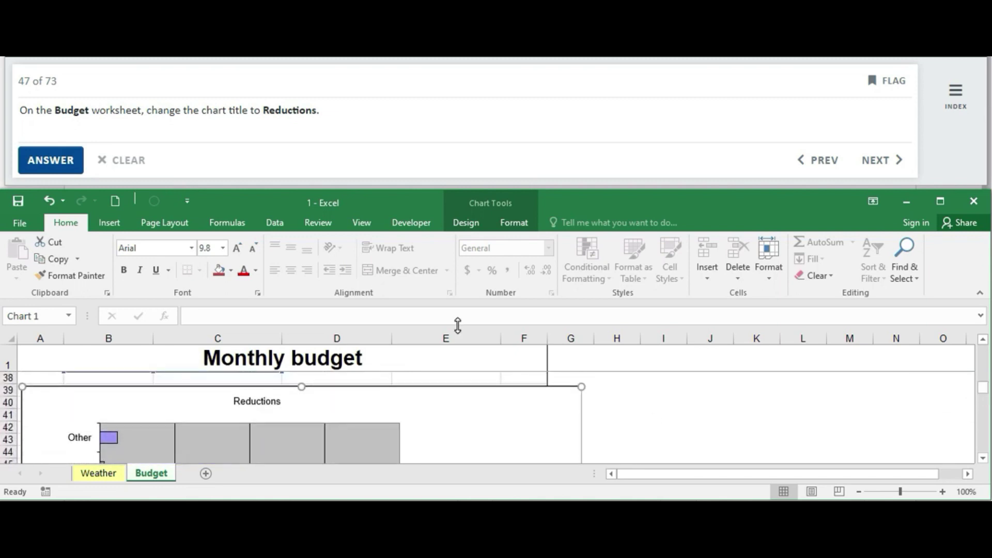
left_click(33, 160)
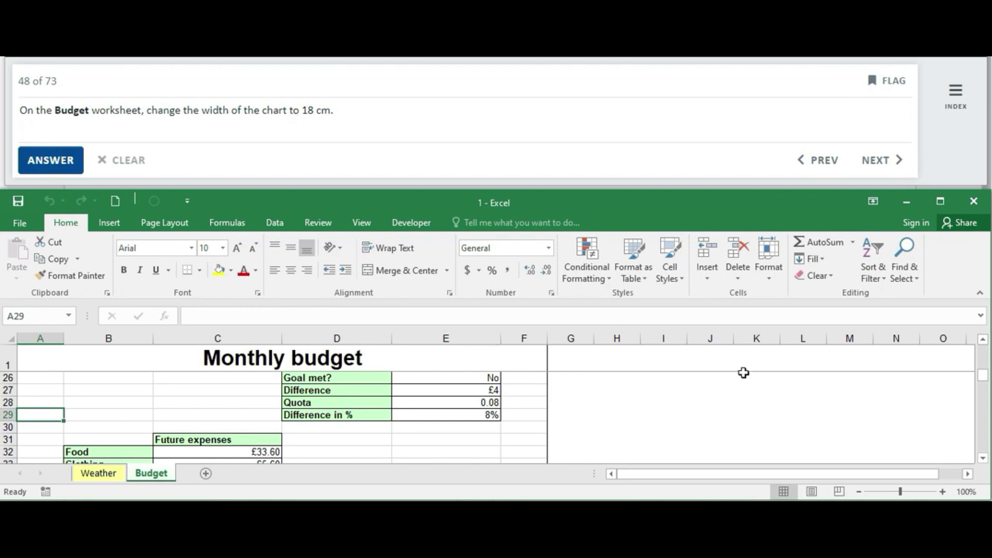
- Set the bar chart's Shape Width to 18 cm and submit the answer
left_click_drag(983, 384, 983, 397)
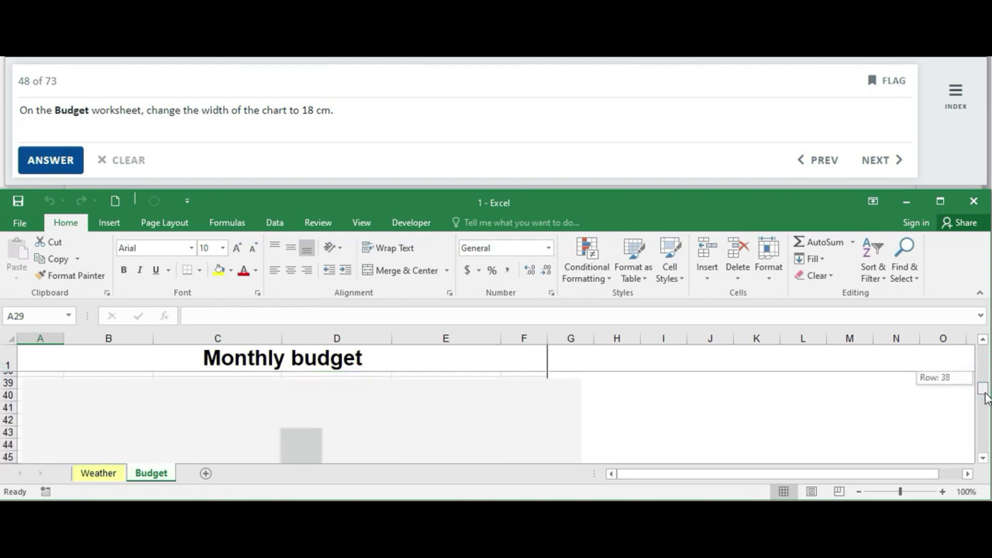
left_click(488, 419)
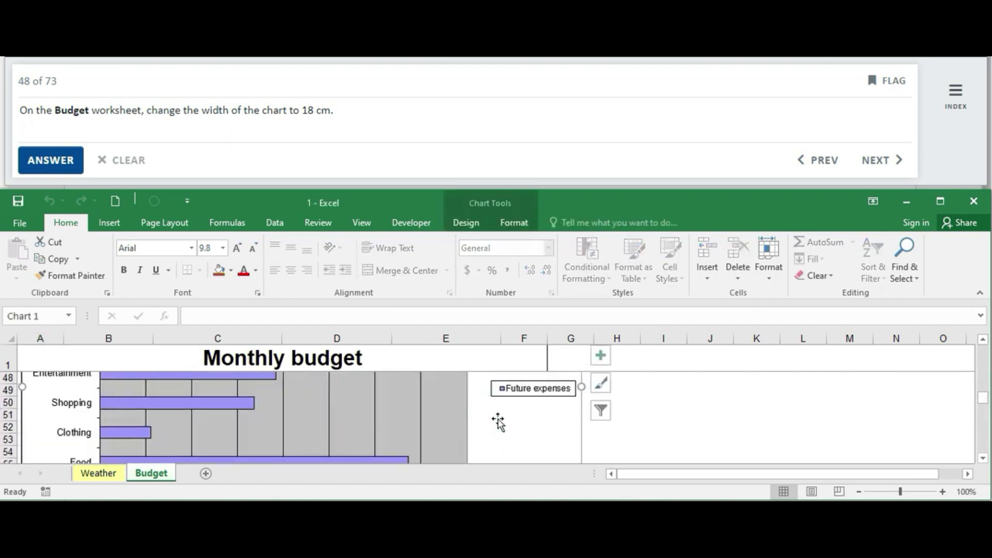
left_click(513, 228)
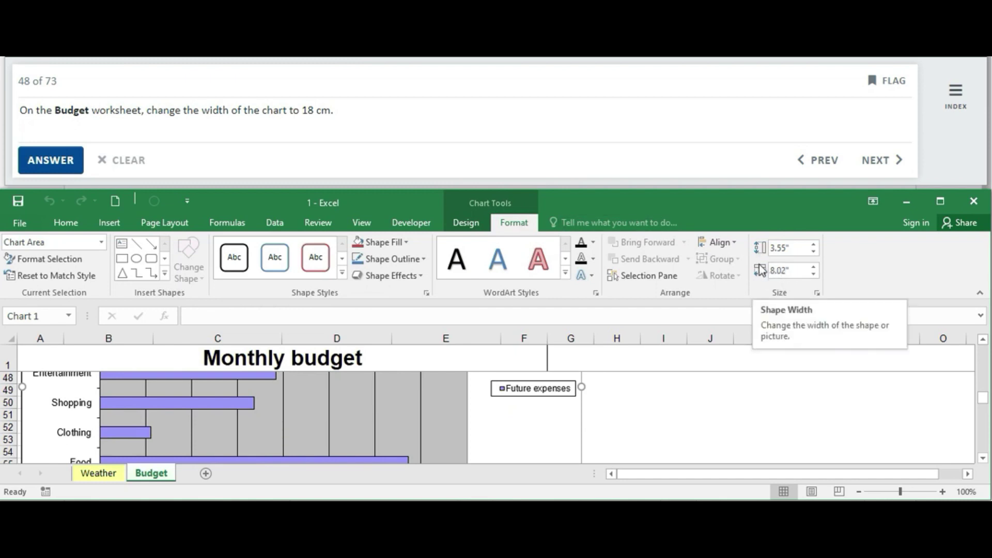
left_click(787, 271)
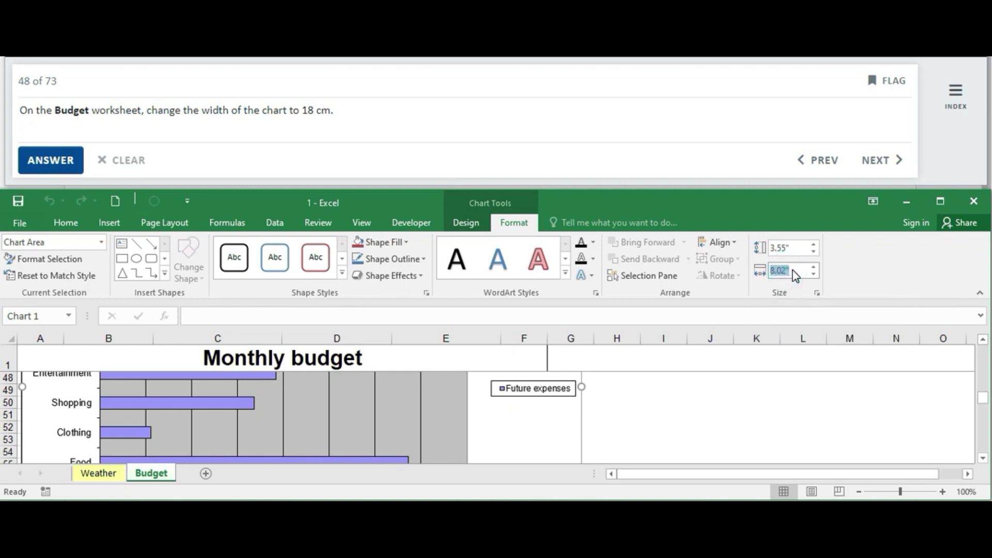
type("18")
left_click(798, 250)
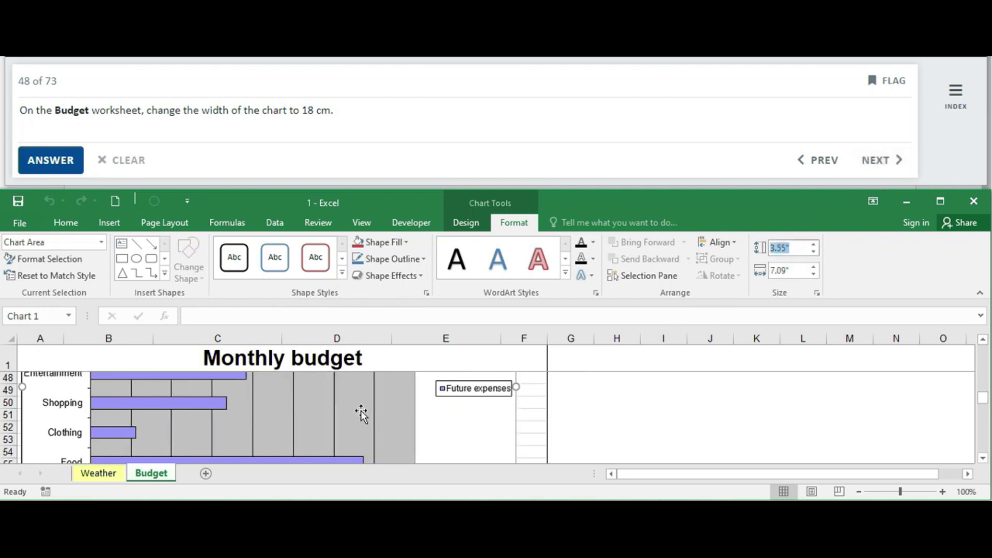
left_click(62, 161)
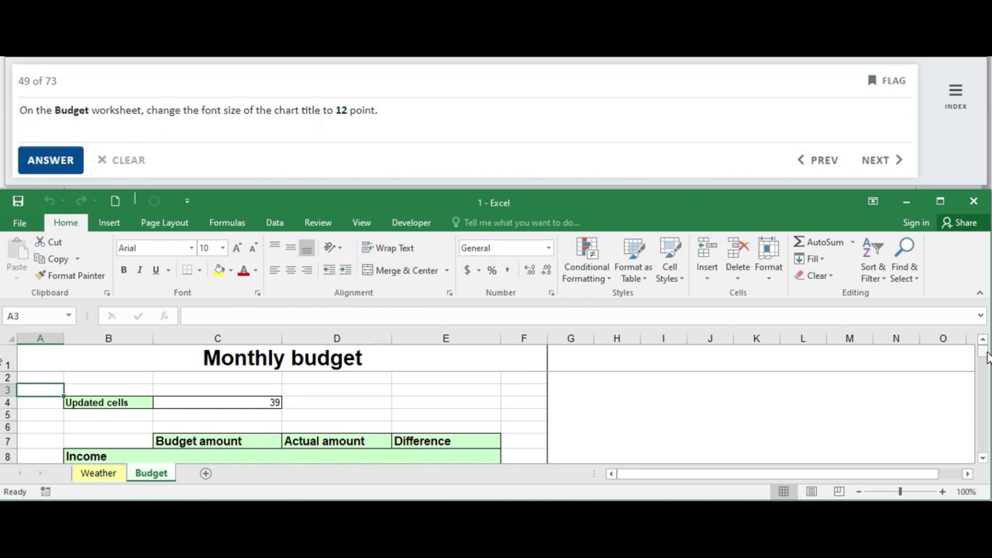
- Change the 'Reductions' chart title font size to 12 point and submit
left_click_drag(987, 357, 988, 402)
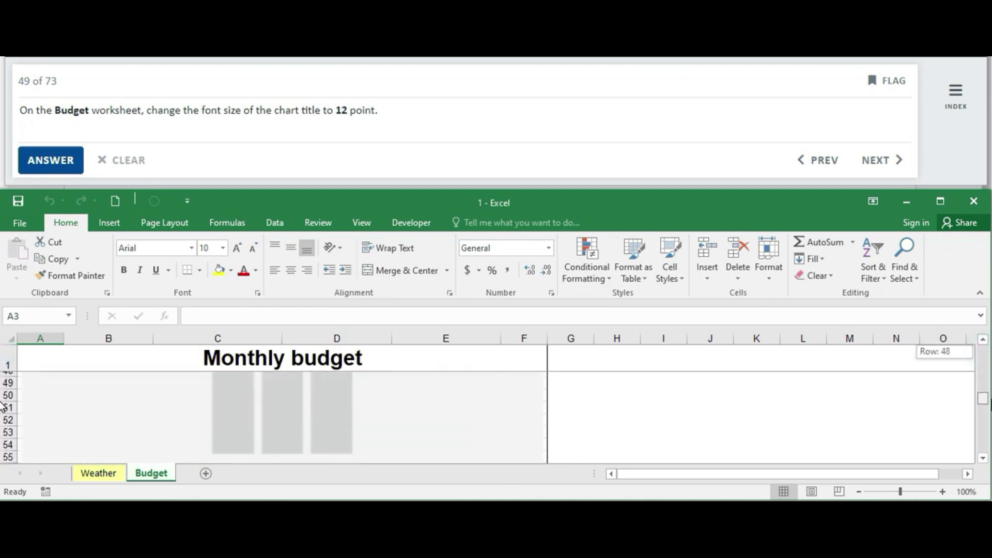
left_click(466, 404)
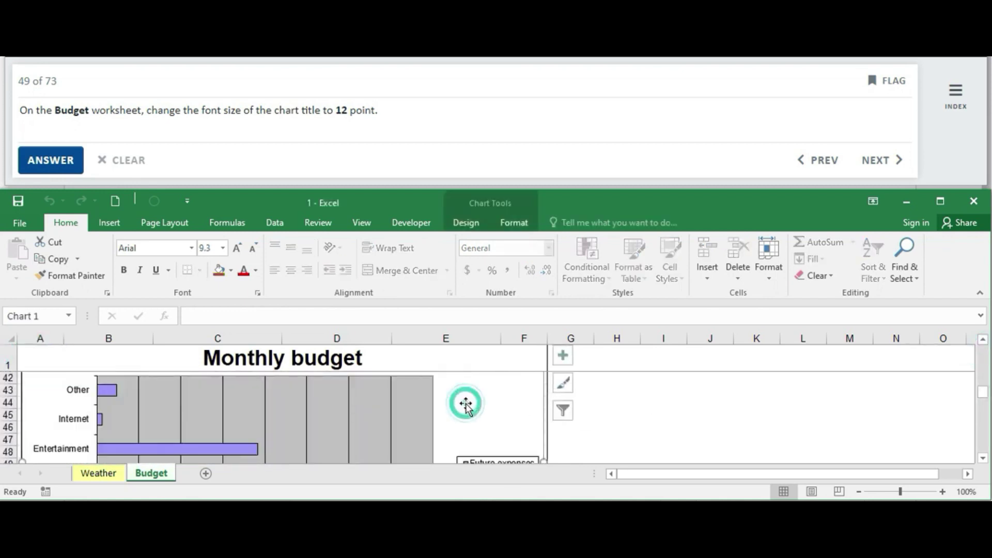
left_click(982, 341)
left_click(983, 341)
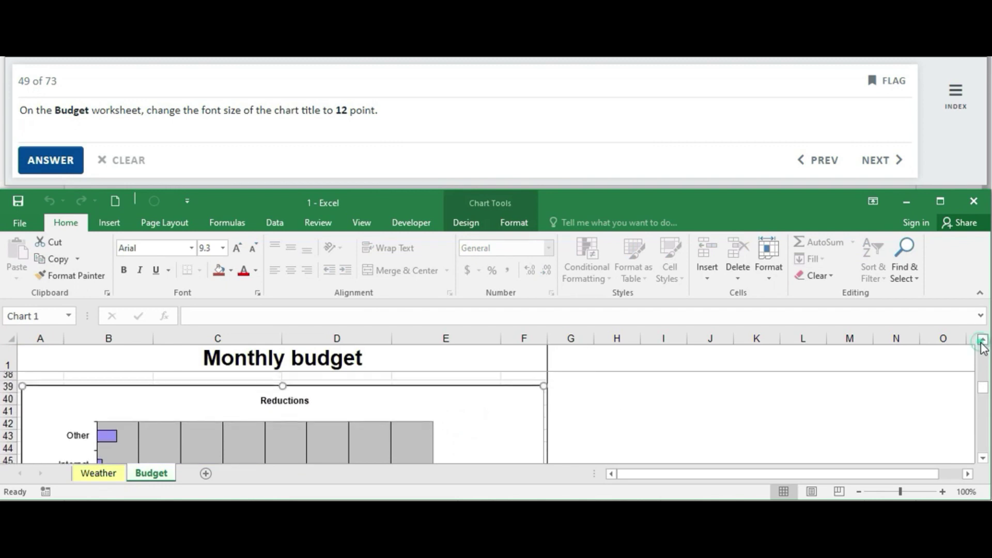
left_click(983, 341)
left_click(287, 418)
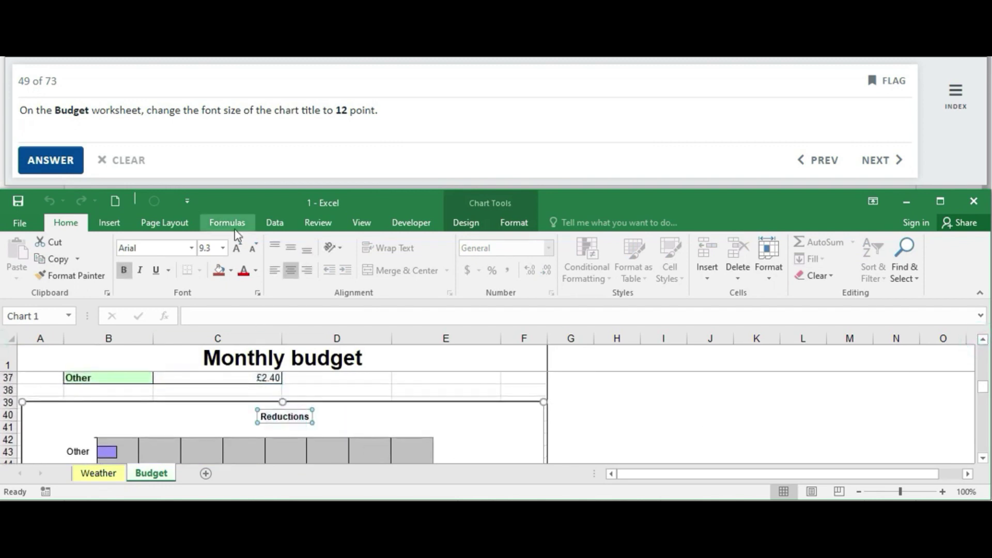
left_click(222, 249)
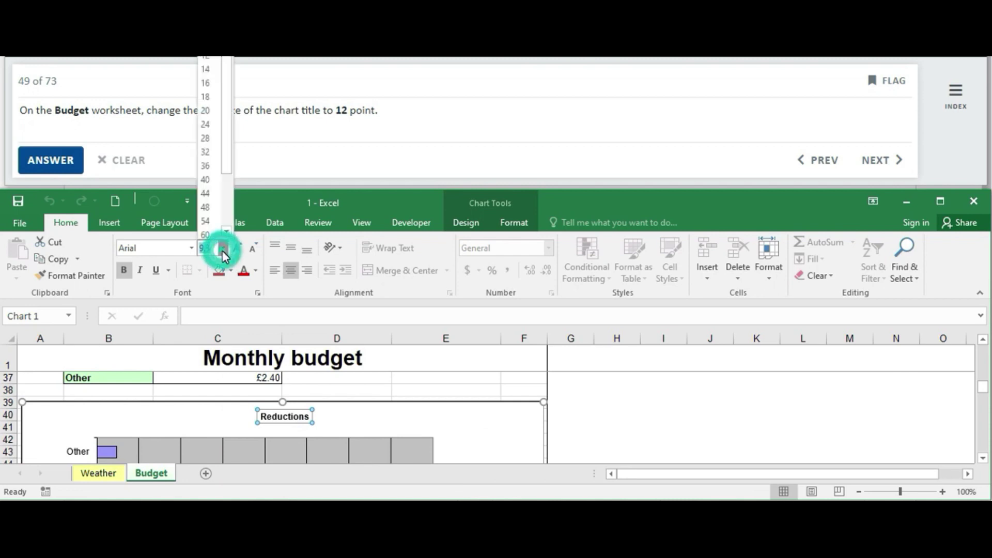
left_click(210, 59)
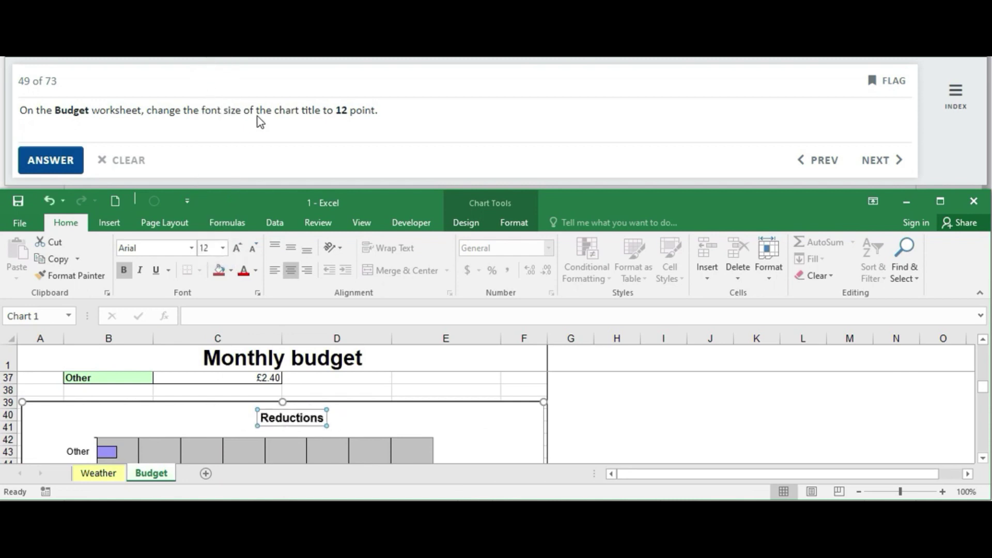
left_click(360, 418)
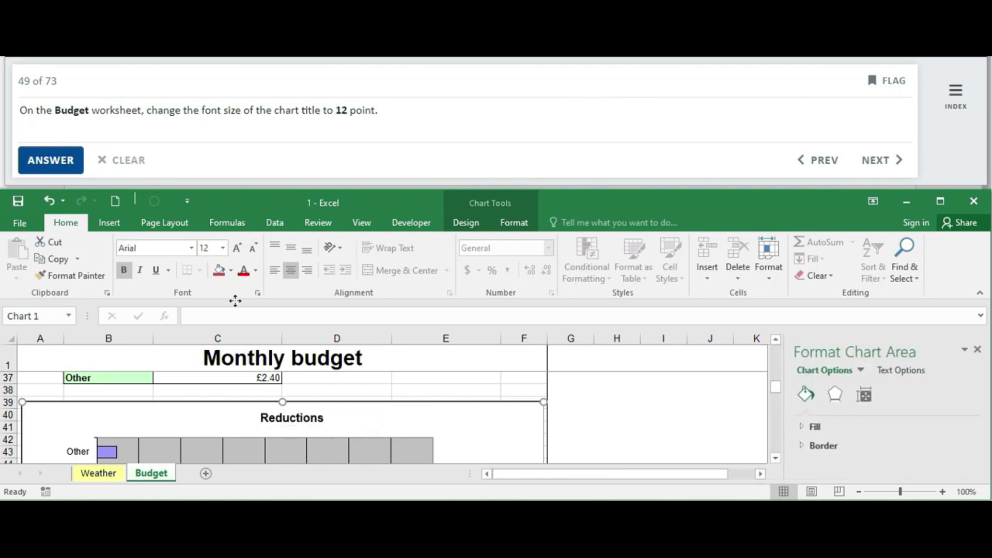
left_click(50, 160)
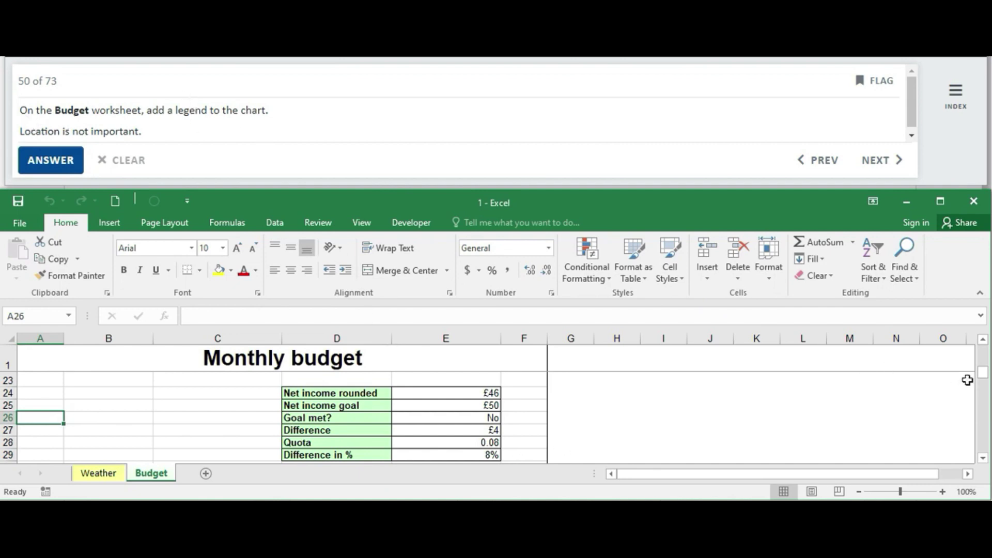
- Add a Future expenses legend on the right of the Budget chart and submit
left_click_drag(983, 373, 986, 398)
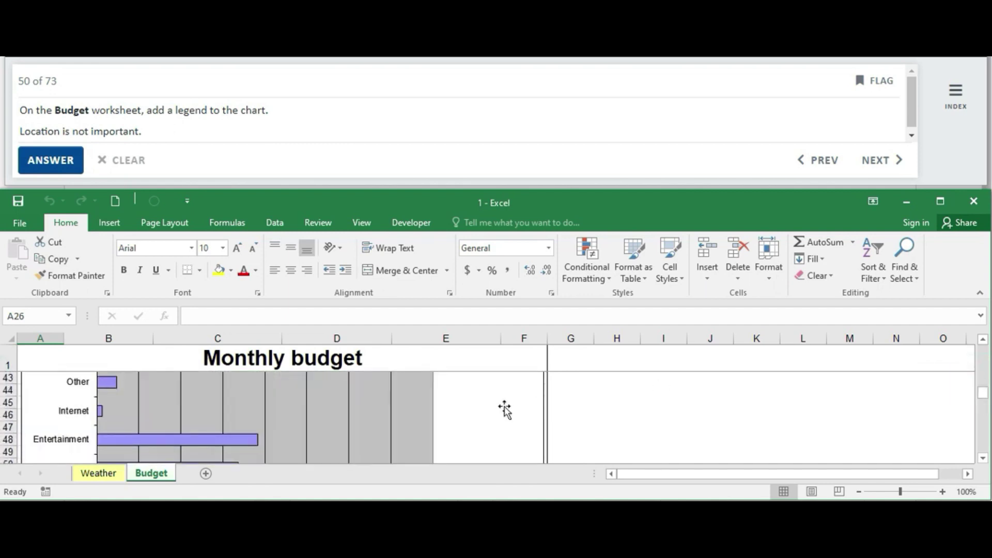
left_click(499, 408)
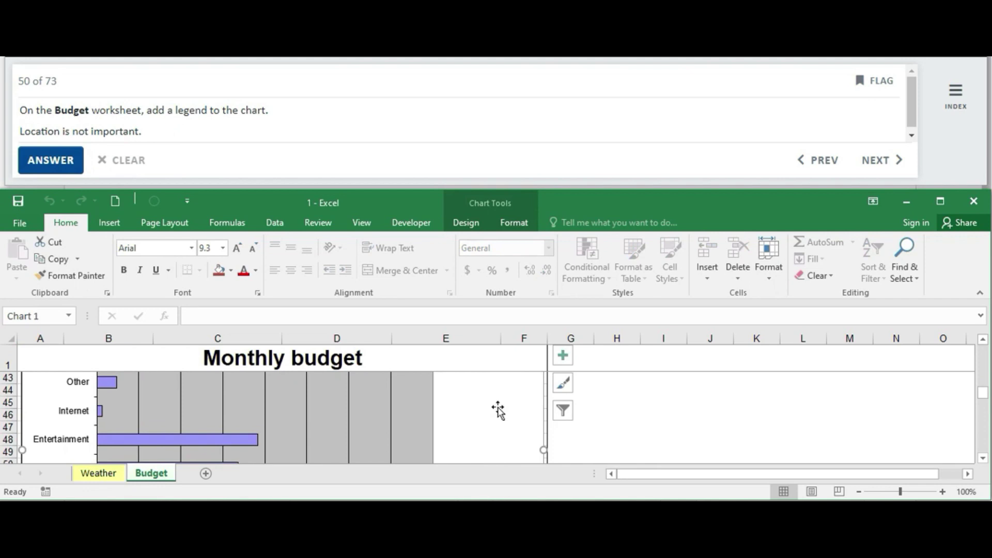
left_click(467, 226)
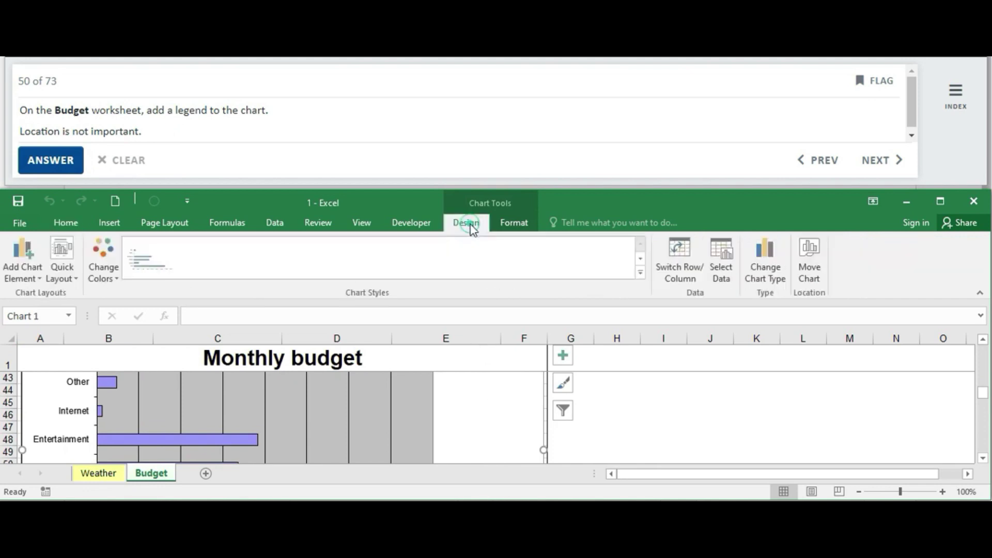
left_click(39, 274)
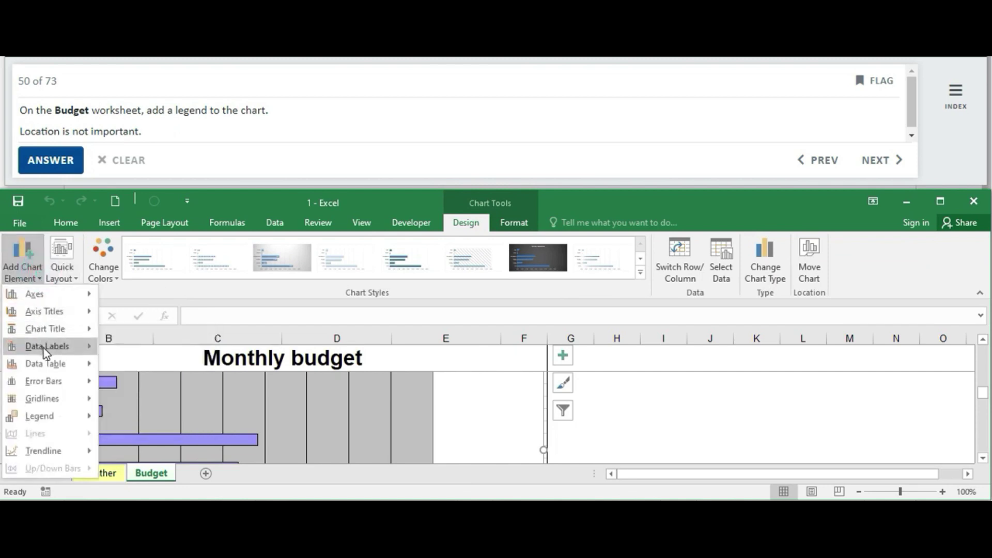
mouse_move(40, 417)
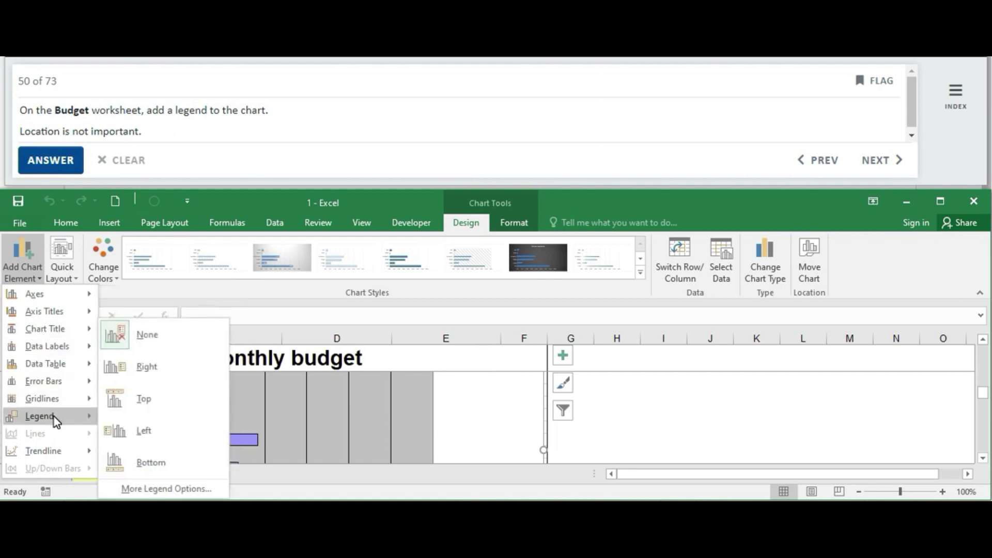
left_click(150, 462)
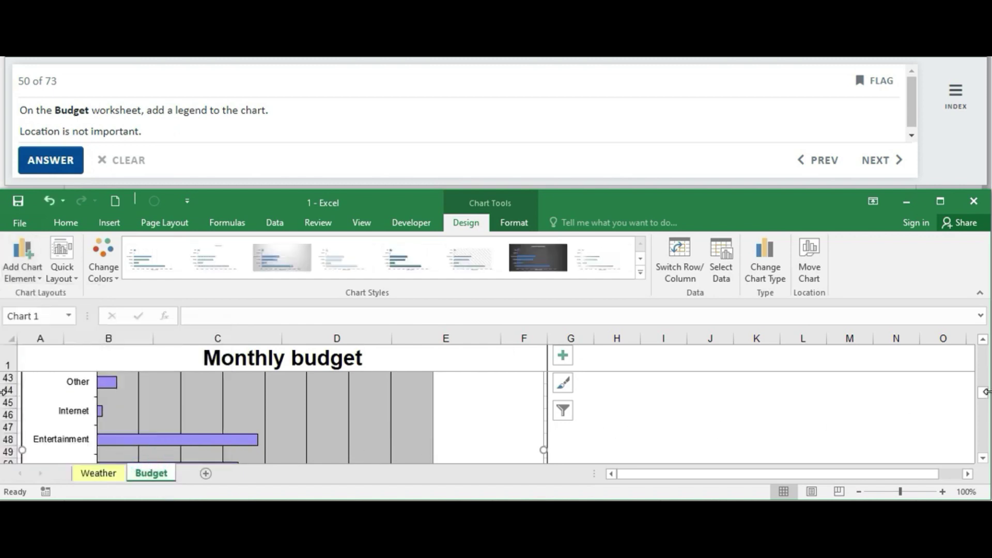
left_click_drag(983, 394, 985, 409)
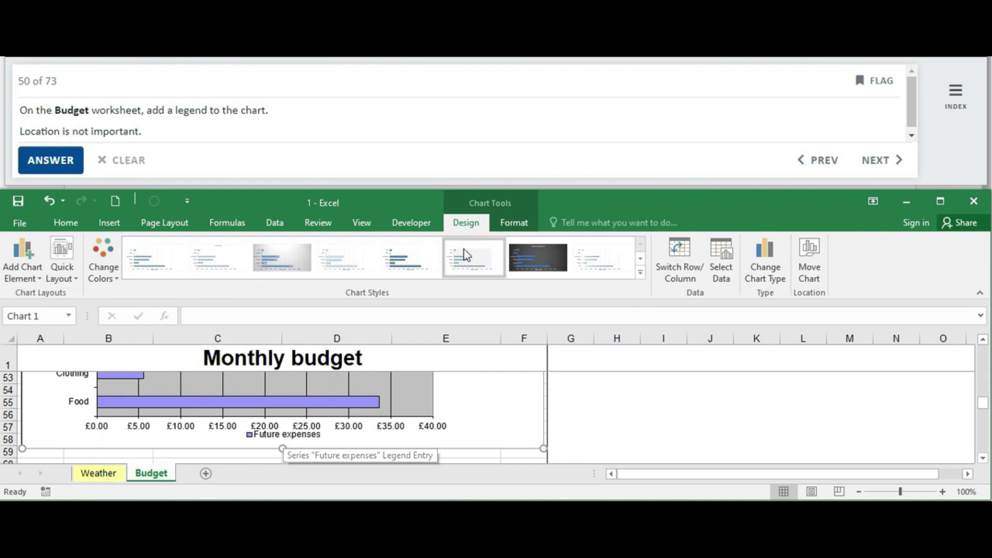
left_click(39, 284)
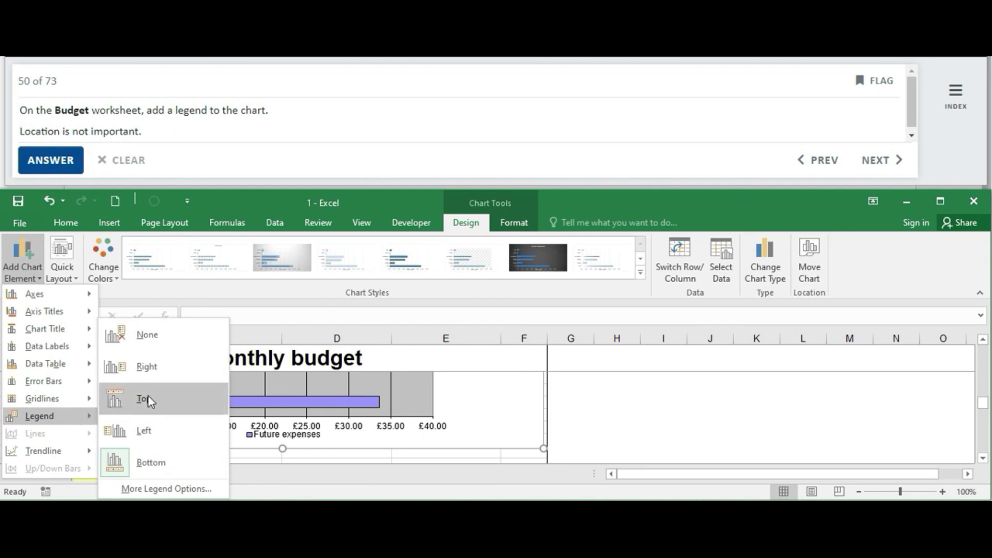
left_click(157, 371)
left_click_drag(984, 410, 984, 400)
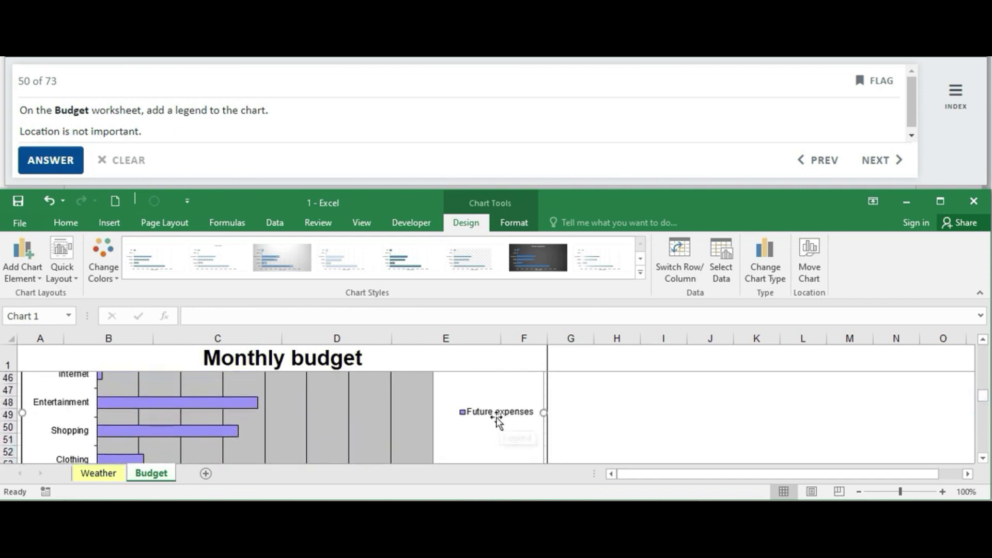
left_click(55, 157)
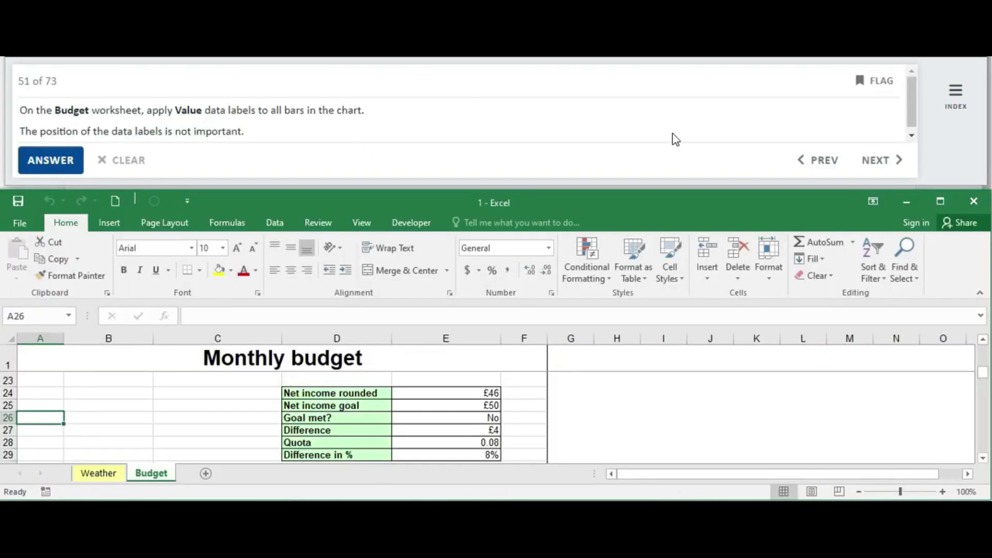
- Add value data labels such as £33.60 to every bar, then submit
left_click(913, 138)
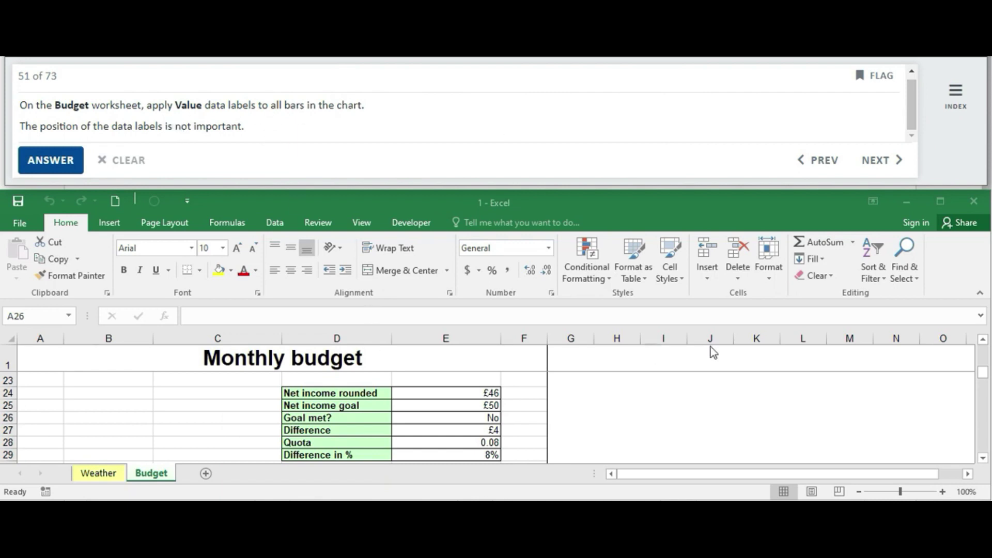
left_click(983, 373)
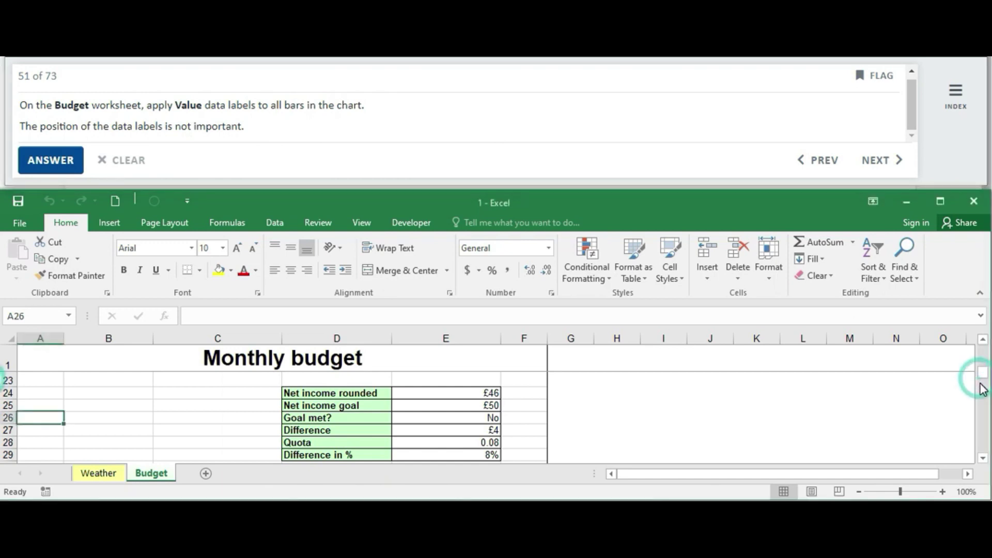
left_click_drag(981, 383, 984, 396)
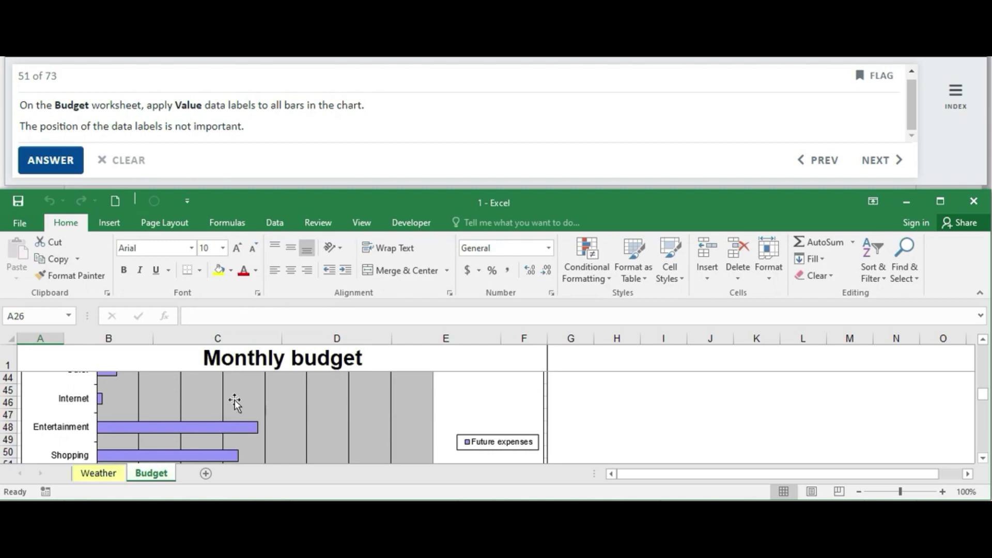
left_click(234, 399)
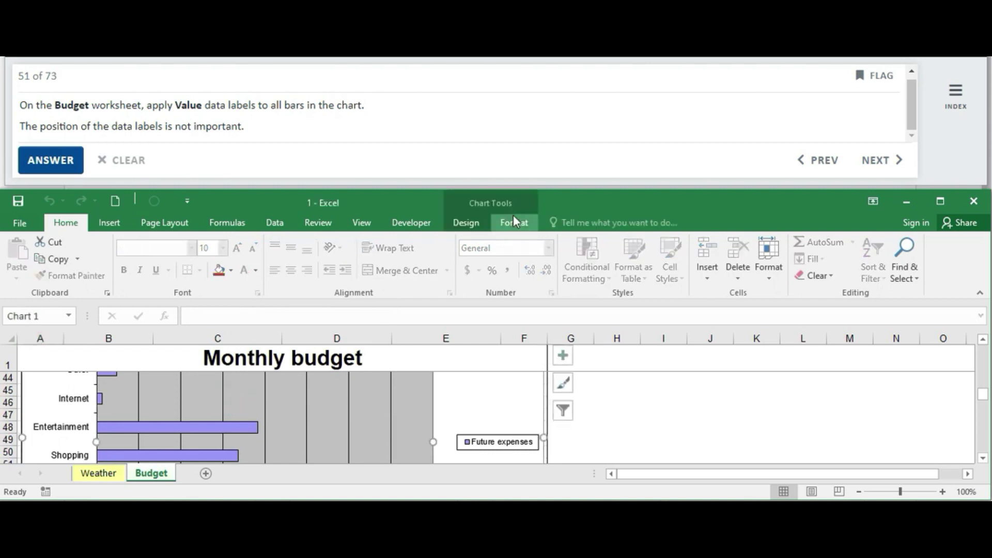
left_click(511, 221)
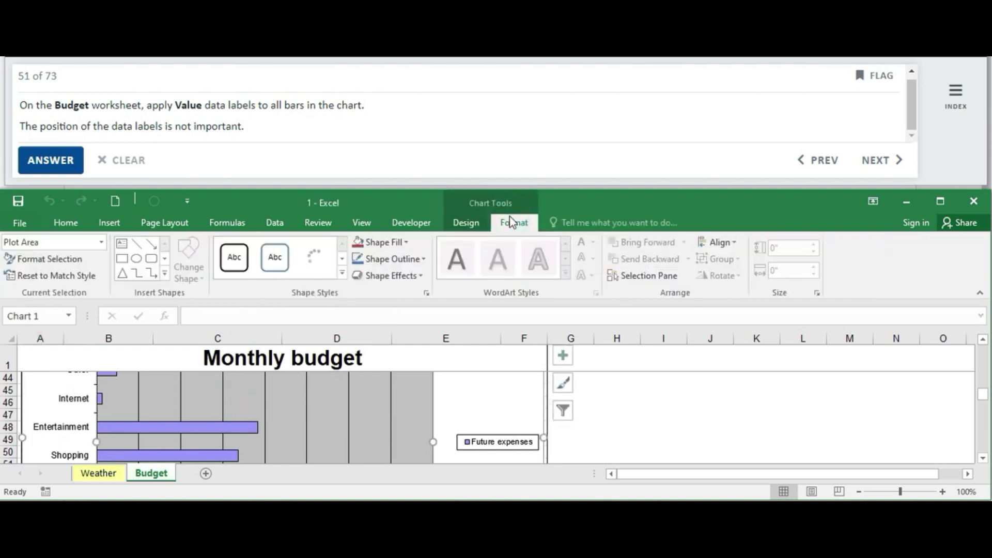
left_click(466, 222)
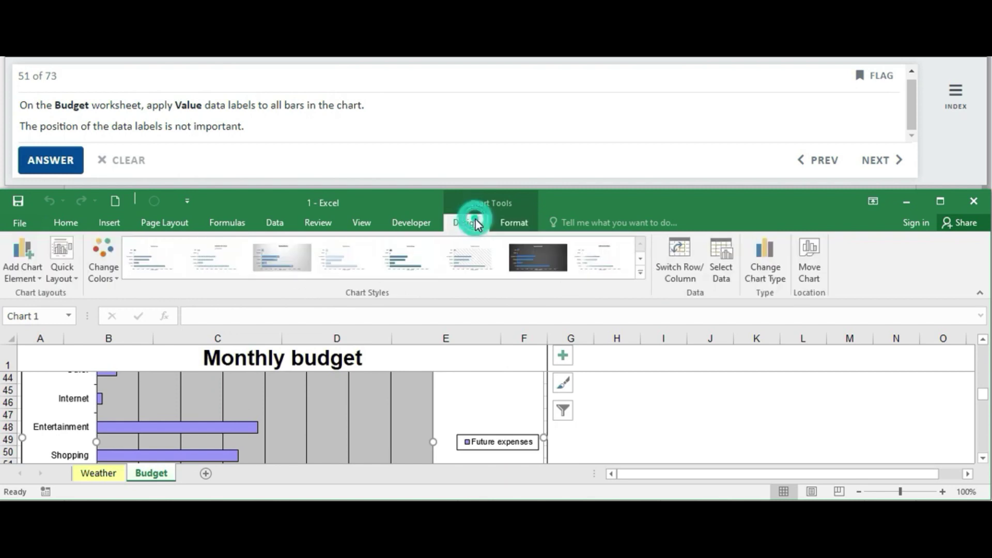
left_click(38, 276)
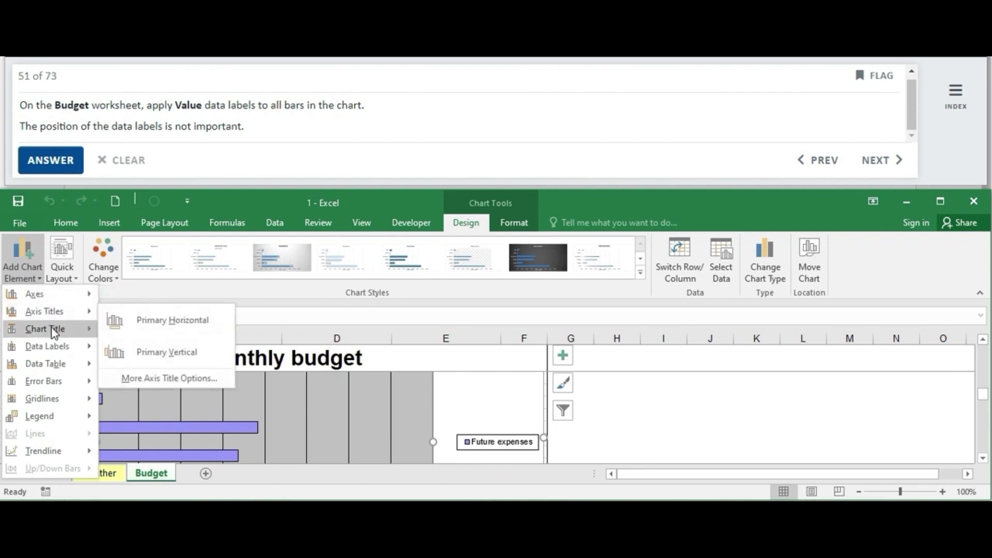
mouse_move(48, 346)
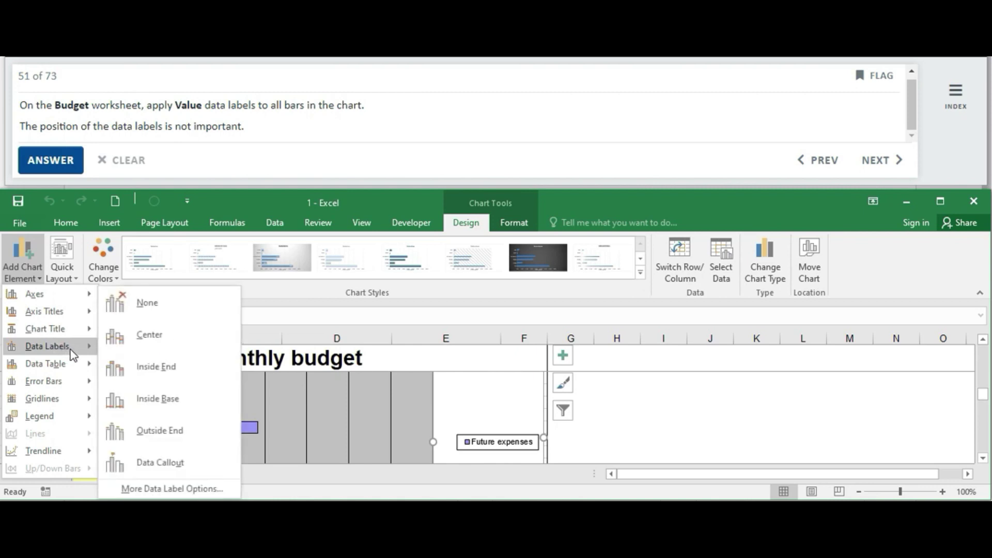
left_click(165, 430)
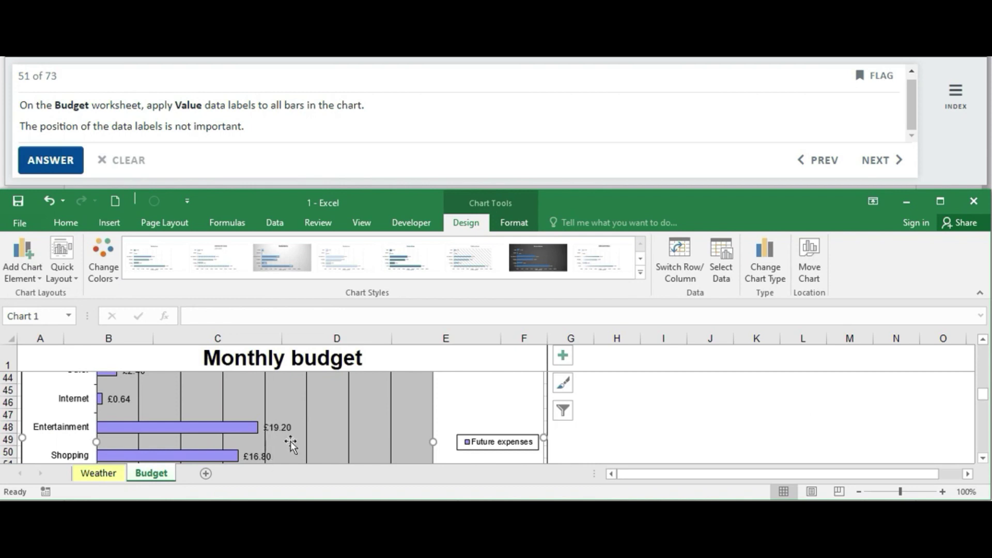
left_click_drag(984, 400, 985, 409)
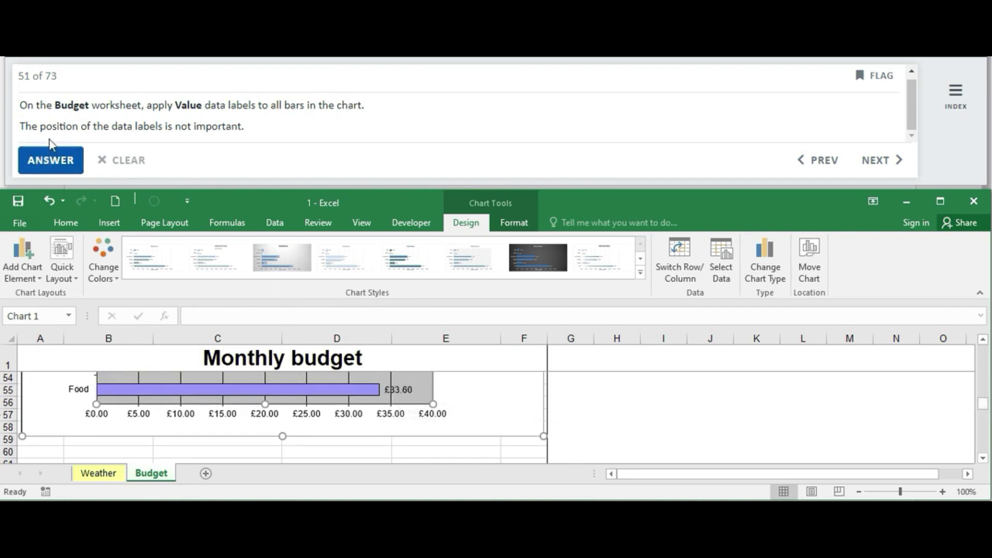
left_click(59, 162)
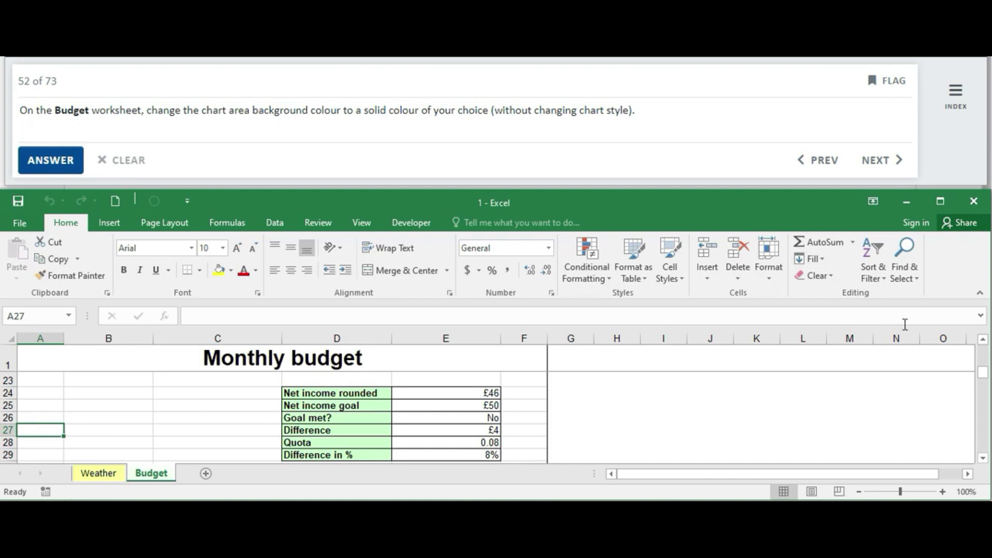
- Select the plot area of the Budget chart
left_click_drag(984, 372, 984, 397)
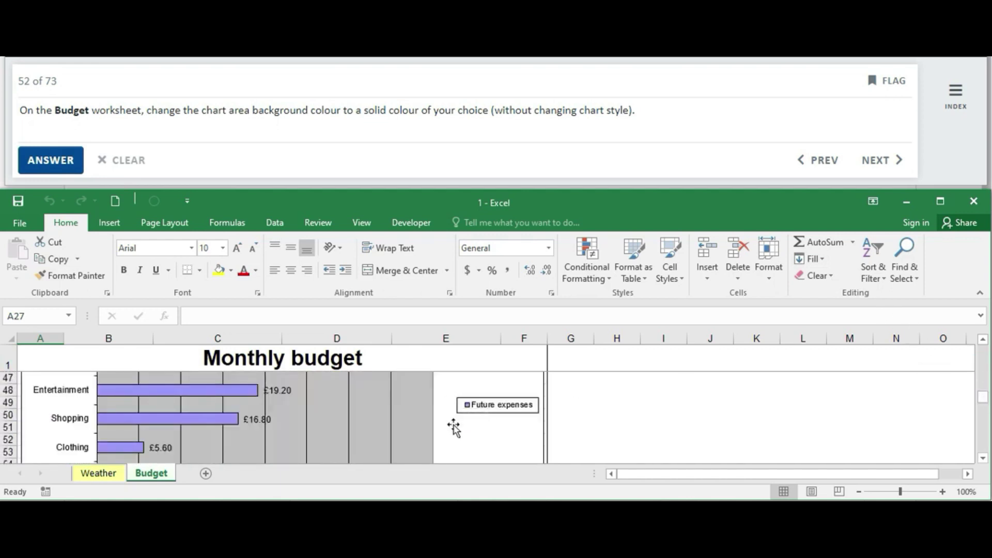
left_click(451, 425)
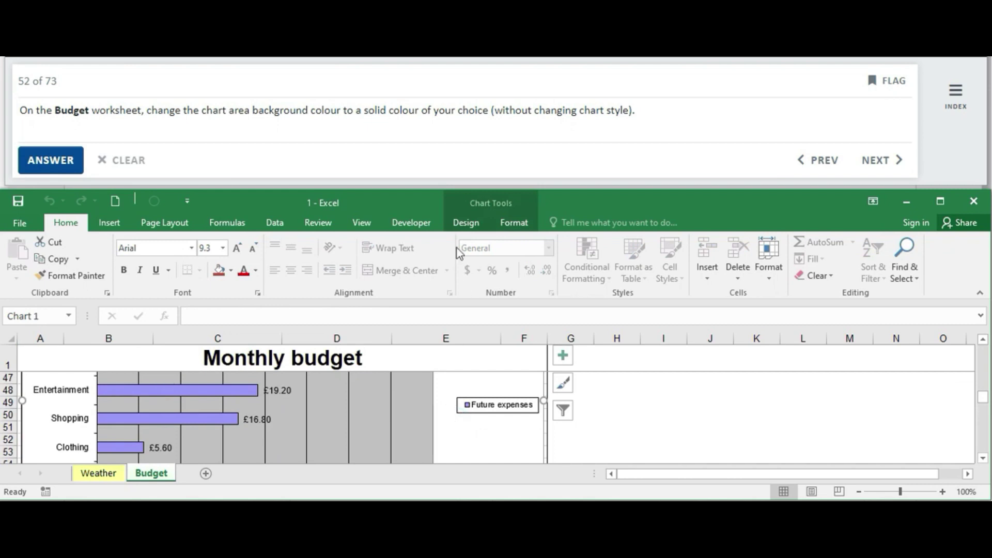
left_click(468, 224)
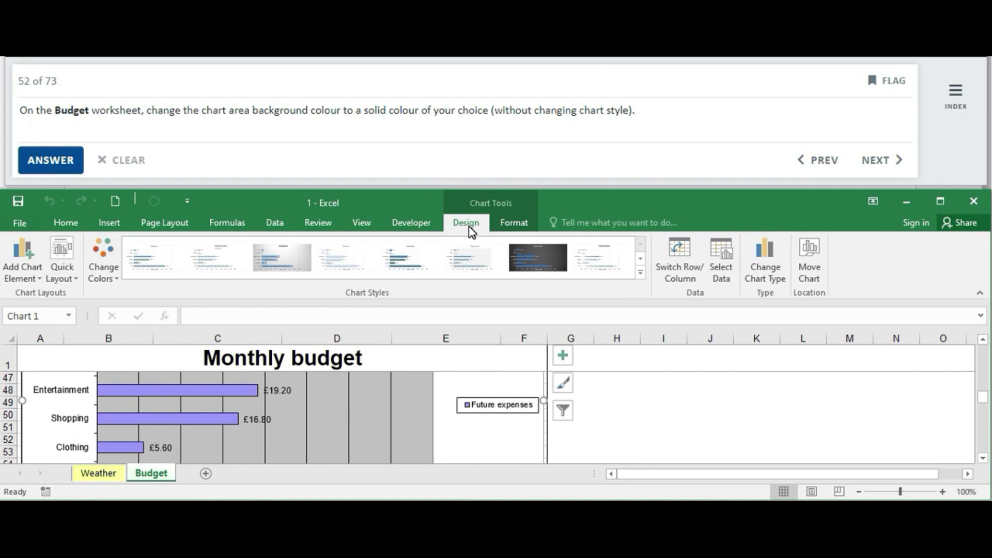
left_click(442, 401)
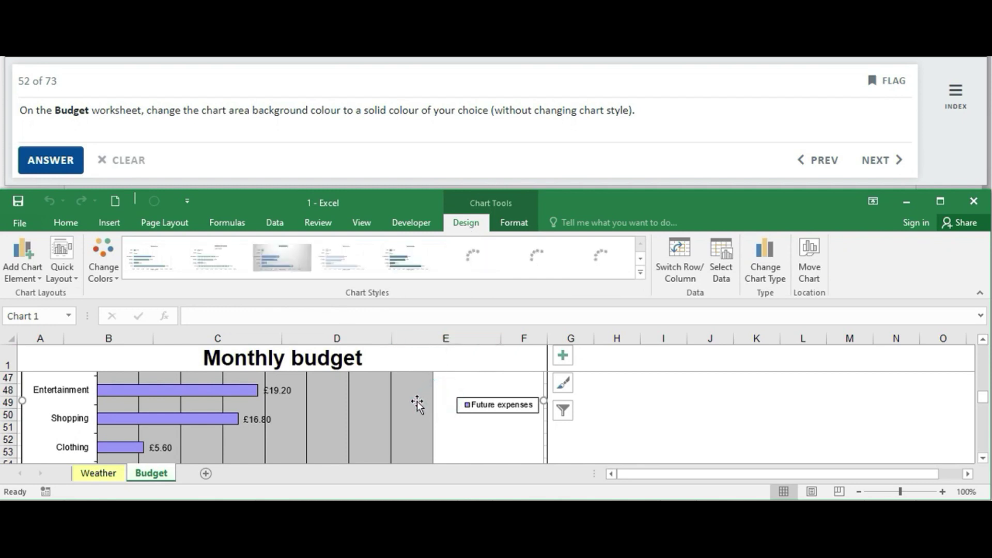
left_click(417, 401)
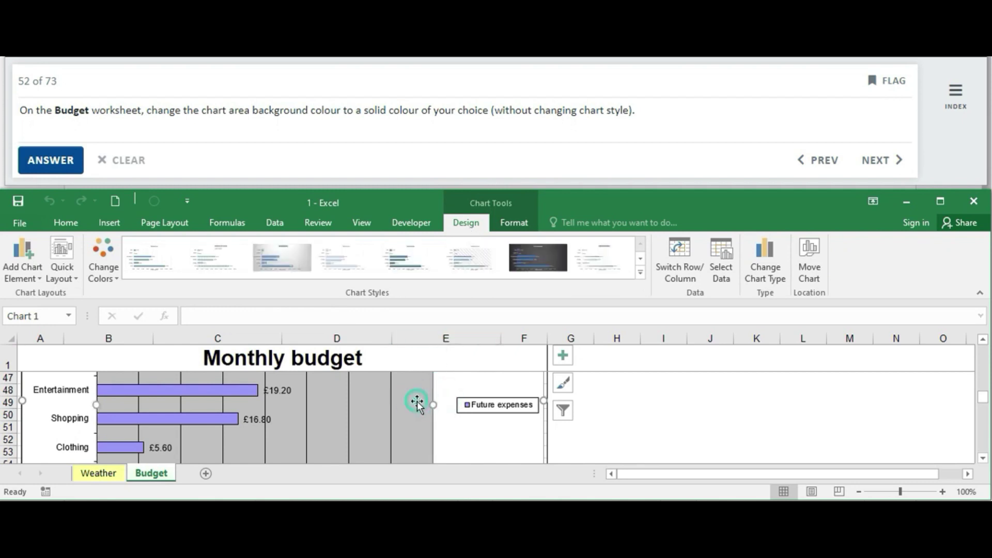
left_click(300, 404)
scroll(299, 404, "down", 1)
left_click(406, 402)
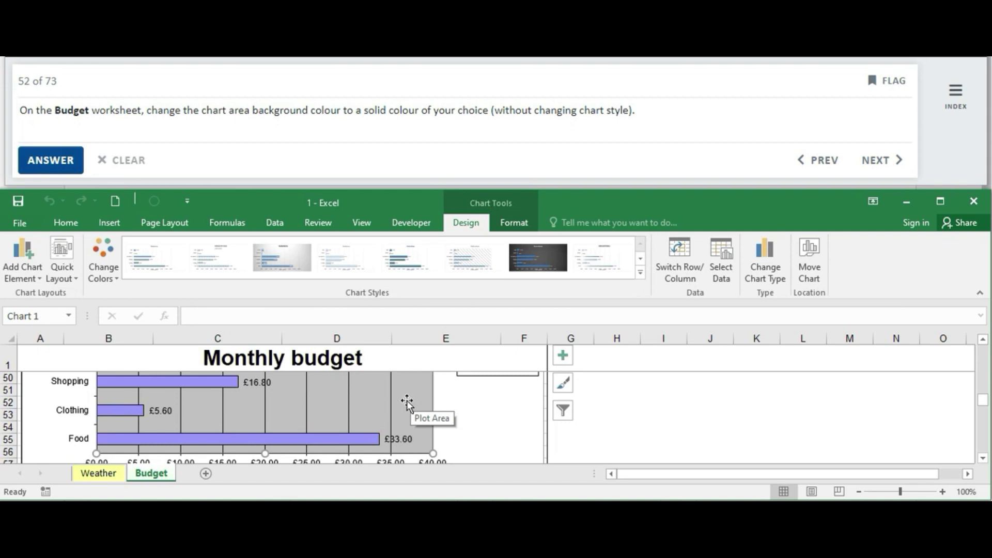
- Give the plot area a solid light blue fill and submit the answer
left_click(515, 227)
left_click(407, 243)
left_click(408, 243)
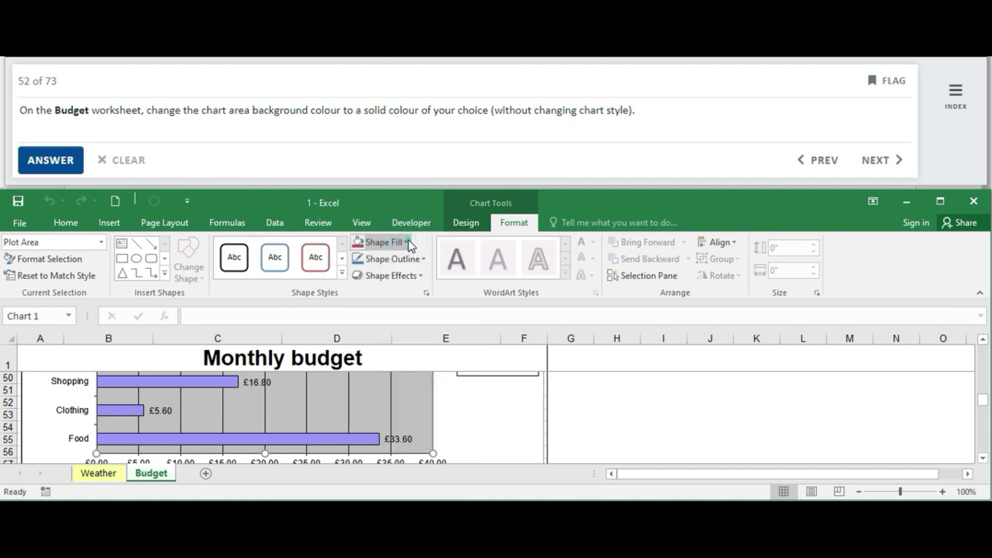
left_click(427, 293)
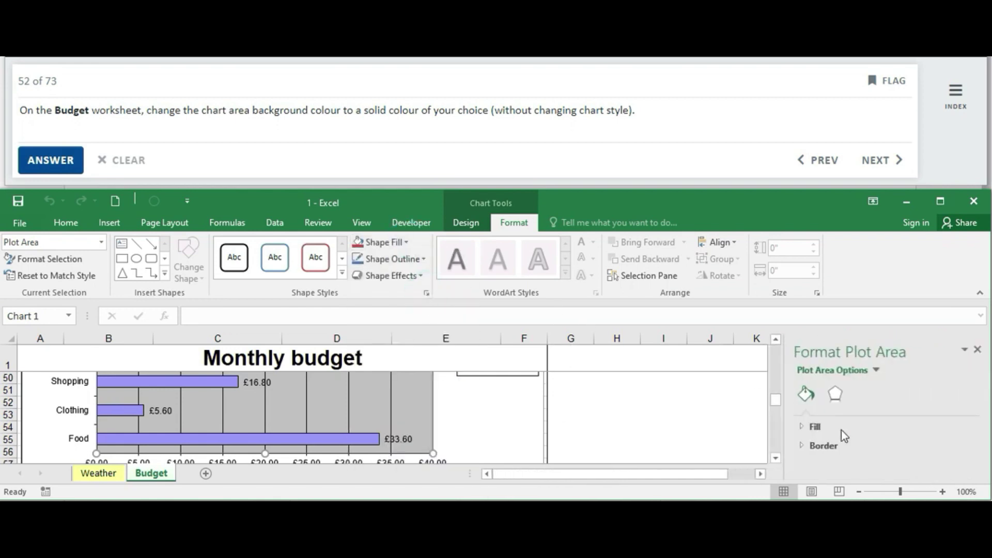
left_click(802, 427)
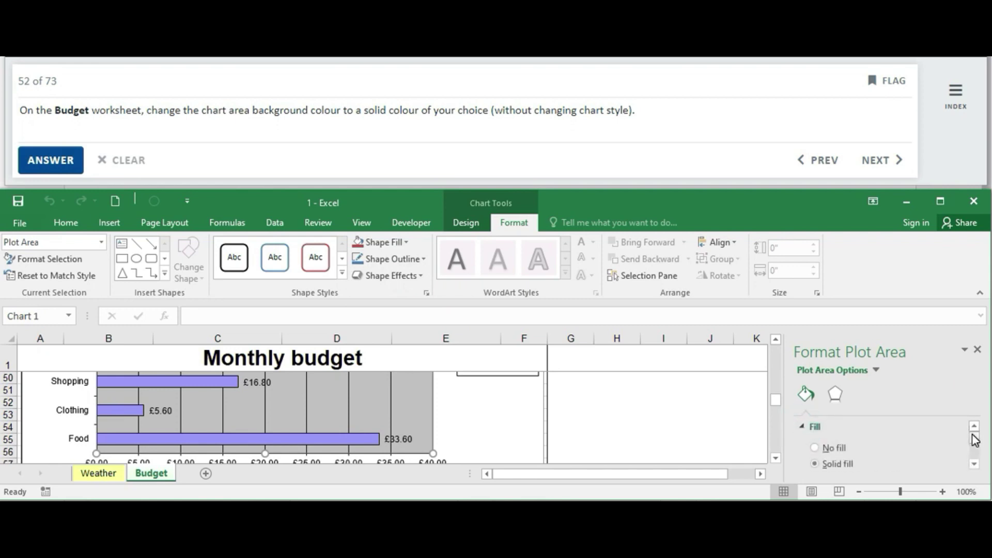
left_click(974, 464)
left_click(815, 452)
left_click(974, 464)
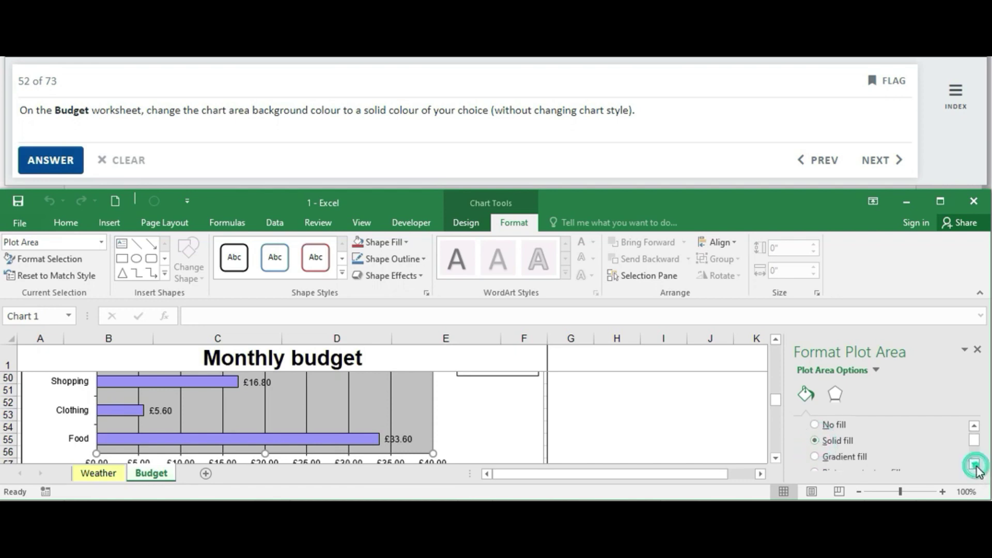
left_click(974, 464)
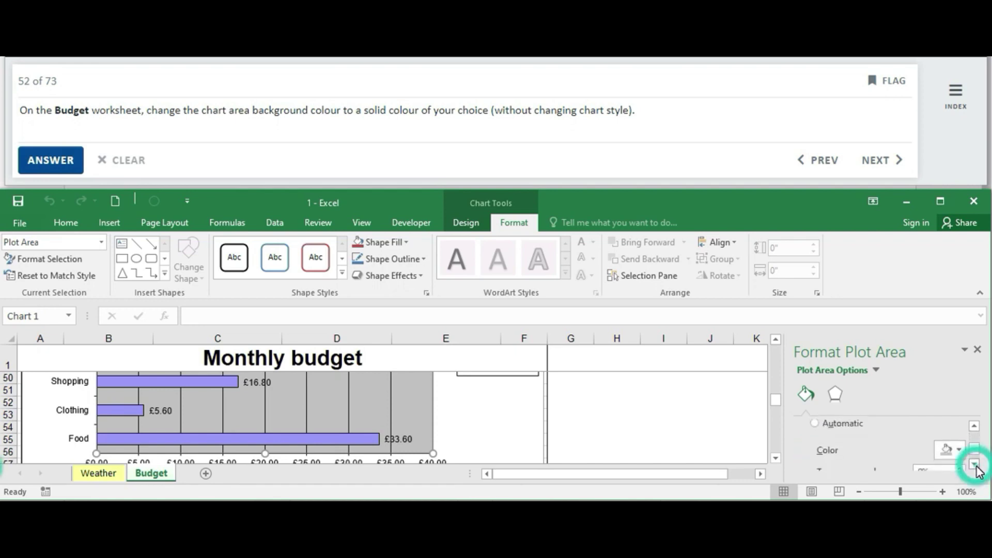
left_click(960, 450)
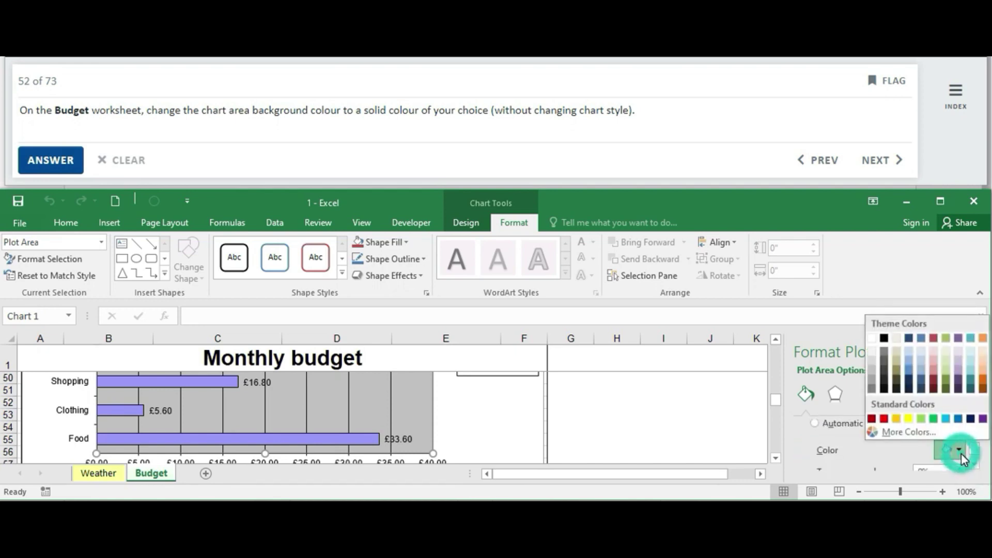
left_click(920, 360)
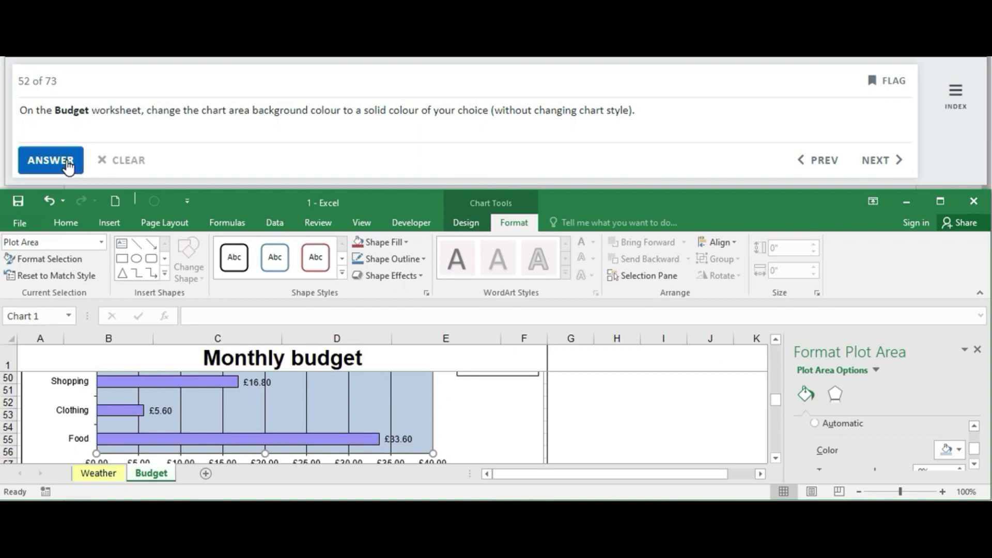
left_click(51, 161)
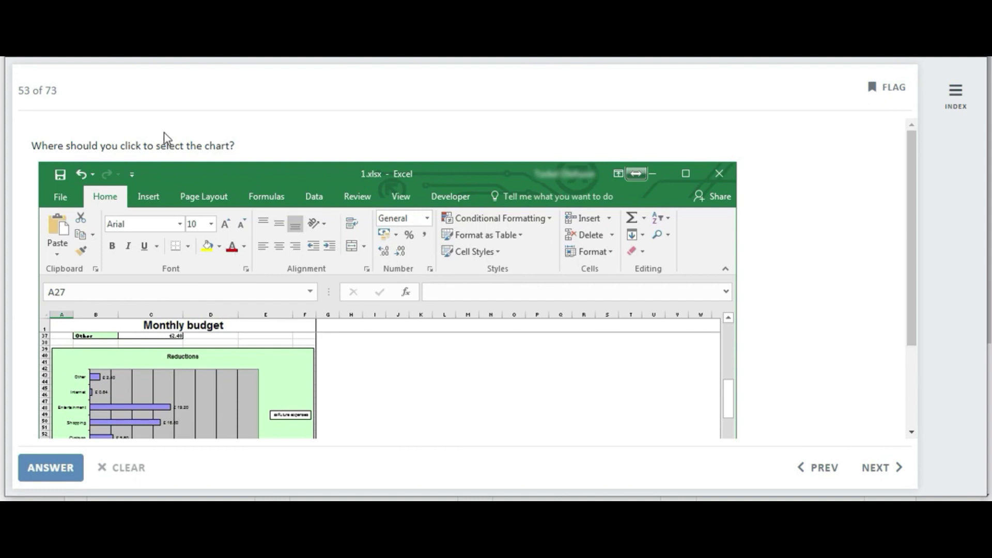
- Mark the chart in the question's screenshot as the place to click, and submit
left_click(225, 398)
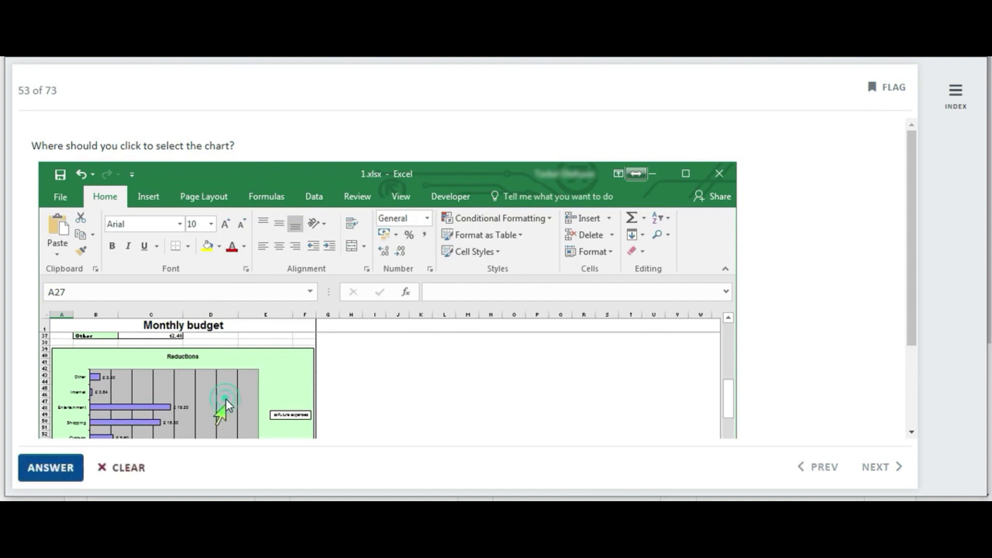
left_click(45, 480)
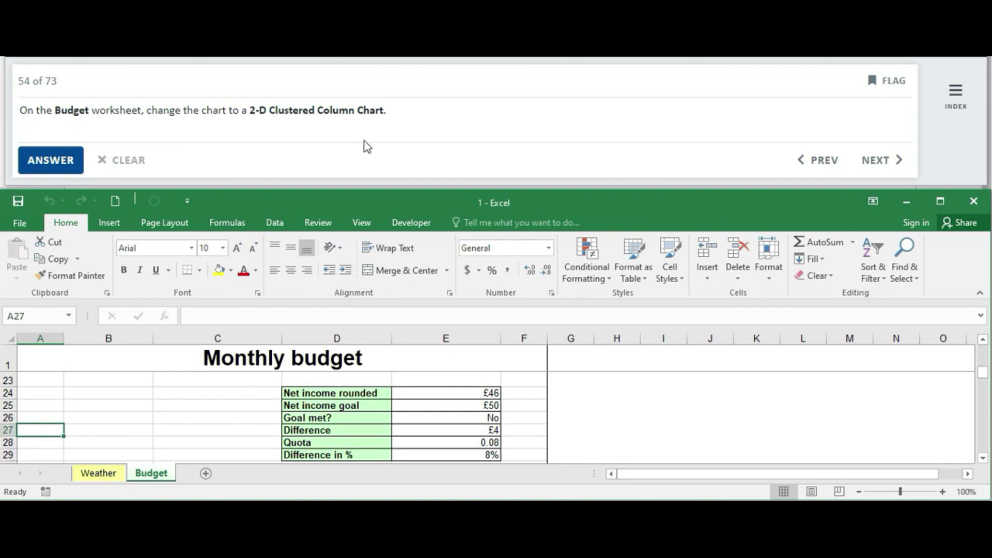
- Scroll to the 'Reductions' chart and select its plot area
left_click(983, 457)
left_click(982, 457)
left_click(982, 457)
left_click(983, 457)
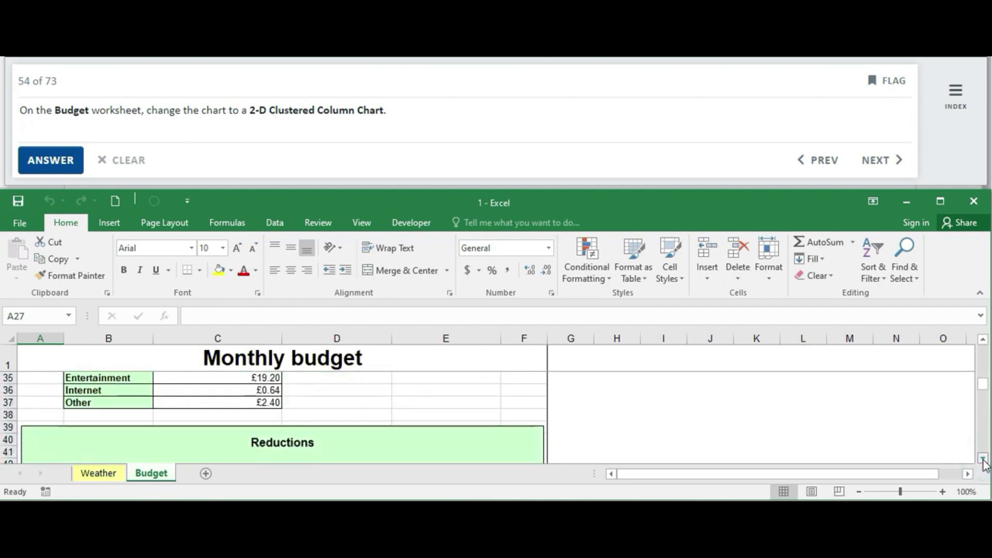
left_click(983, 457)
left_click(983, 457)
left_click(982, 458)
left_click(983, 457)
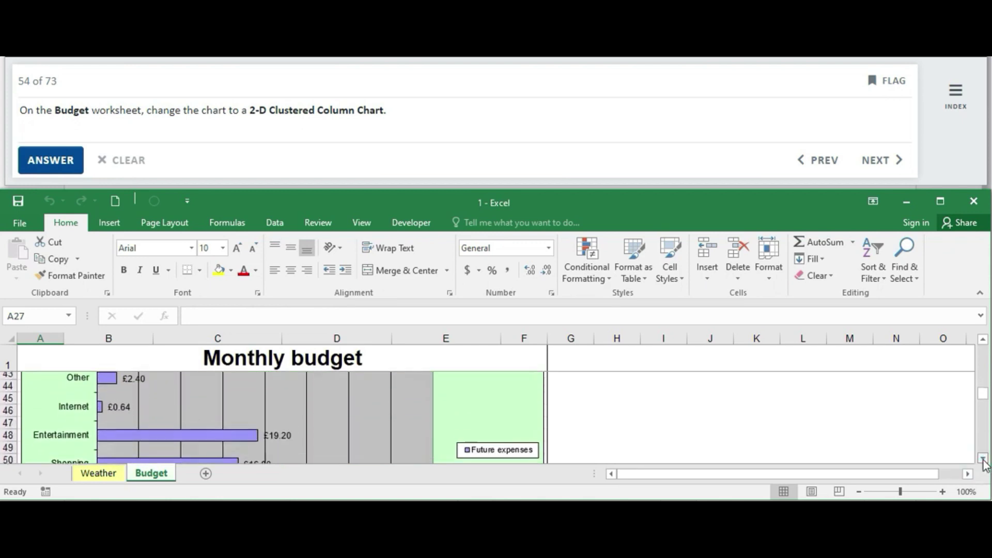
left_click(983, 459)
left_click(309, 406)
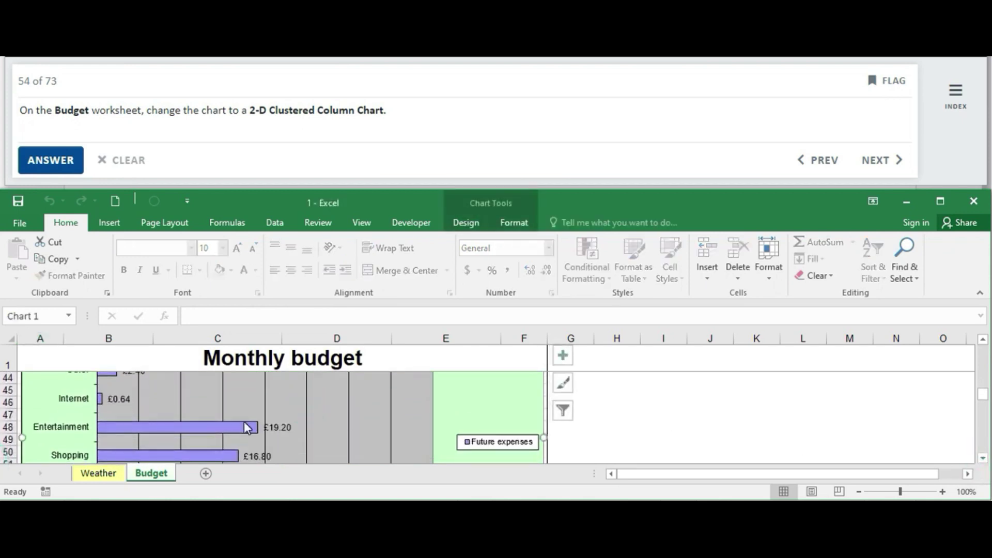
left_click(219, 390)
- Change the chart type to 2-D Clustered Column and submit the answer
left_click(468, 223)
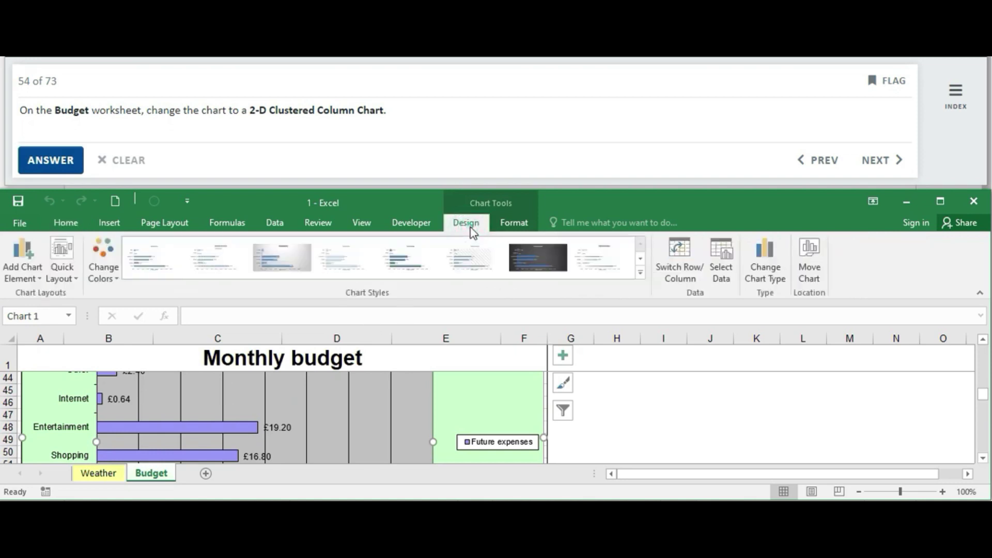
left_click(767, 262)
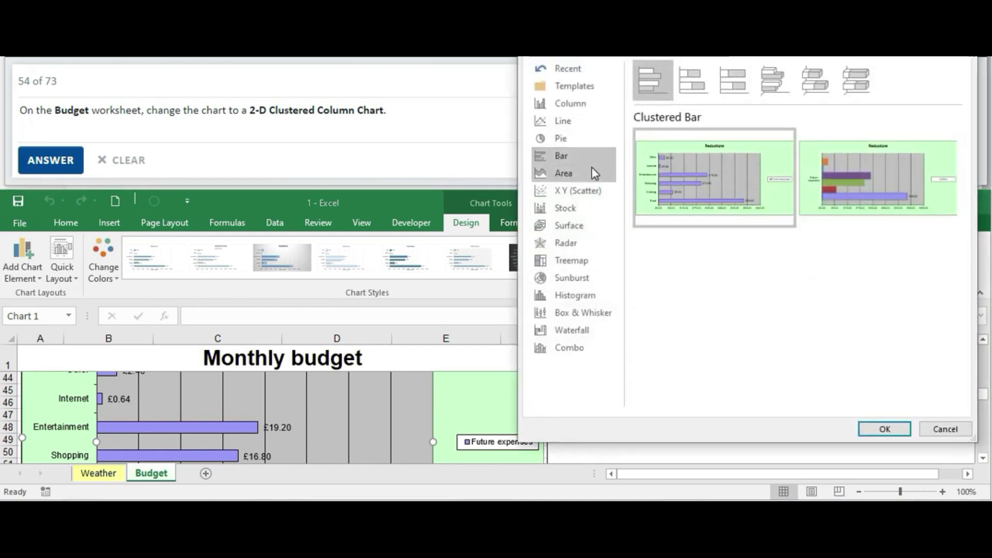
left_click(585, 104)
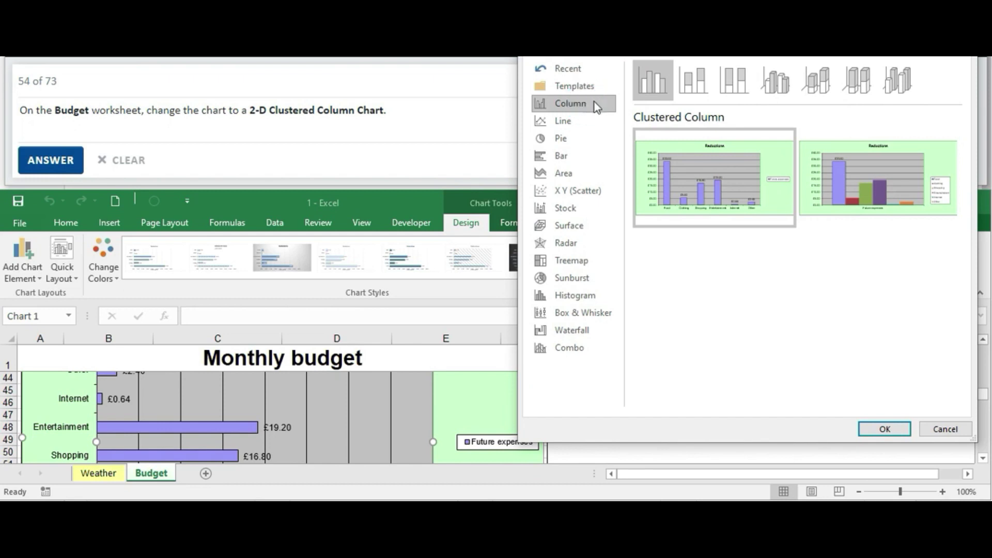
left_click(653, 87)
left_click(881, 428)
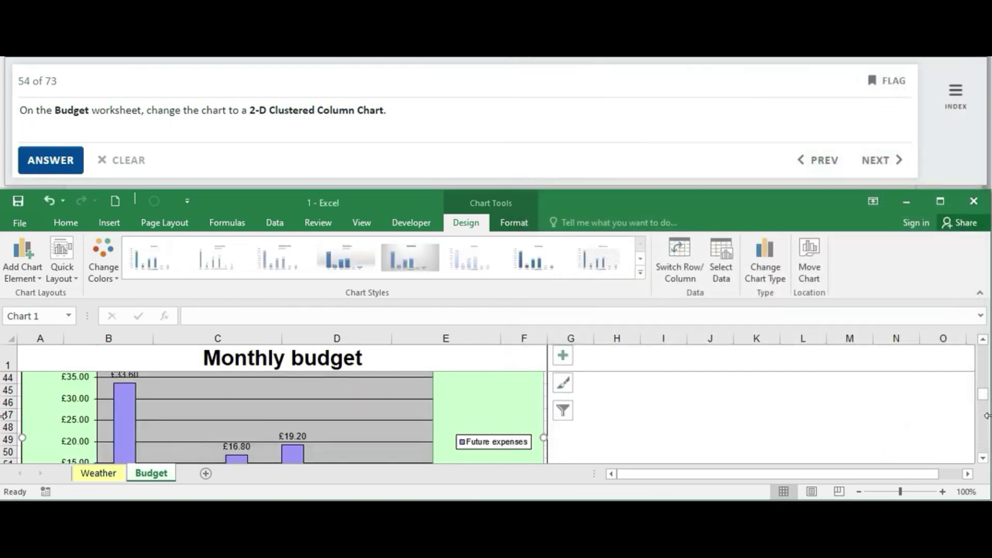
left_click_drag(986, 403, 986, 391)
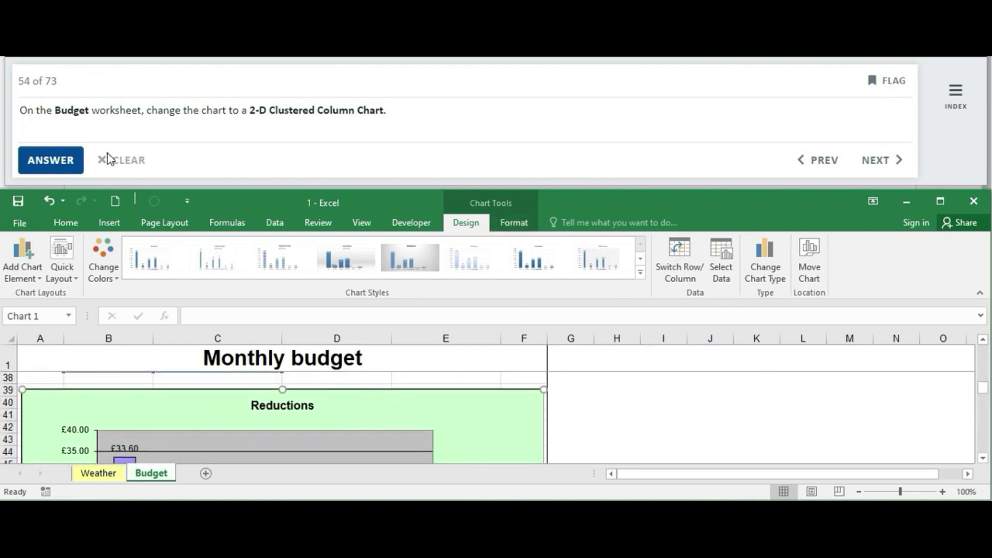
left_click(70, 160)
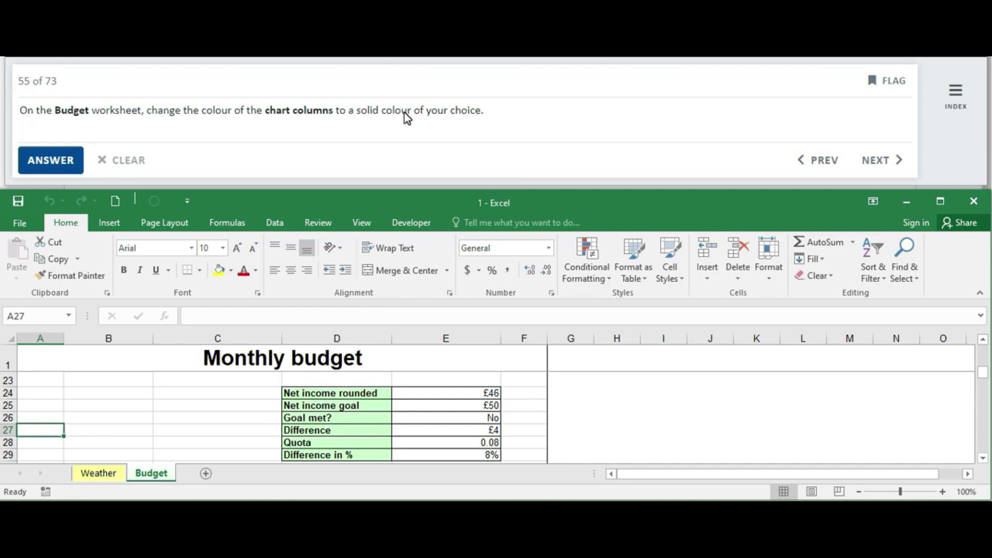
- Select the Budget chart's column series and open its Format Data Series fill settings
left_click_drag(983, 372, 985, 407)
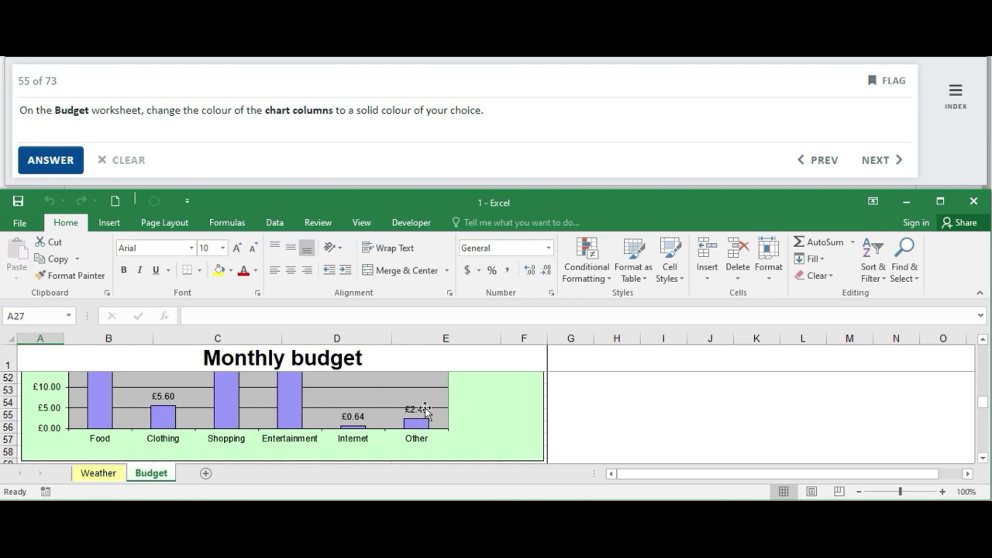
left_click(290, 411)
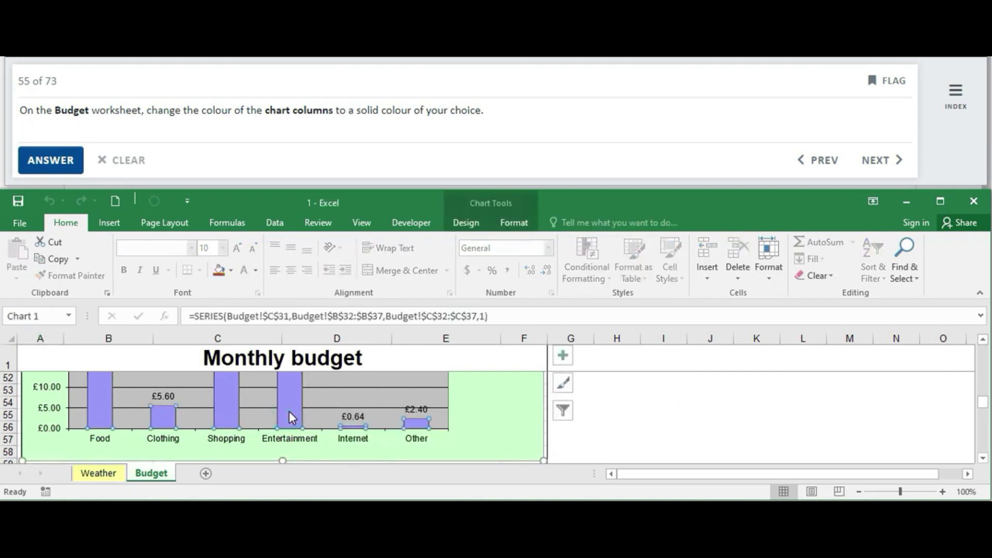
left_click(478, 228)
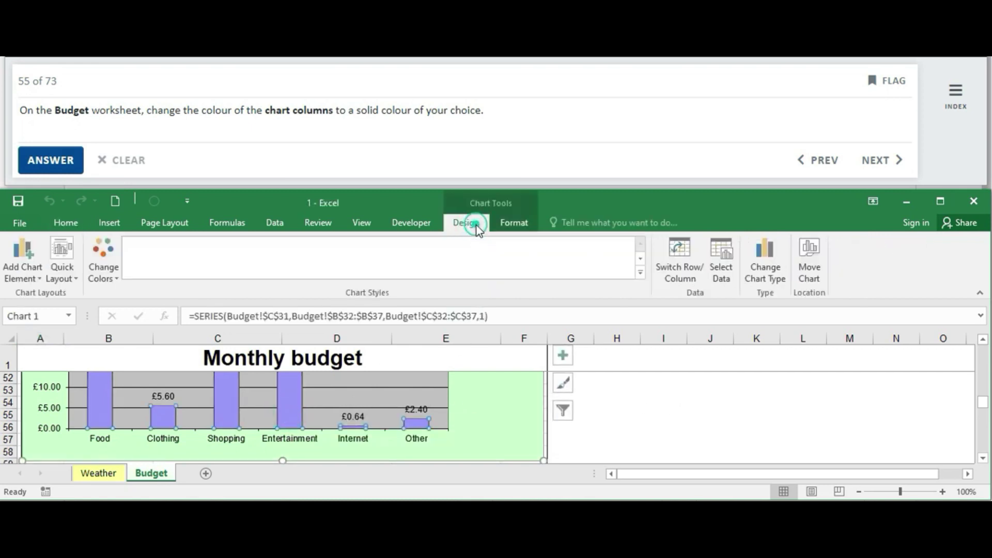
left_click(509, 226)
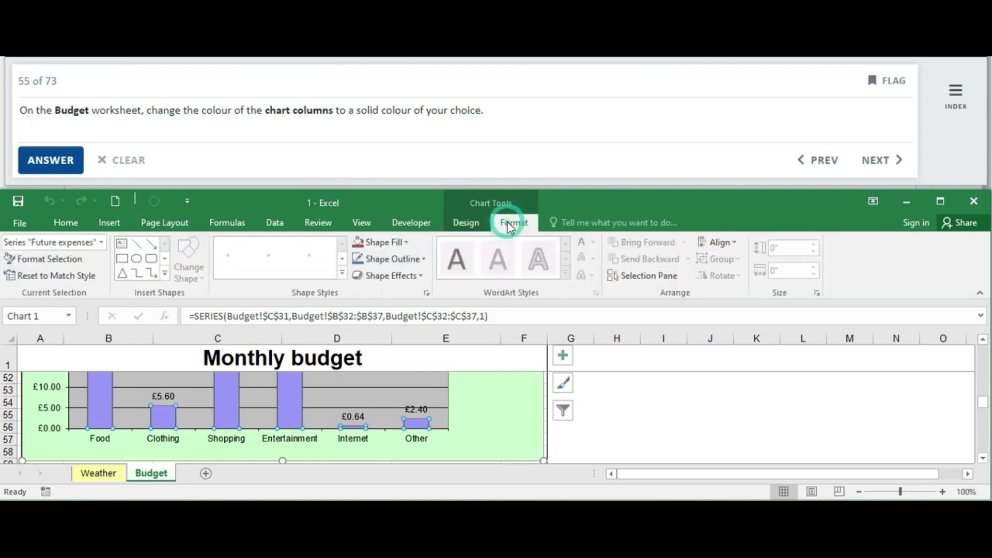
left_click(409, 243)
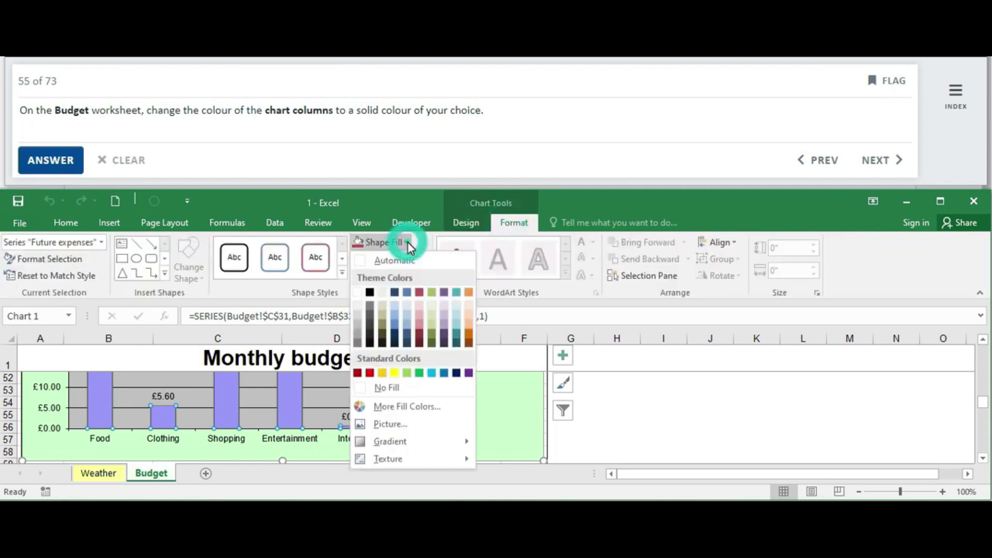
left_click(409, 243)
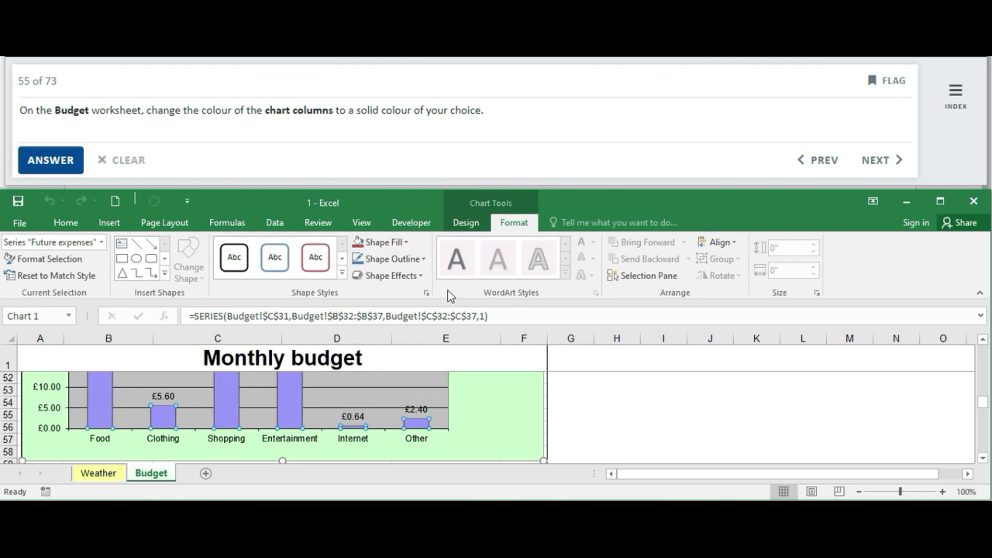
left_click(427, 293)
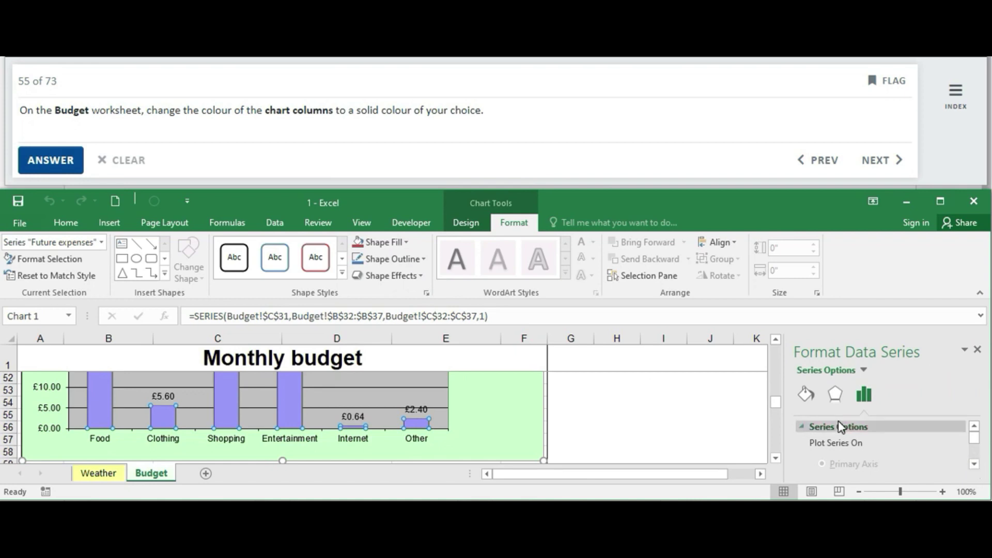
left_click(809, 396)
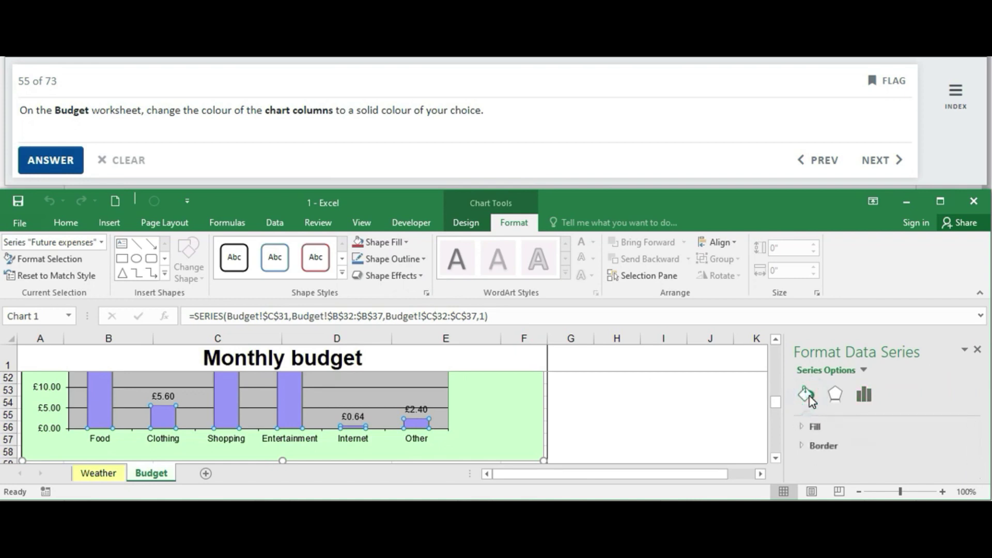
left_click(803, 428)
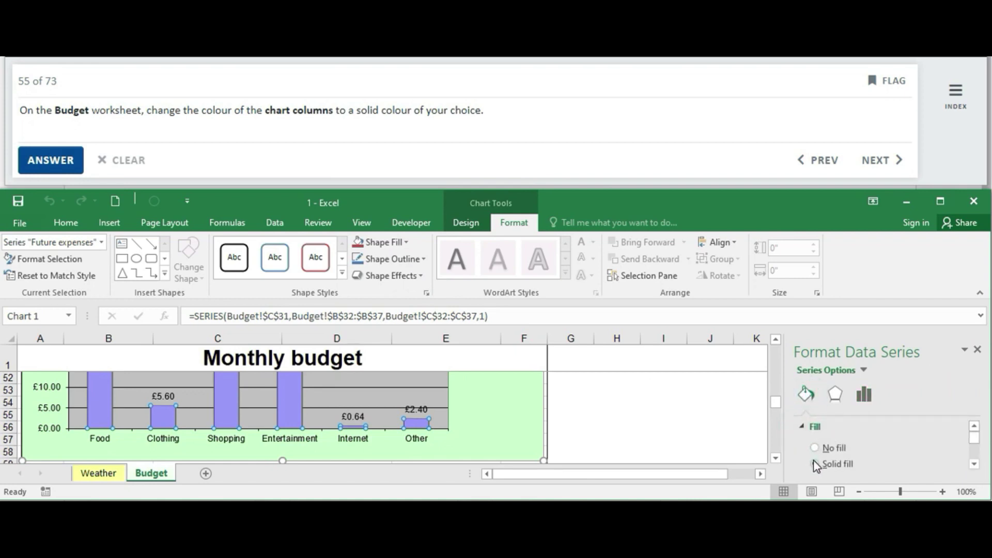
- Apply a solid gold fill to the columns, replacing a first blue pick, and submit
left_click(975, 464)
left_click(975, 464)
left_click(975, 464)
left_click(975, 464)
left_click(975, 464)
left_click(960, 464)
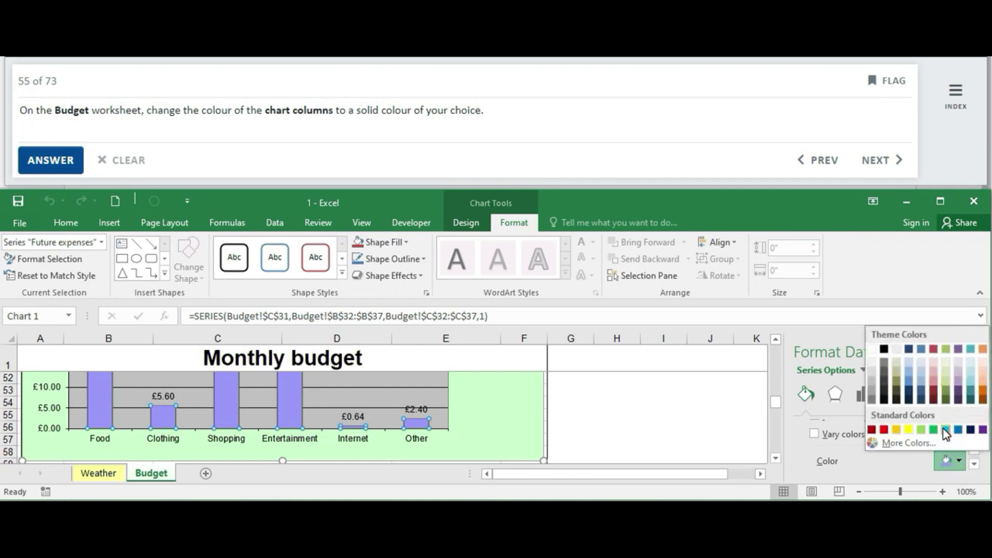
left_click(911, 387)
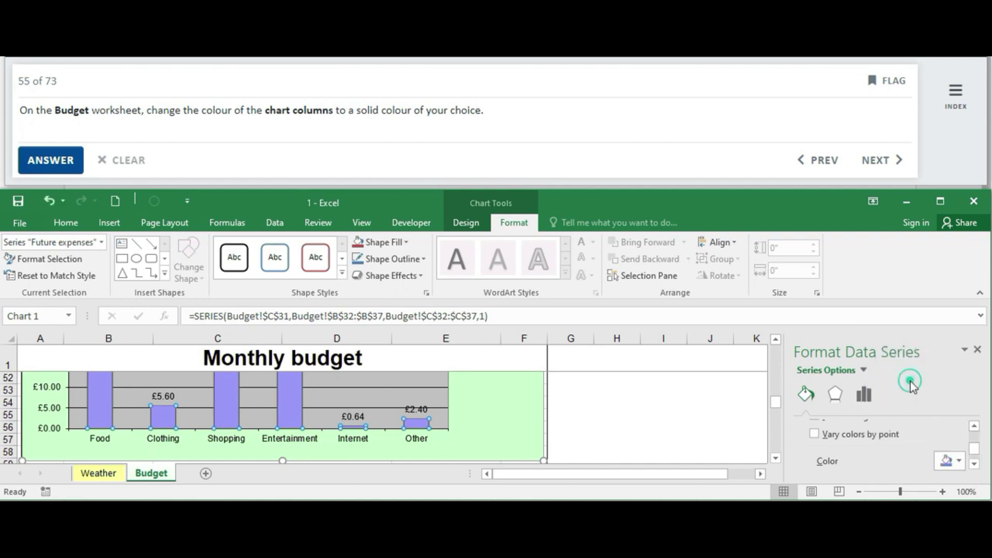
left_click(959, 461)
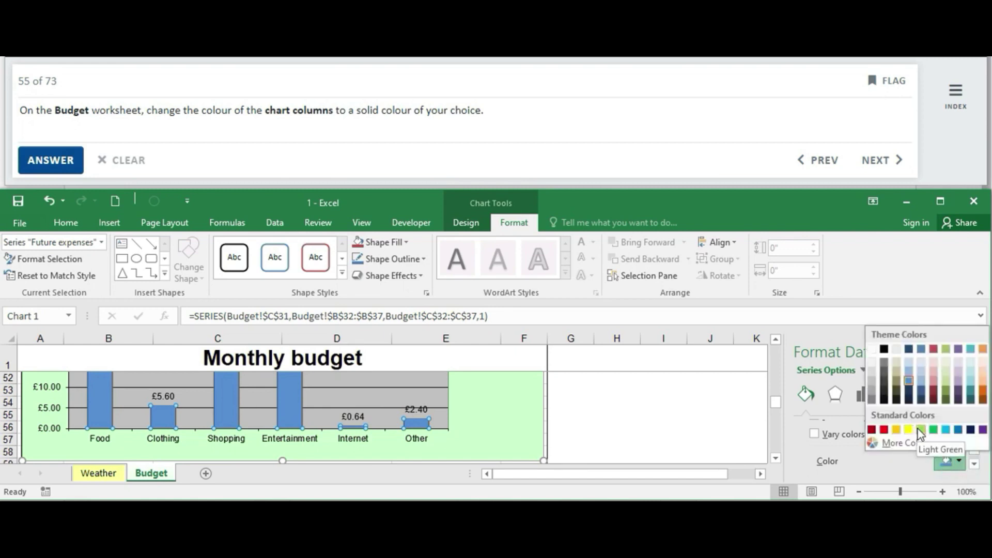
left_click(896, 429)
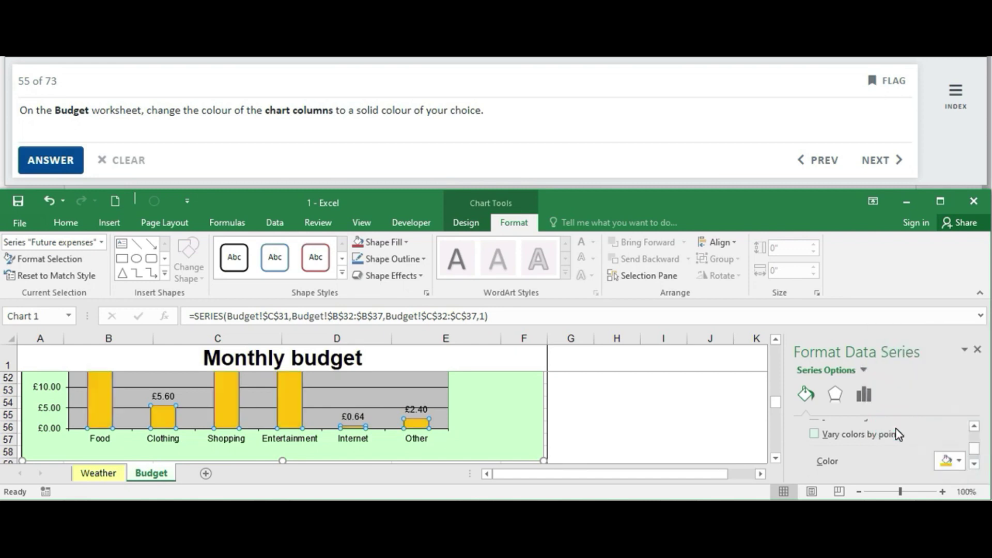
left_click(506, 406)
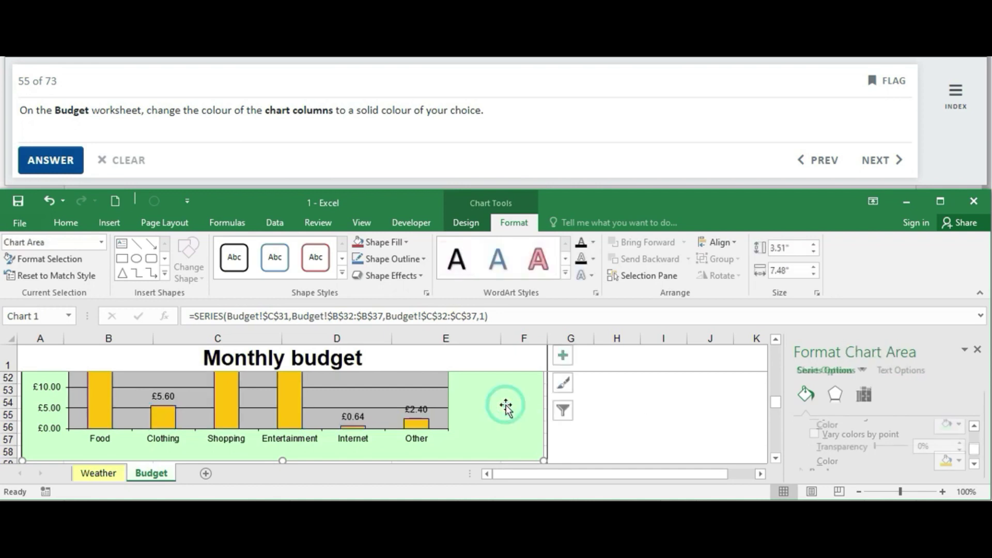
left_click(56, 161)
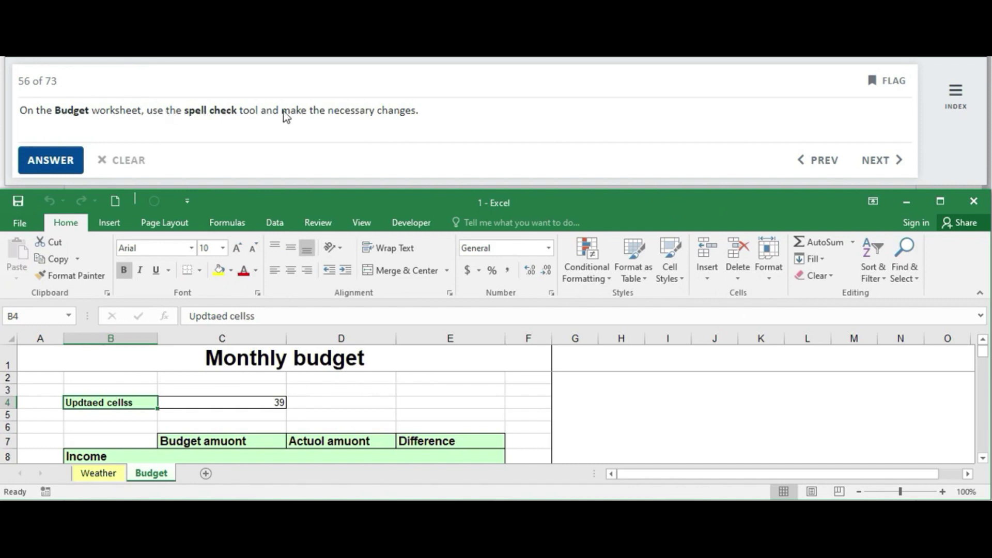
- Run Spelling from D8, correcting Shoopping, ruonded and Ftuure, then stop
left_click(360, 455)
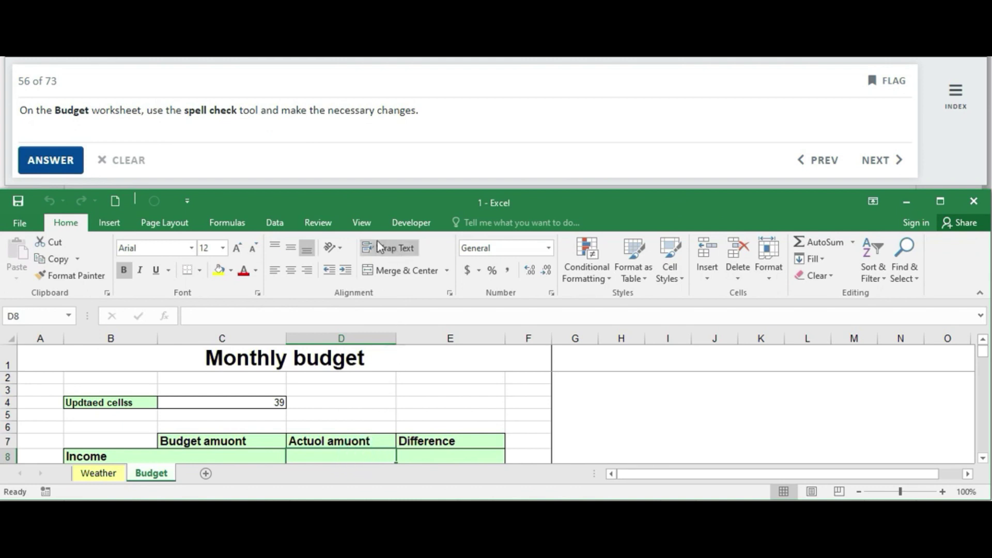
left_click(330, 221)
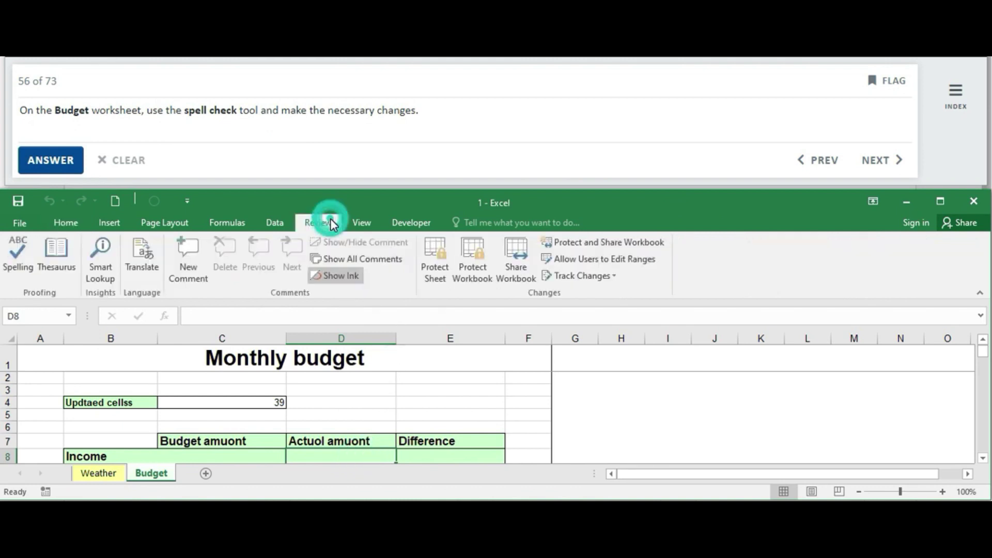
left_click(18, 253)
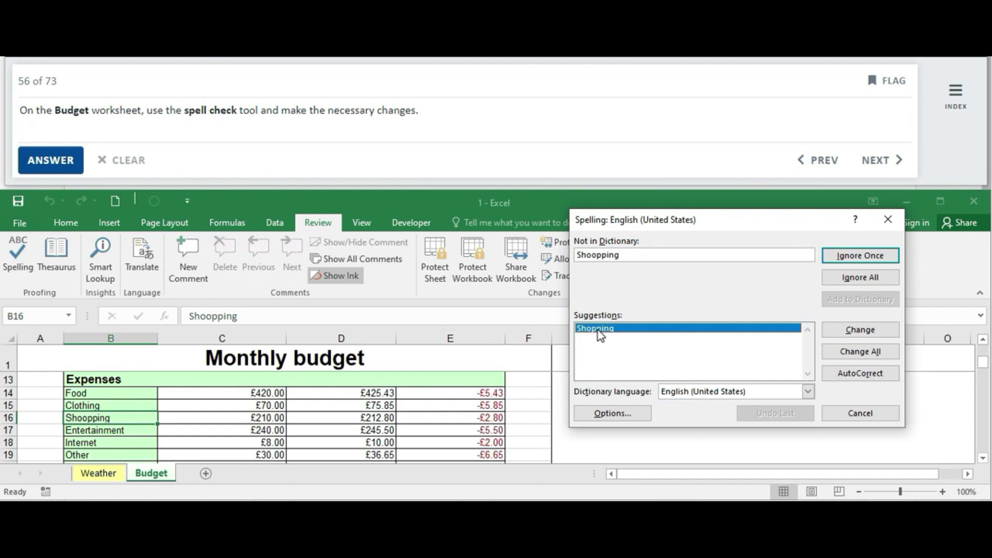
left_click(862, 331)
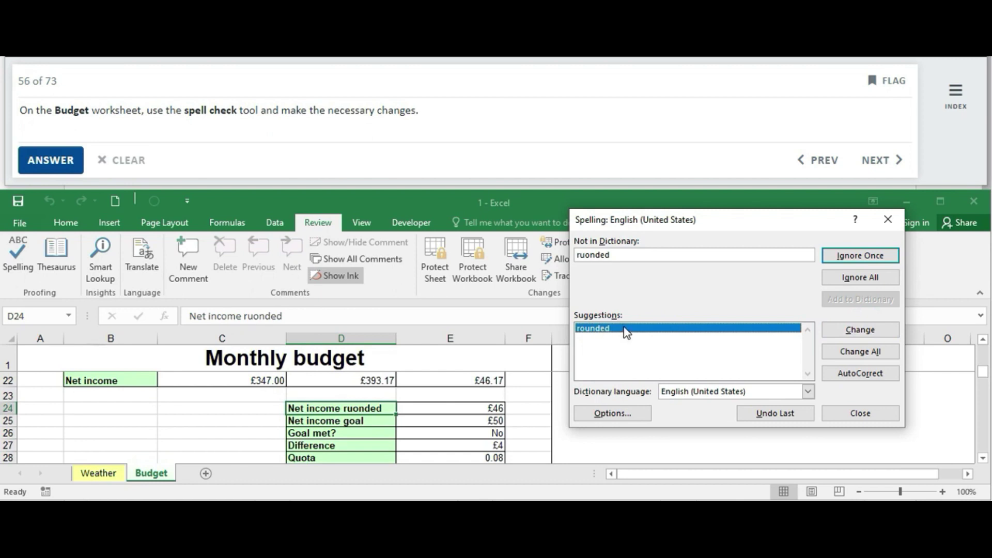
left_click(880, 333)
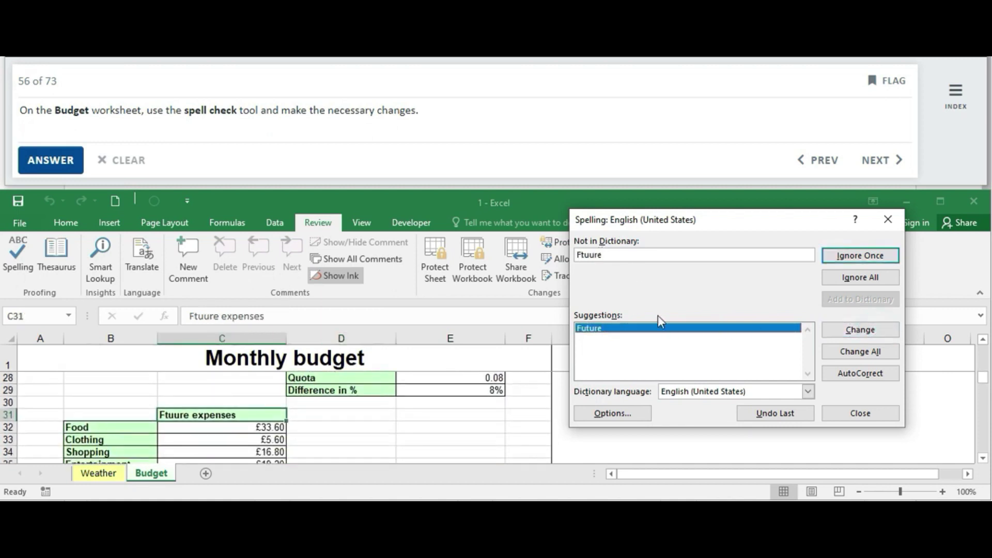
left_click(846, 331)
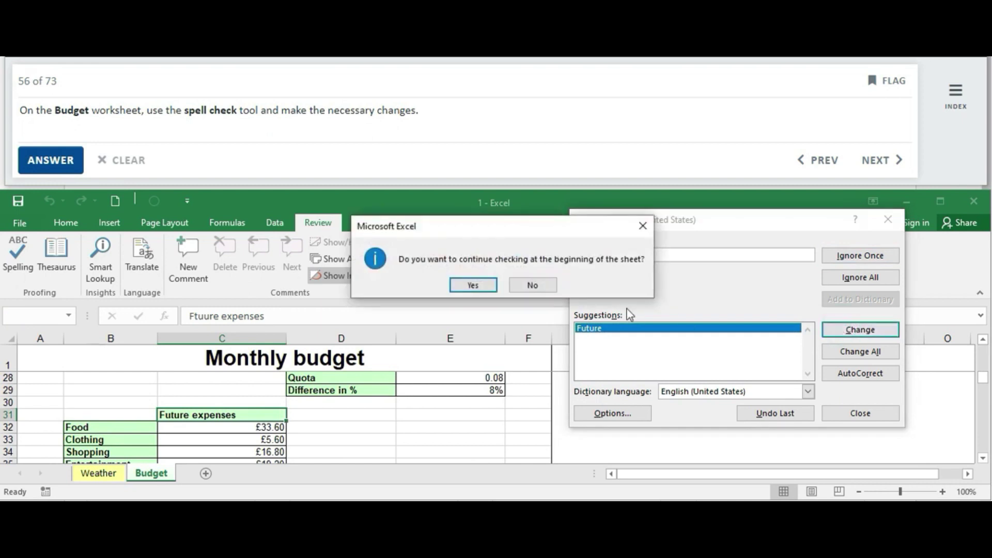
left_click(473, 285)
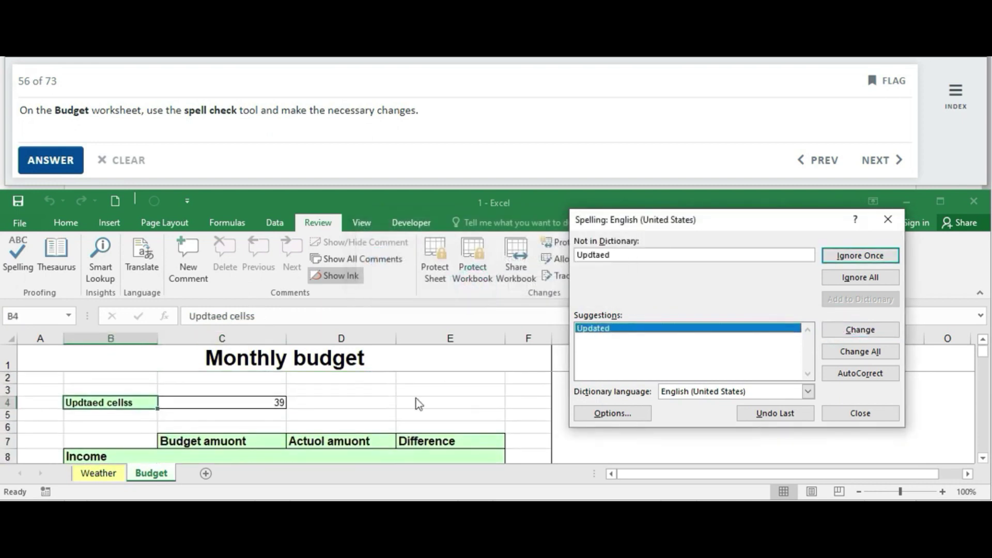
left_click(854, 413)
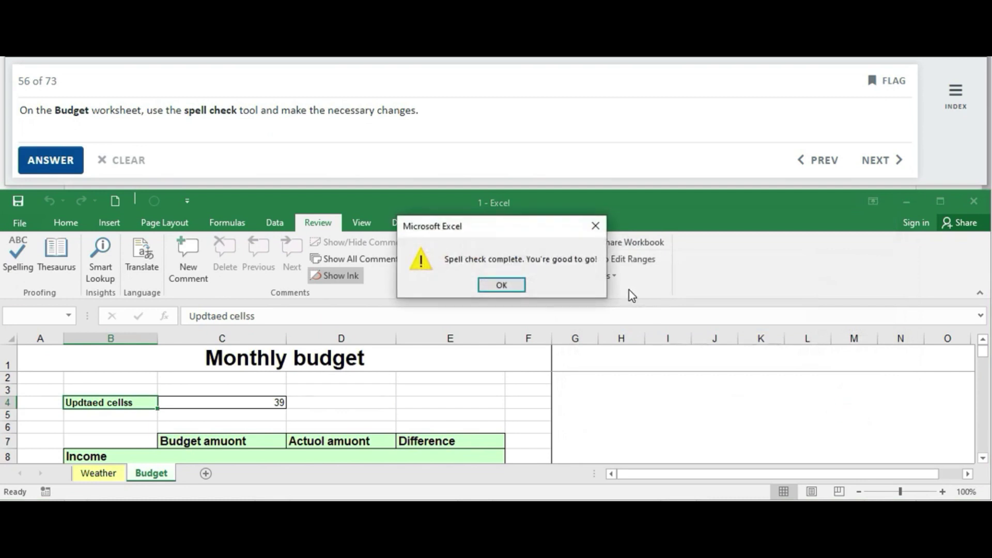
left_click(501, 286)
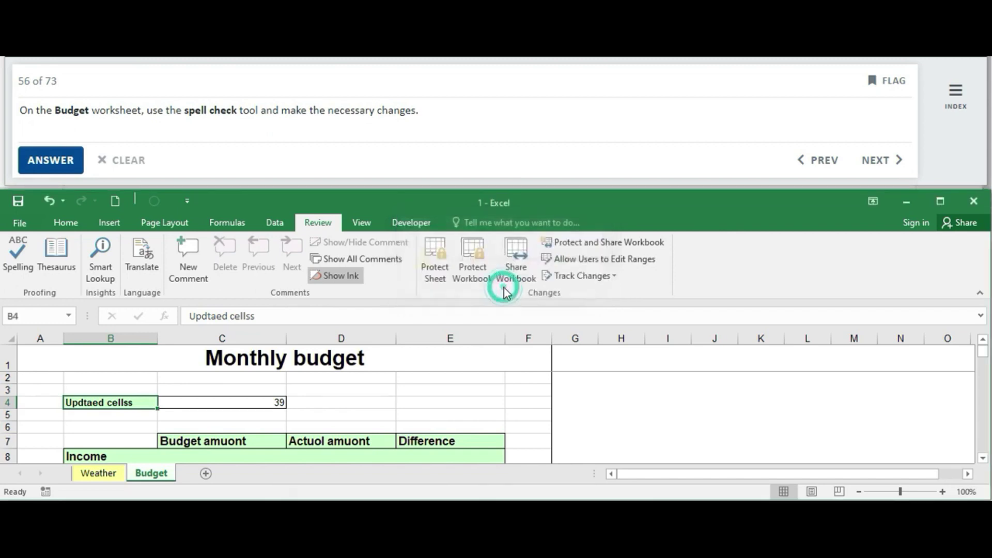
- Rerun Spelling to correct Updtaed, cellss, amuont and Actuol through to completion
left_click(32, 267)
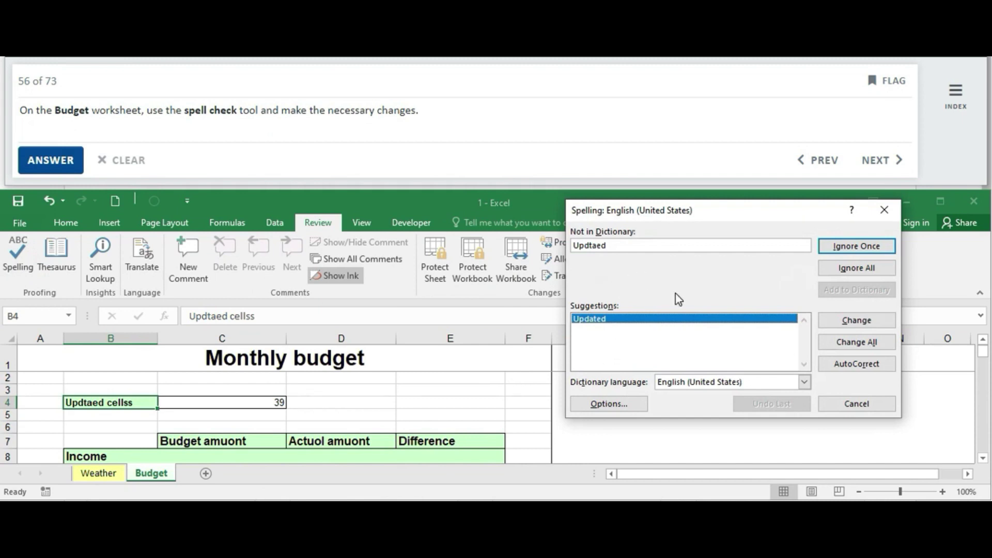
left_click(854, 321)
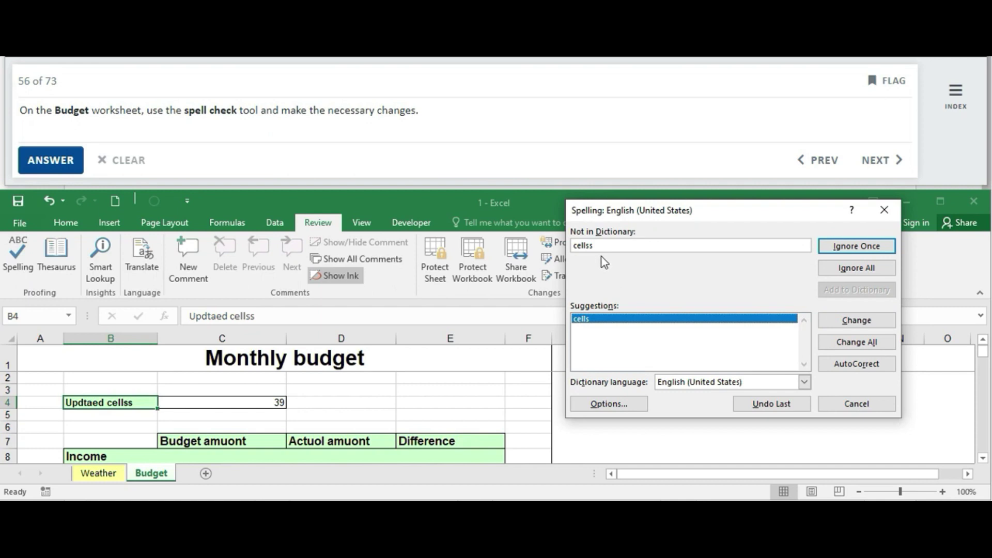
left_click(857, 321)
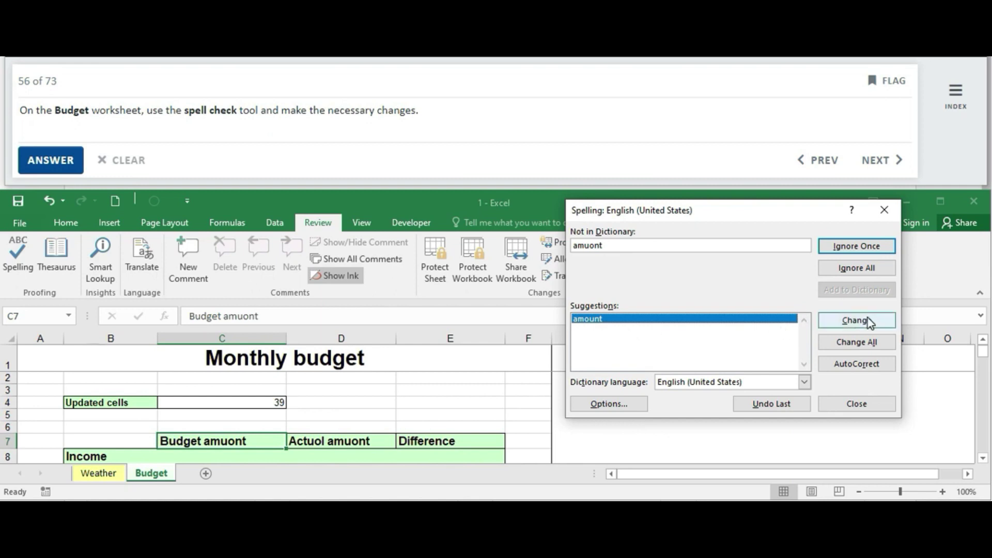
left_click(857, 320)
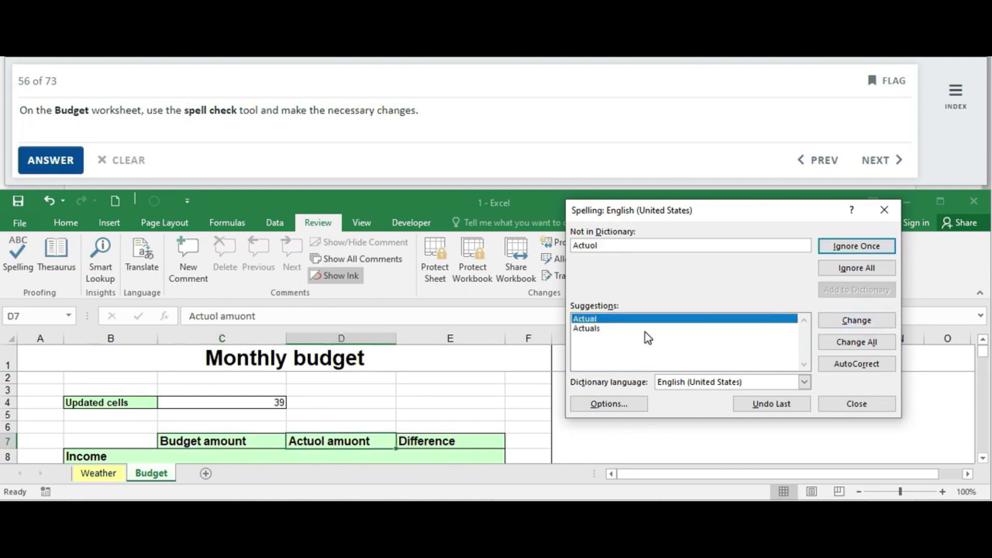
left_click(869, 322)
left_click(844, 326)
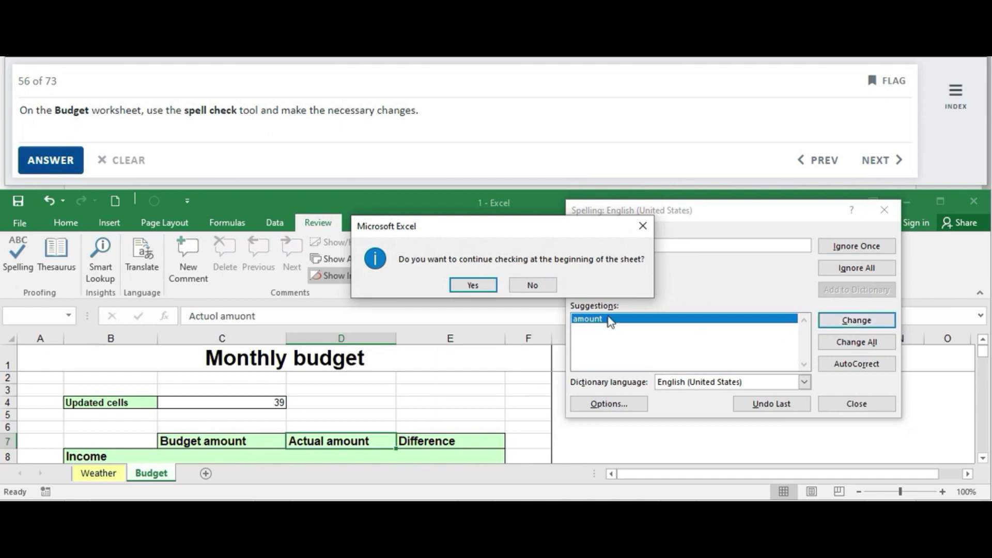
left_click(473, 285)
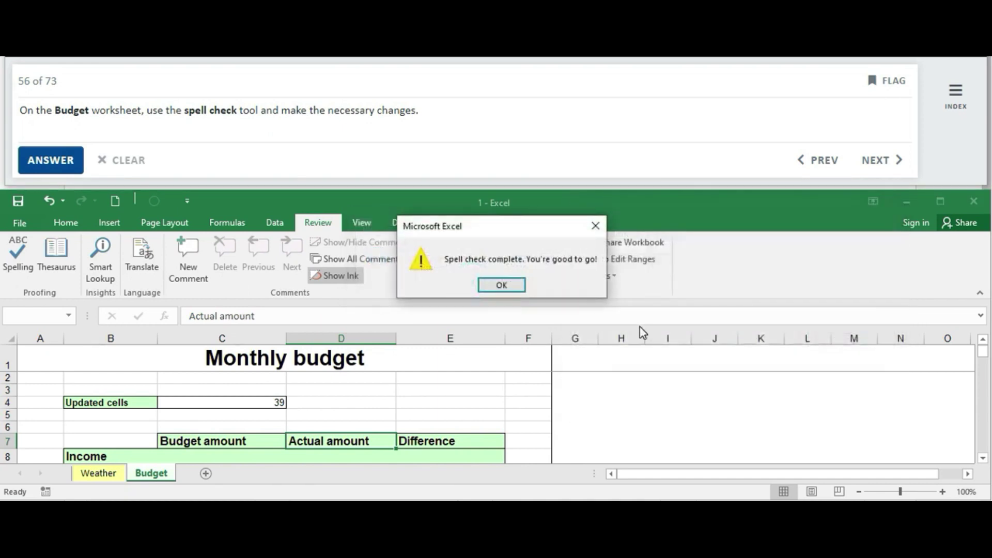
left_click(504, 288)
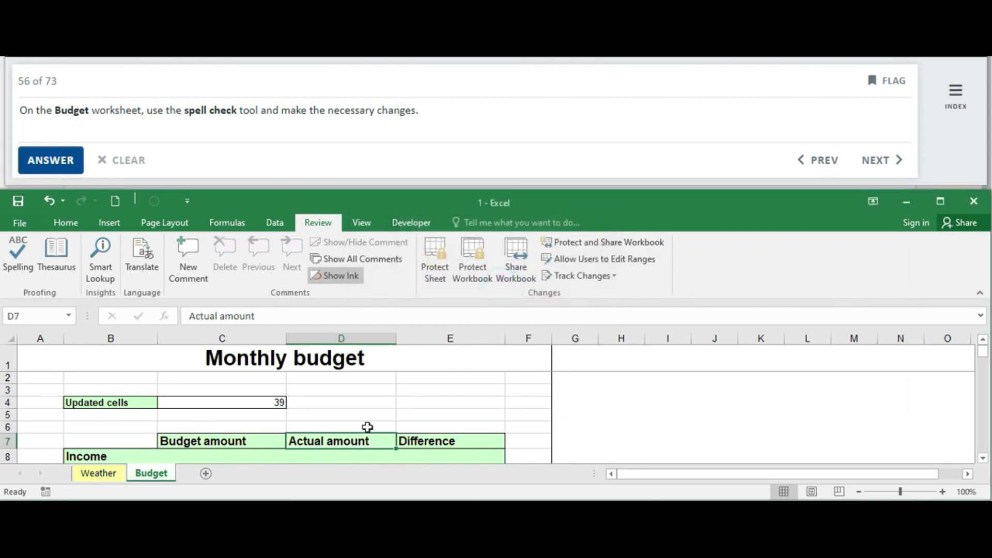
- Run a final clean spell check of the Budget sheet and submit
left_click(30, 265)
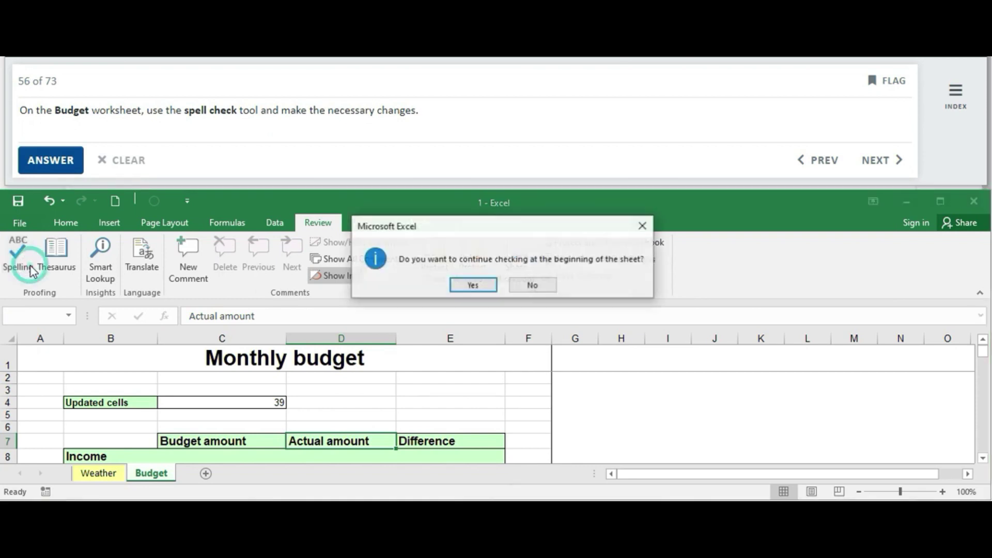
left_click(474, 288)
left_click(504, 287)
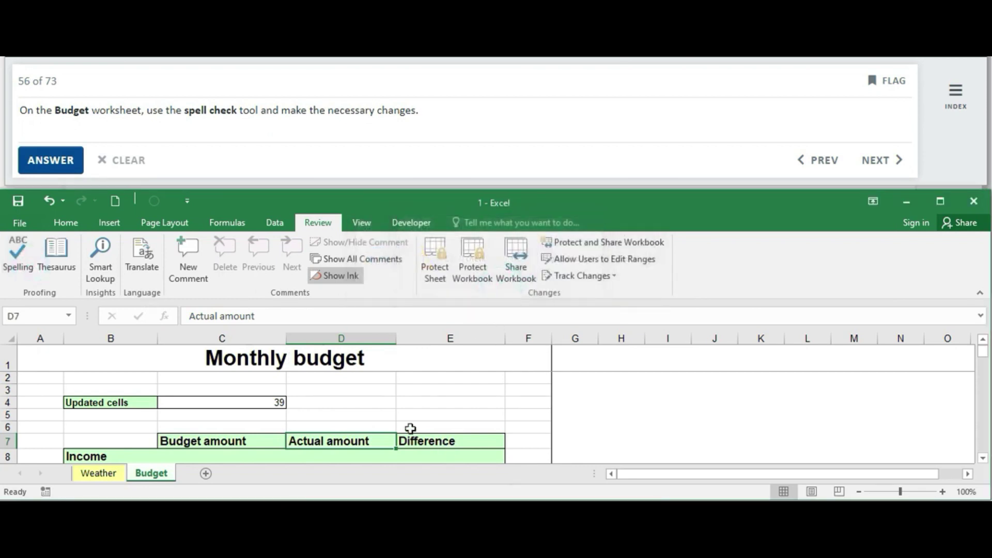
left_click(44, 159)
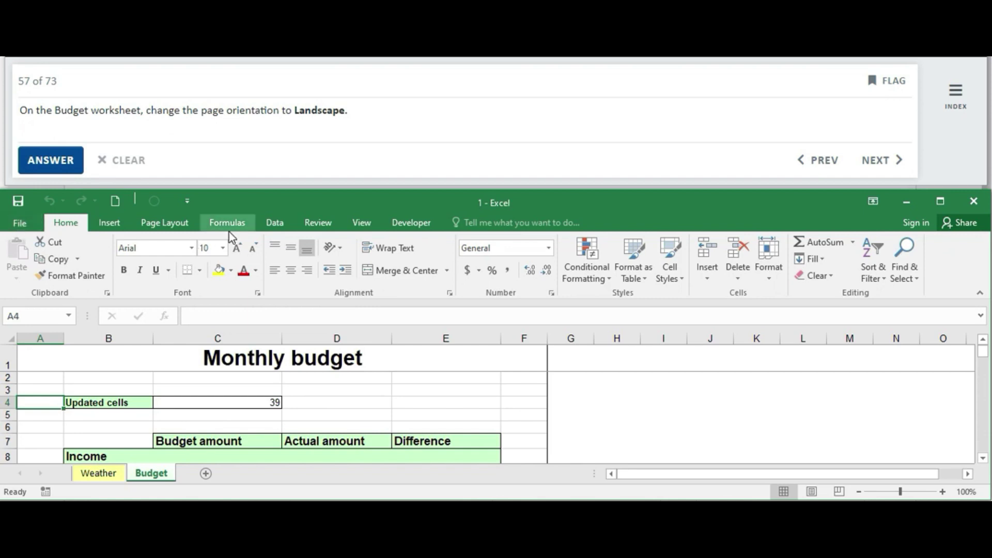
- Switch the Budget sheet to Landscape orientation from Page Layout and submit
left_click(174, 223)
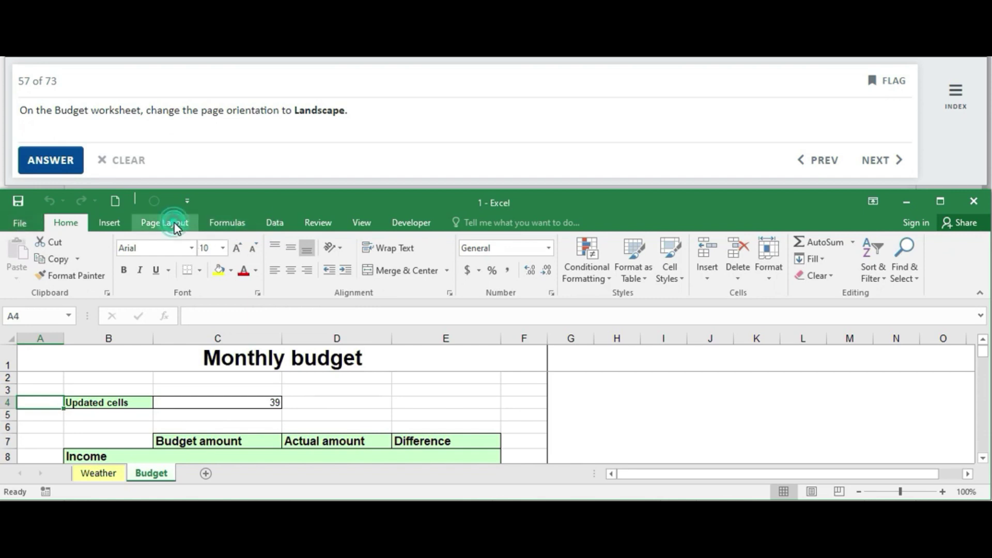
left_click(157, 271)
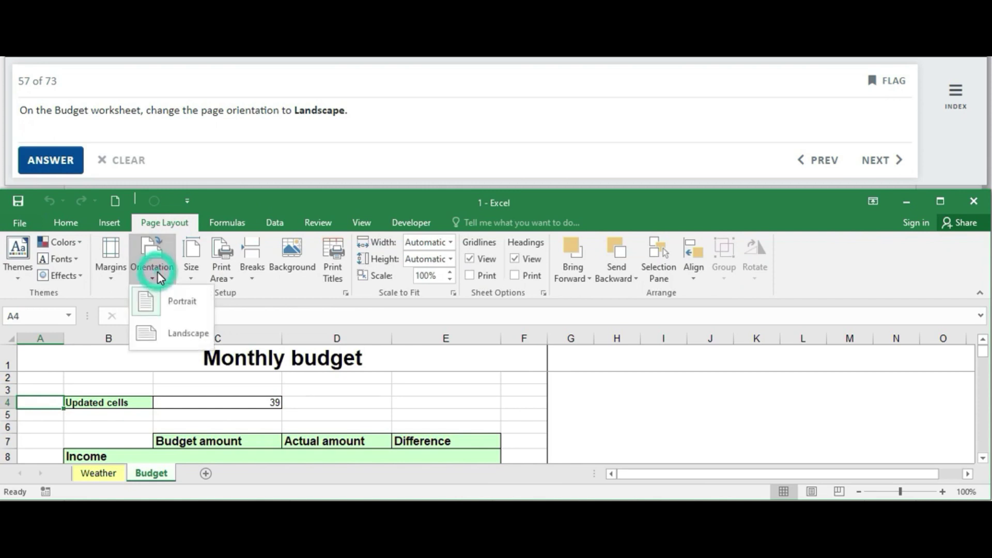
left_click(161, 331)
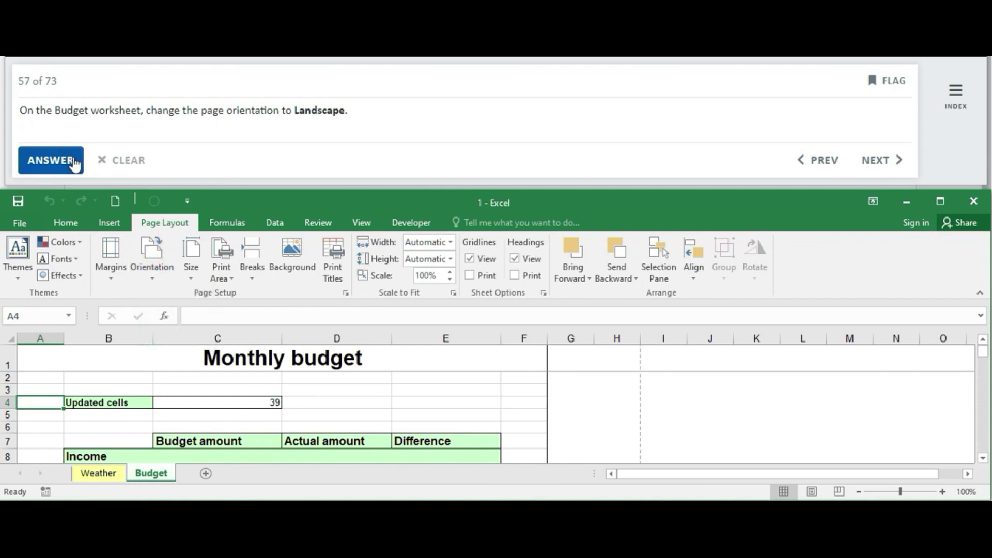
left_click(56, 160)
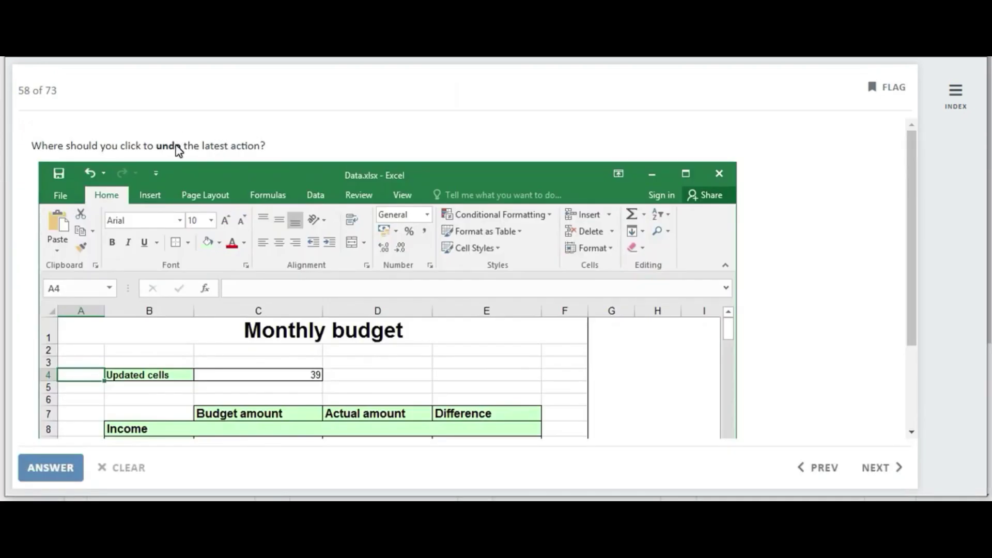
- Undo the latest action with the Quick Access Toolbar Undo button and submit
left_click(89, 171)
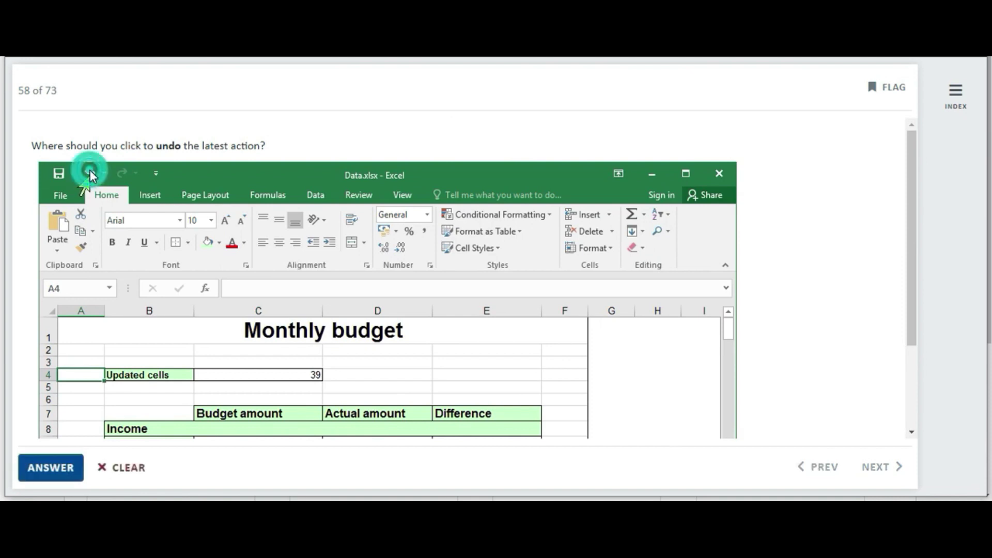
left_click(50, 467)
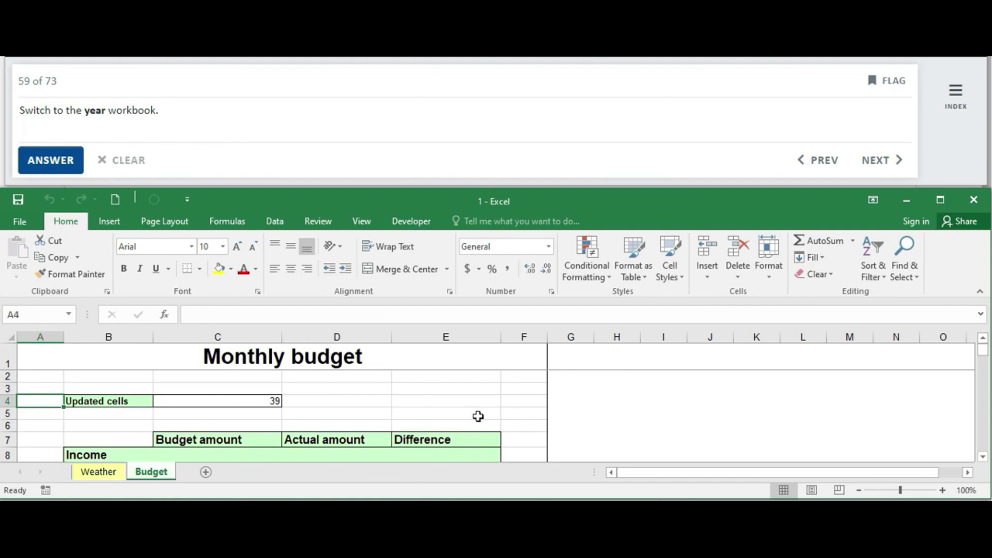
- Bring the year workbook to the front and submit the answer
left_click(361, 221)
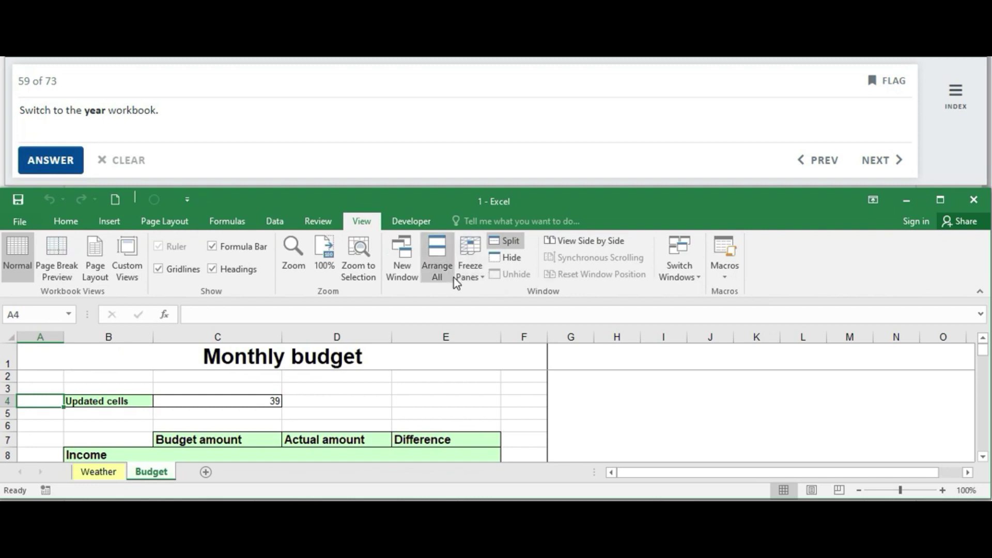
left_click(701, 277)
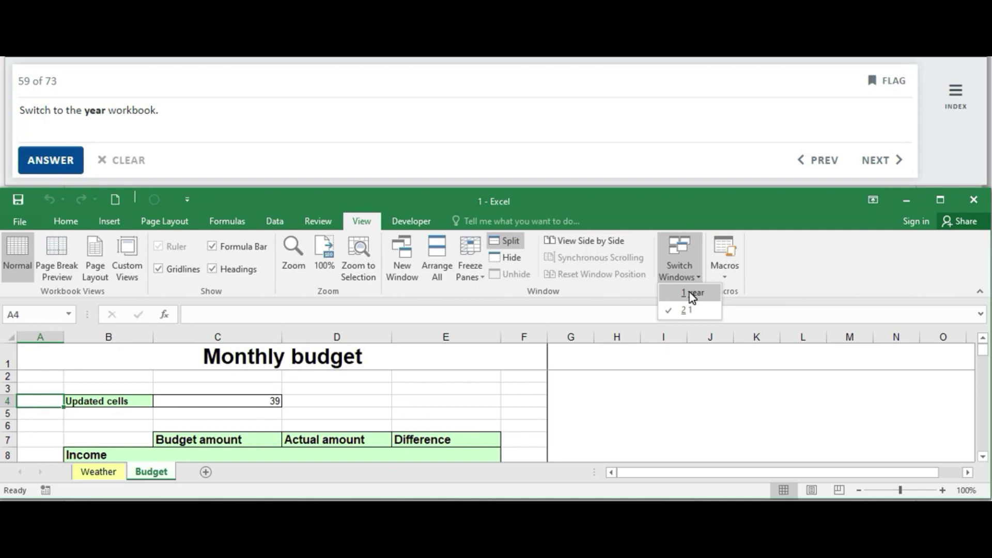
left_click(615, 413)
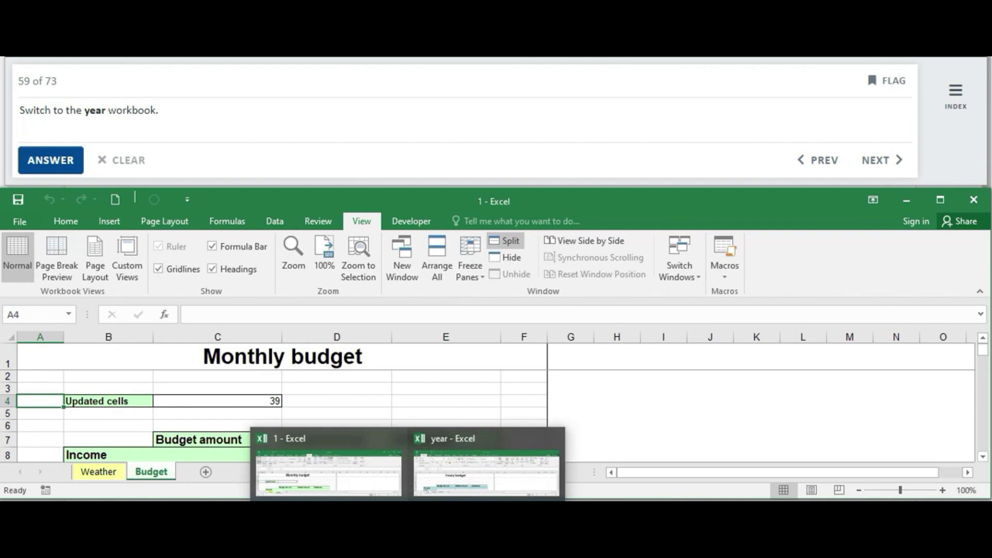
left_click(457, 477)
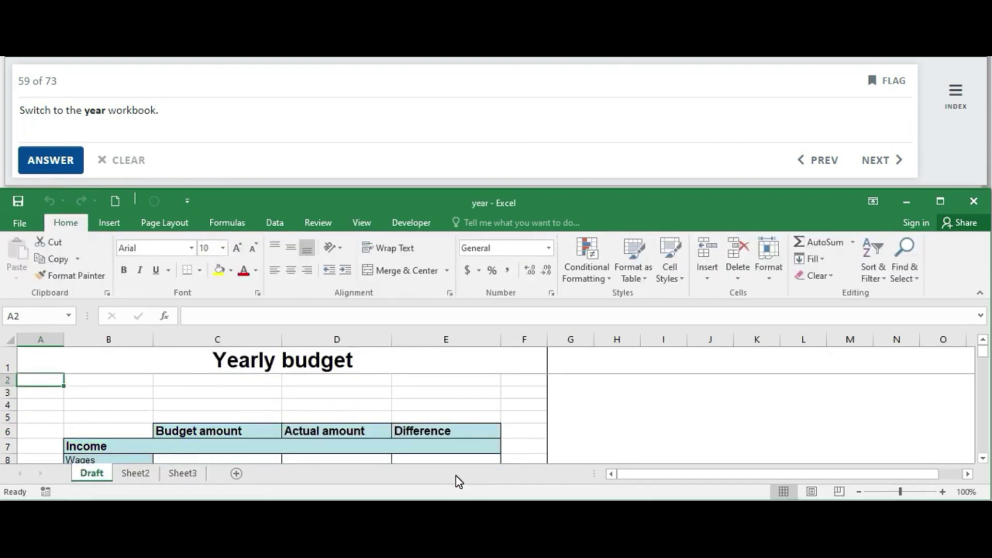
left_click(50, 161)
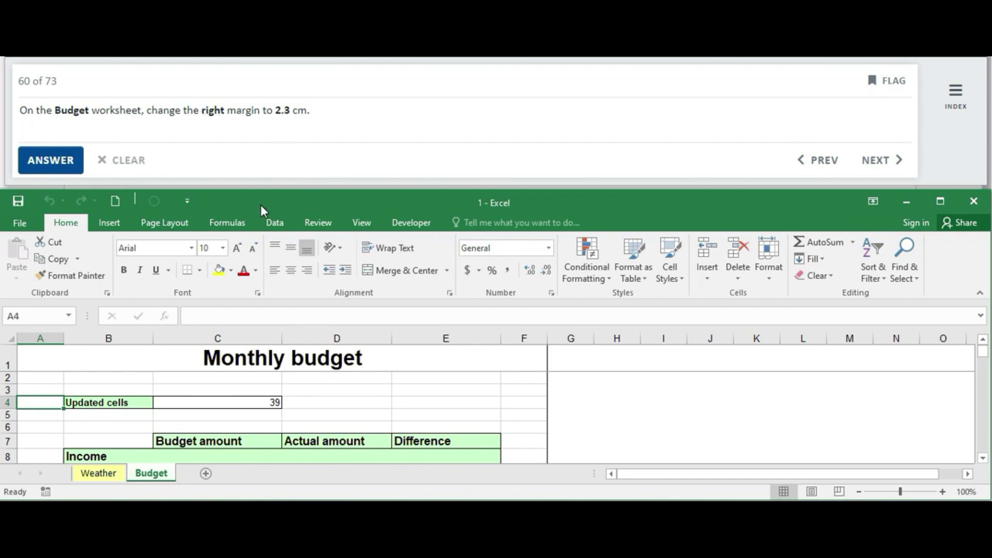
- Enter 2.3 cm as the right margin in Page Setup and submit
left_click(165, 223)
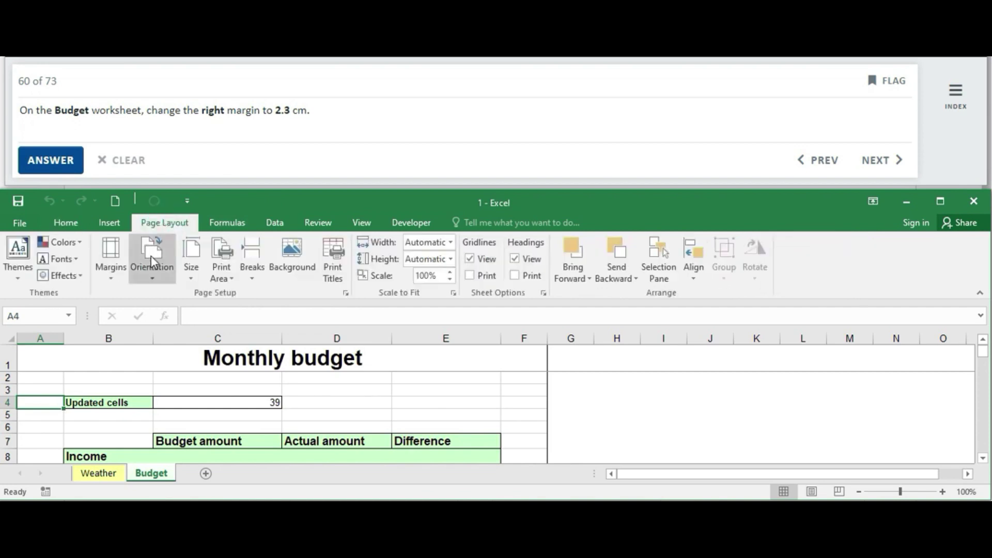
left_click(346, 293)
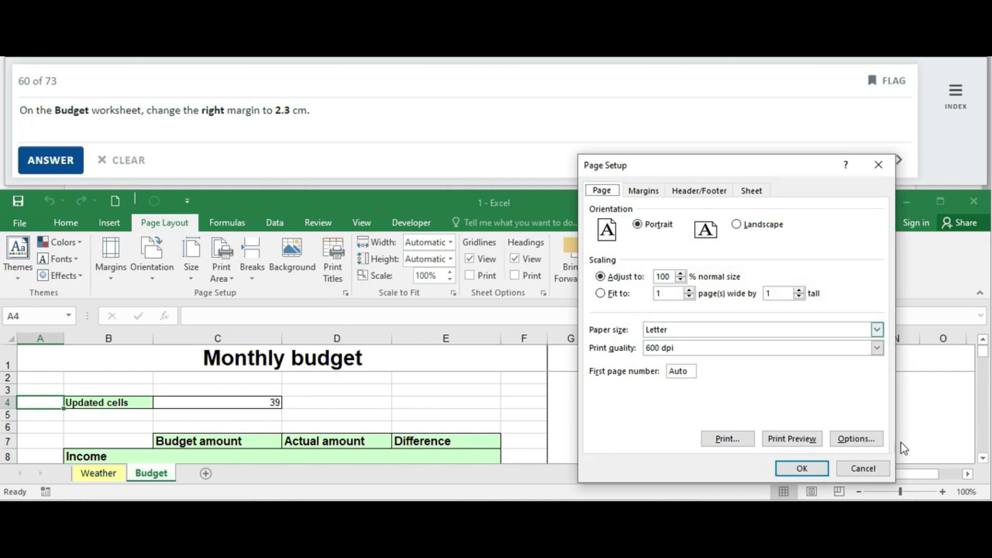
left_click(857, 474)
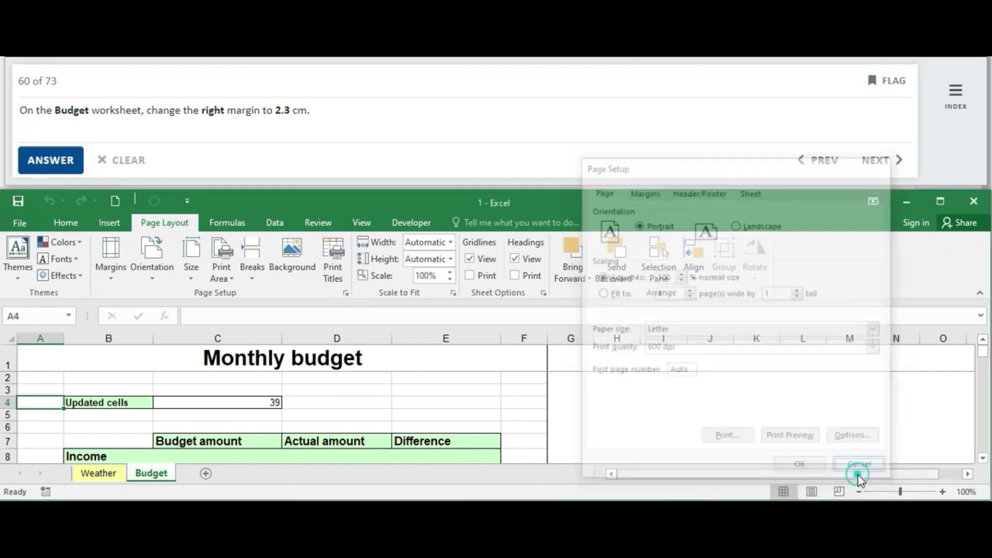
left_click(261, 427)
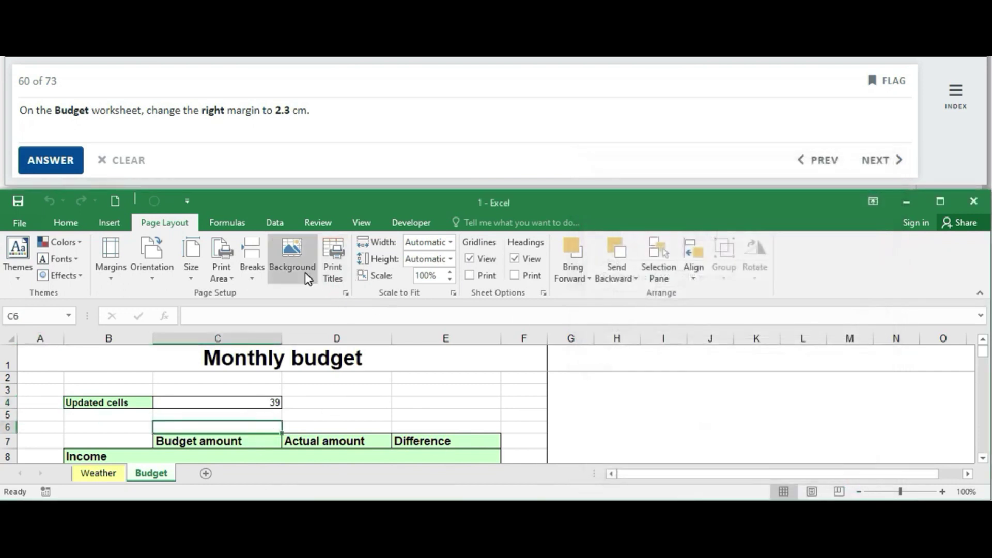
left_click(347, 292)
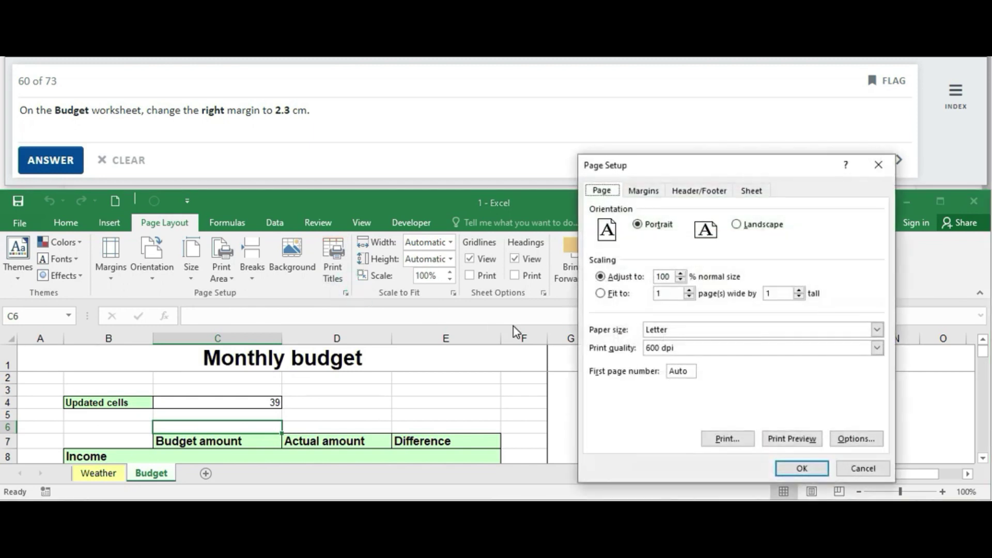
left_click(653, 193)
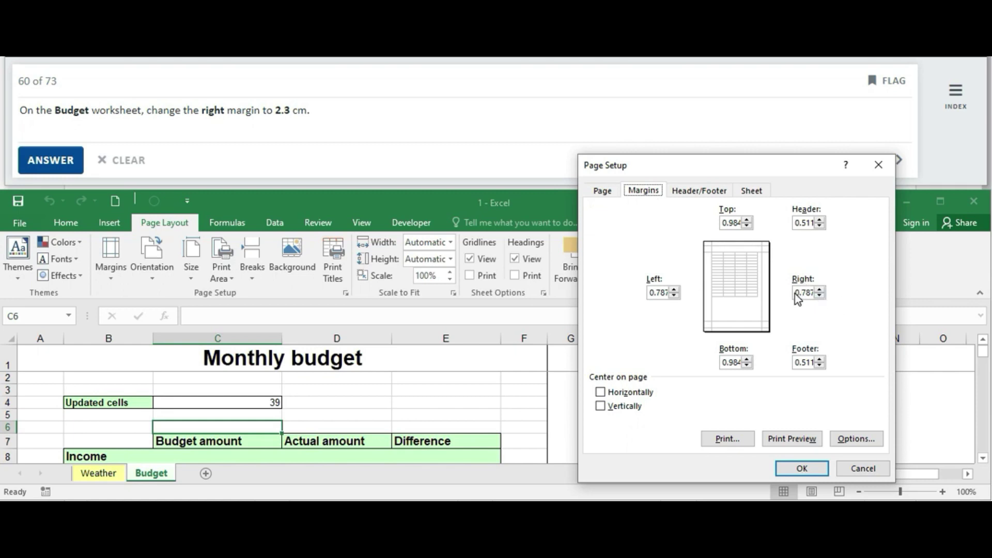
double_click(798, 293)
type("2.3")
type(" cm")
left_click(801, 468)
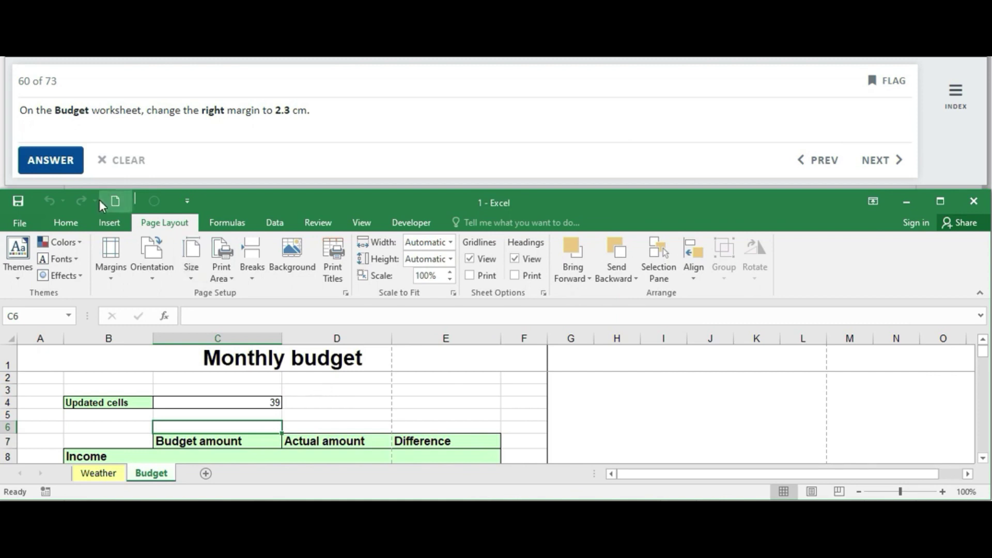
left_click(51, 160)
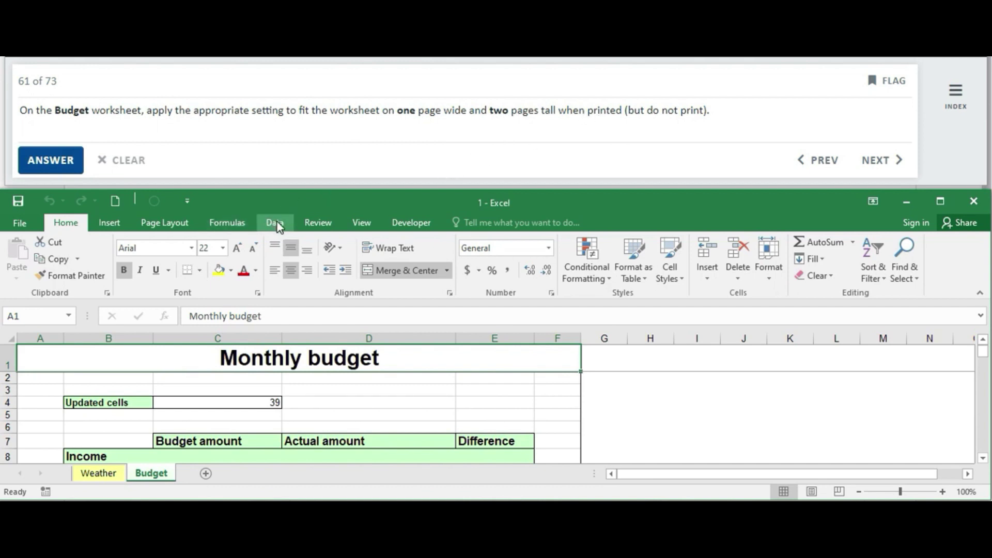
- Scale the Budget sheet to fit 1 page wide by 2 pages tall and submit
left_click(160, 223)
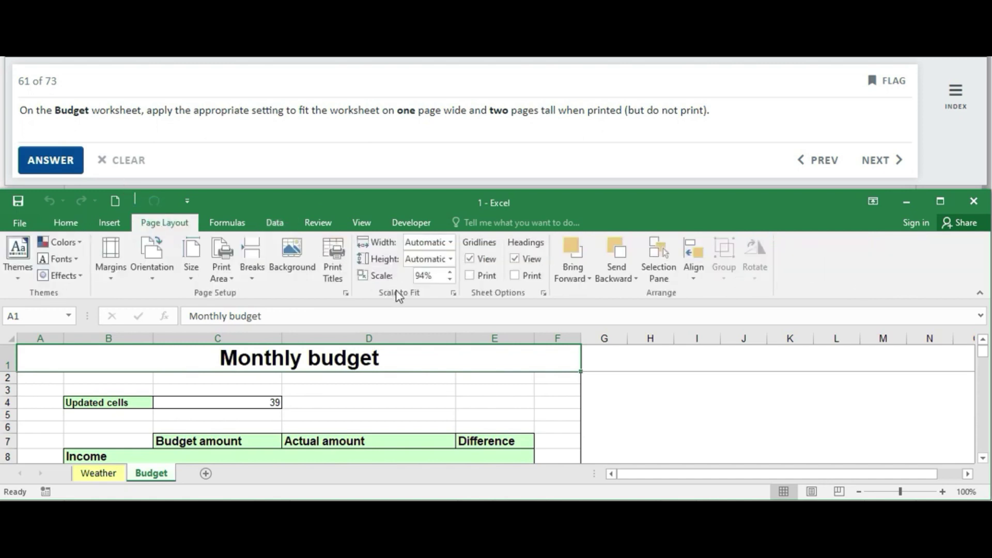
left_click(453, 293)
left_click(600, 293)
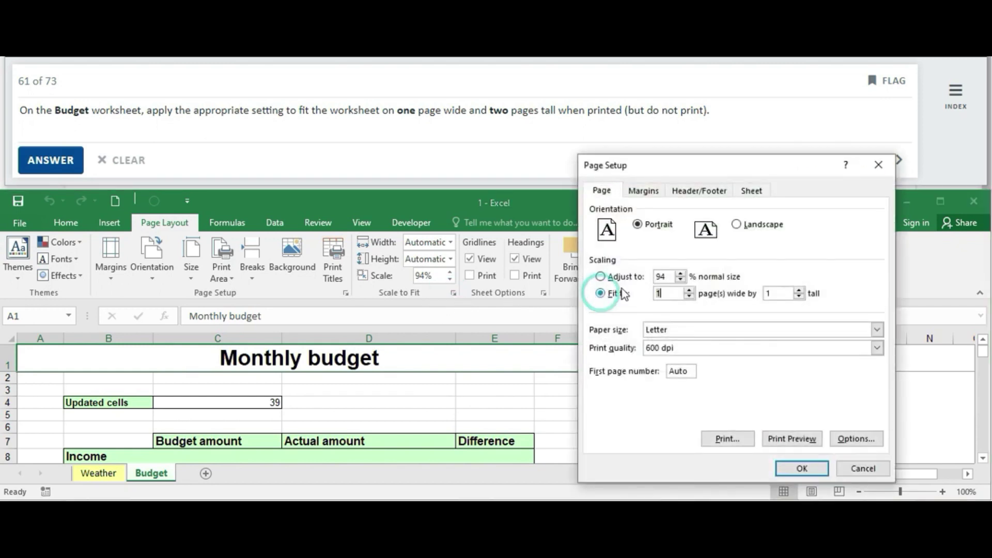
left_click(669, 293)
double_click(669, 293)
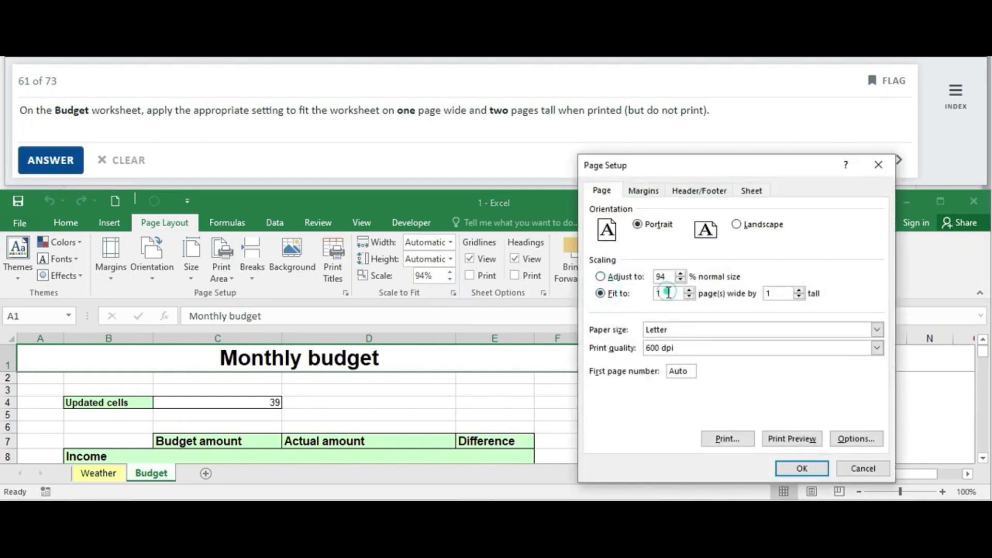
type("1")
double_click(776, 293)
double_click(673, 293)
type("1")
double_click(777, 293)
type("2")
left_click(804, 470)
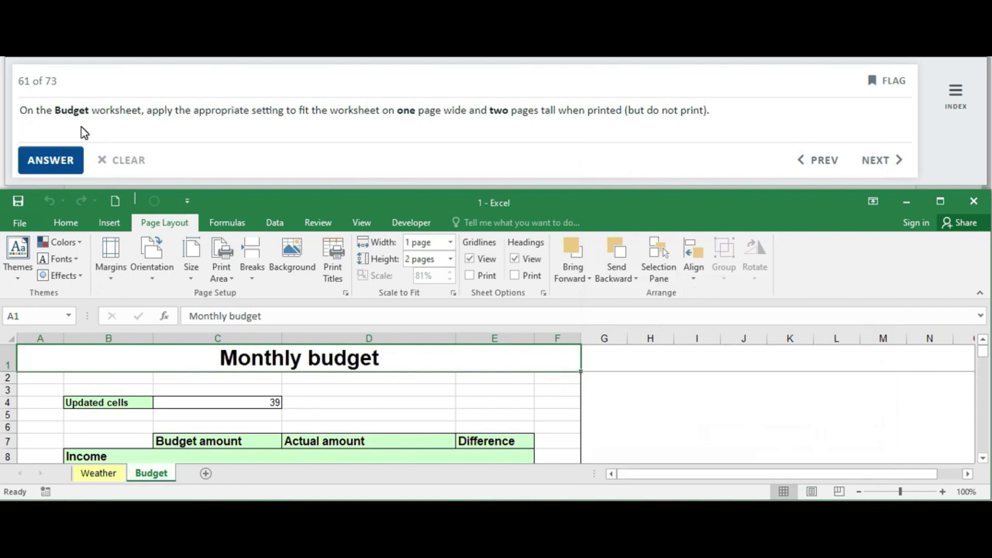
left_click(67, 153)
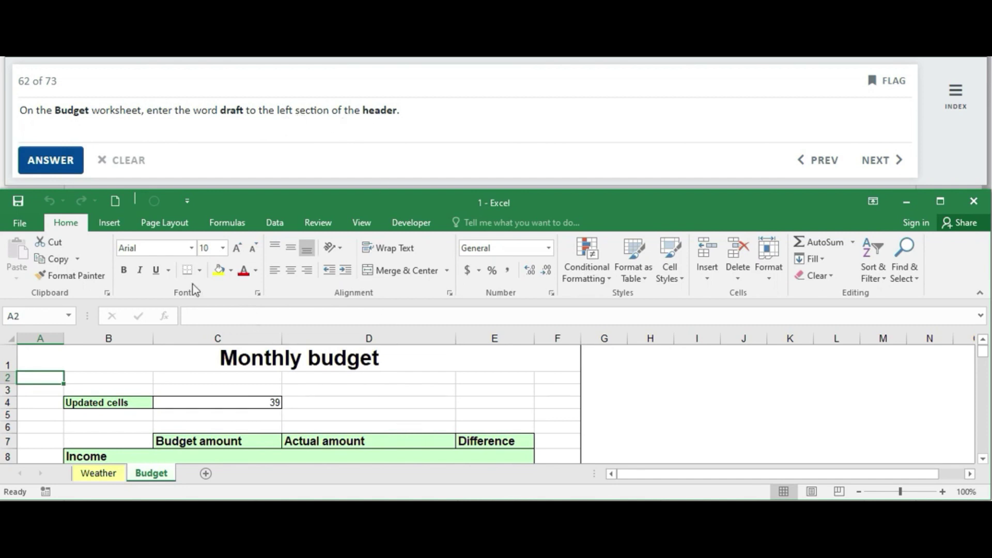
- Type 'draft' into a section of the Budget sheet's header and submit
left_click(202, 389)
left_click(109, 222)
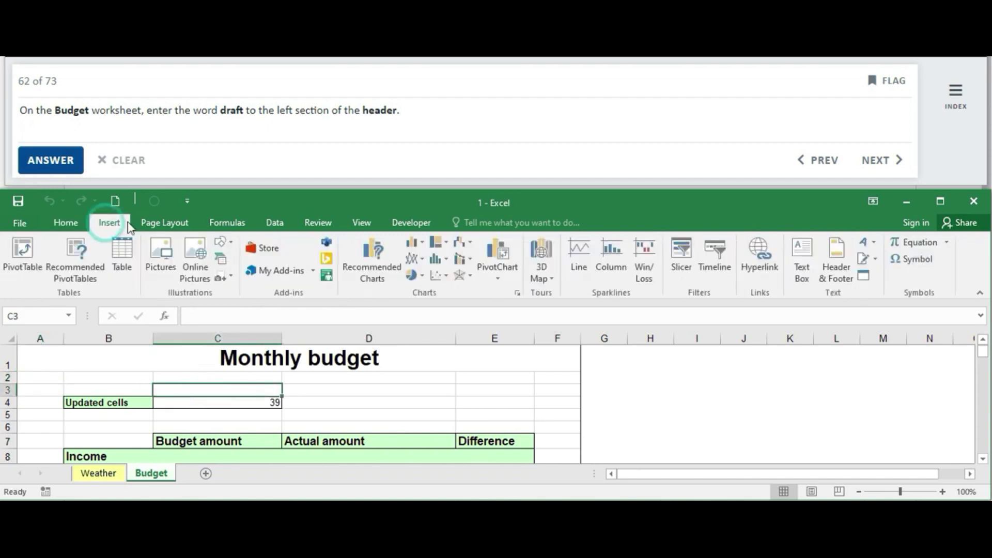
left_click(838, 266)
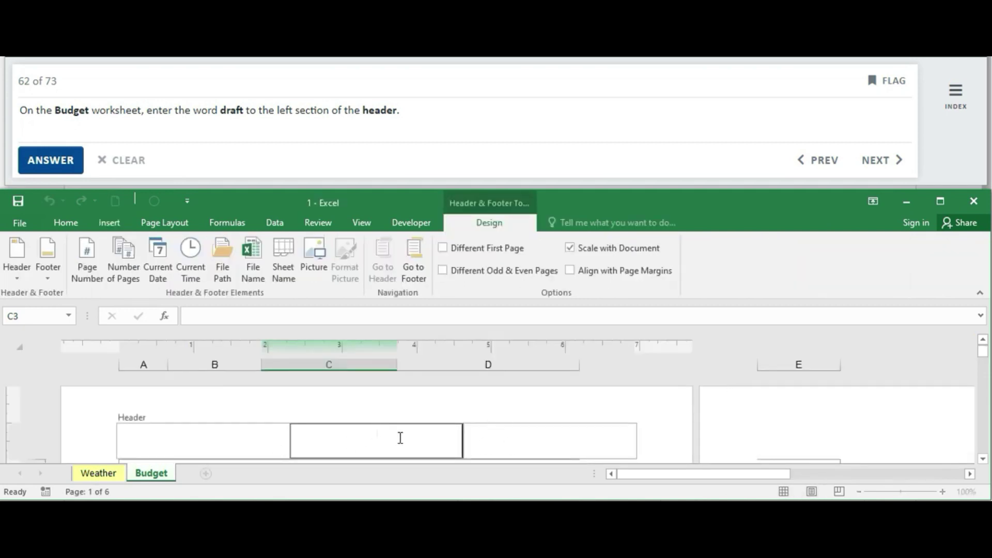
left_click(526, 445)
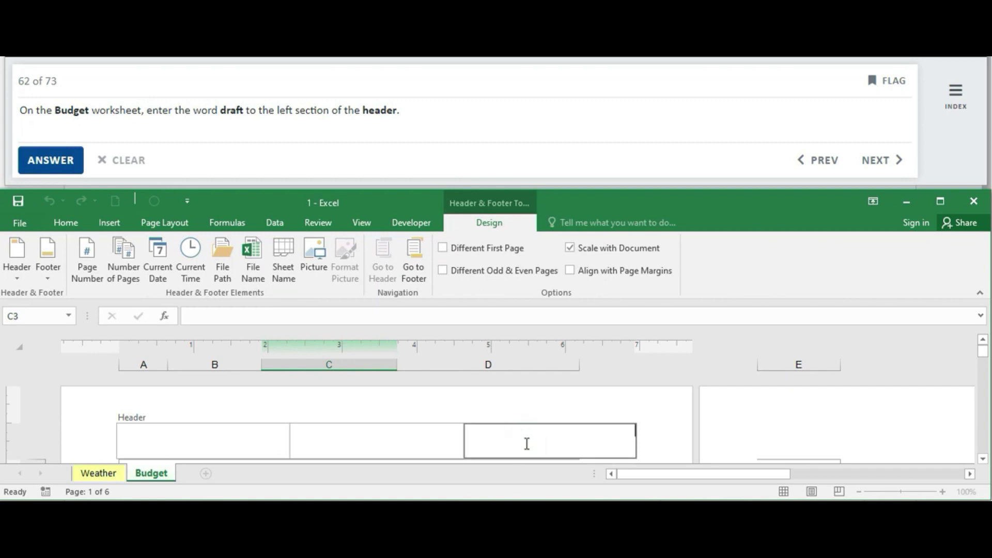
type("dra")
type("ft")
left_click(438, 440)
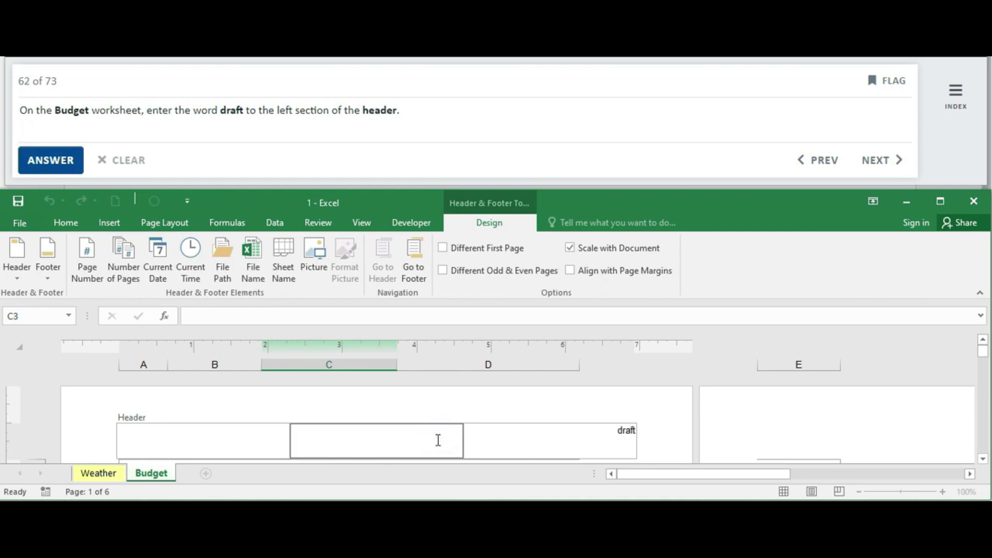
left_click(40, 161)
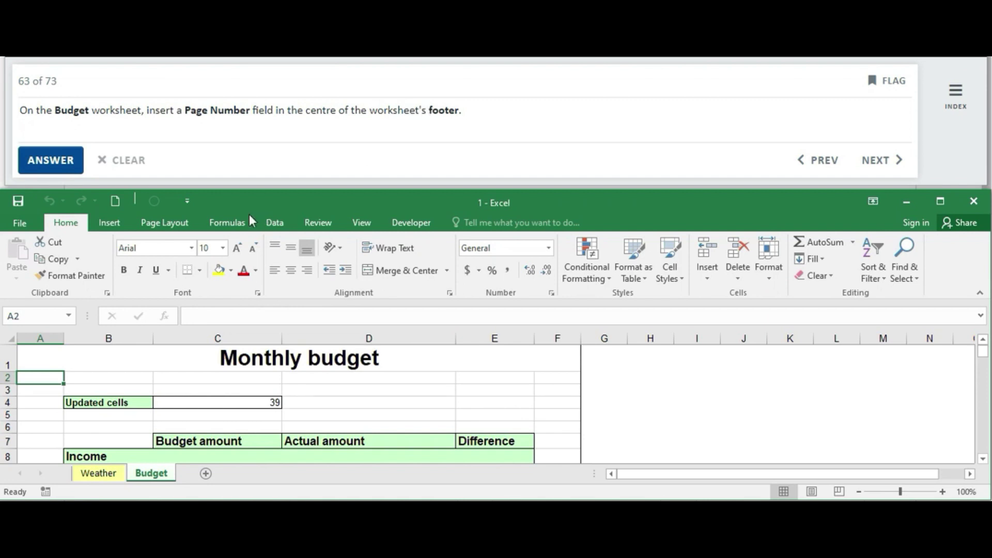
- Insert a Page Number field in the centre section of the custom footer and submit
left_click(169, 224)
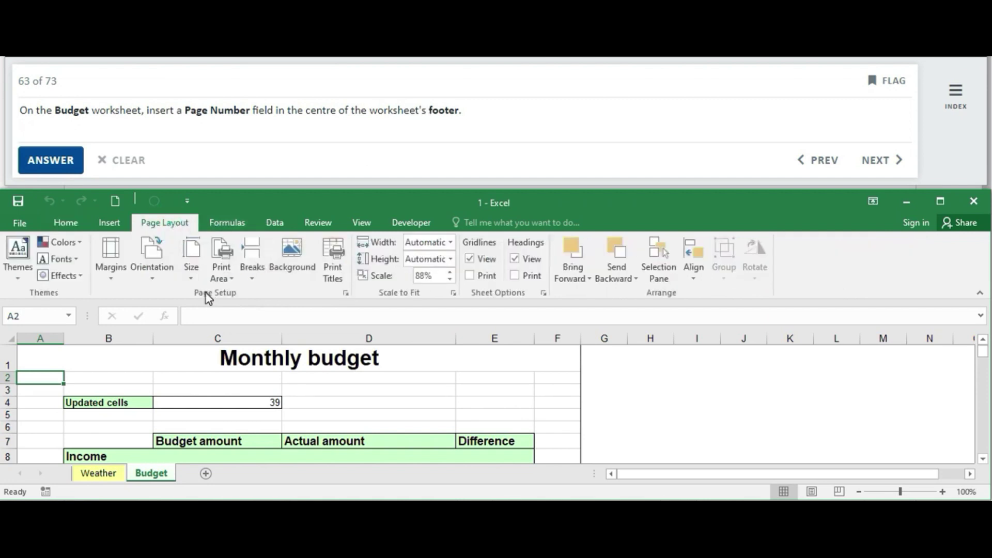
left_click(345, 293)
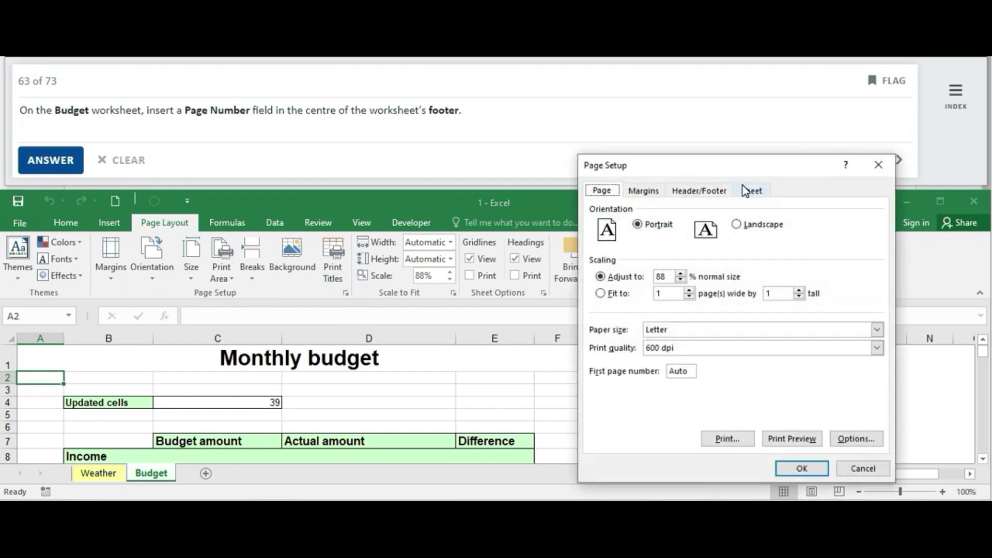
left_click(690, 191)
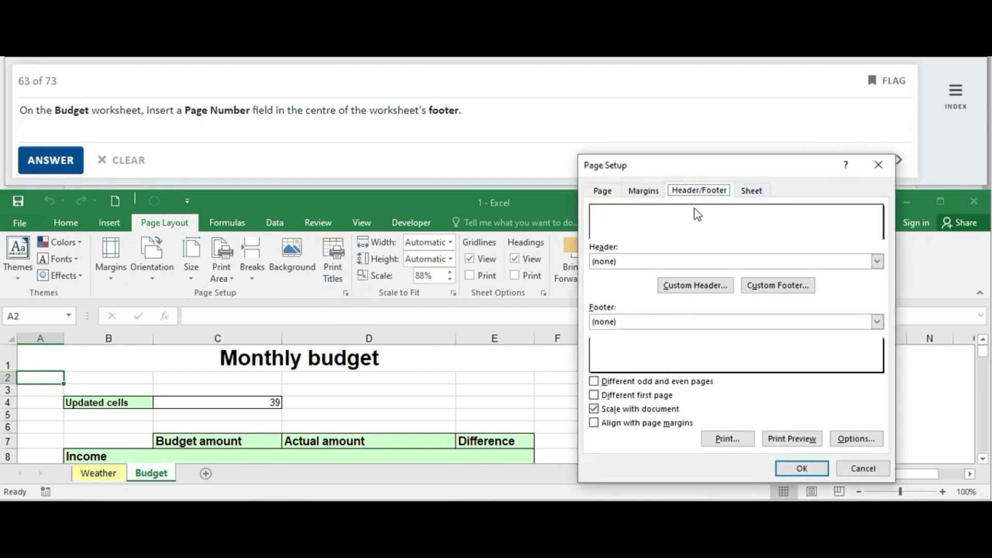
left_click(789, 287)
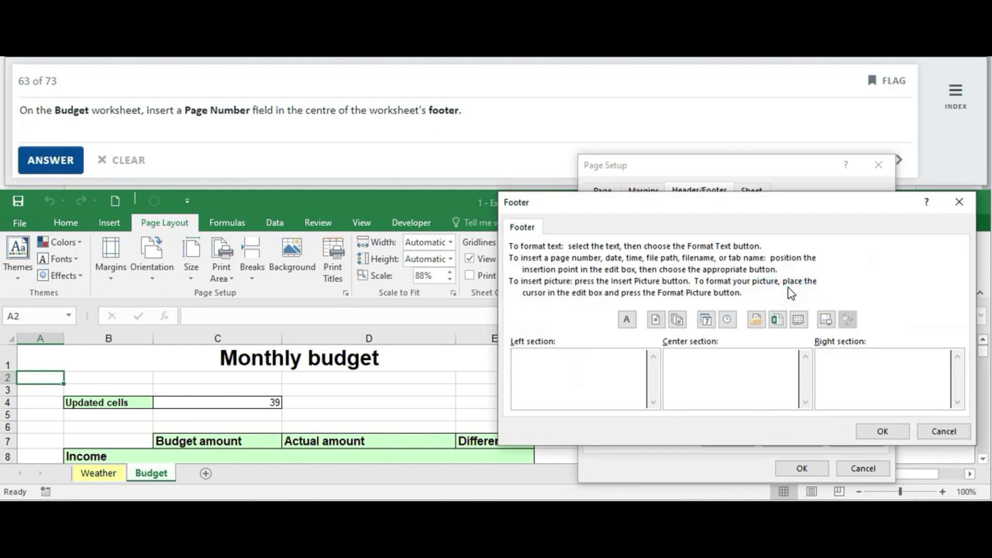
left_click(763, 357)
left_click(655, 321)
left_click(655, 321)
left_click(882, 432)
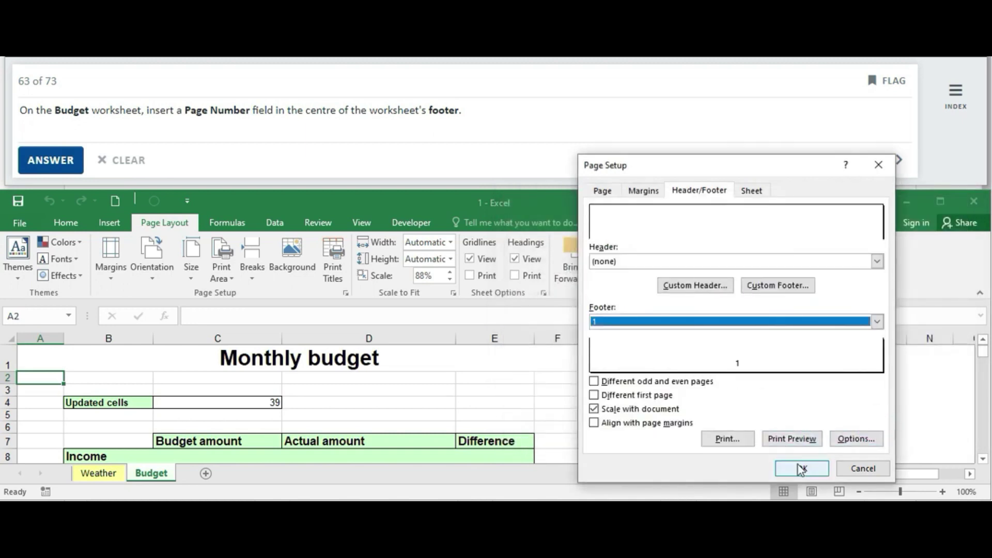
left_click(801, 468)
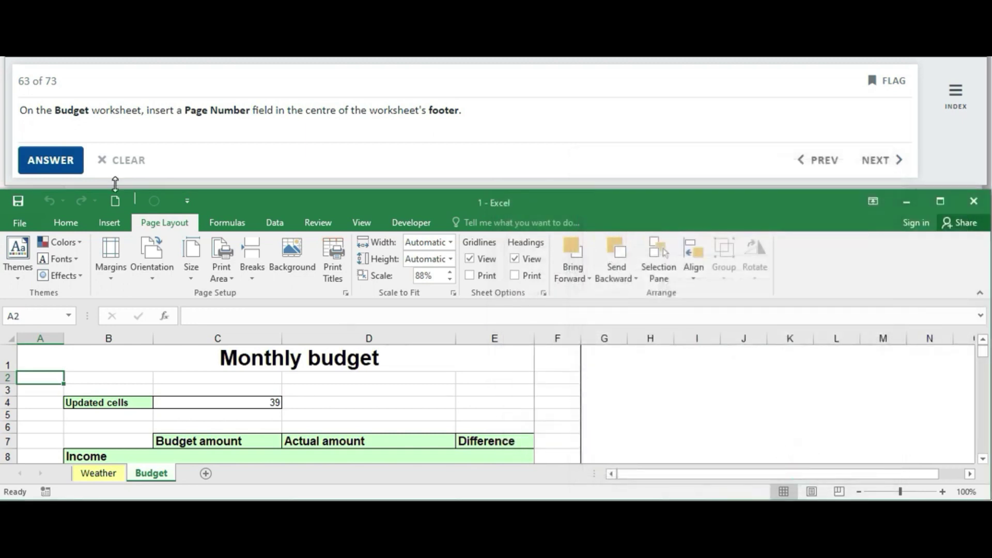
left_click(45, 159)
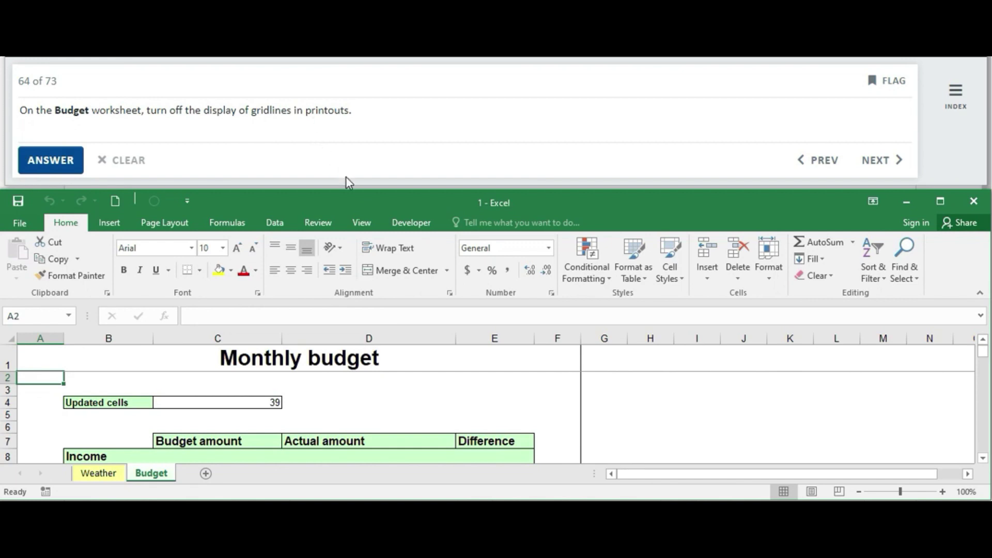
- Untick Print Gridlines on Page Setup's Sheet tab and submit
left_click(176, 225)
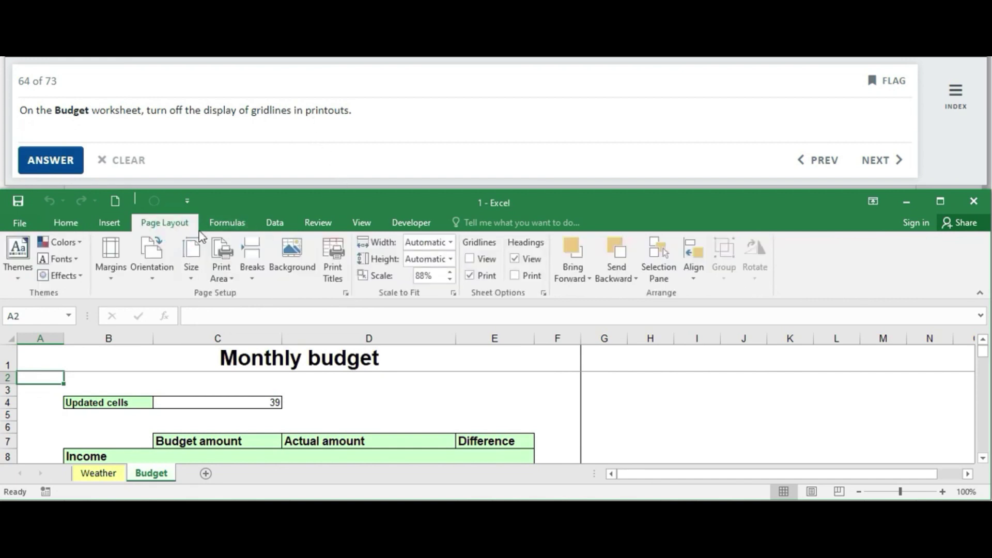
left_click(346, 293)
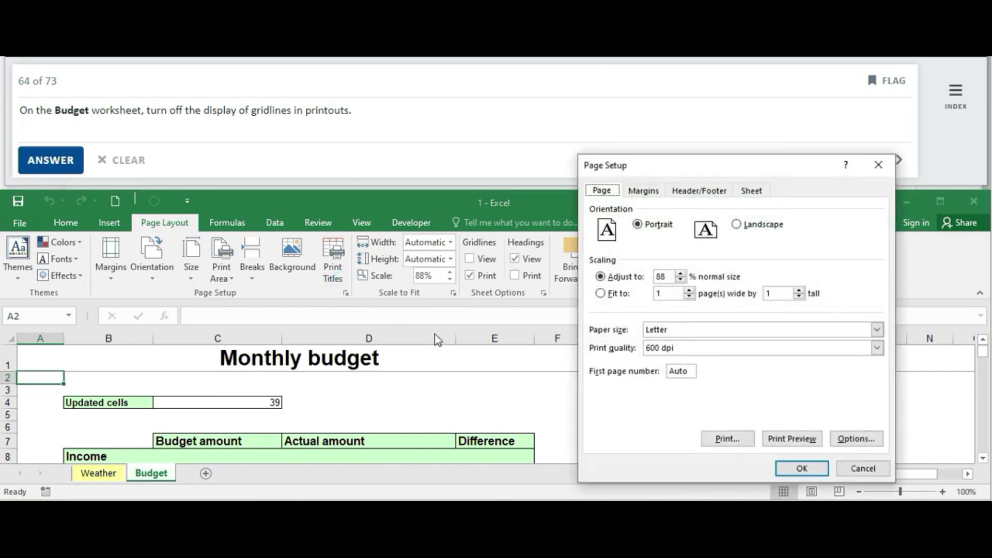
left_click(752, 191)
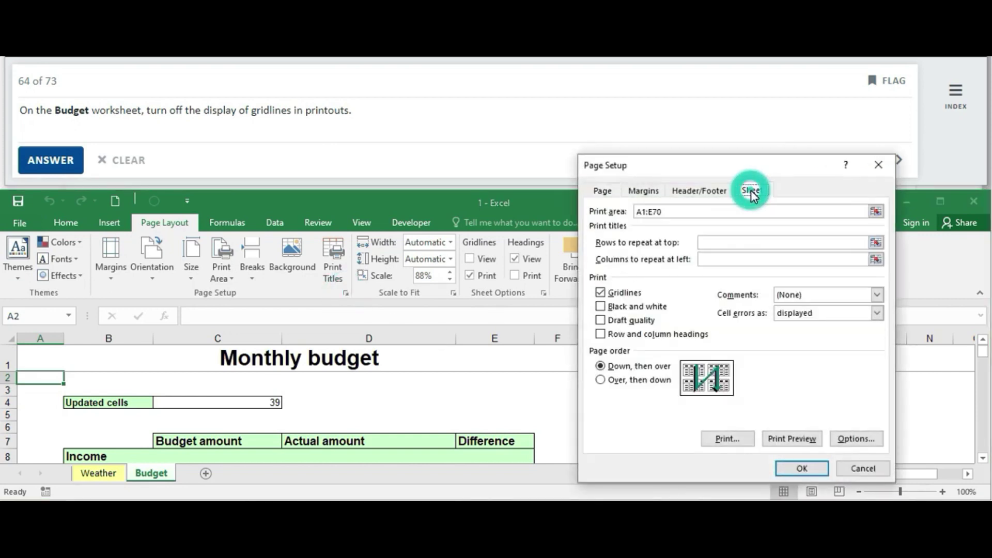
left_click(600, 293)
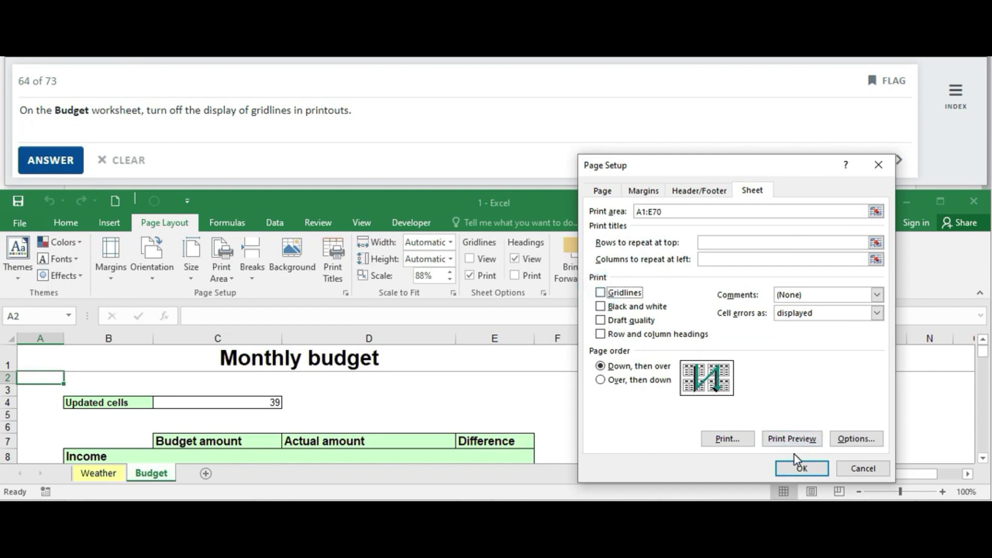
left_click(795, 470)
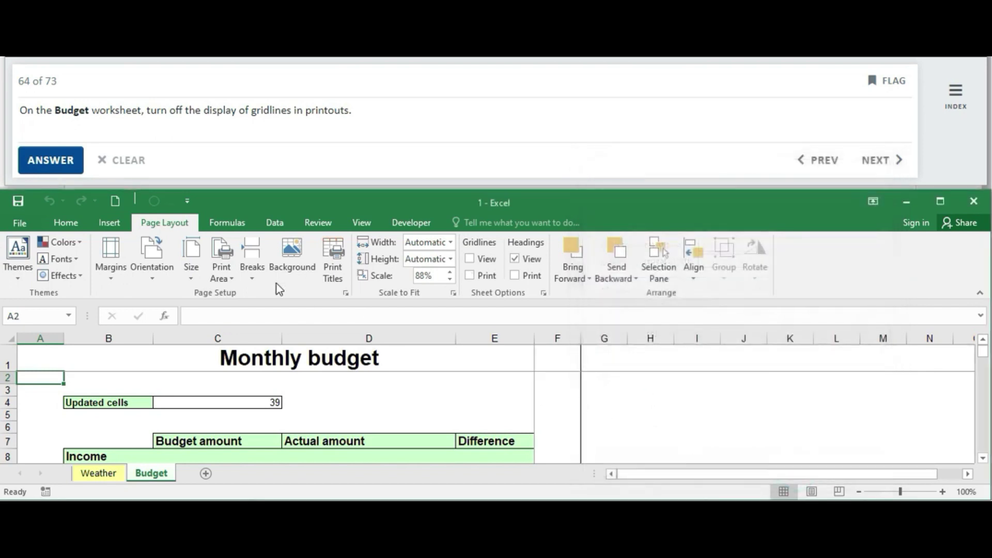
left_click(50, 160)
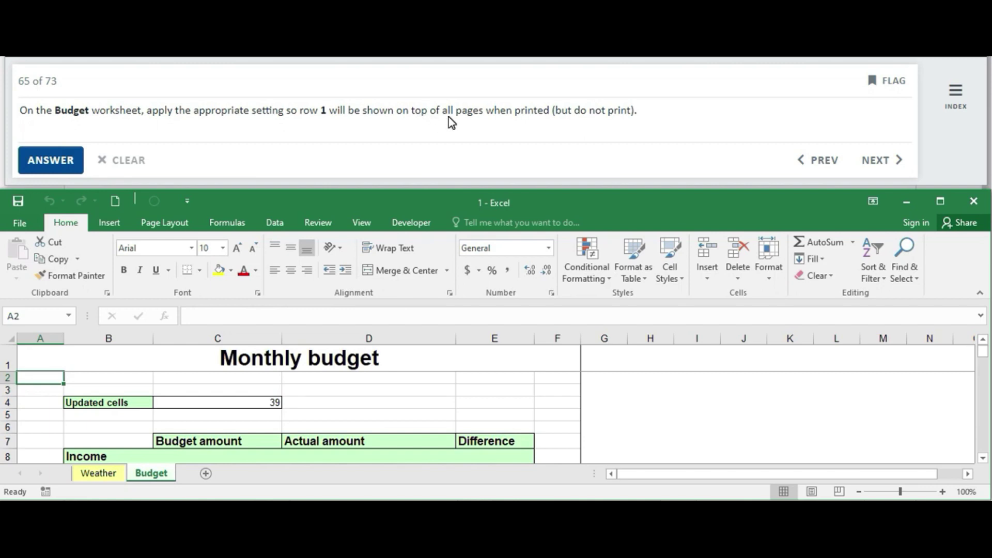
- Set Budget's Rows to repeat at top to $1:$1 in Page Setup, then submit the answer
left_click(317, 101)
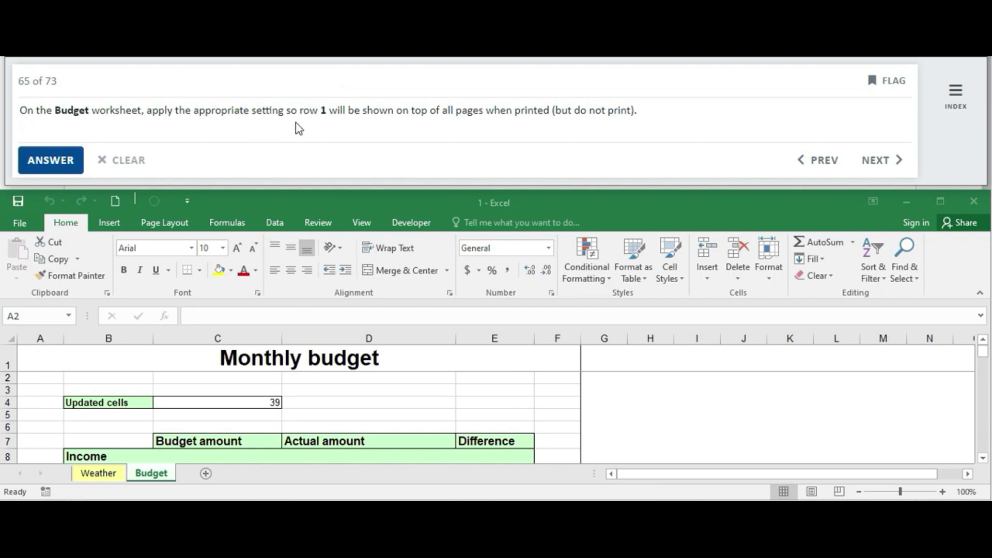
left_click(180, 226)
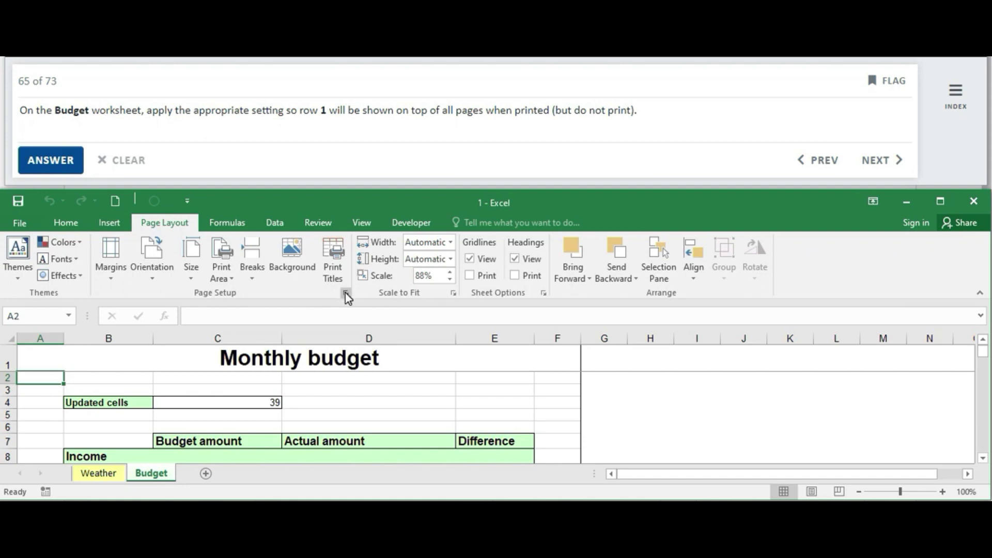
left_click(345, 293)
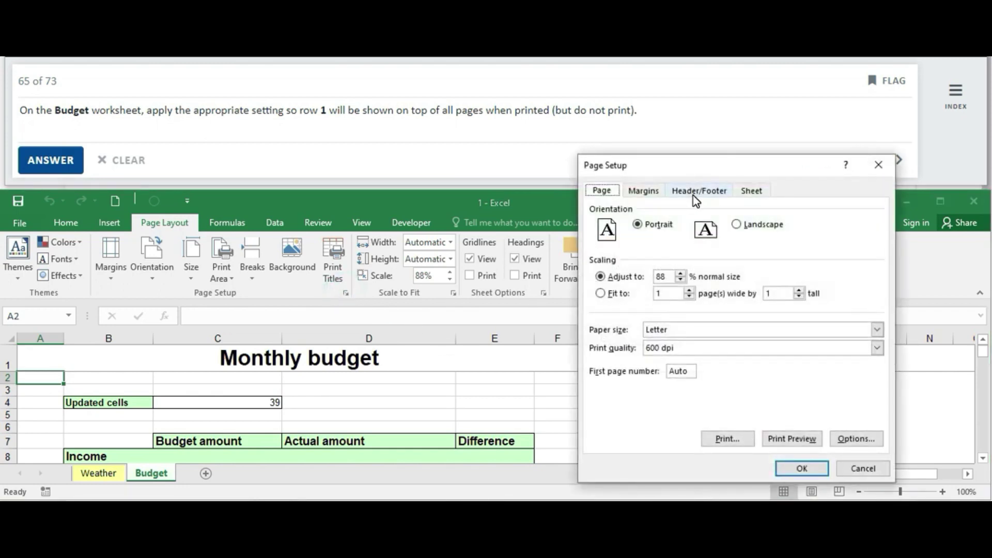
left_click(740, 192)
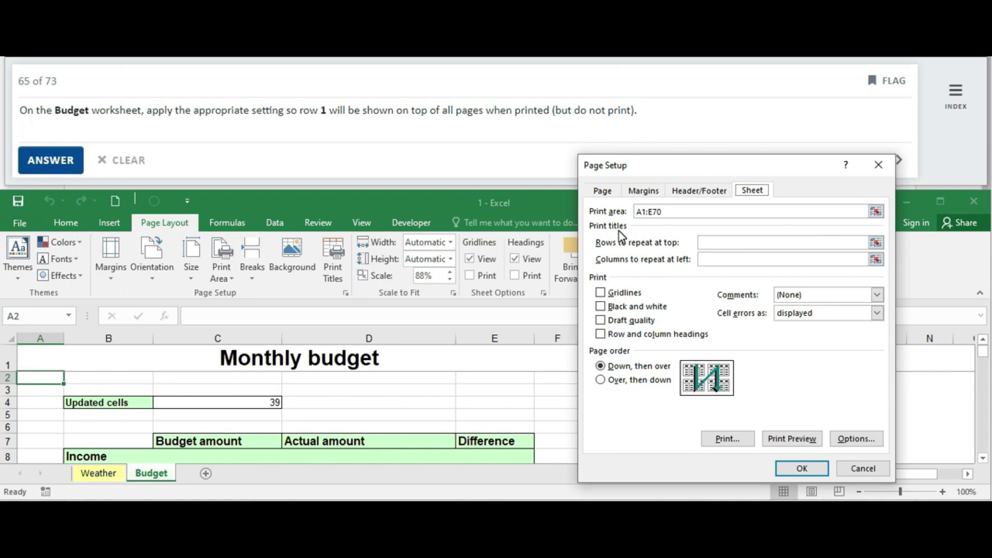
left_click(727, 243)
left_click(727, 242)
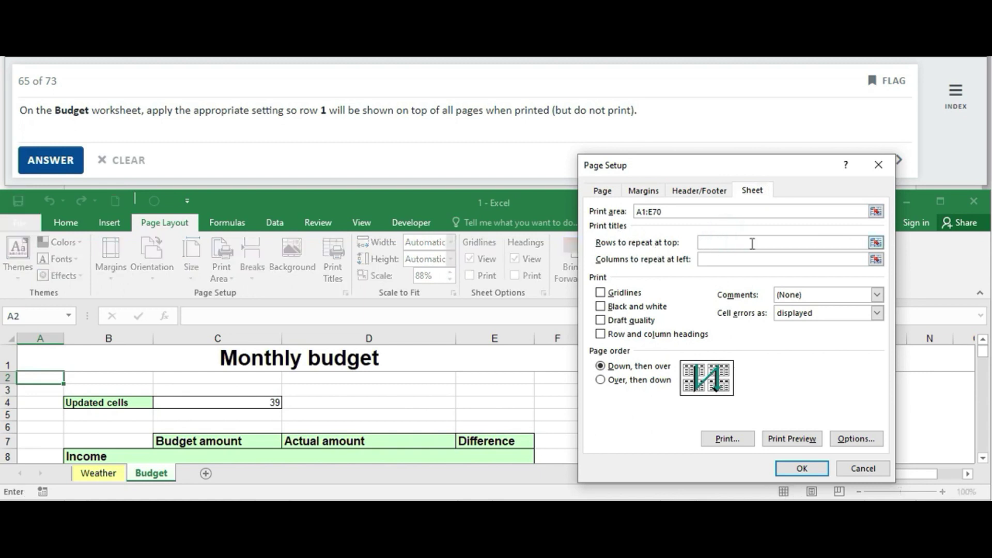
left_click(879, 244)
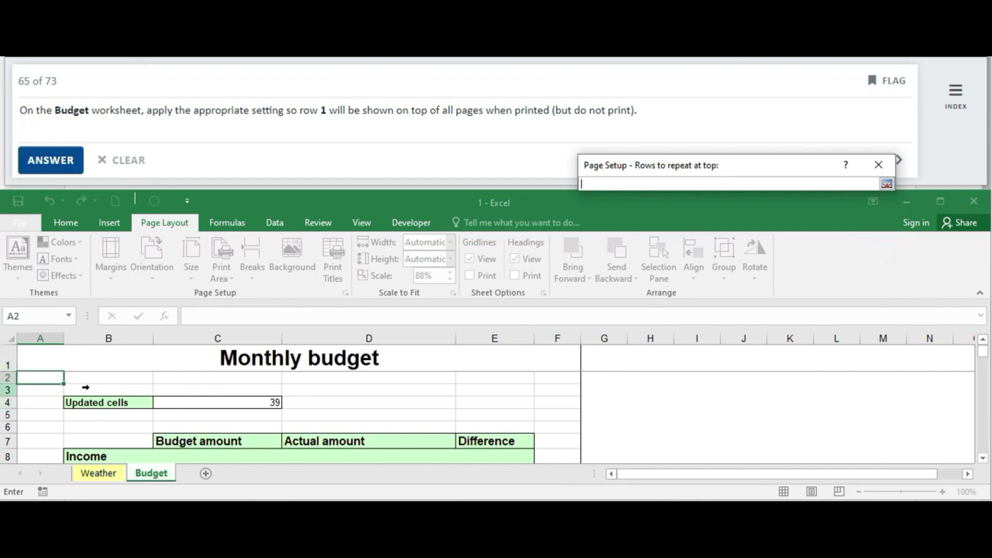
left_click(8, 359)
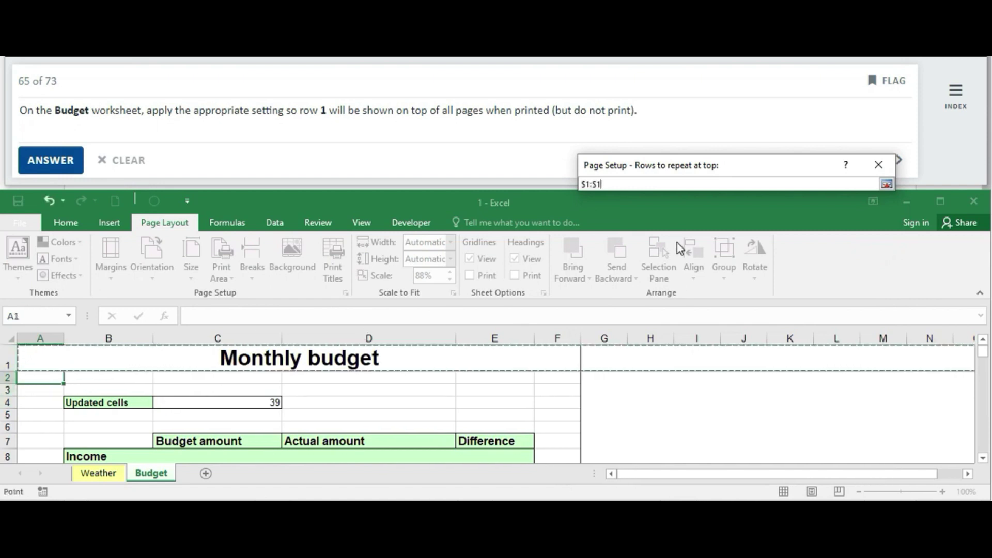
left_click(887, 184)
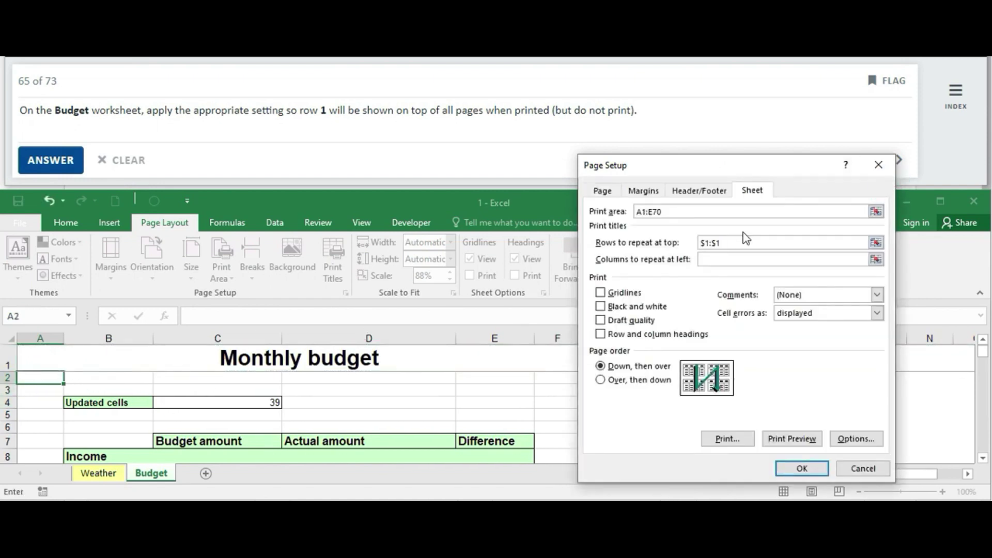
left_click(727, 257)
left_click(804, 466)
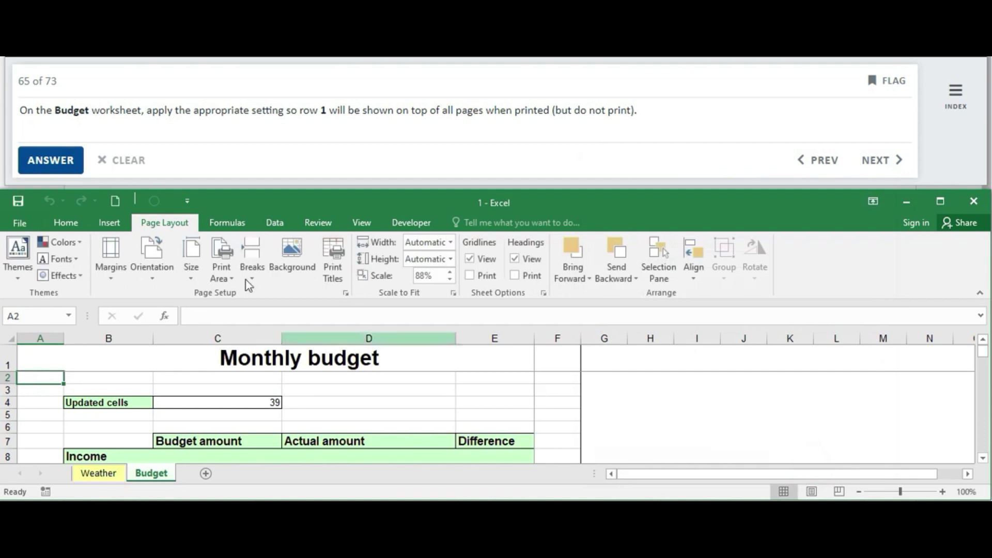
left_click(39, 160)
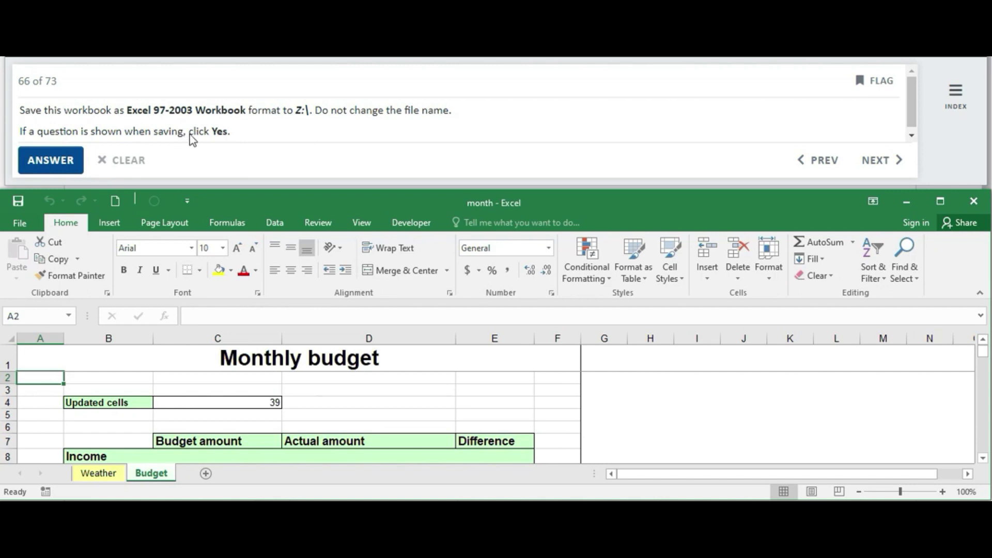
- Save a copy of the month workbook to Local Disk (Z:) as Excel 97-2003 Workbook, then submit
left_click(19, 223)
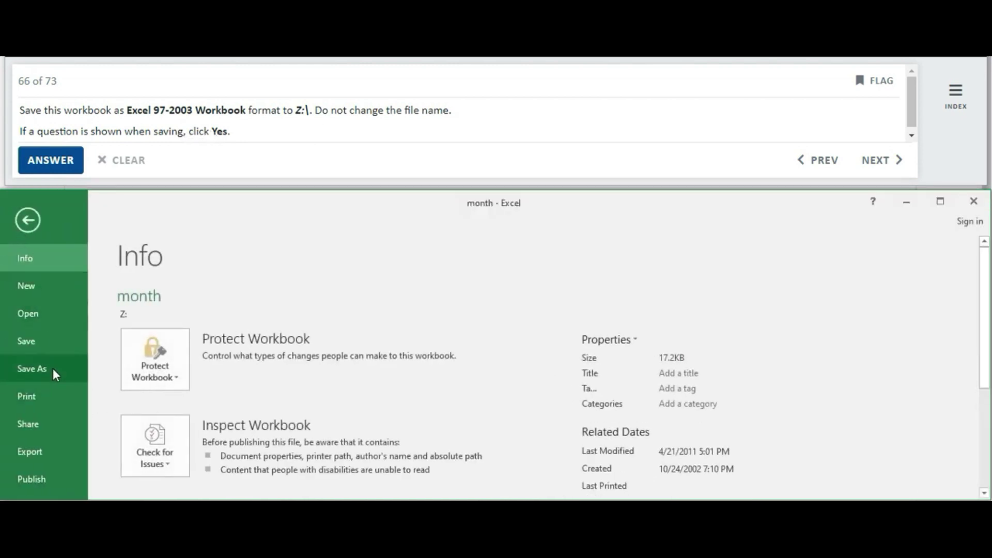
left_click(53, 370)
left_click(191, 413)
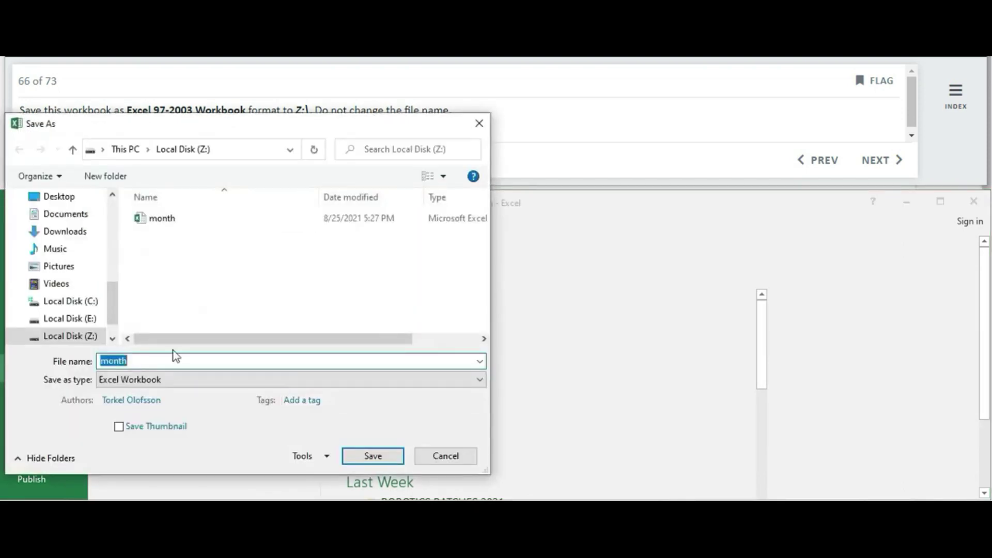
left_click(79, 341)
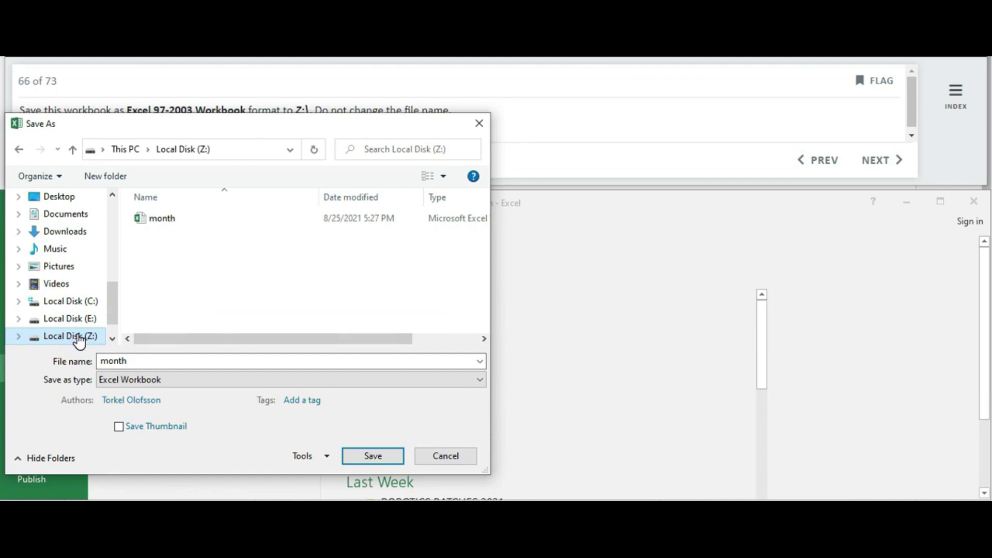
left_click(181, 380)
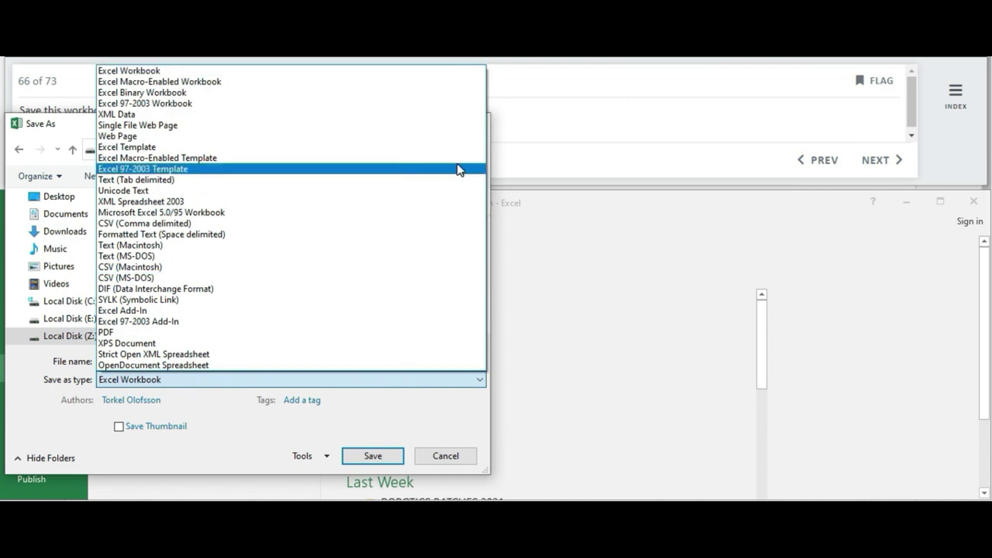
left_click(212, 104)
mouse_move(342, 125)
left_mouse_down()
mouse_move(346, 144)
mouse_move(347, 124)
left_mouse_up()
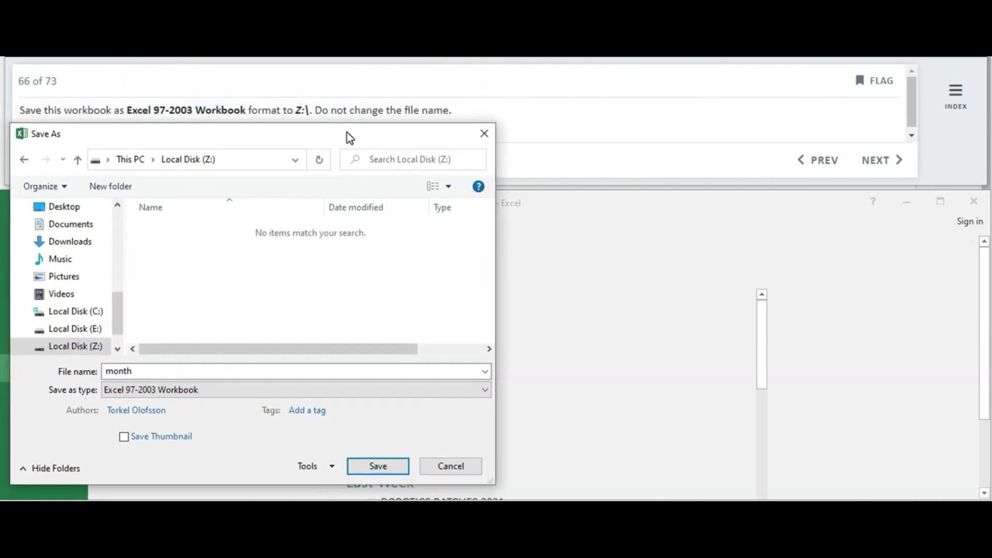
left_click(385, 462)
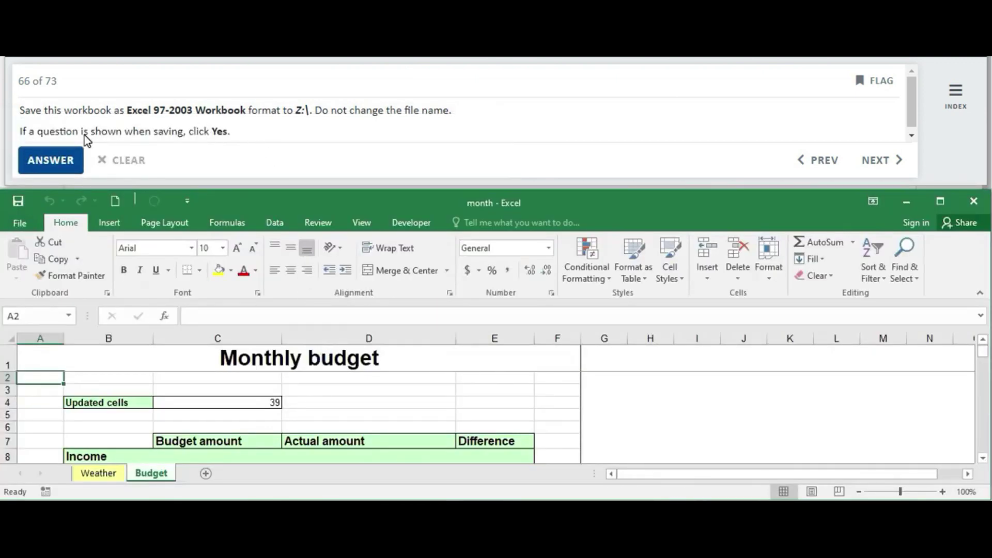
left_click(58, 165)
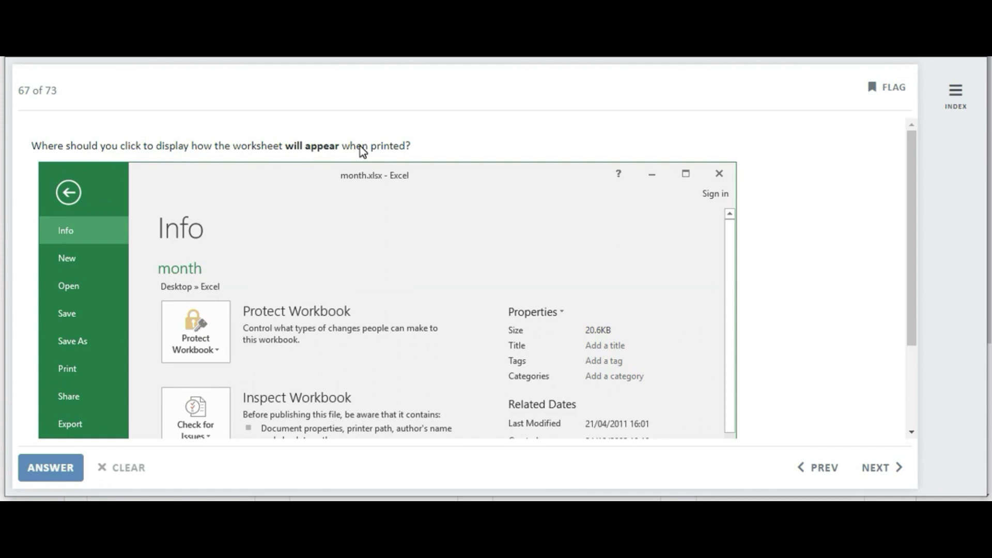
- Answer Print for the preview question and raise Copies to 5 for the printing question
left_click(66, 369)
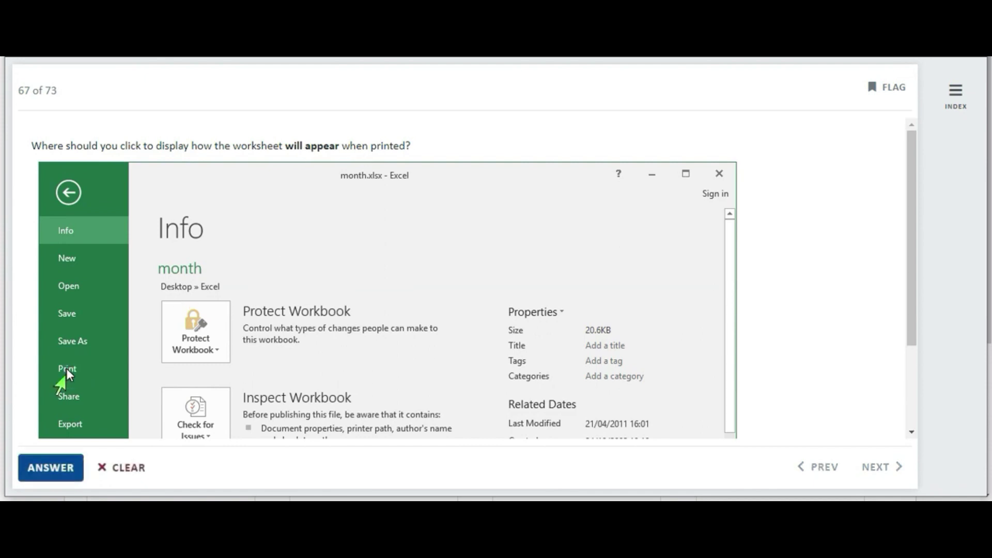
left_click(49, 467)
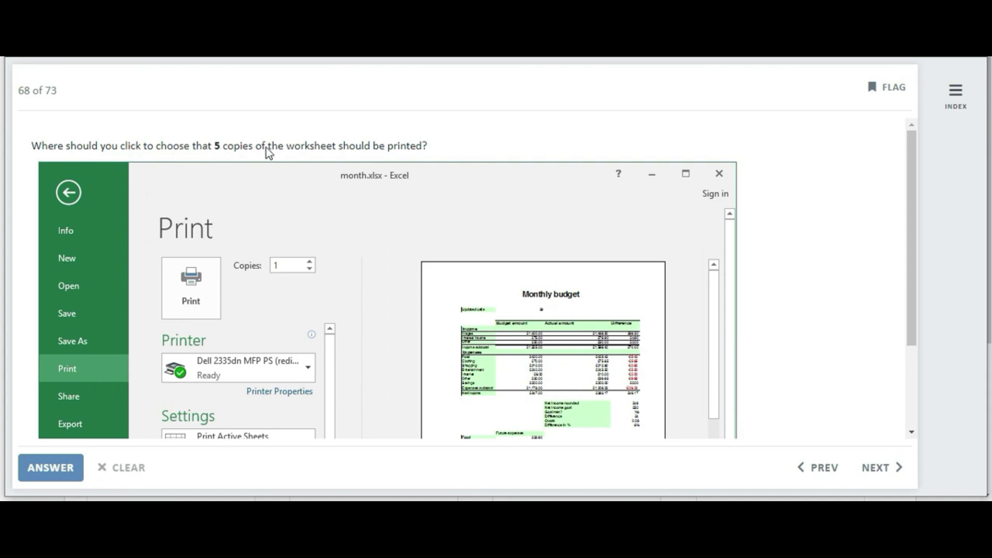
left_click(310, 263)
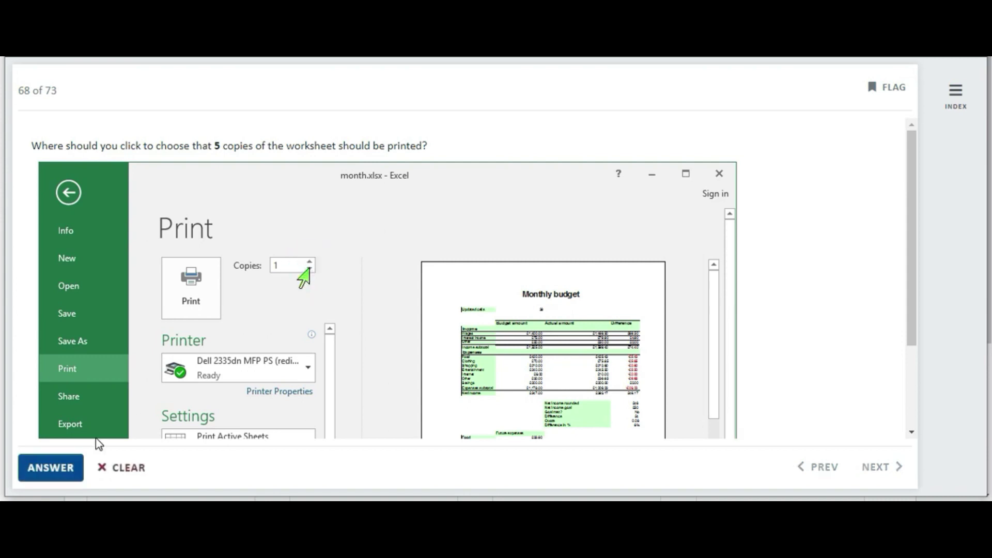
left_click(61, 456)
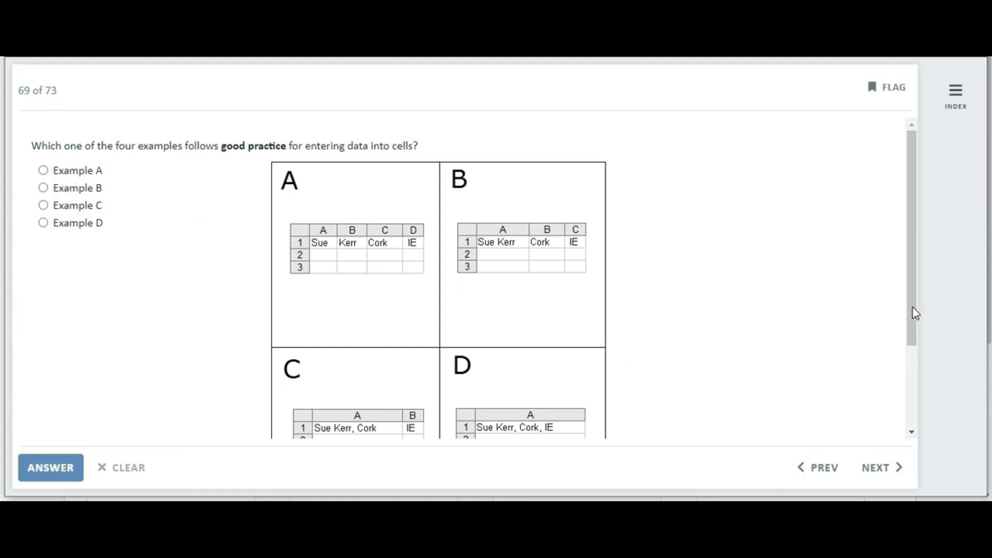
- Pick Example A as the good data-entry practice and submit it
left_click_drag(912, 308, 916, 341)
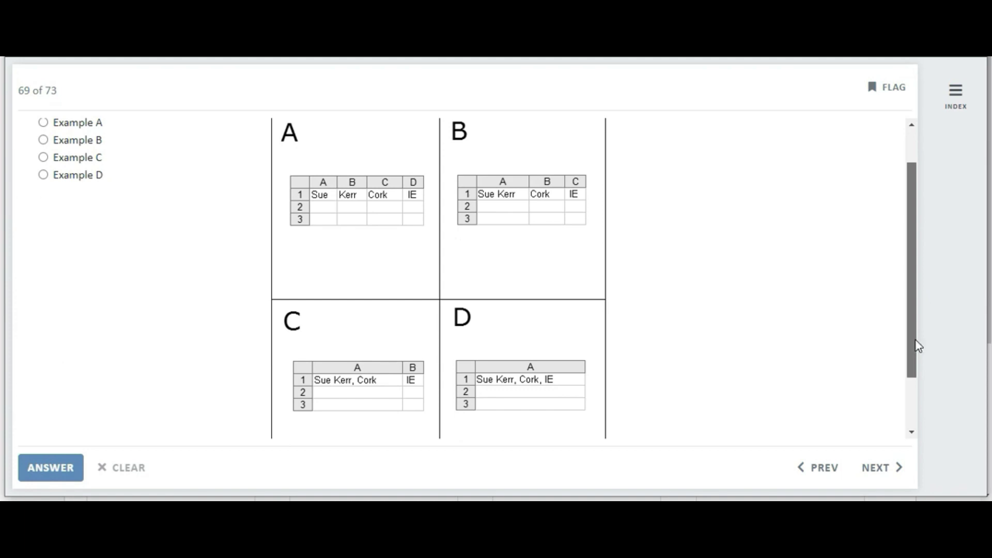
left_click_drag(915, 340, 910, 321)
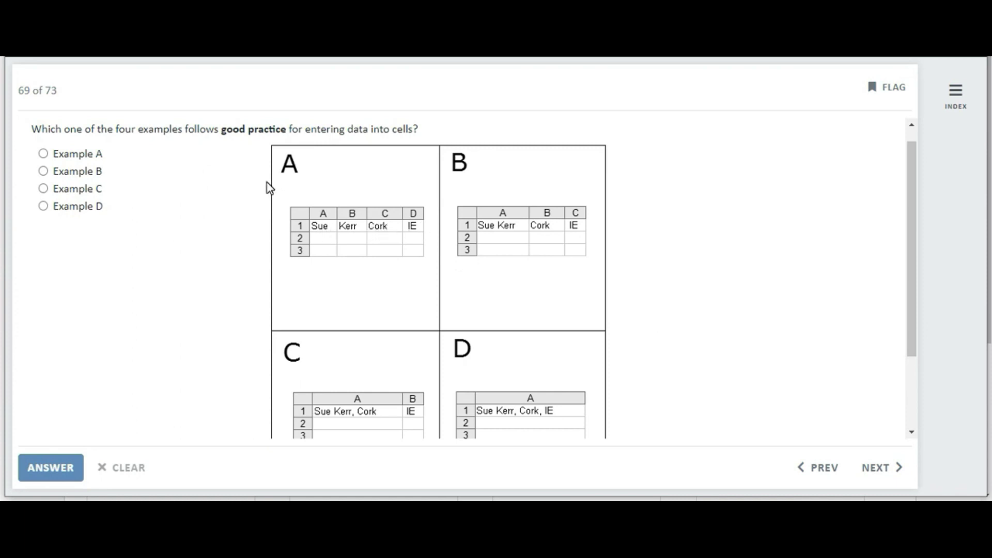
left_click(80, 154)
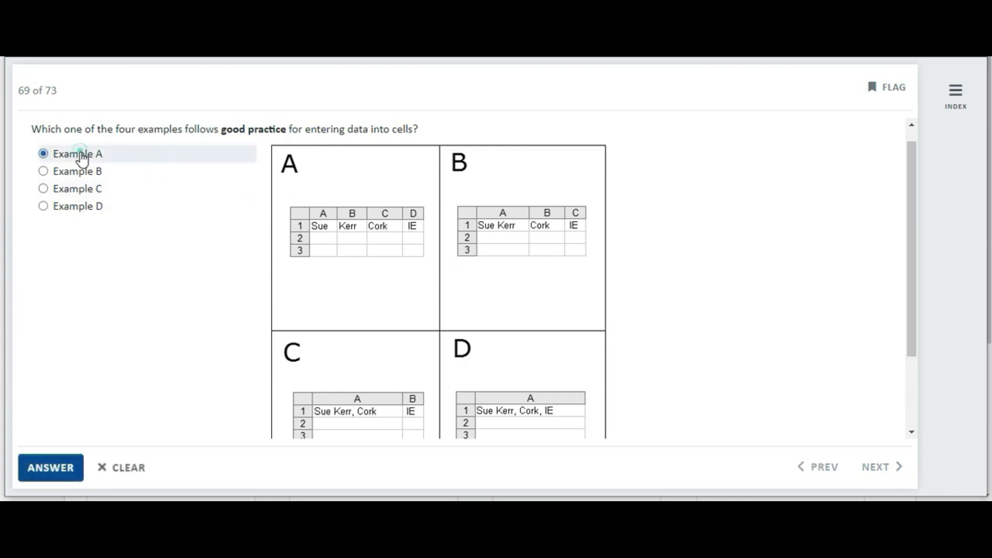
left_click(55, 471)
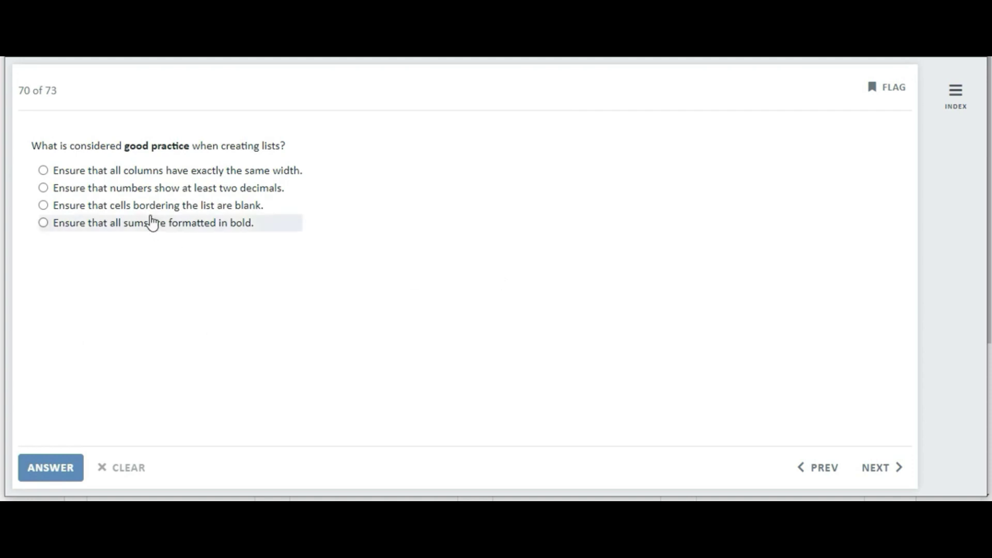
- Answer blank bordering cells, meaningful worksheet names, and cell references in formulas, submitting each
left_click(200, 209)
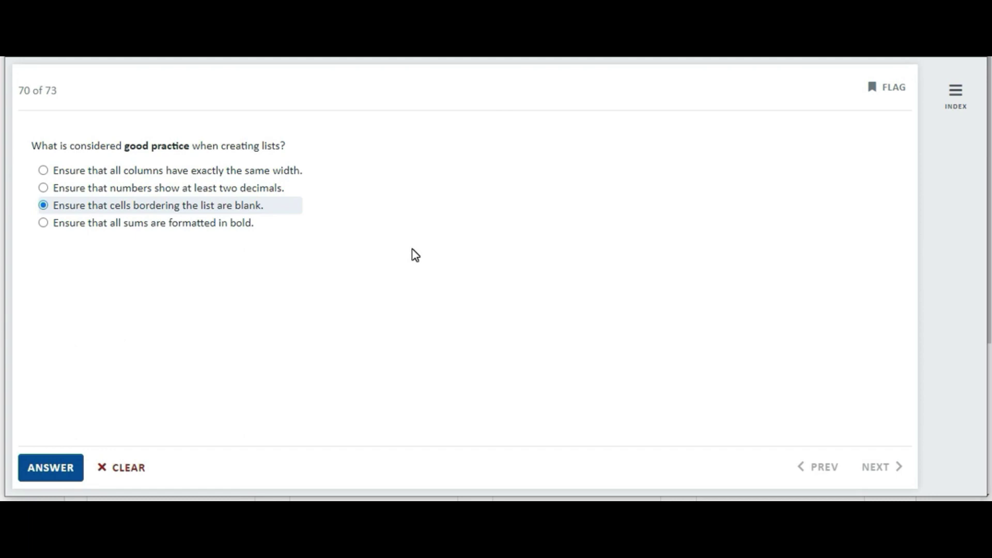
left_click(54, 476)
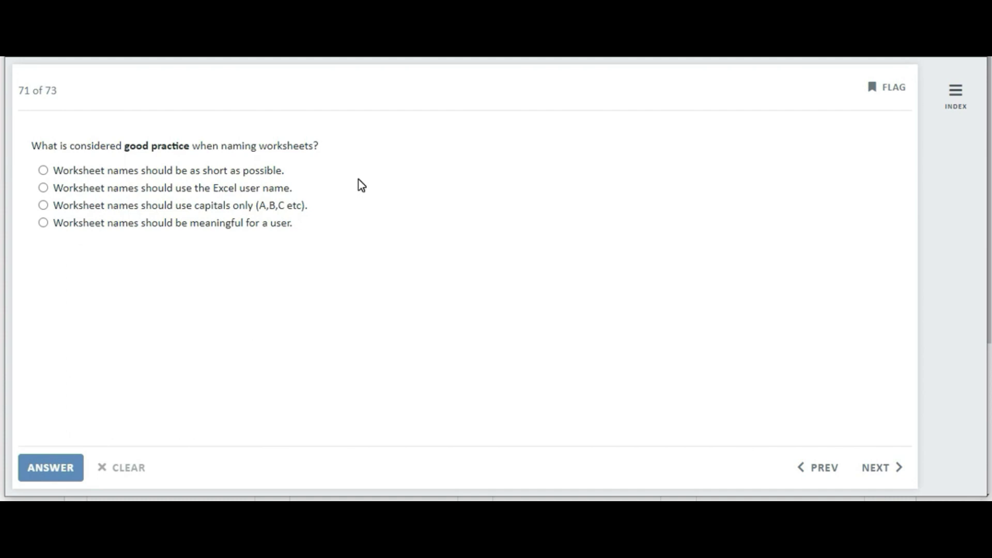
left_click(272, 229)
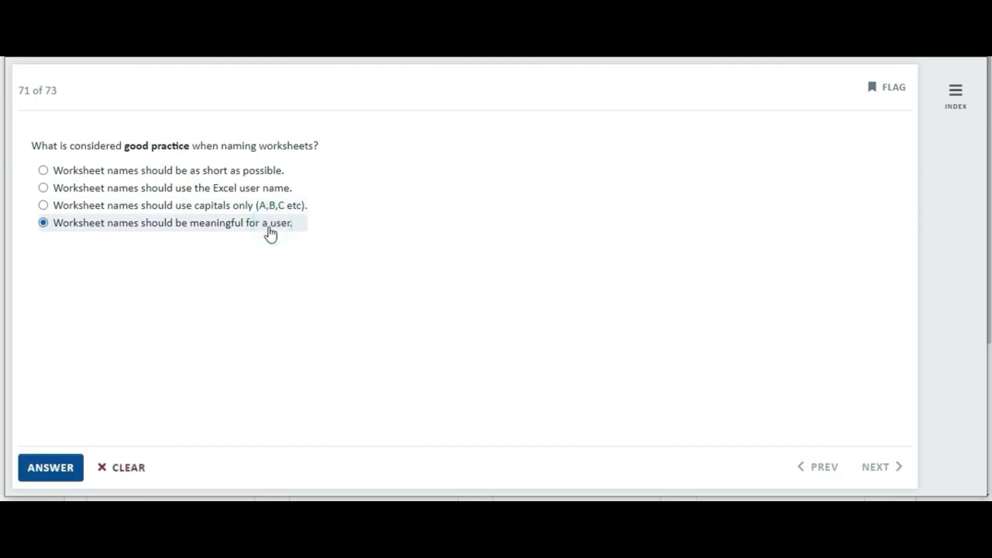
left_click(62, 469)
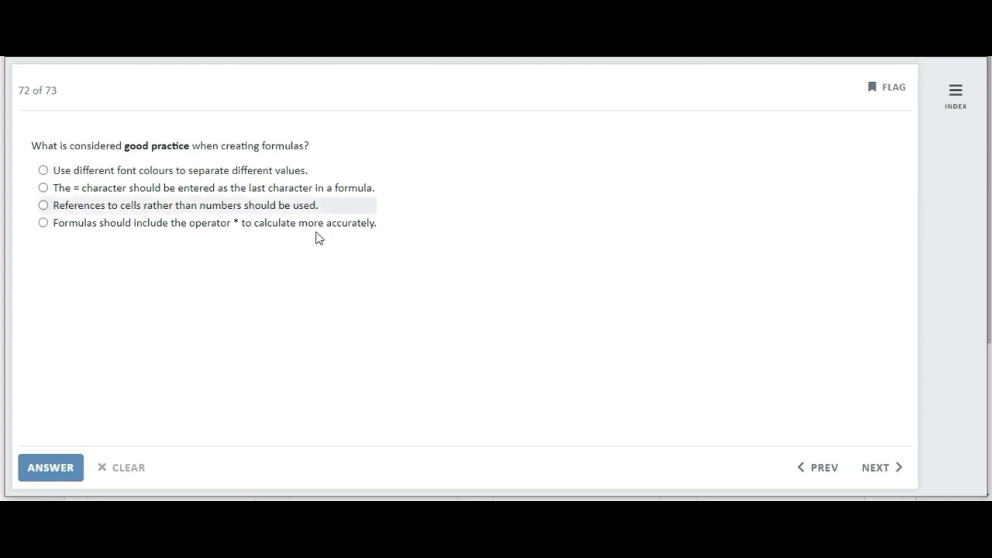
left_click(291, 212)
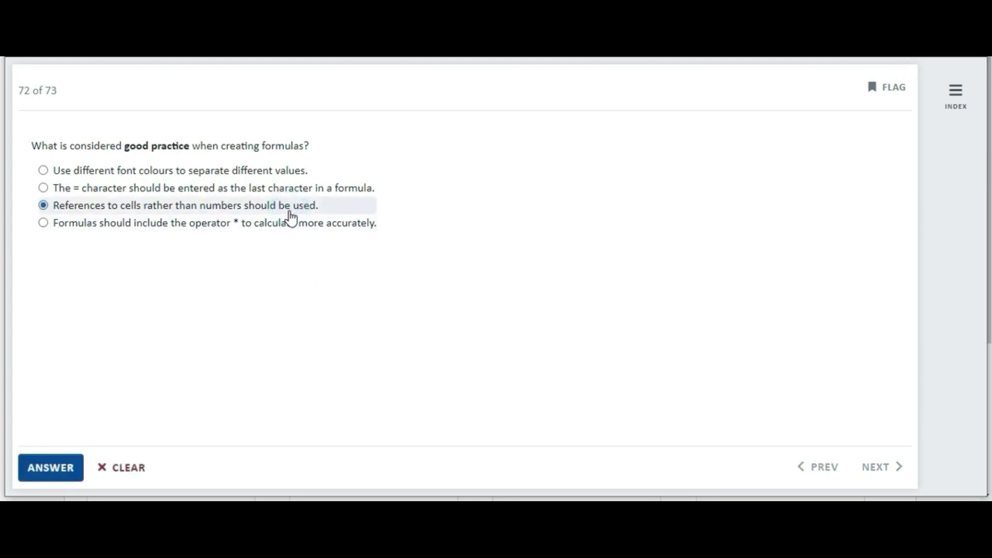
left_click(63, 471)
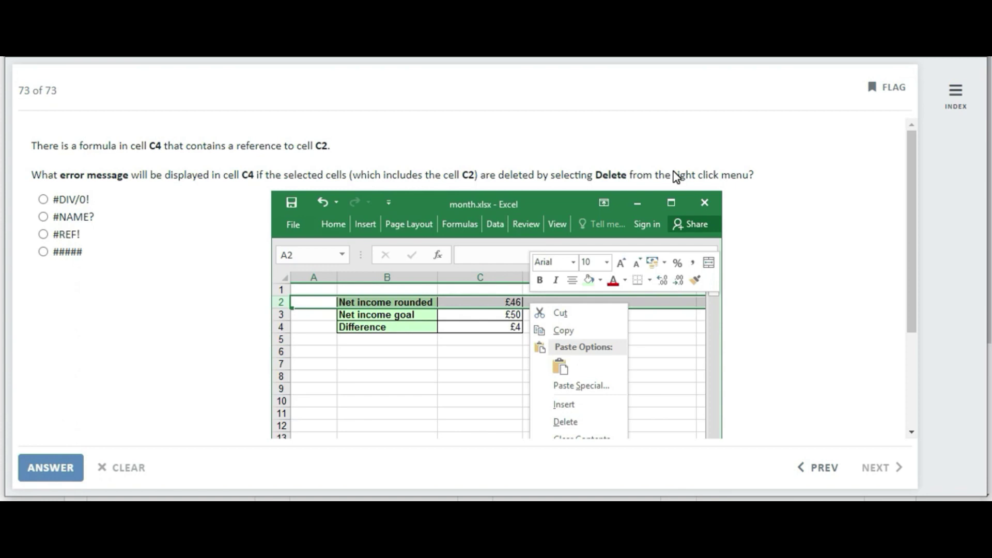
- Submit #REF! for question 73 and confirm ending the test
left_click(55, 237)
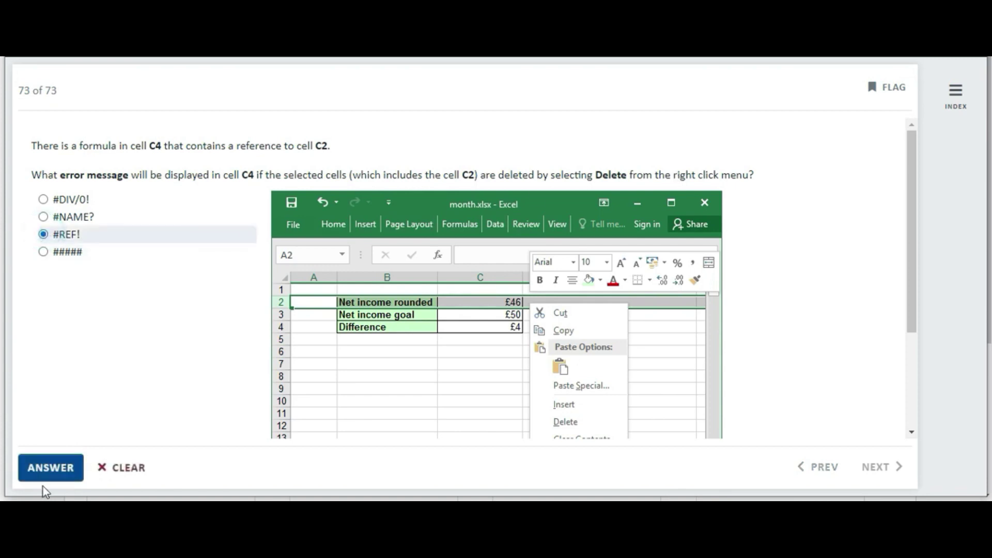
left_click(50, 471)
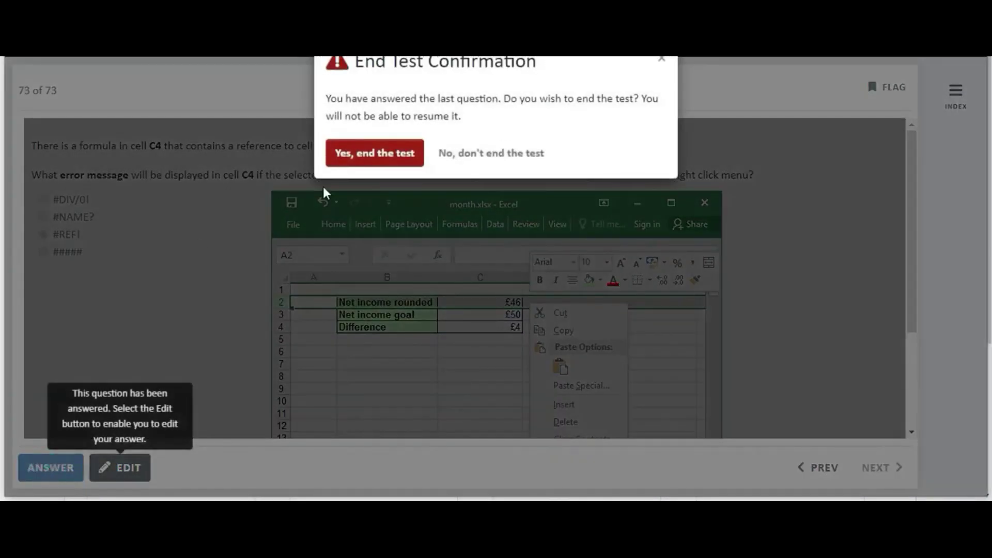
left_click(375, 154)
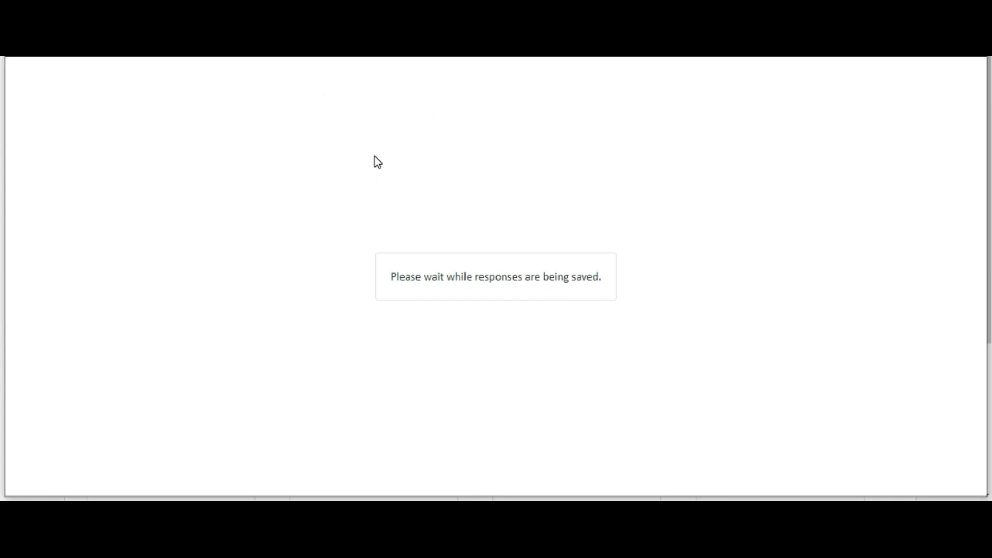
- Scroll the Result page to review the 97% total, category scores and answer feedback
left_click_drag(902, 308, 901, 313)
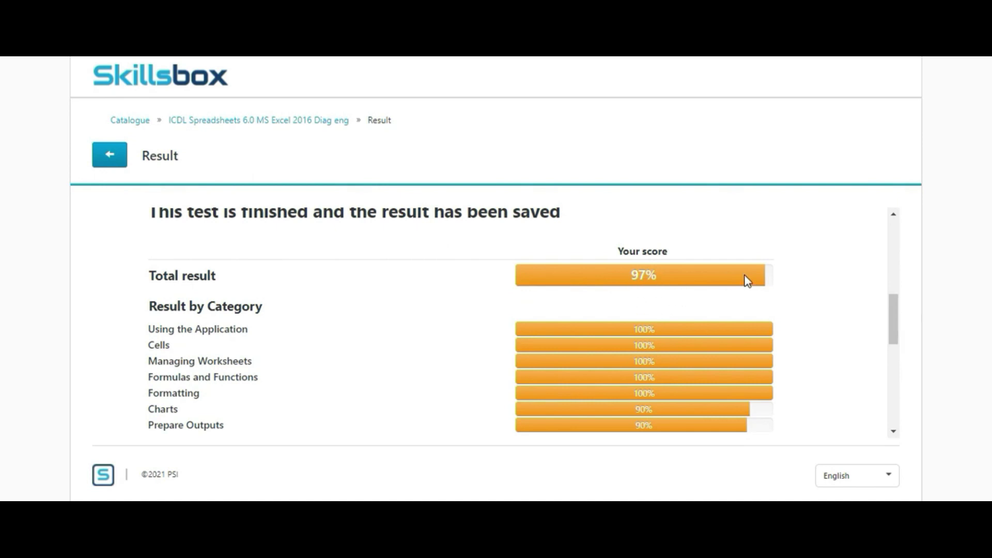
left_click_drag(893, 308, 901, 364)
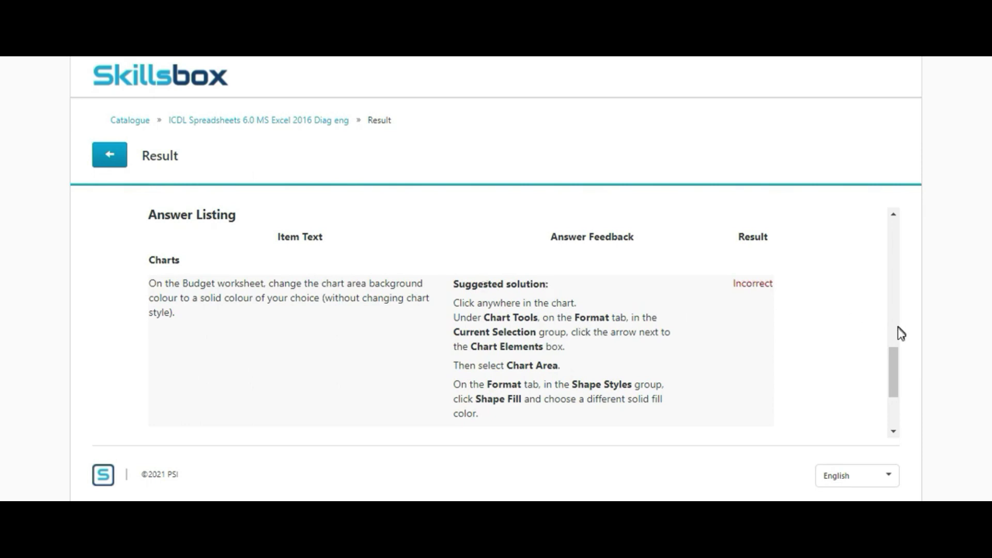
left_click_drag(896, 373, 900, 425)
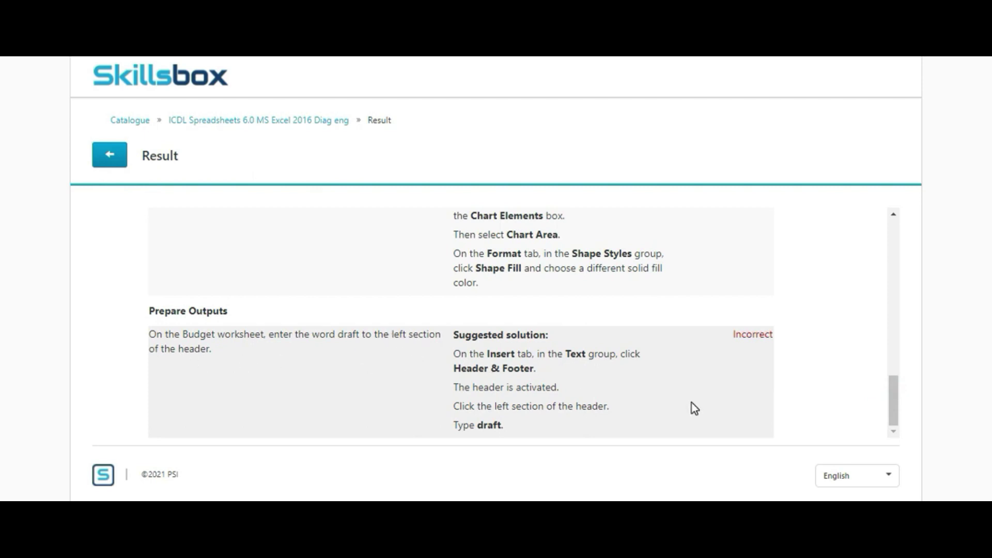
mouse_move(896, 401)
left_mouse_down()
mouse_move(888, 303)
mouse_move(901, 377)
left_mouse_up()
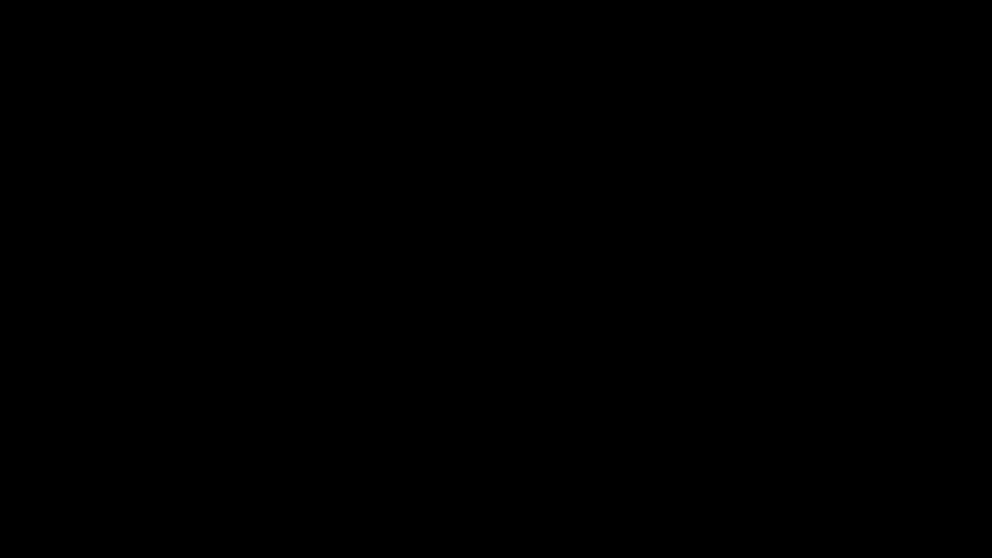